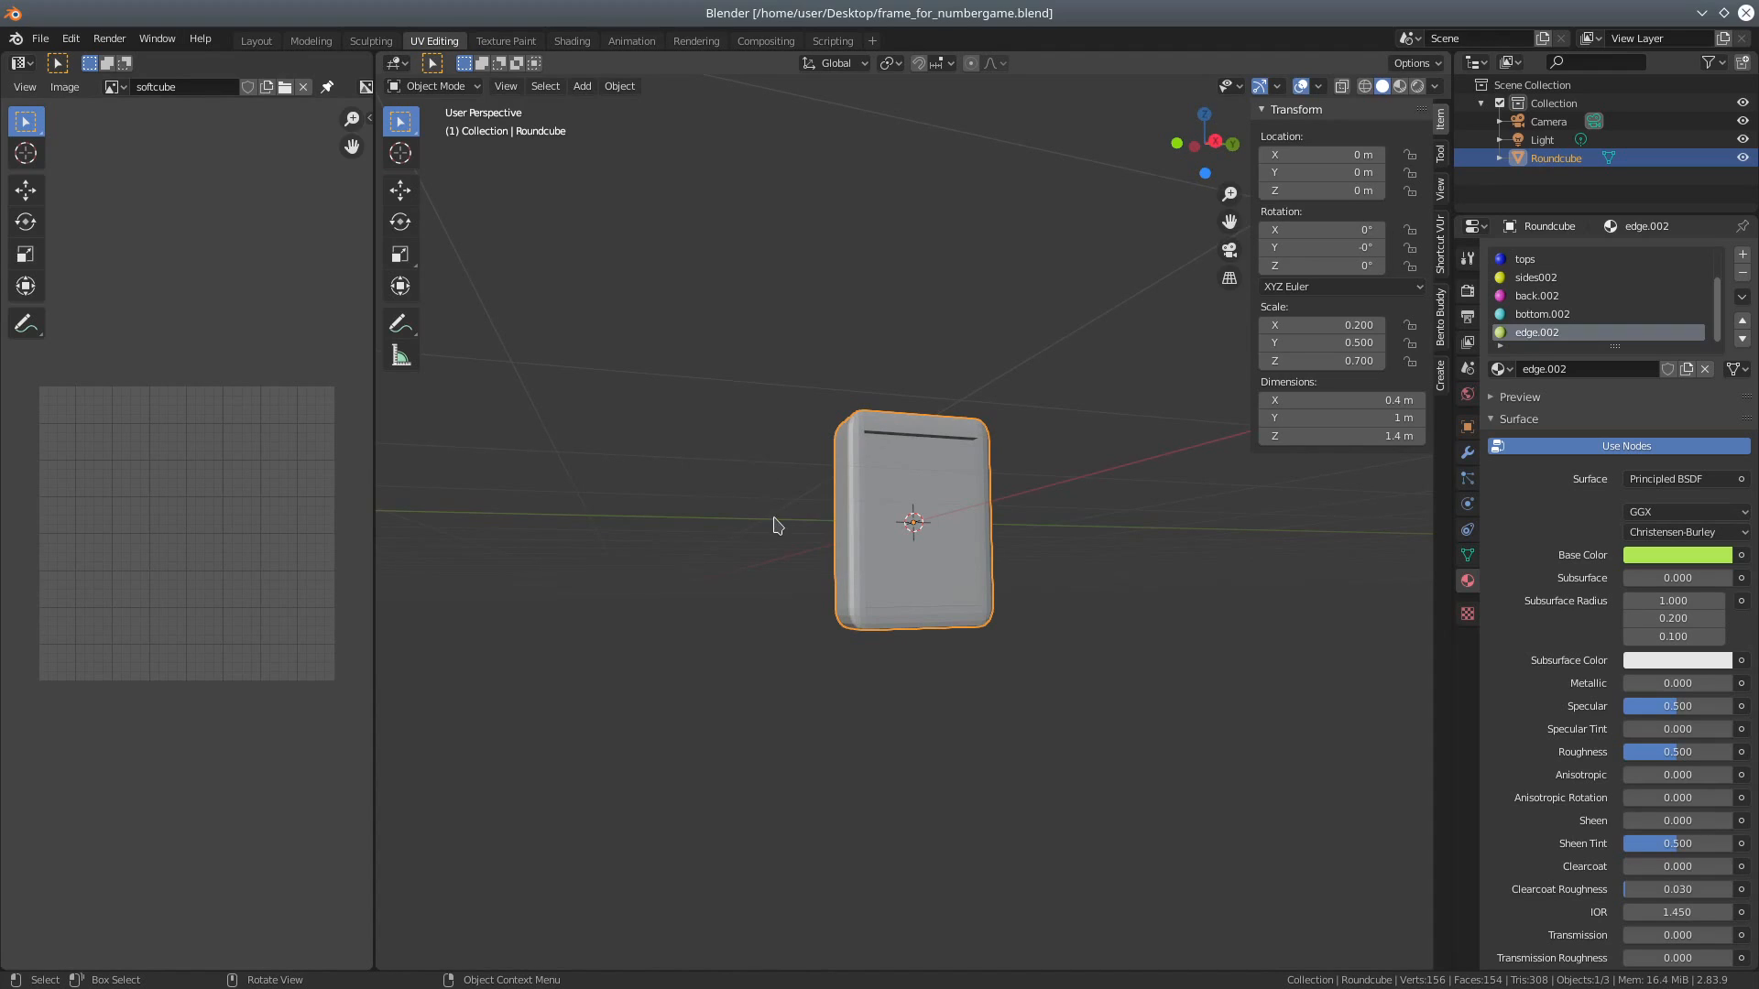
Step: Switch the 3D viewport to rendered shading and inspect the Roundcube's coloured materials from several angles
scroll(776, 521, up, 2)
mouse_move(767, 515)
middle_down()
mouse_move(759, 495)
mouse_move(813, 514)
mouse_move(790, 522)
middle_up()
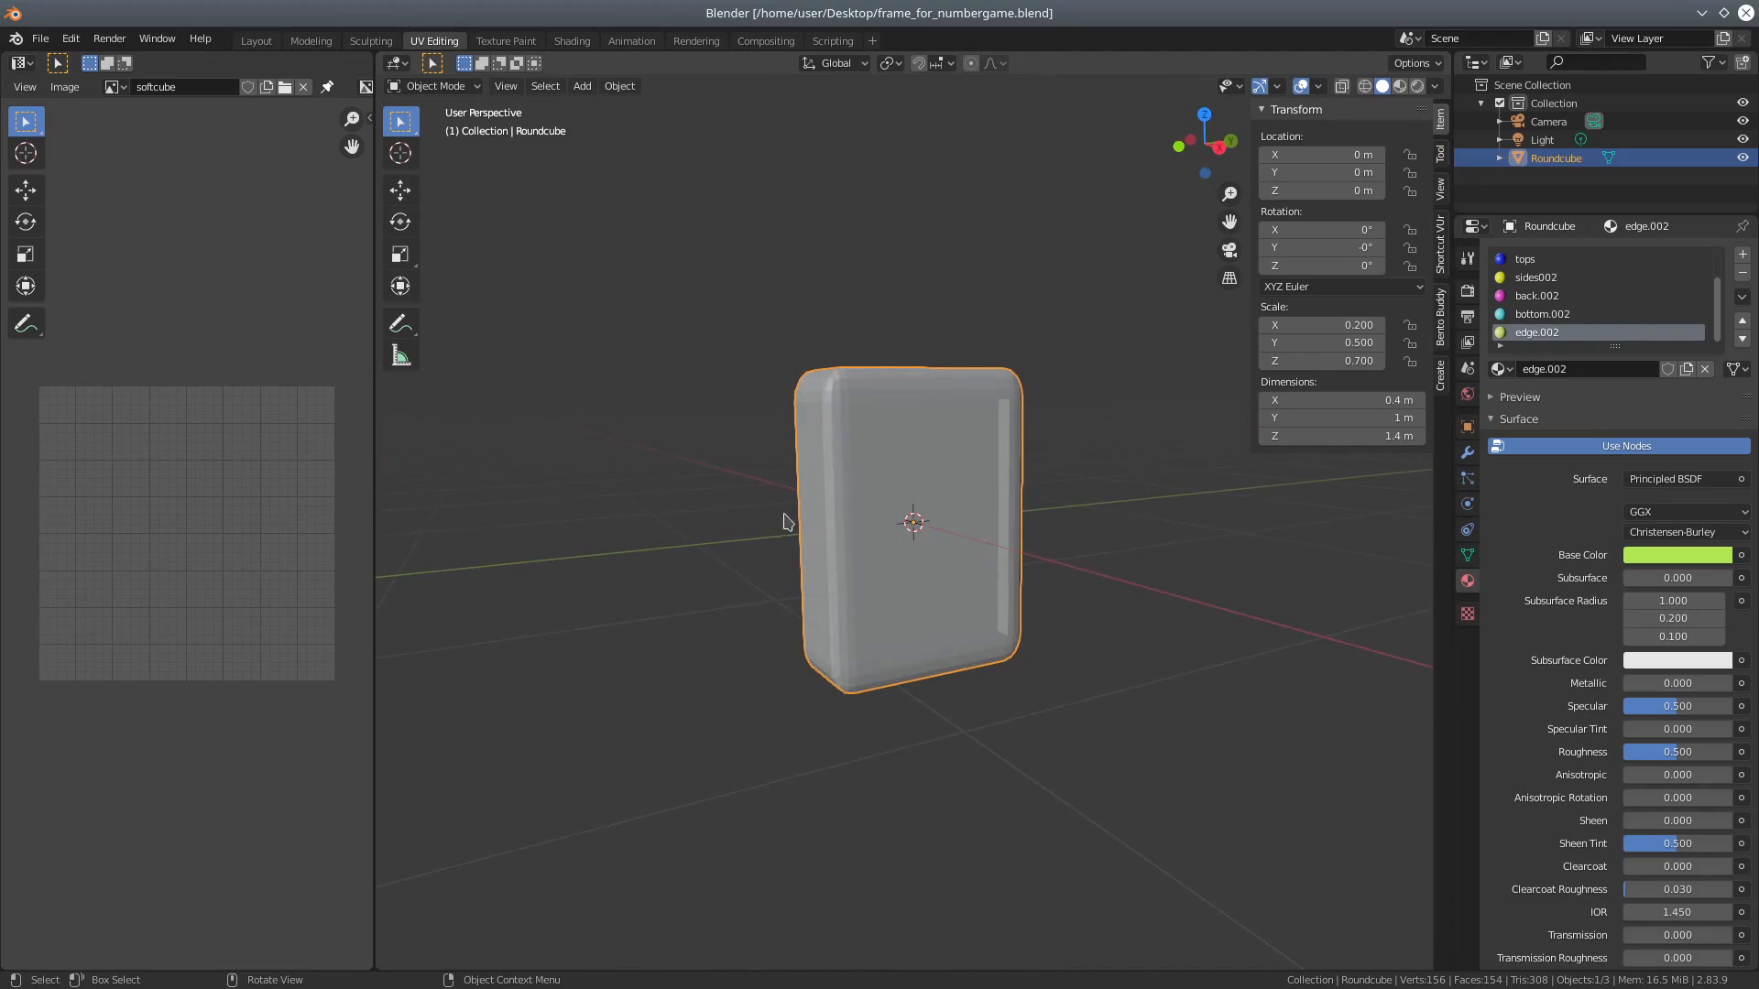
click(1416, 88)
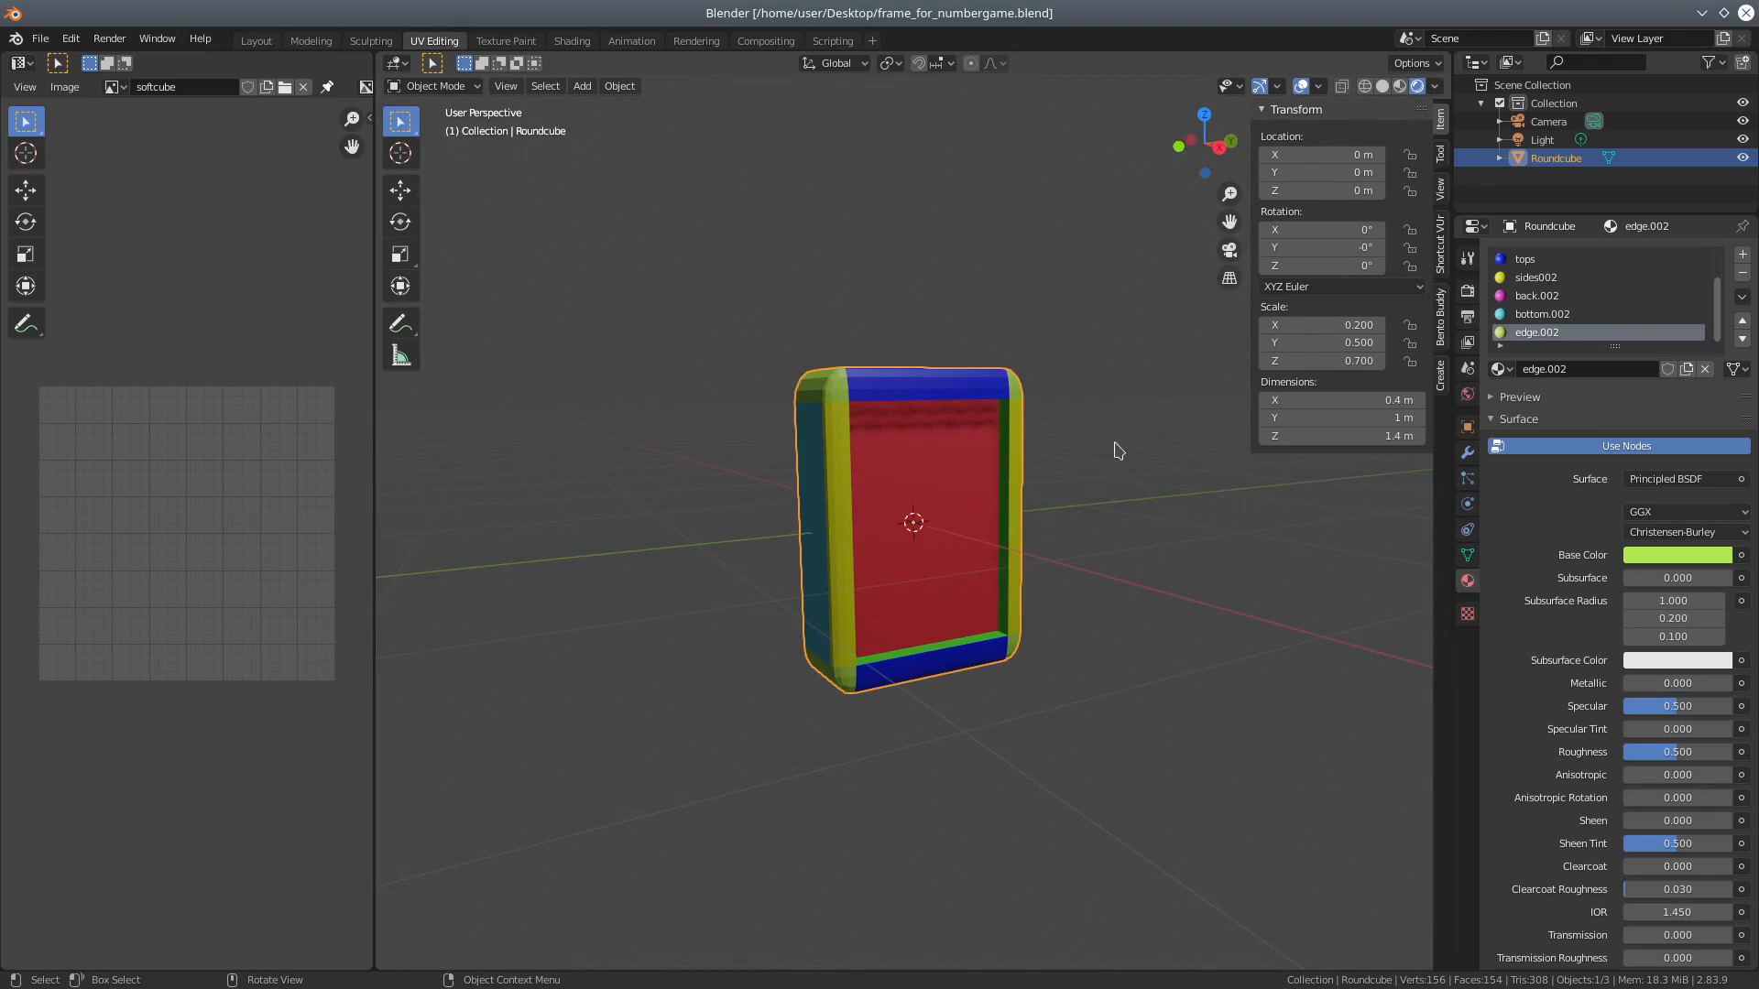
middle_drag(1133, 477, 1095, 499)
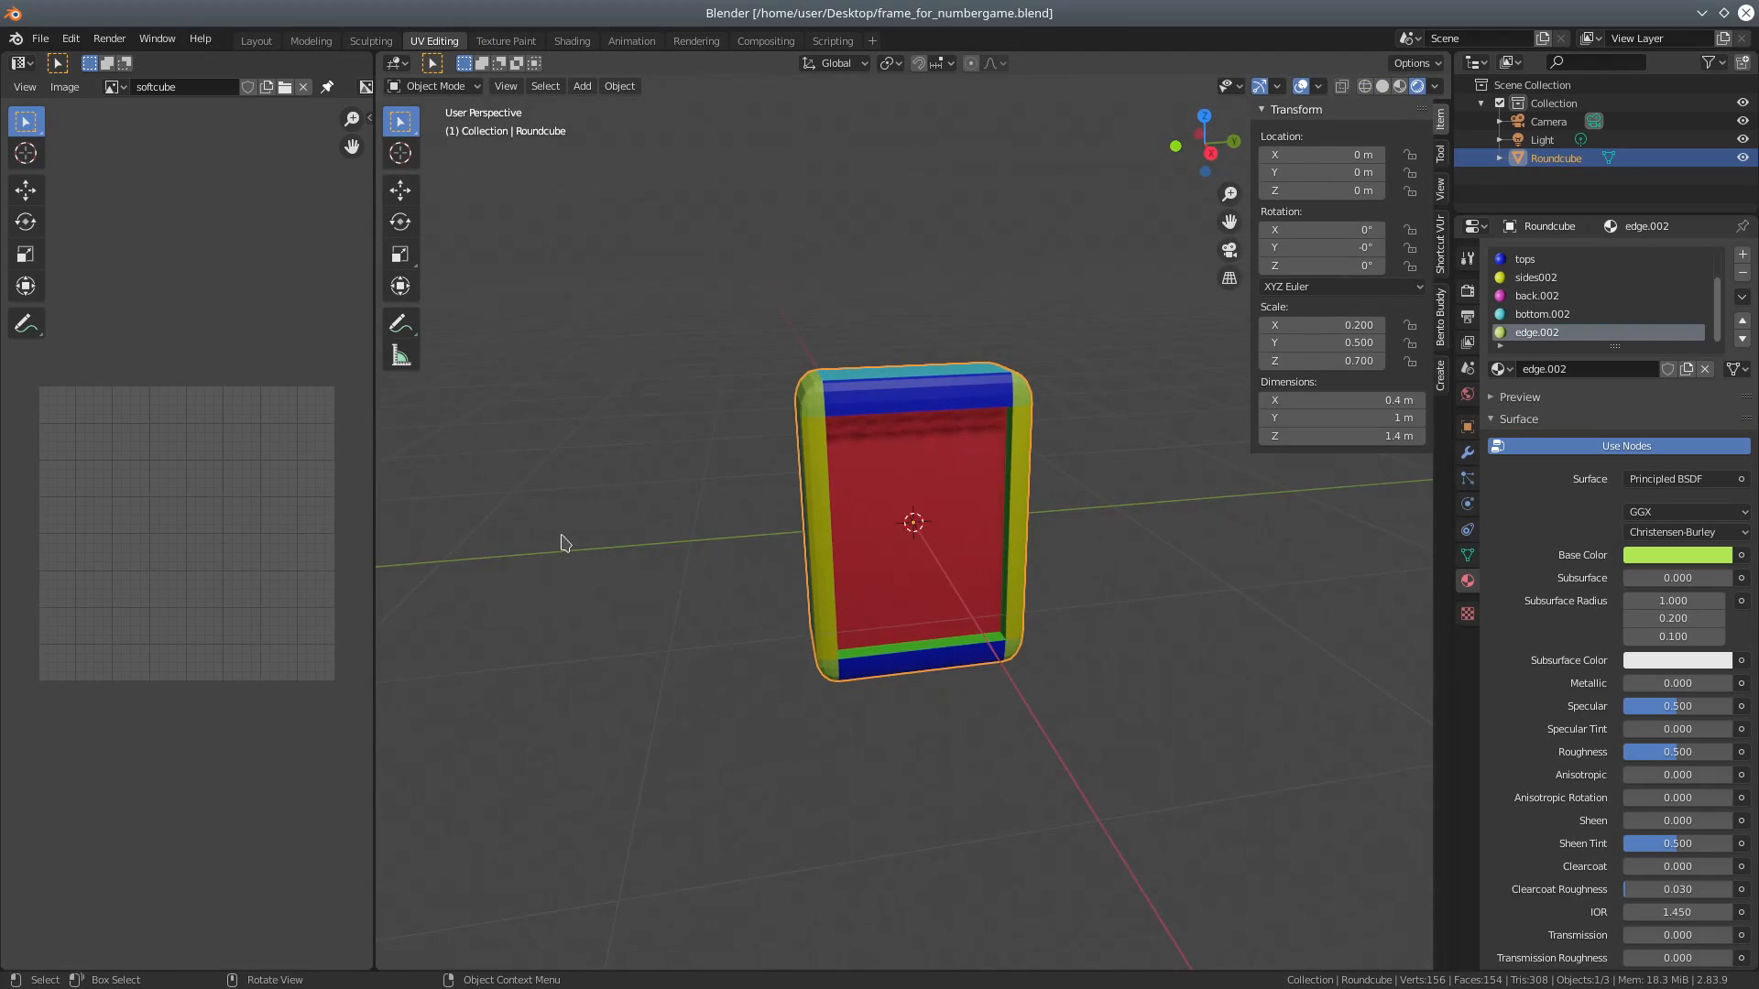
middle_drag(864, 486, 918, 409)
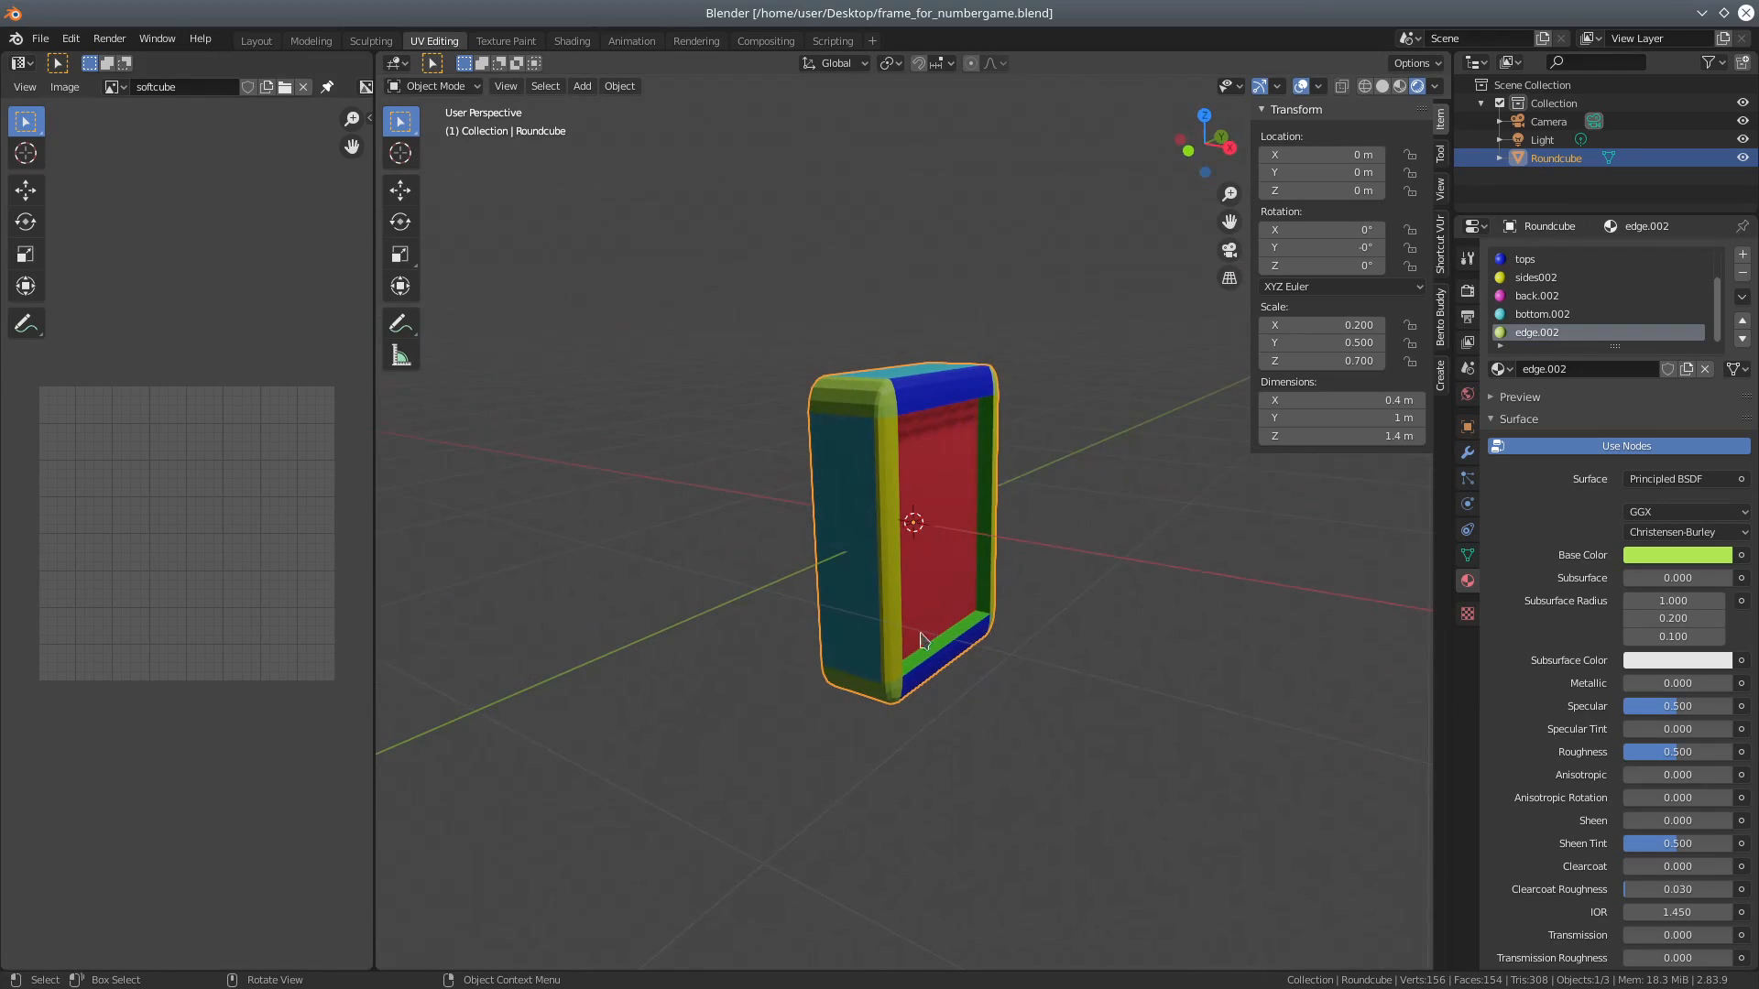
middle_drag(1004, 494, 852, 488)
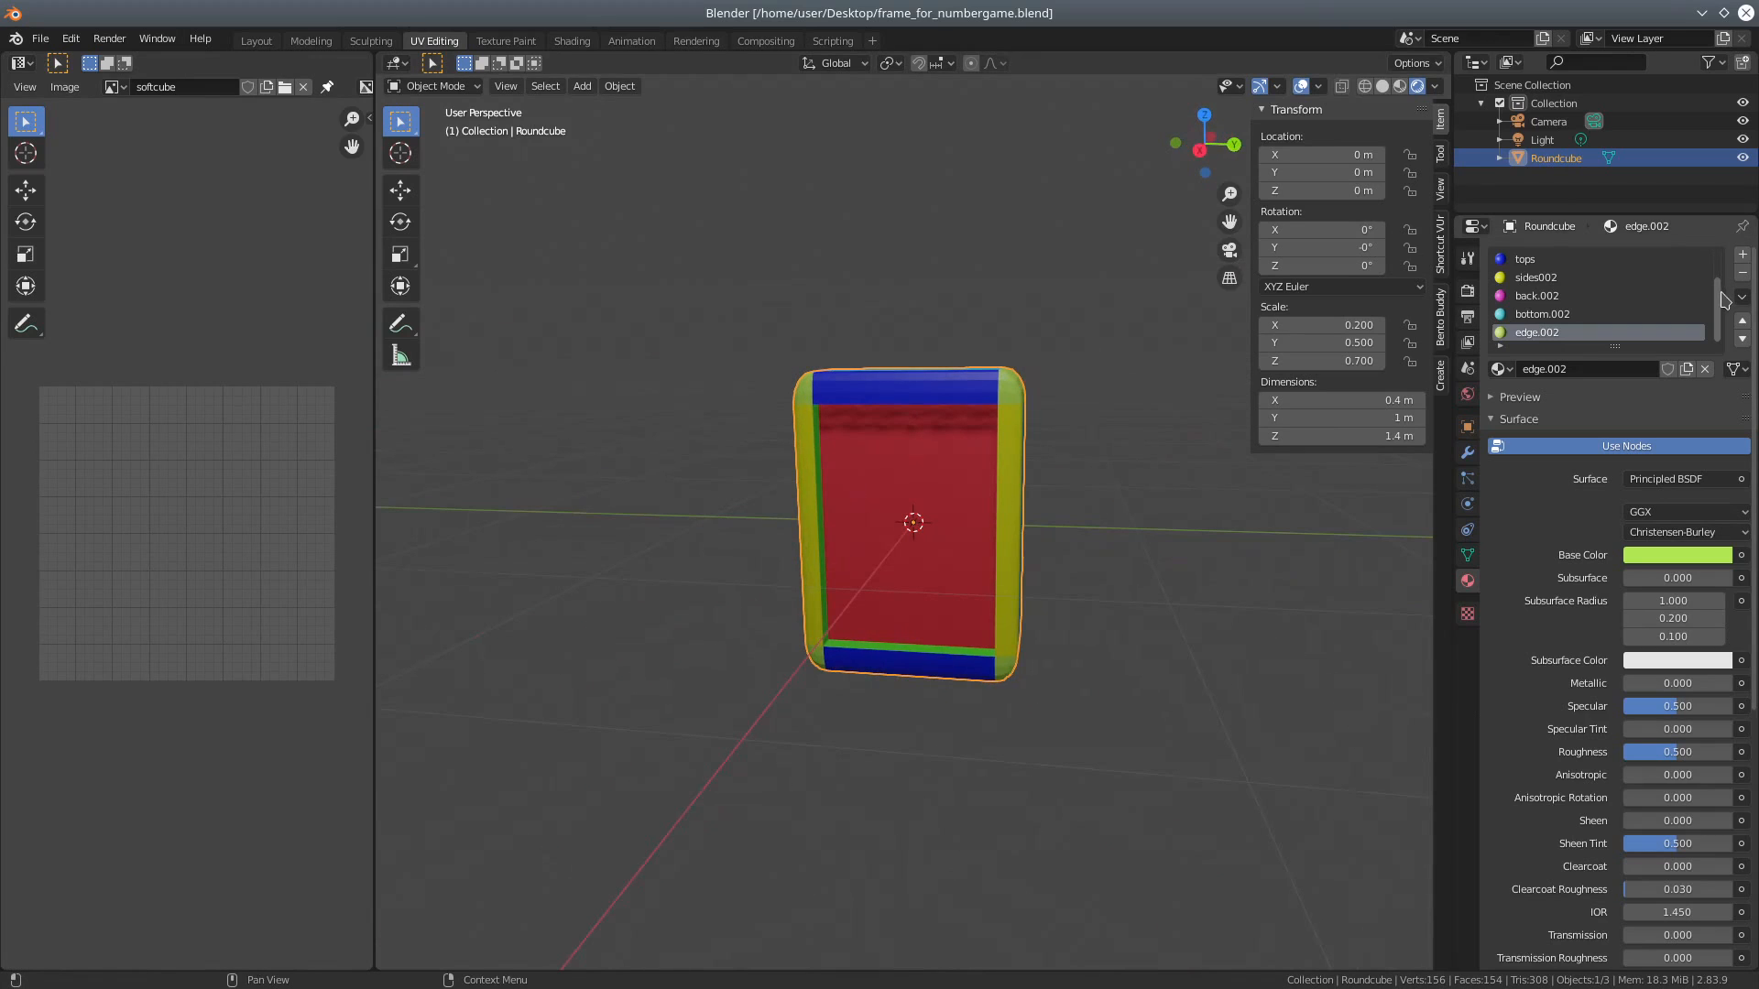
scroll(1718, 295, up, 1)
scroll(1718, 295, down, 1)
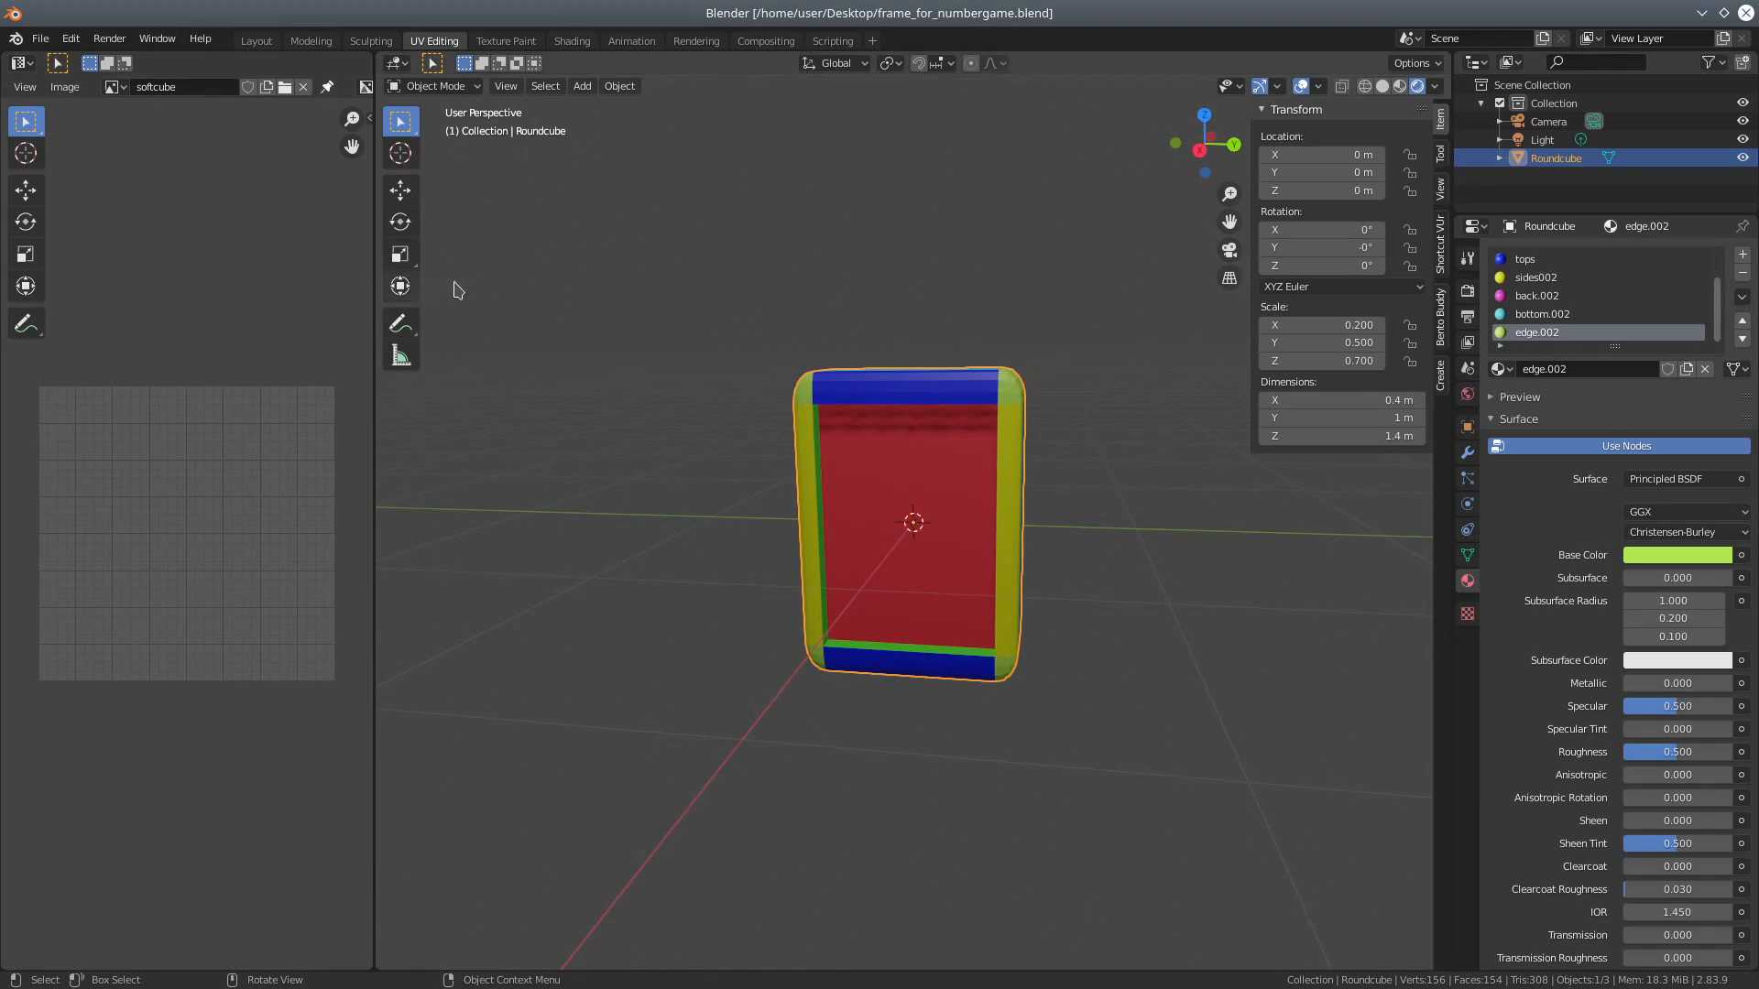
Step: Set the image area to the UV Editor and put the Roundcube into Edit Mode to show its UV layout
click(22, 63)
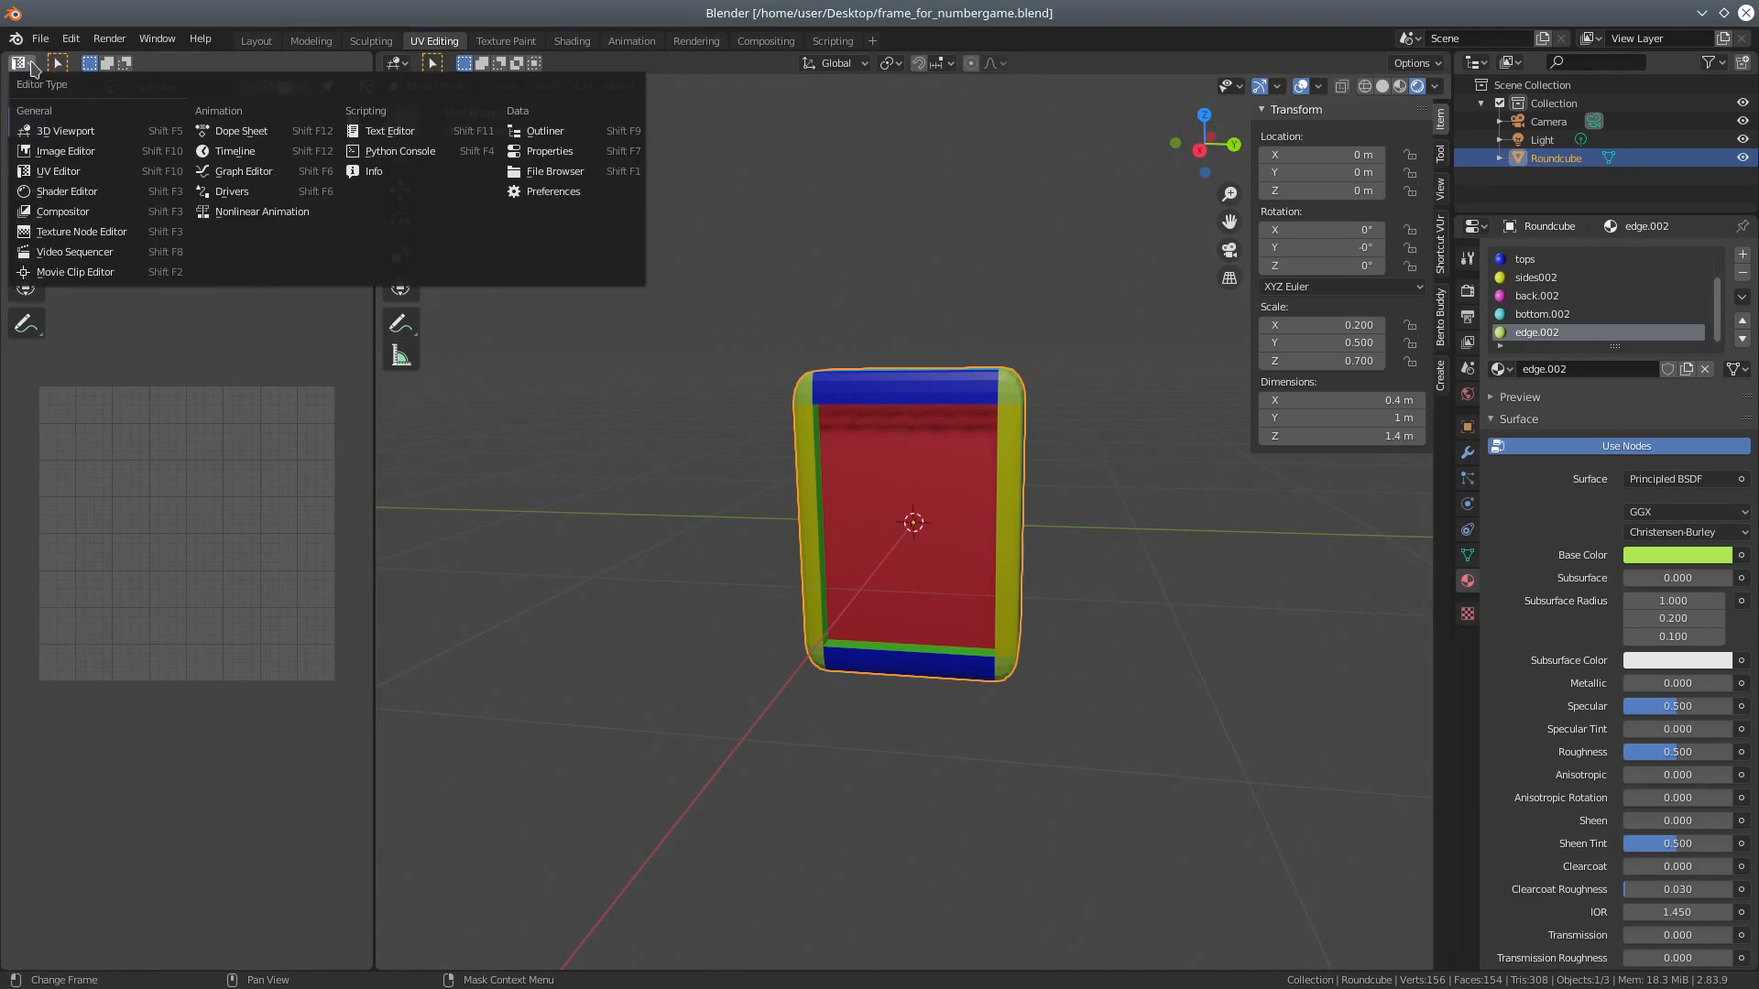
click(80, 174)
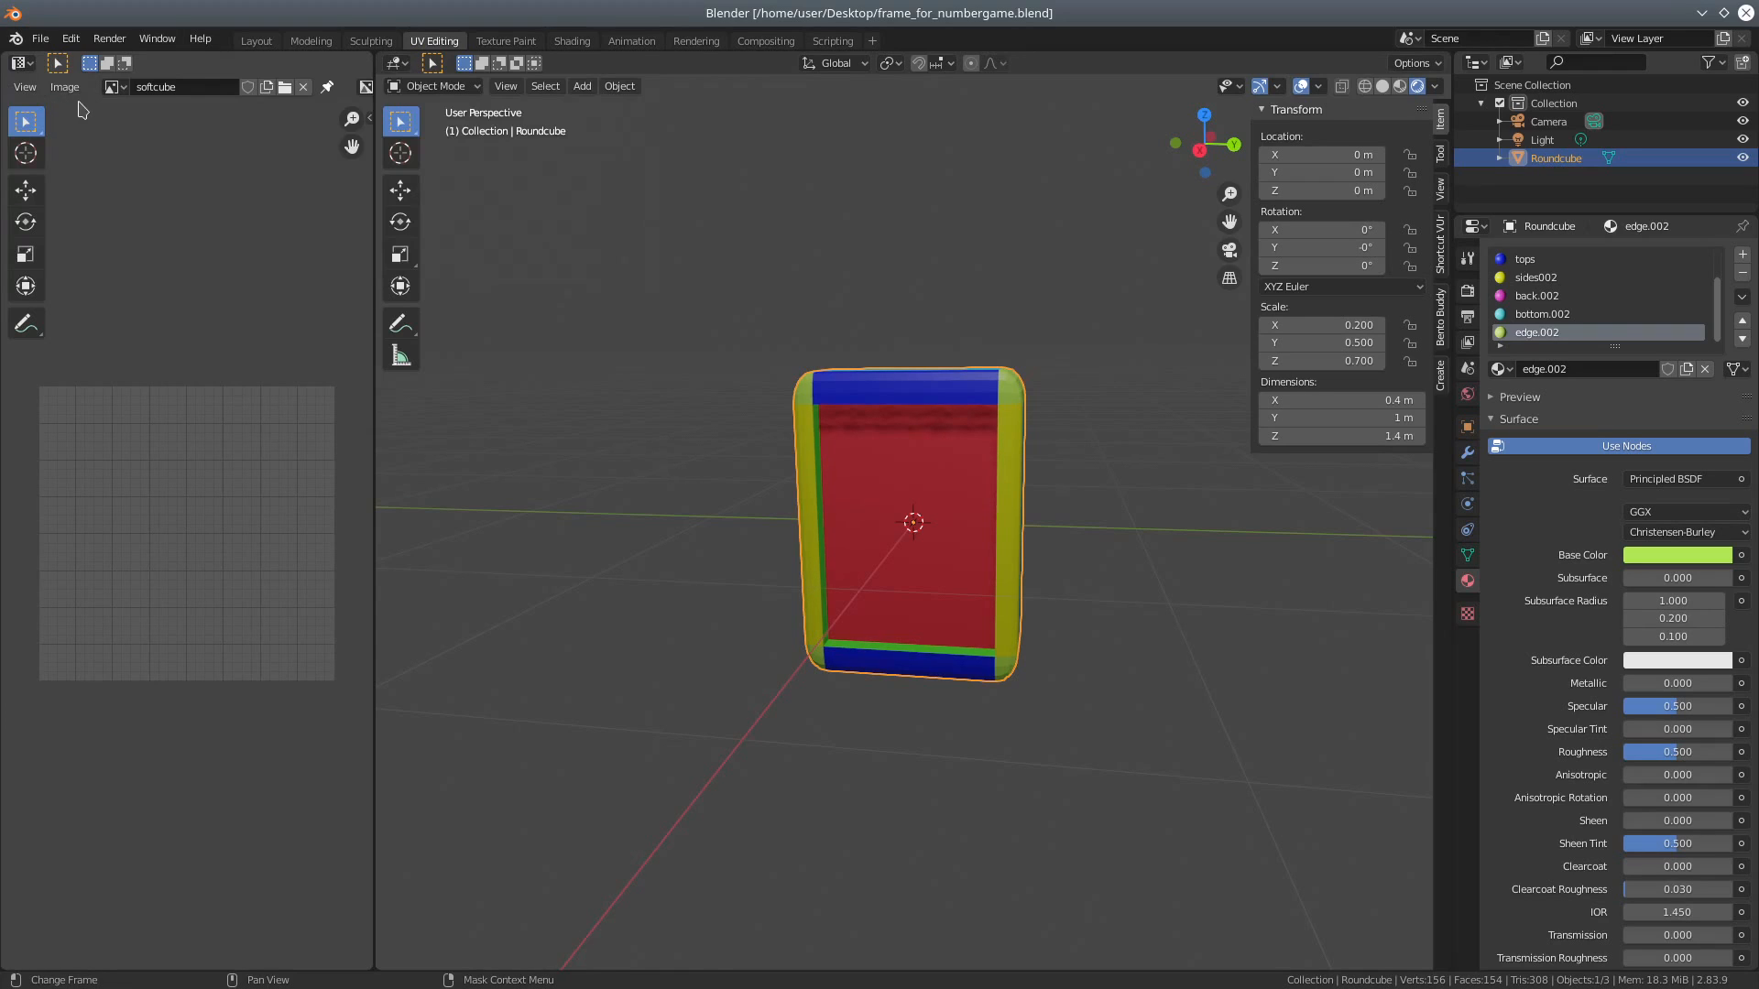
click(22, 63)
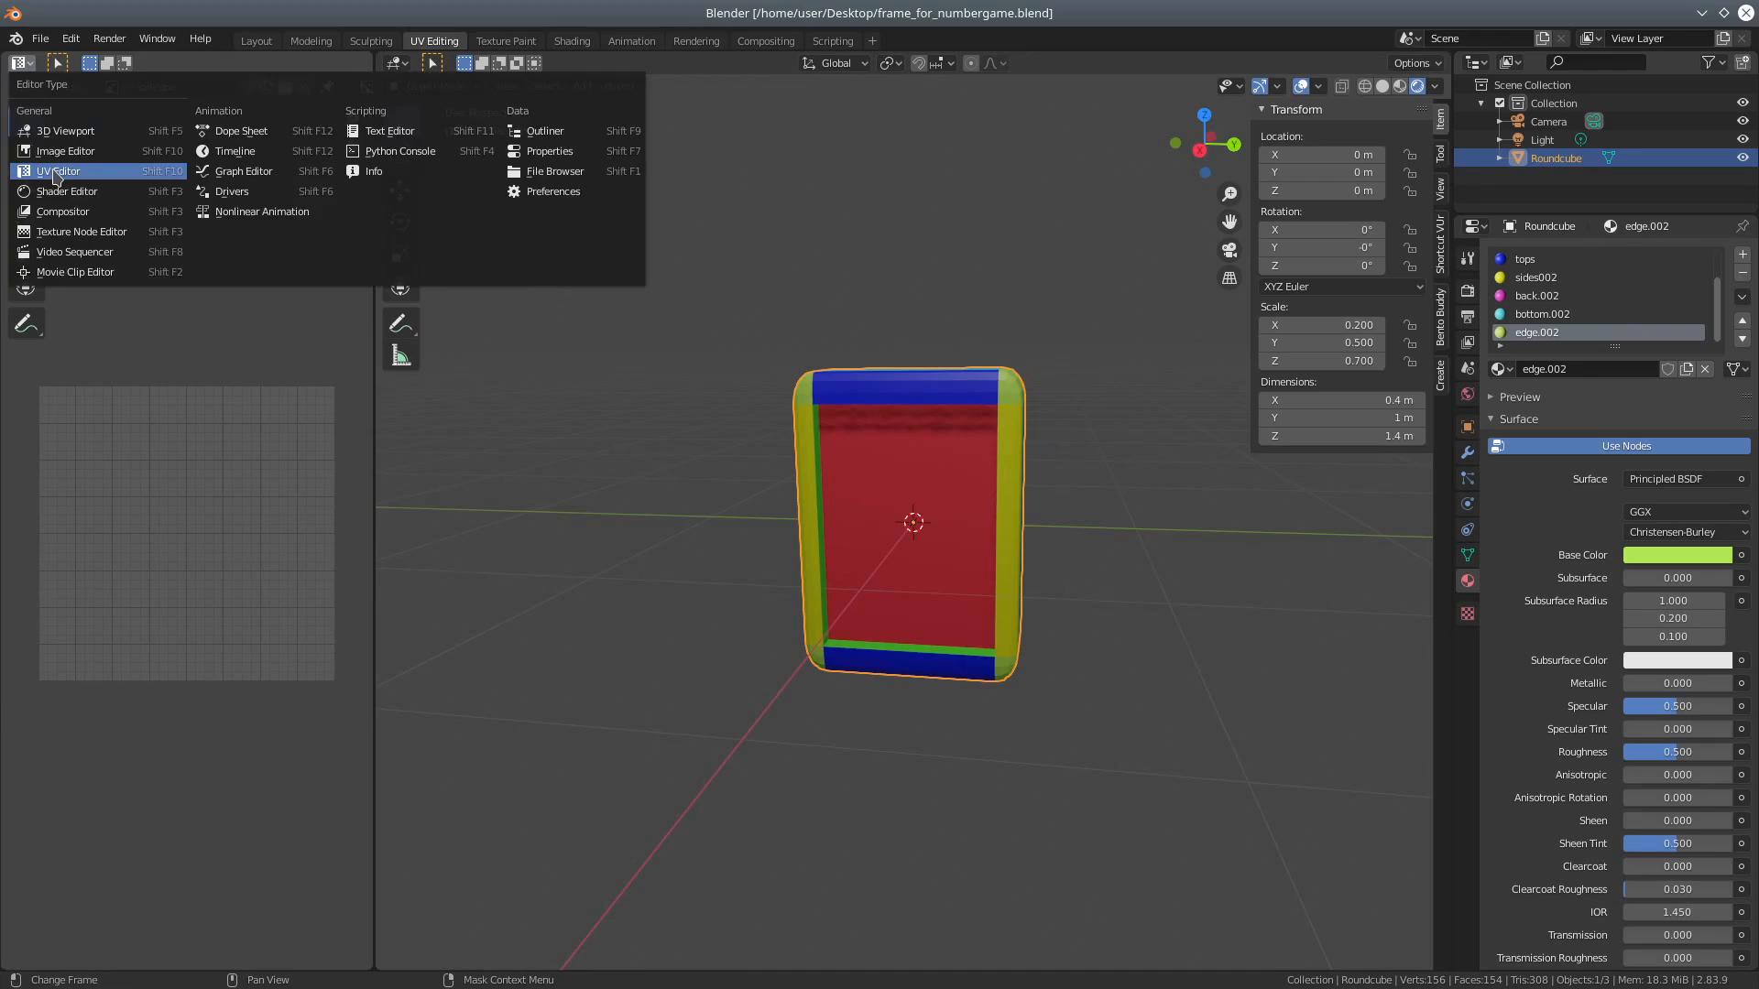
click(55, 174)
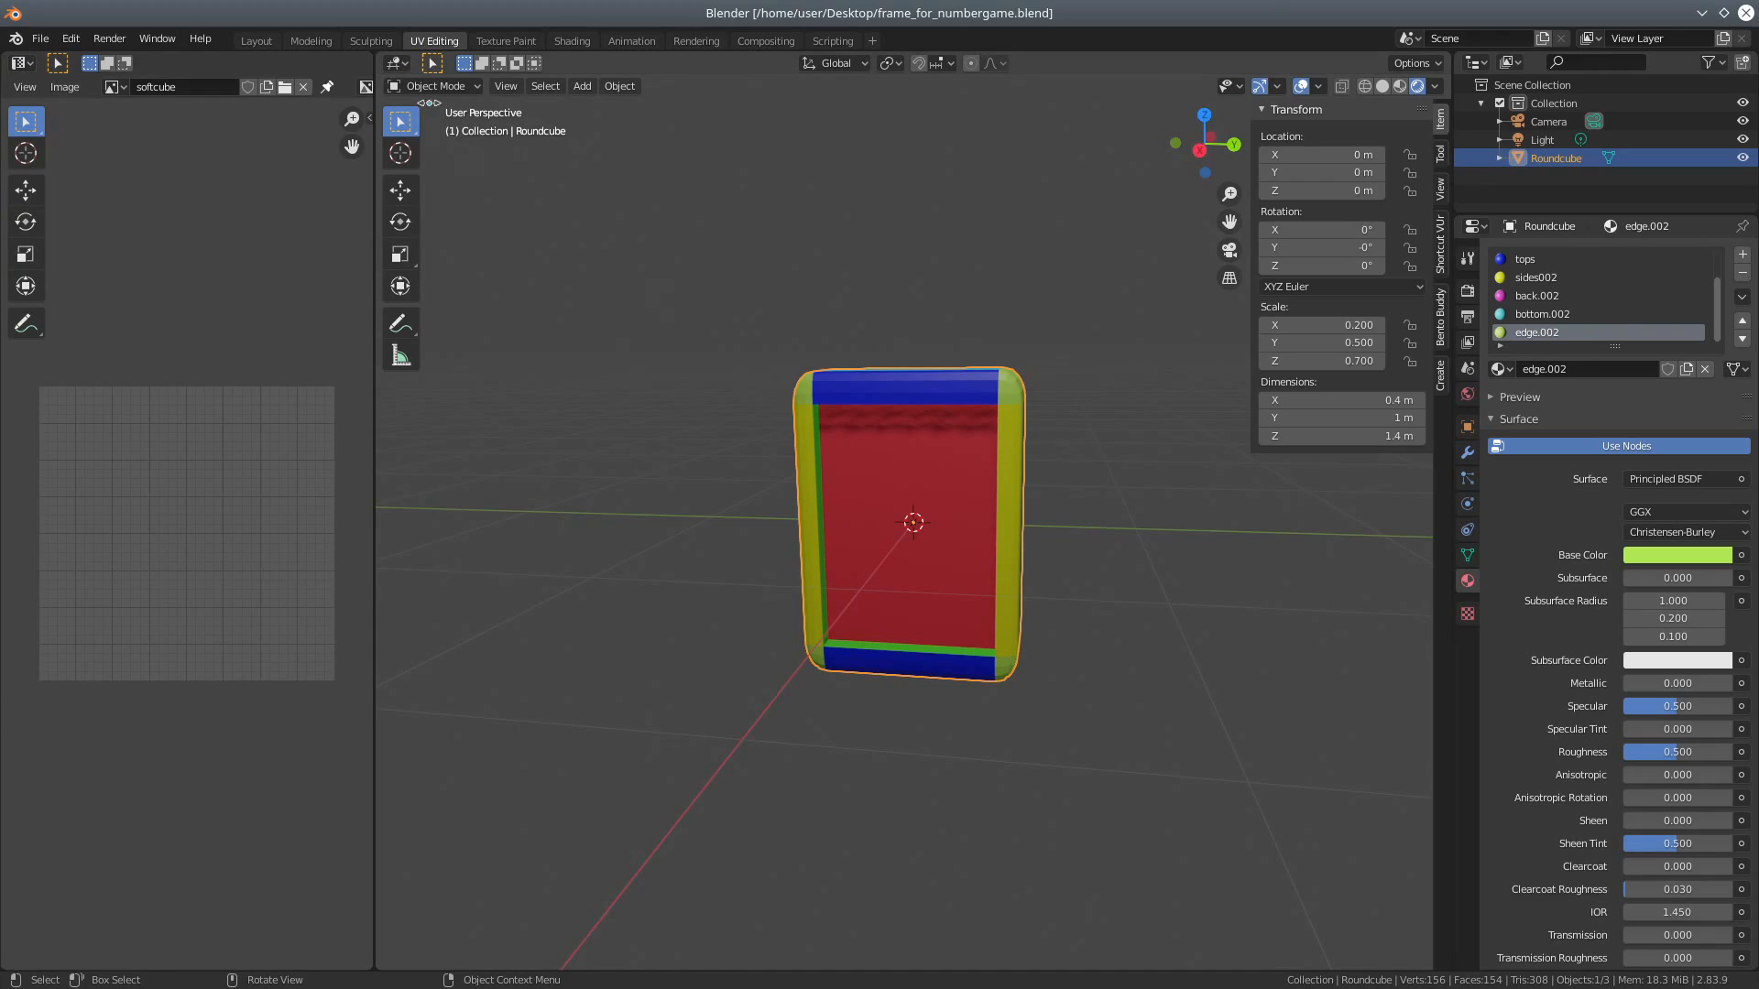
click(435, 85)
click(430, 126)
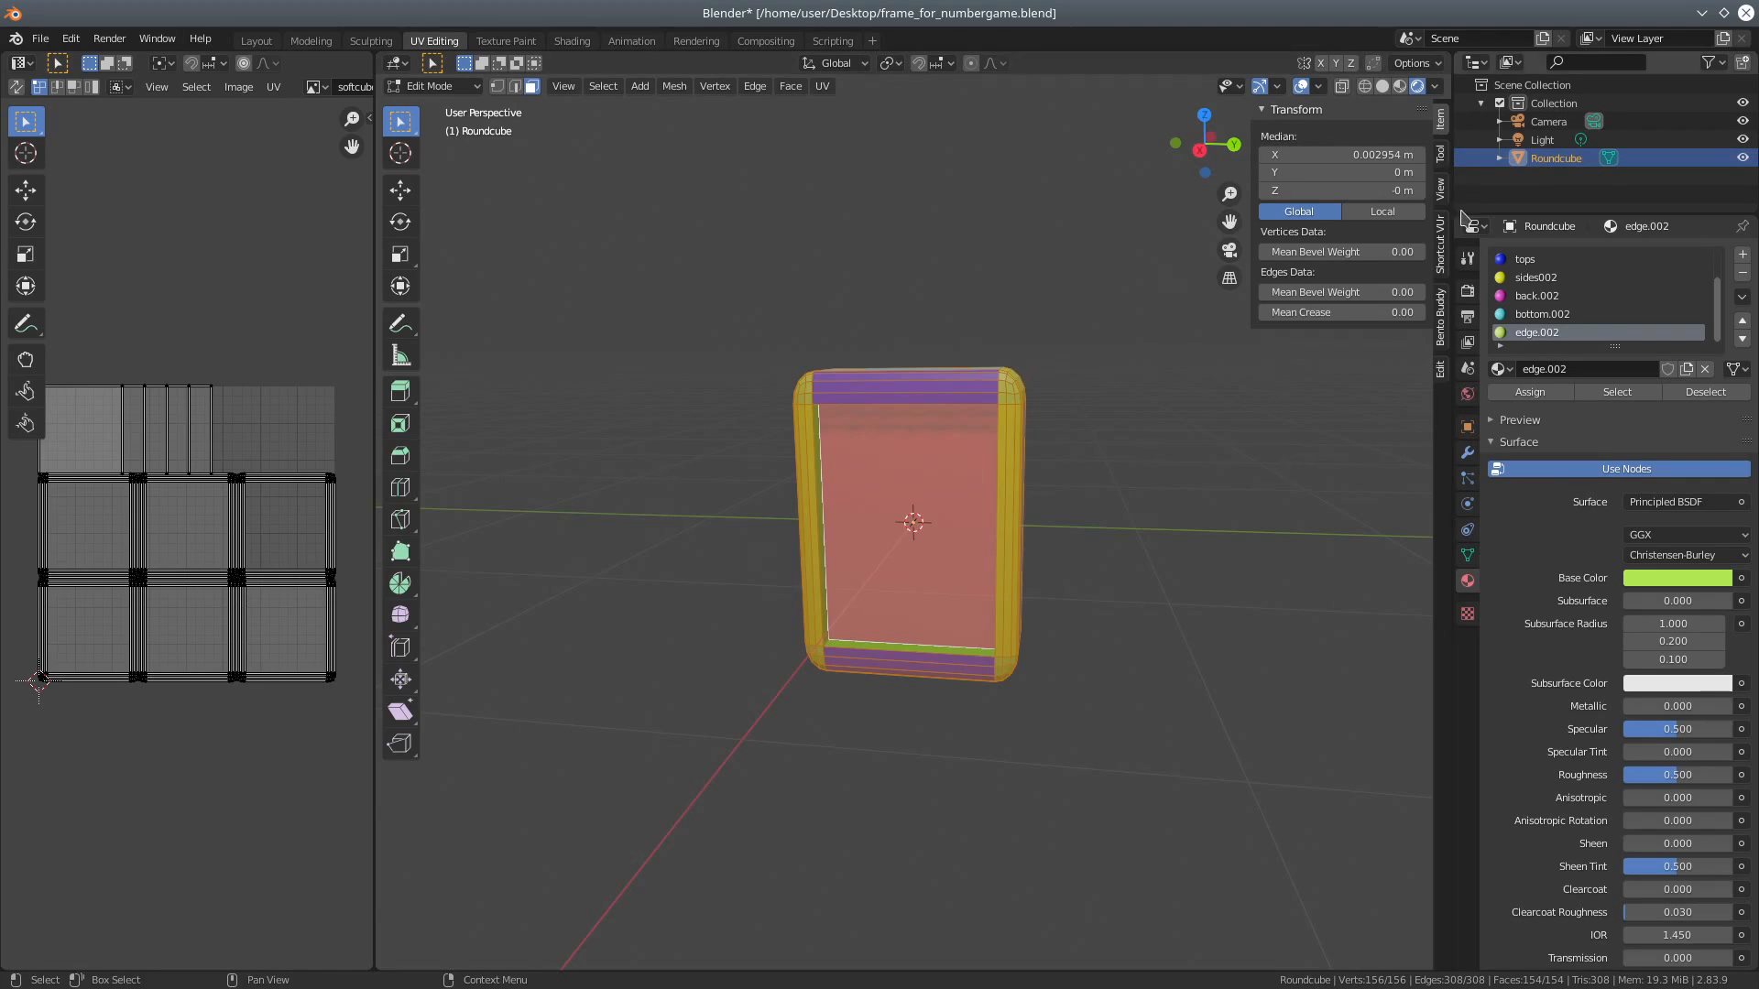
Step: Start the Shortcut VUr key display and hide the 3D viewport's sidebar
click(1439, 268)
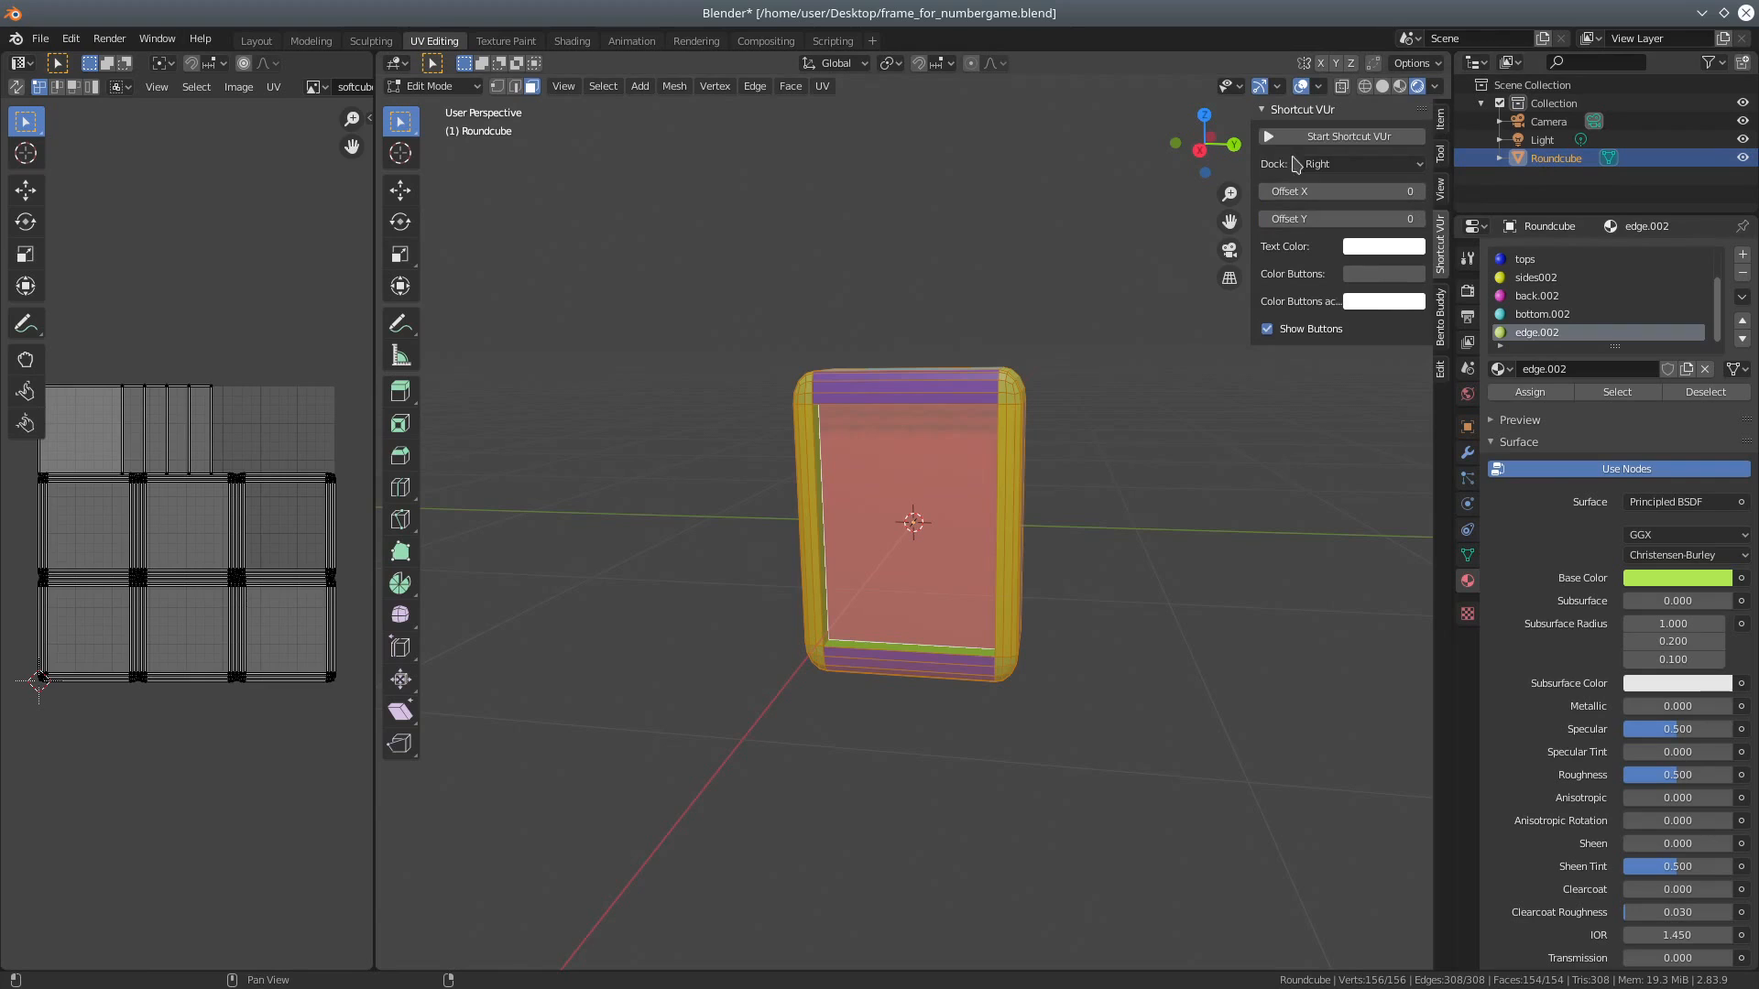
click(1348, 137)
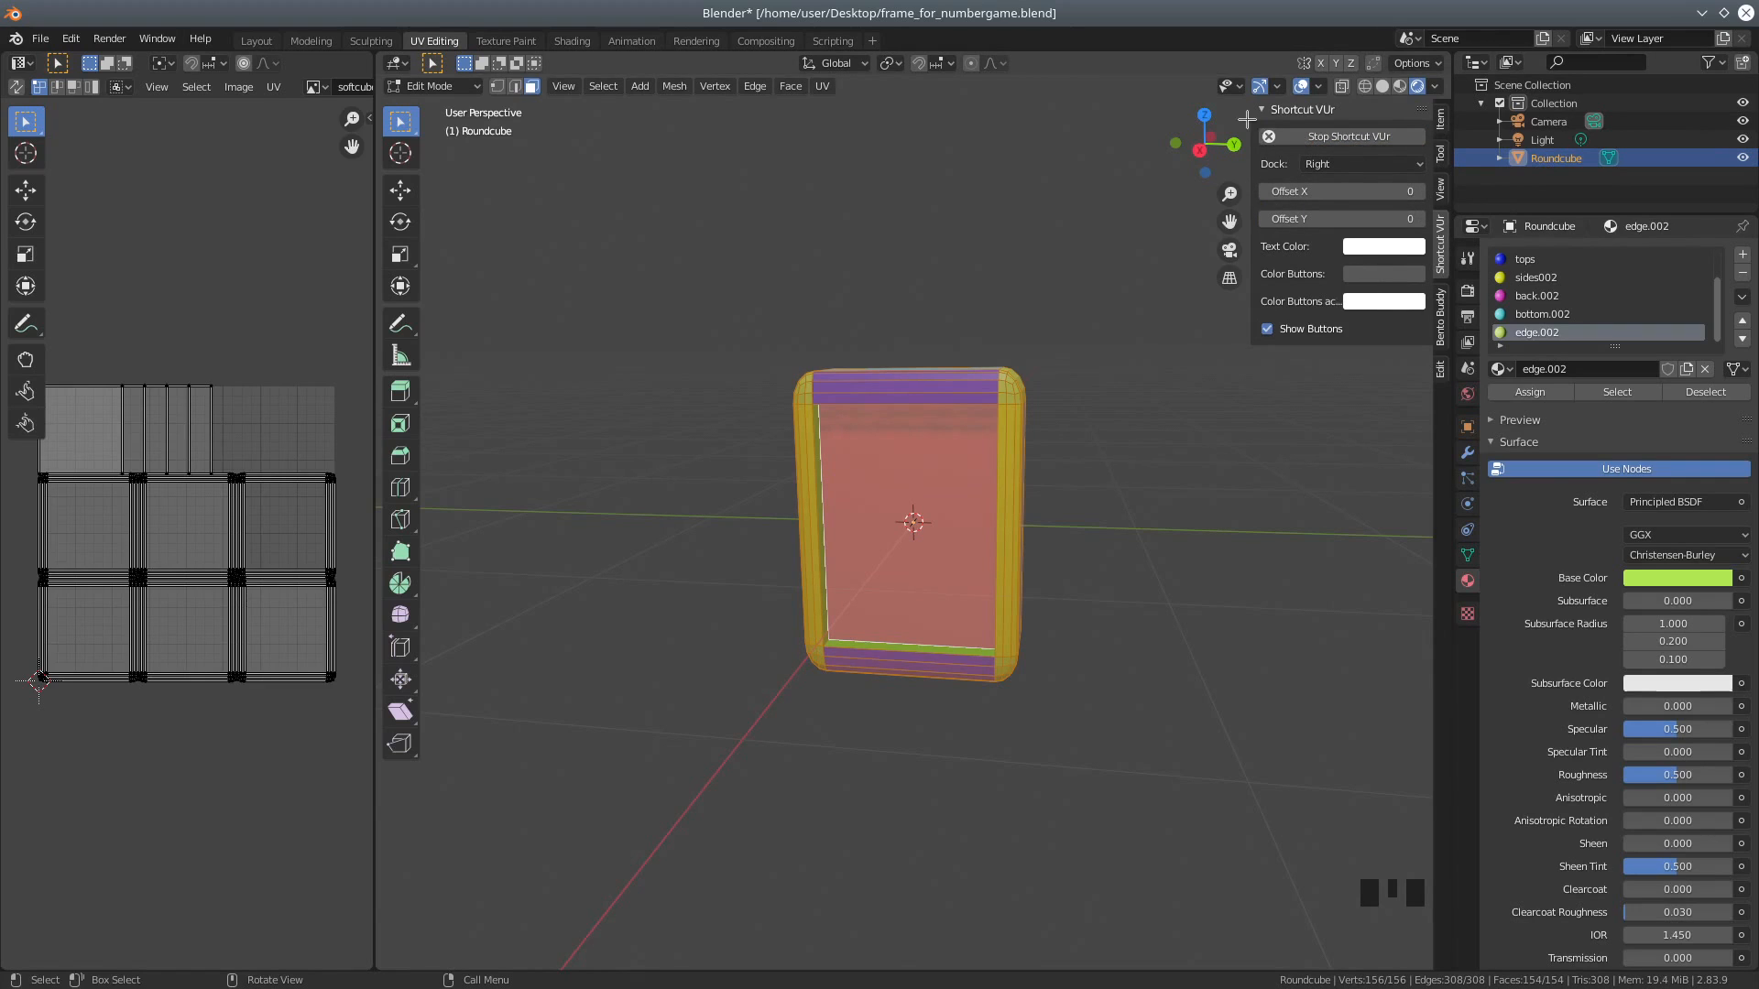
drag(1251, 118, 1463, 174)
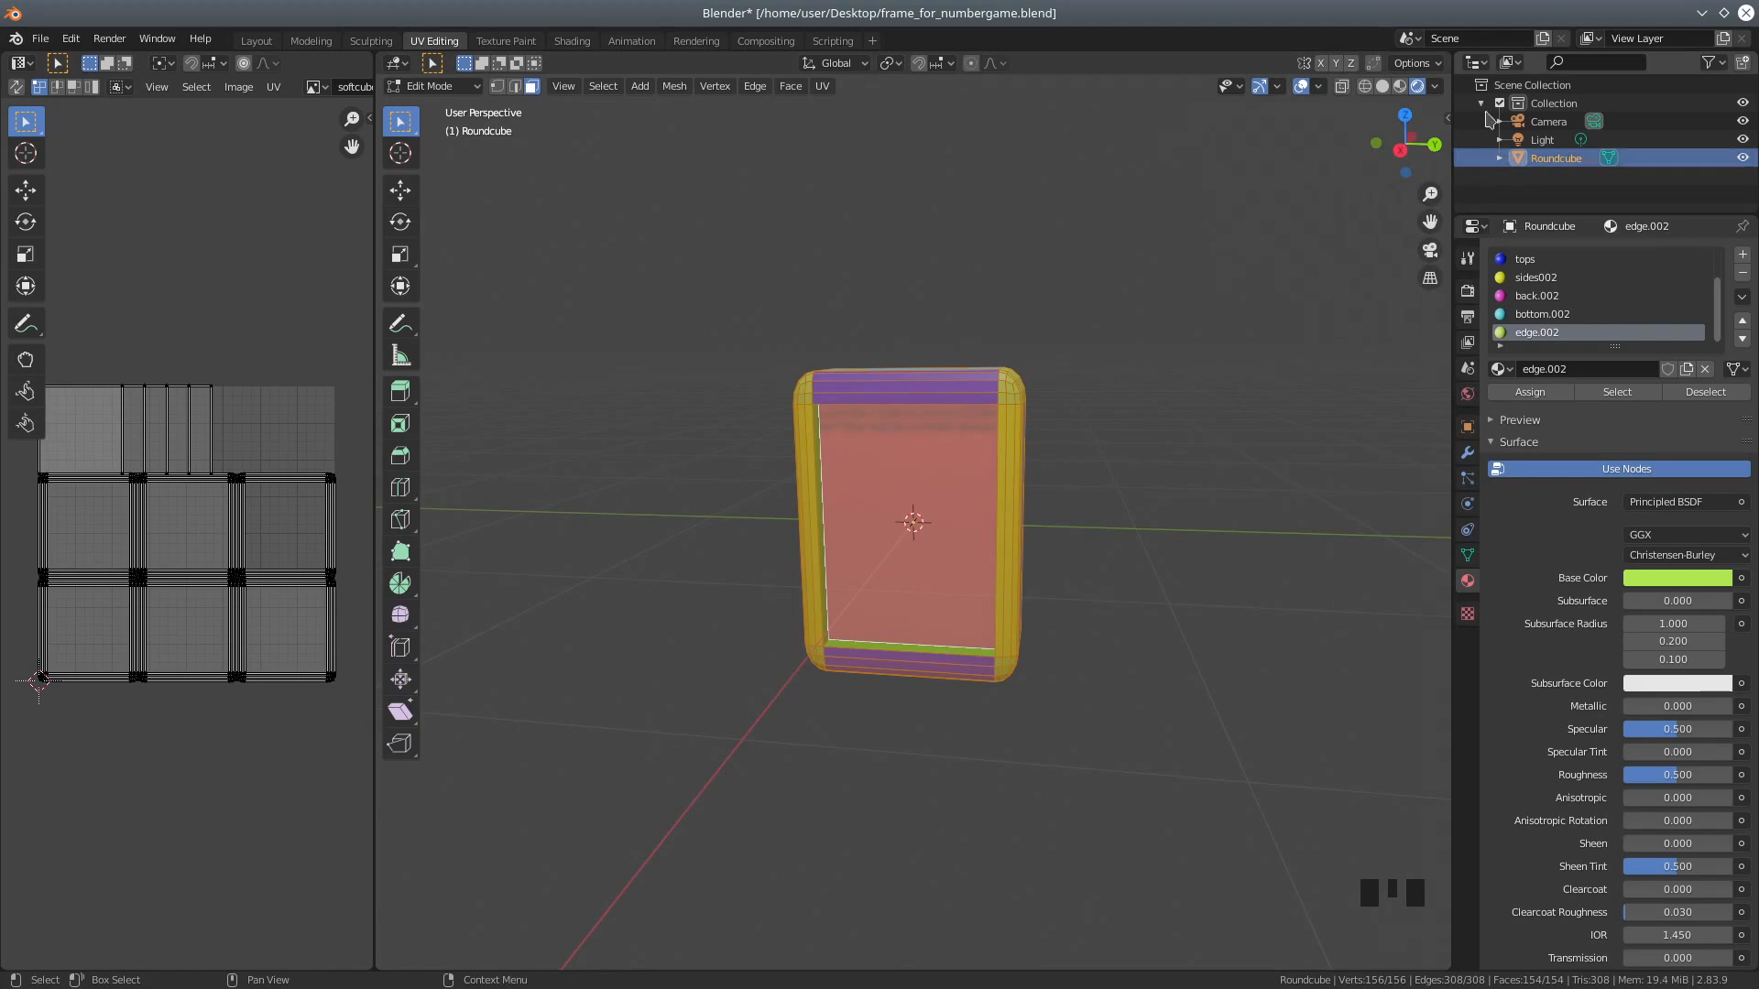
Step: Set the render engine to Cycles with GPU Compute as the device, and check the Bake settings
click(1467, 291)
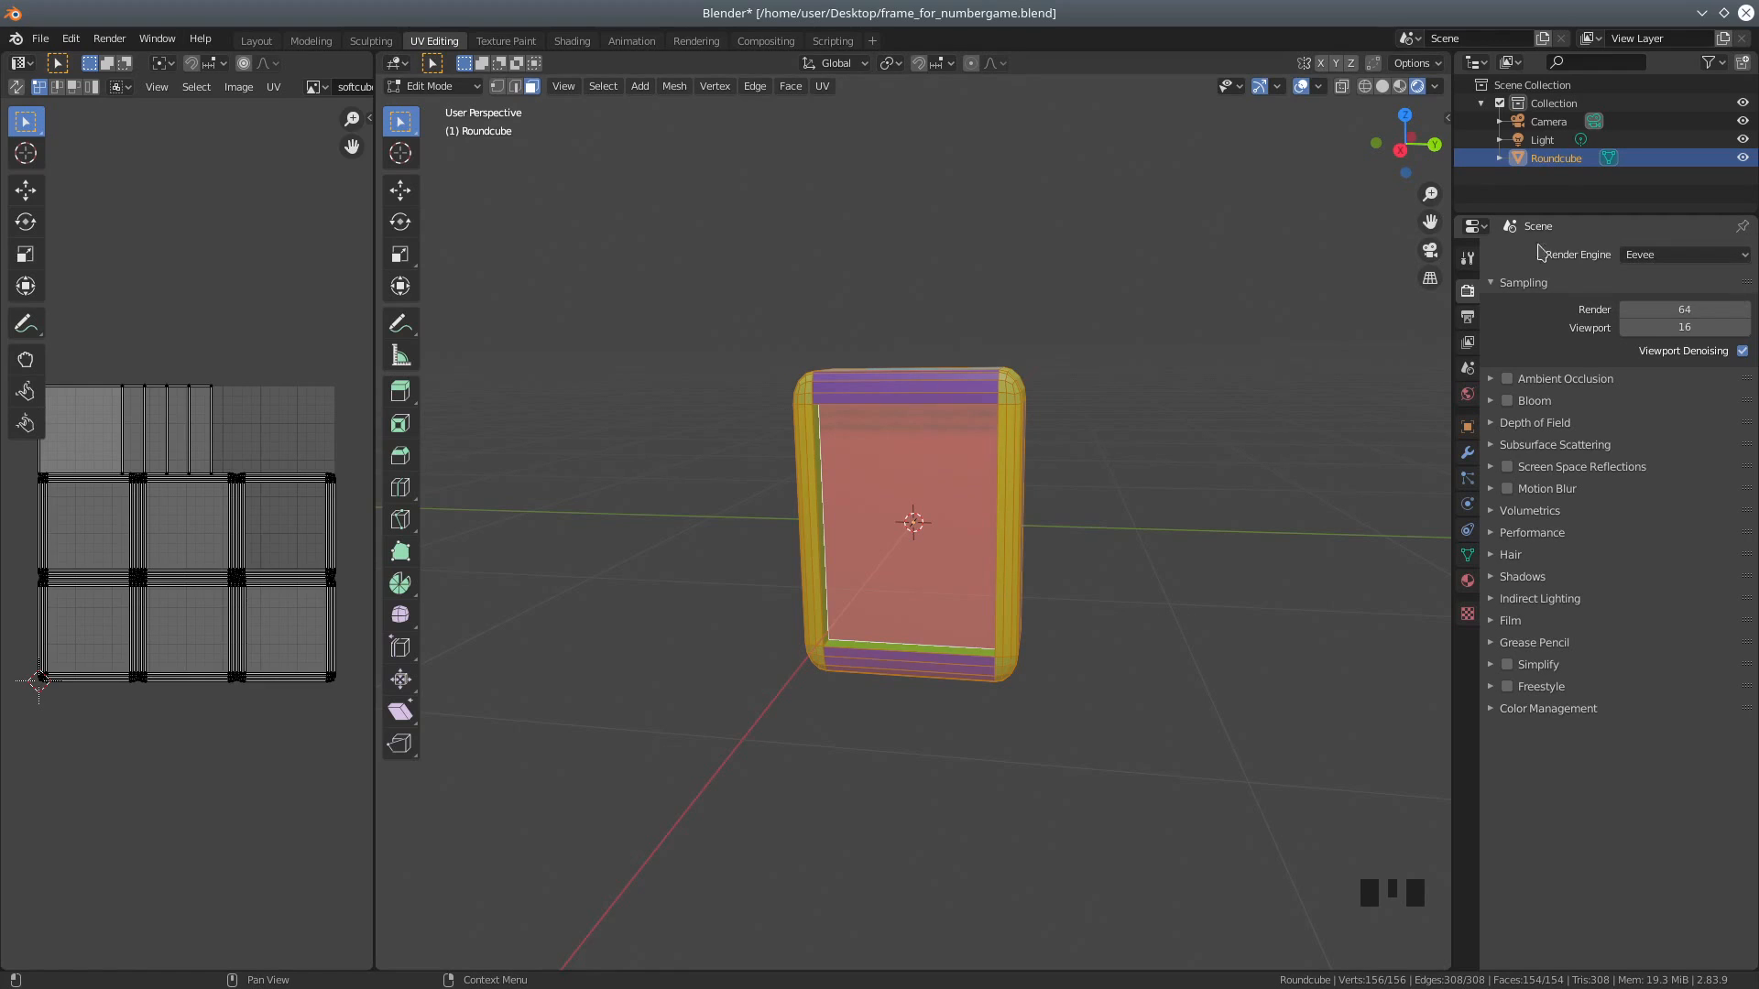
click(1667, 259)
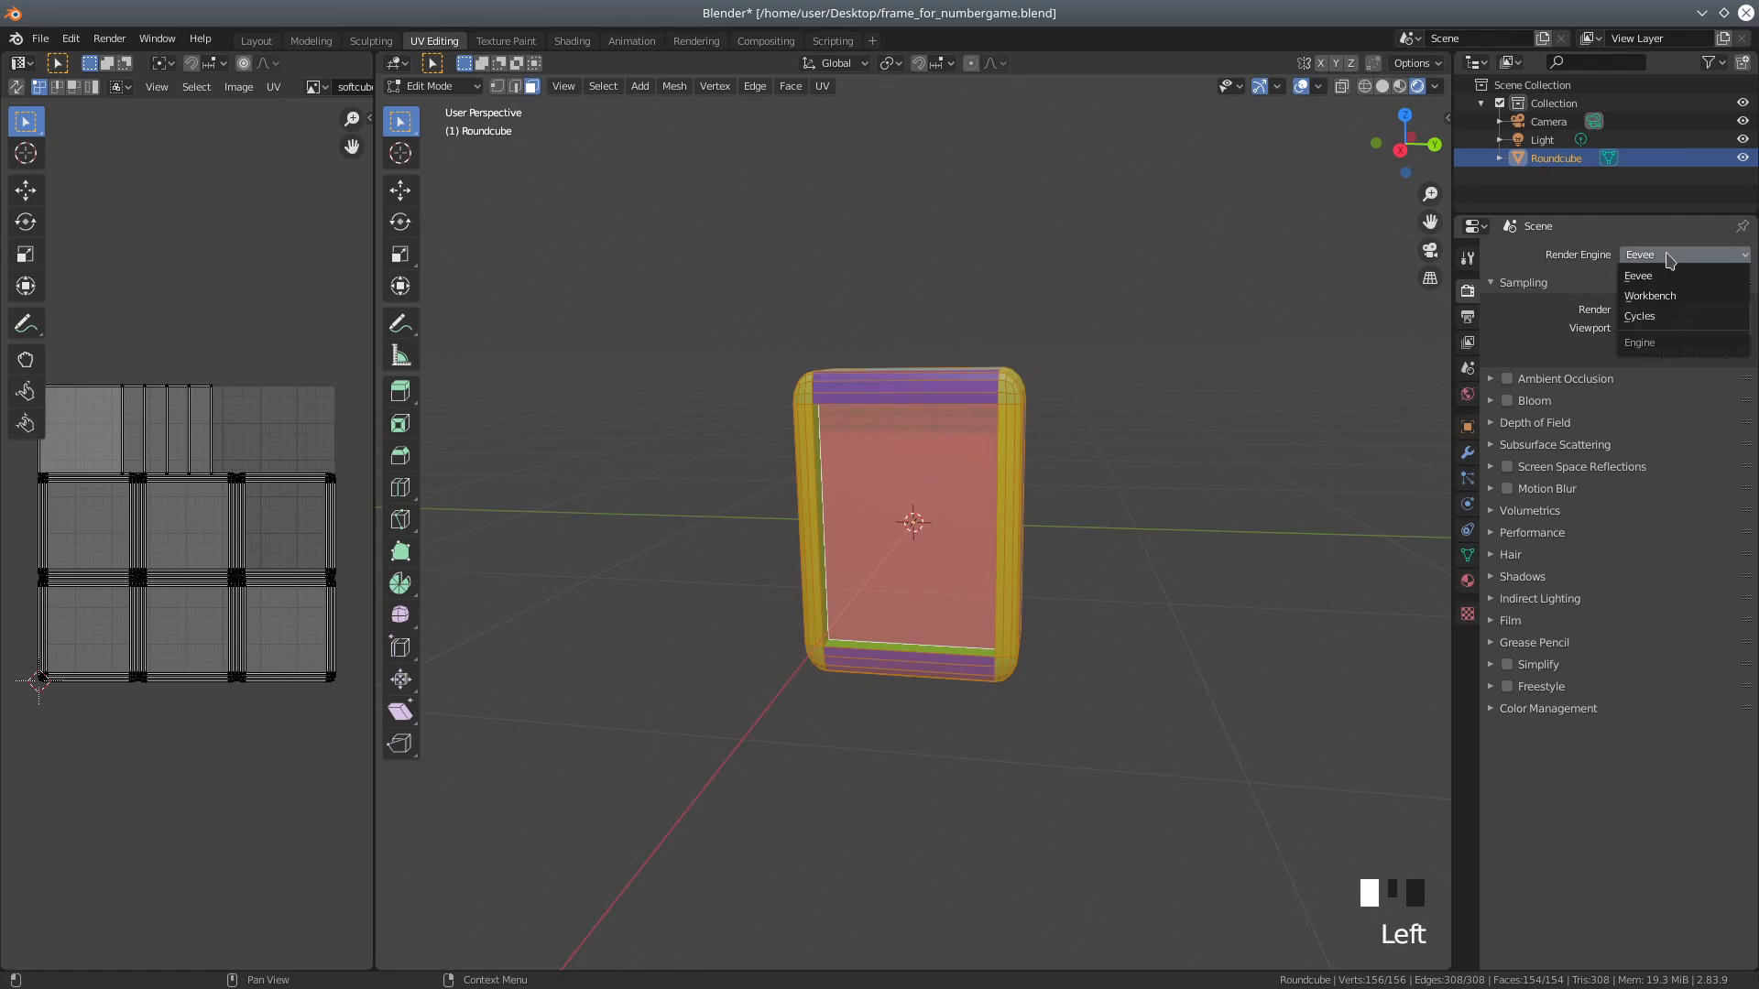
click(1646, 320)
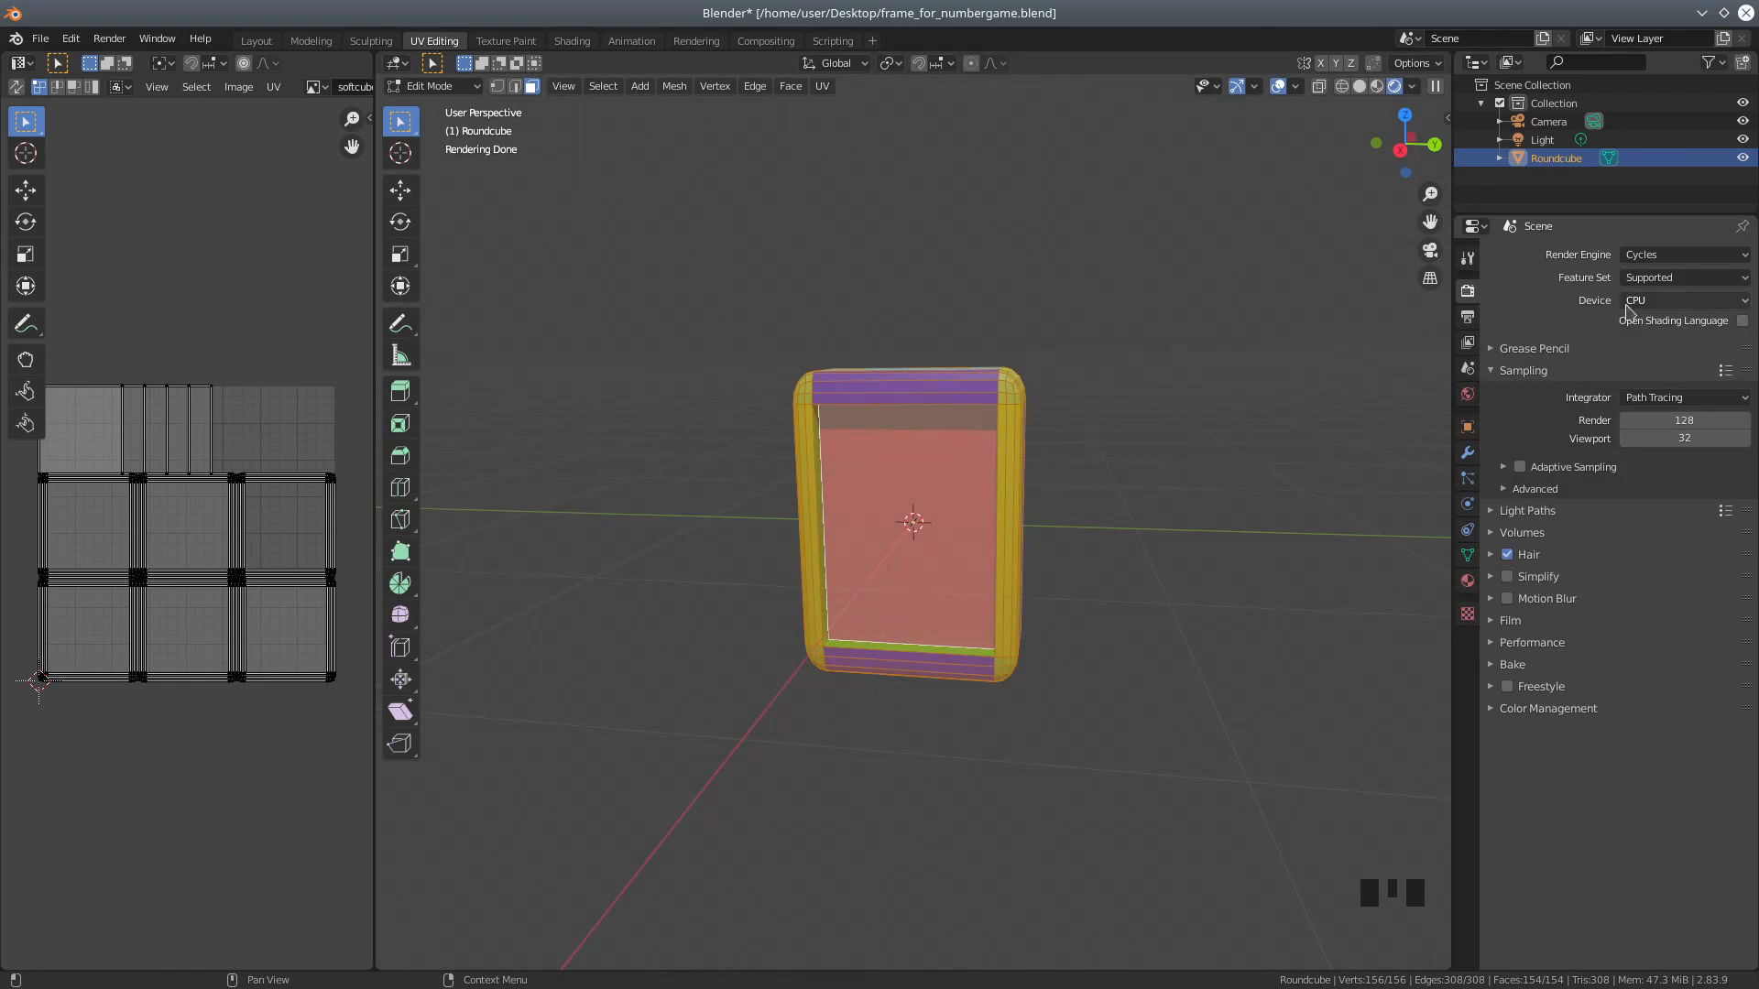
click(1656, 312)
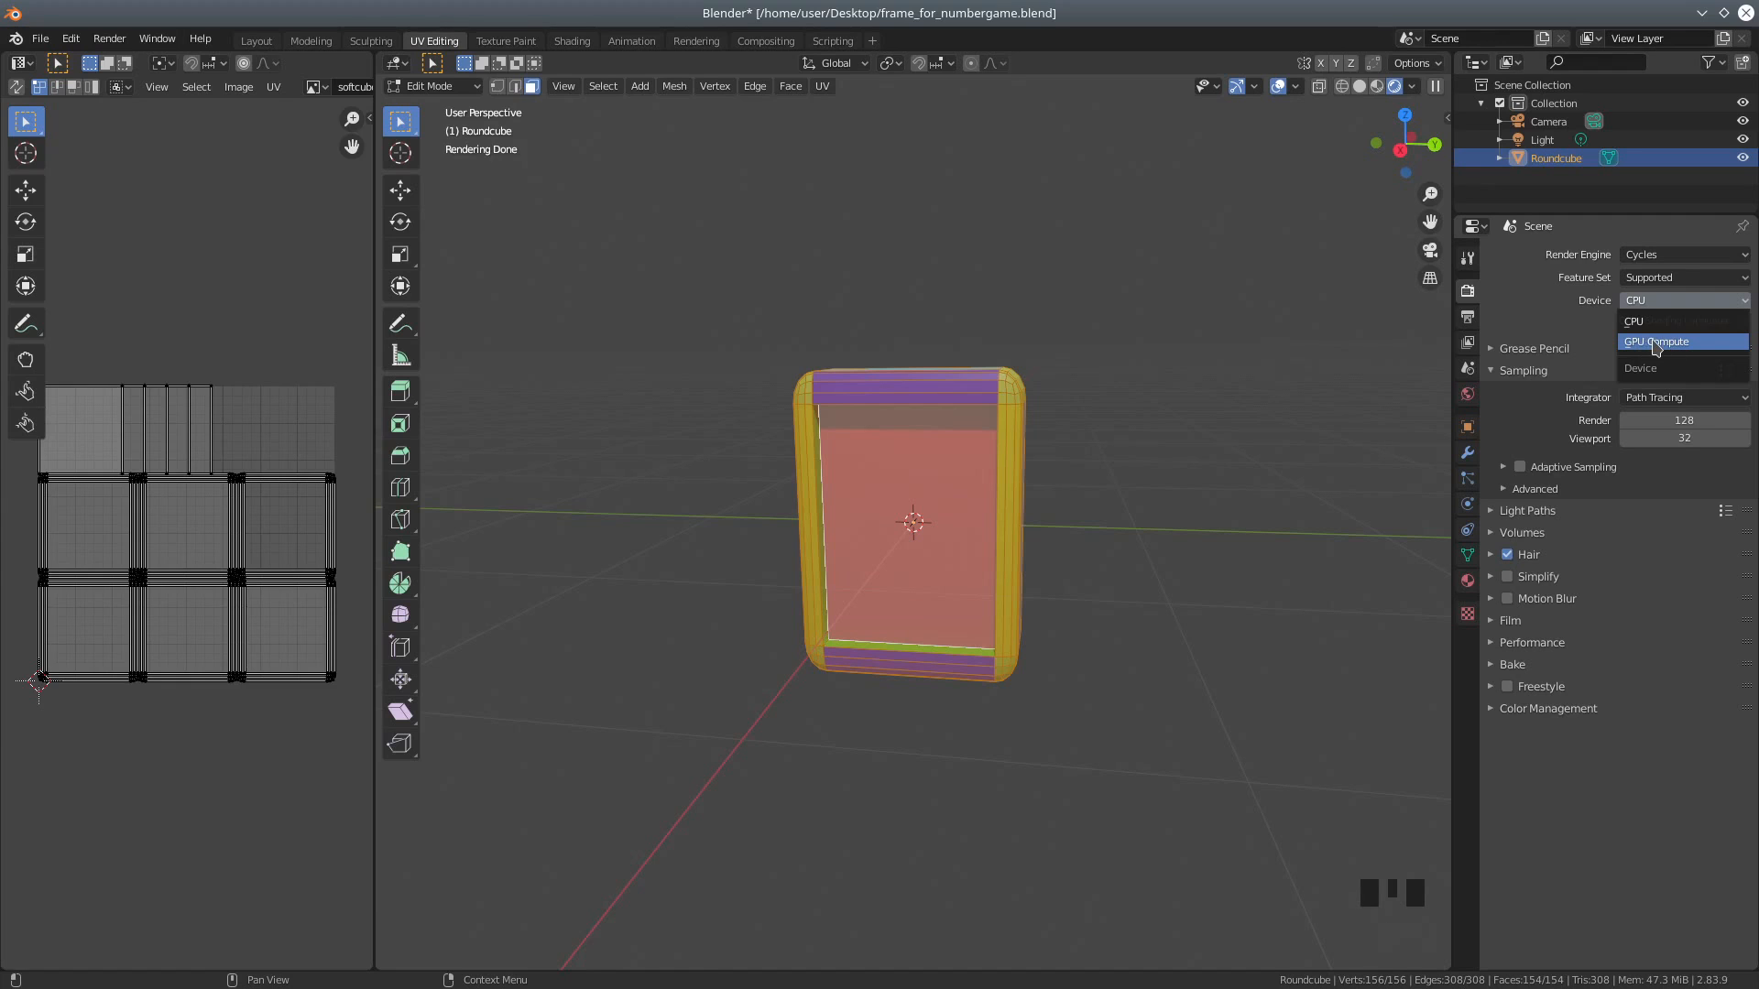
click(1656, 343)
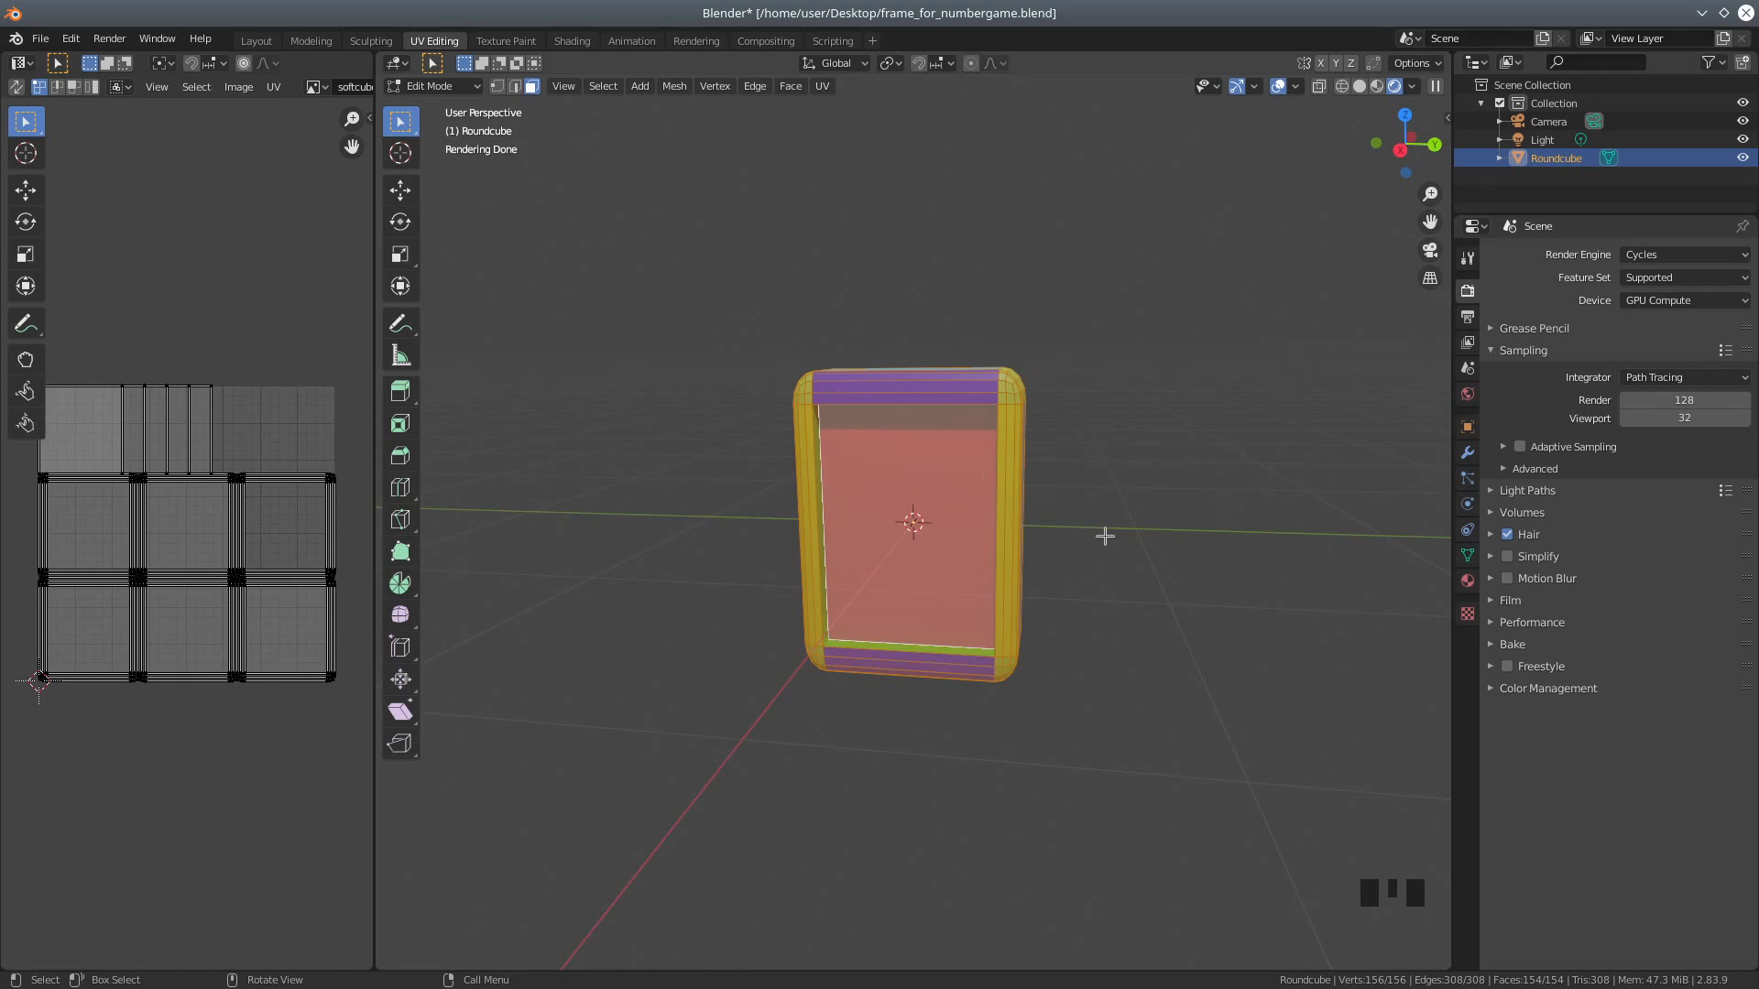
middle_drag(1174, 495, 1297, 496)
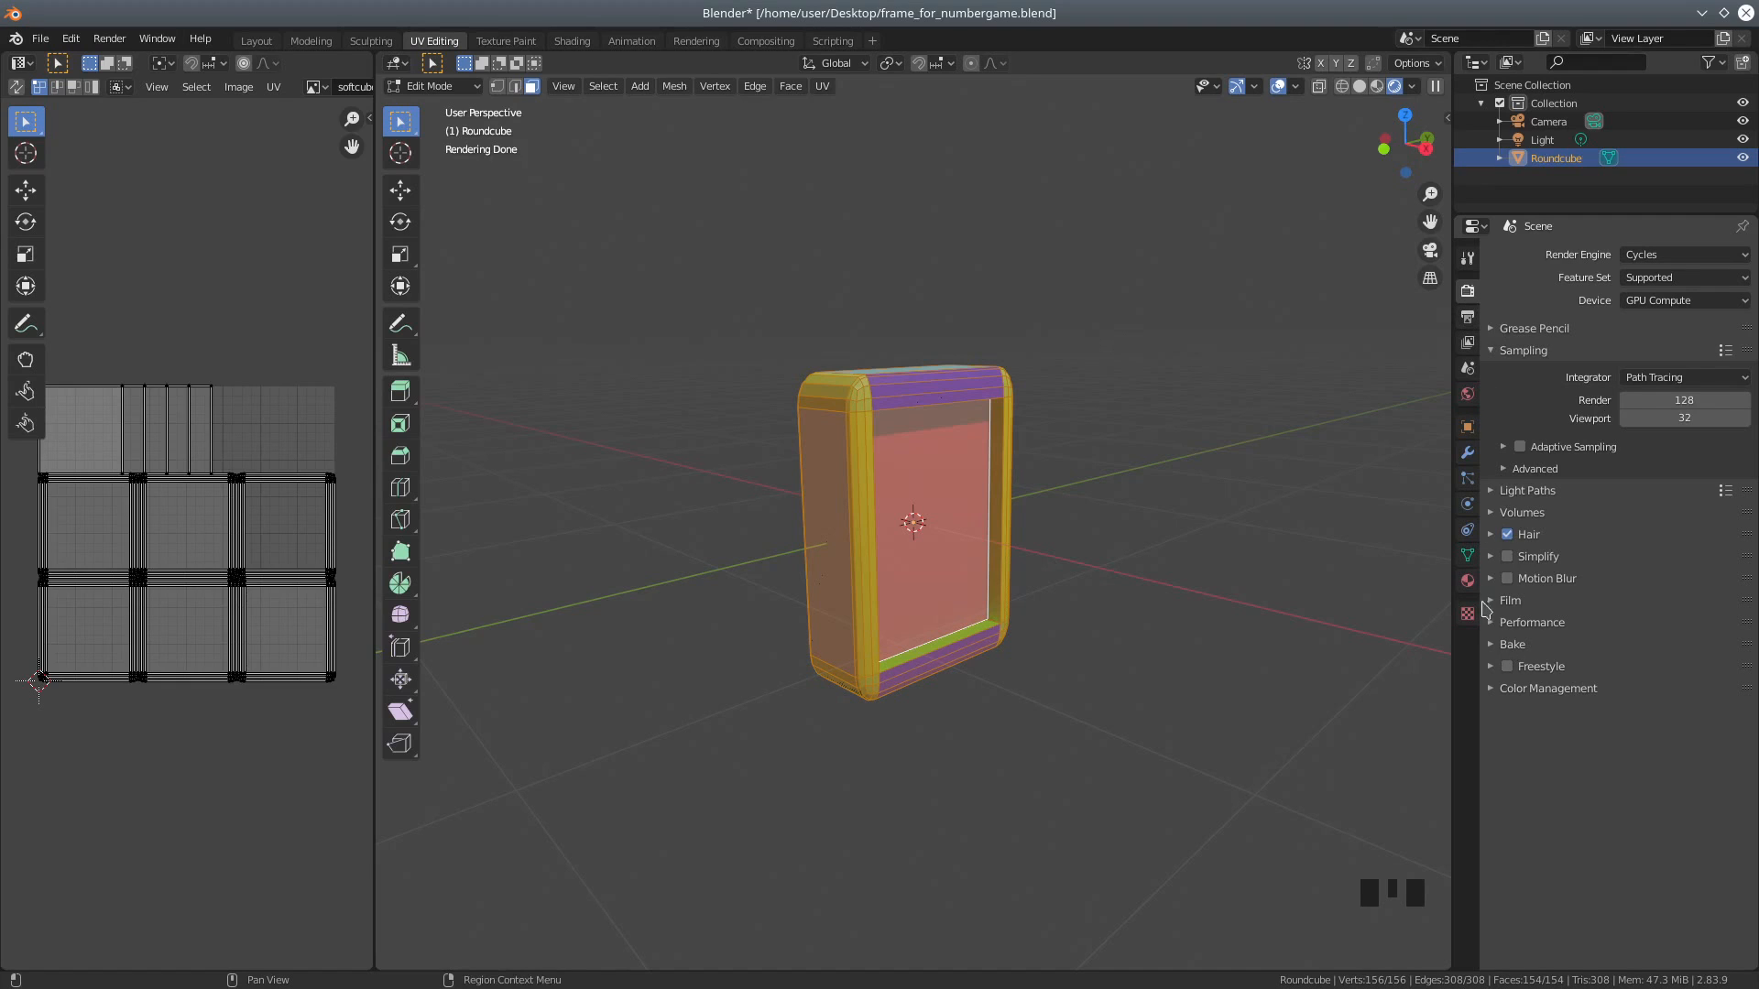
click(1494, 651)
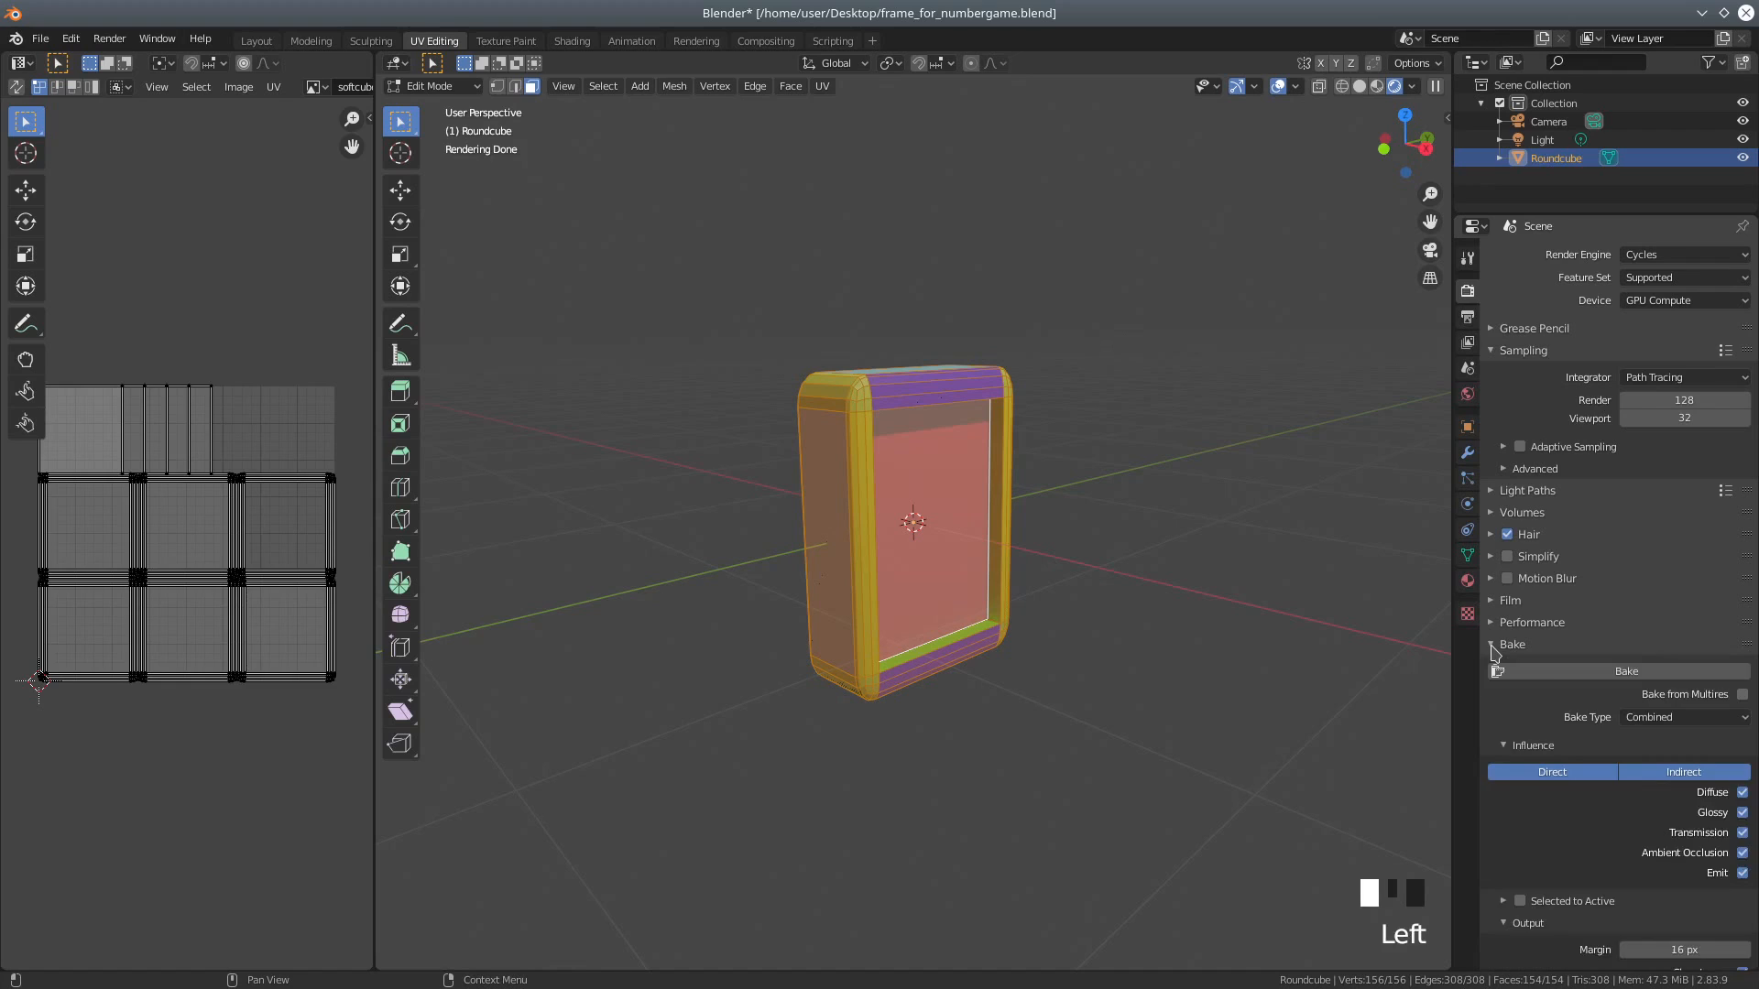
click(1492, 649)
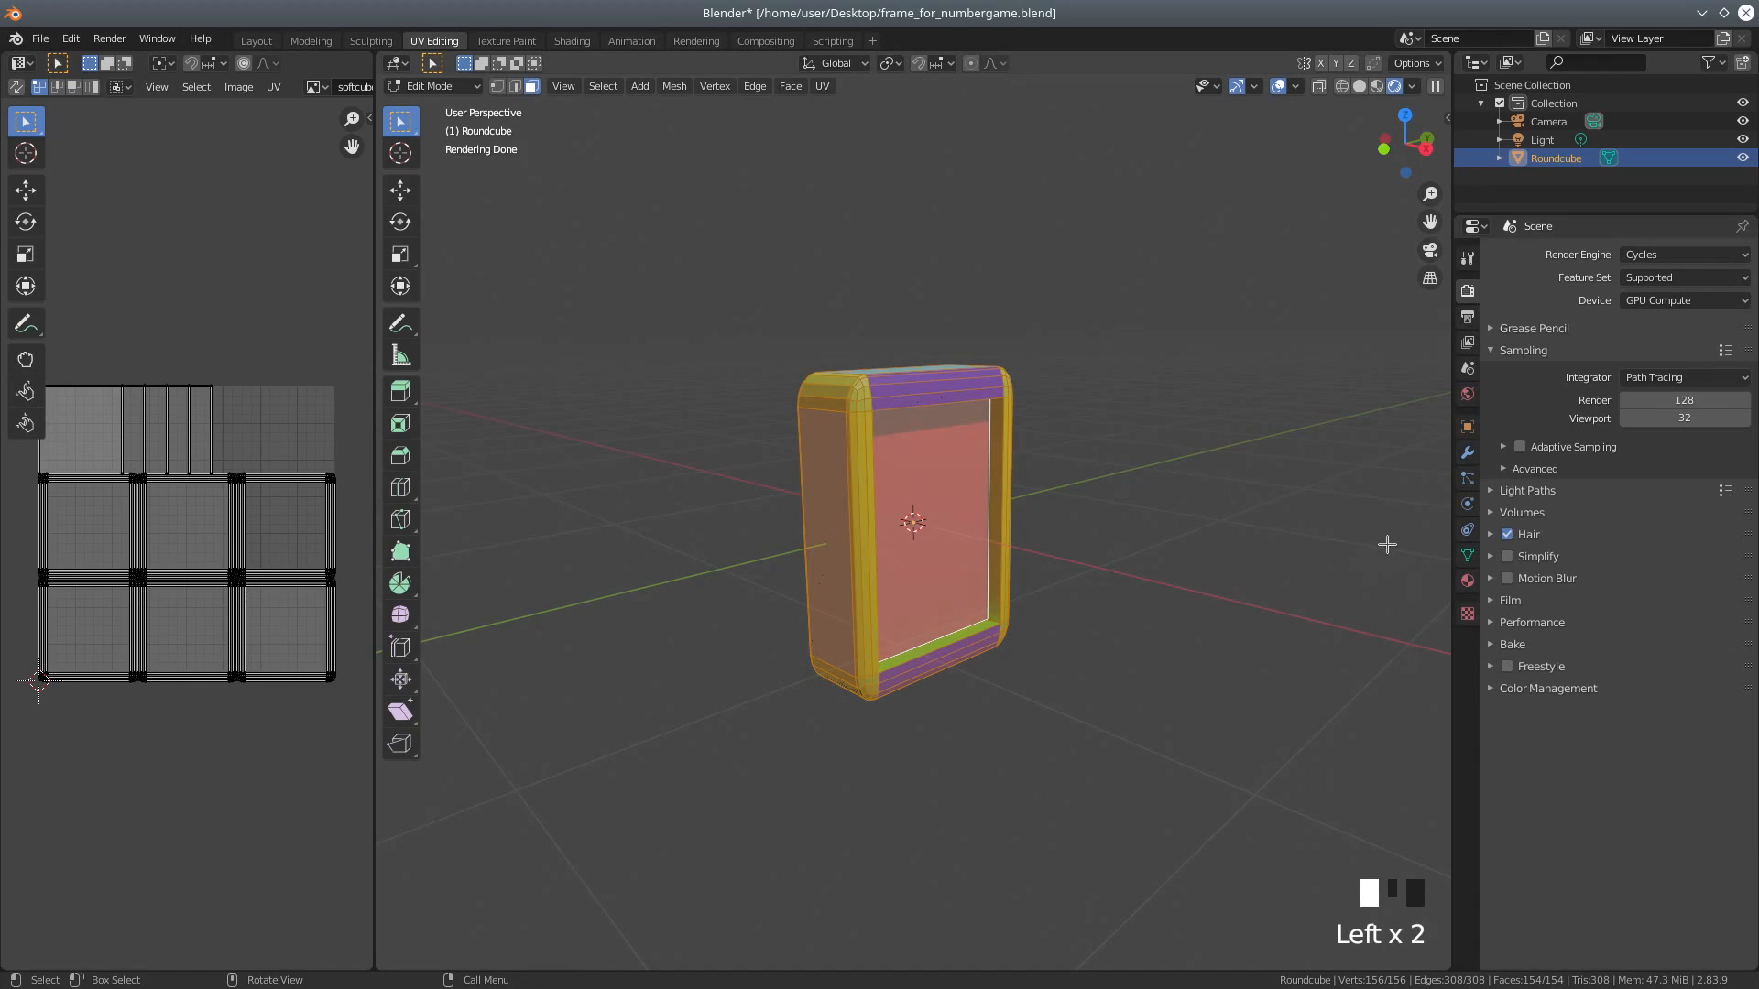
Step: Show the material properties, widen the UV Editor and create a blank grey 1024 × 1024 px image without alpha in it
click(1468, 584)
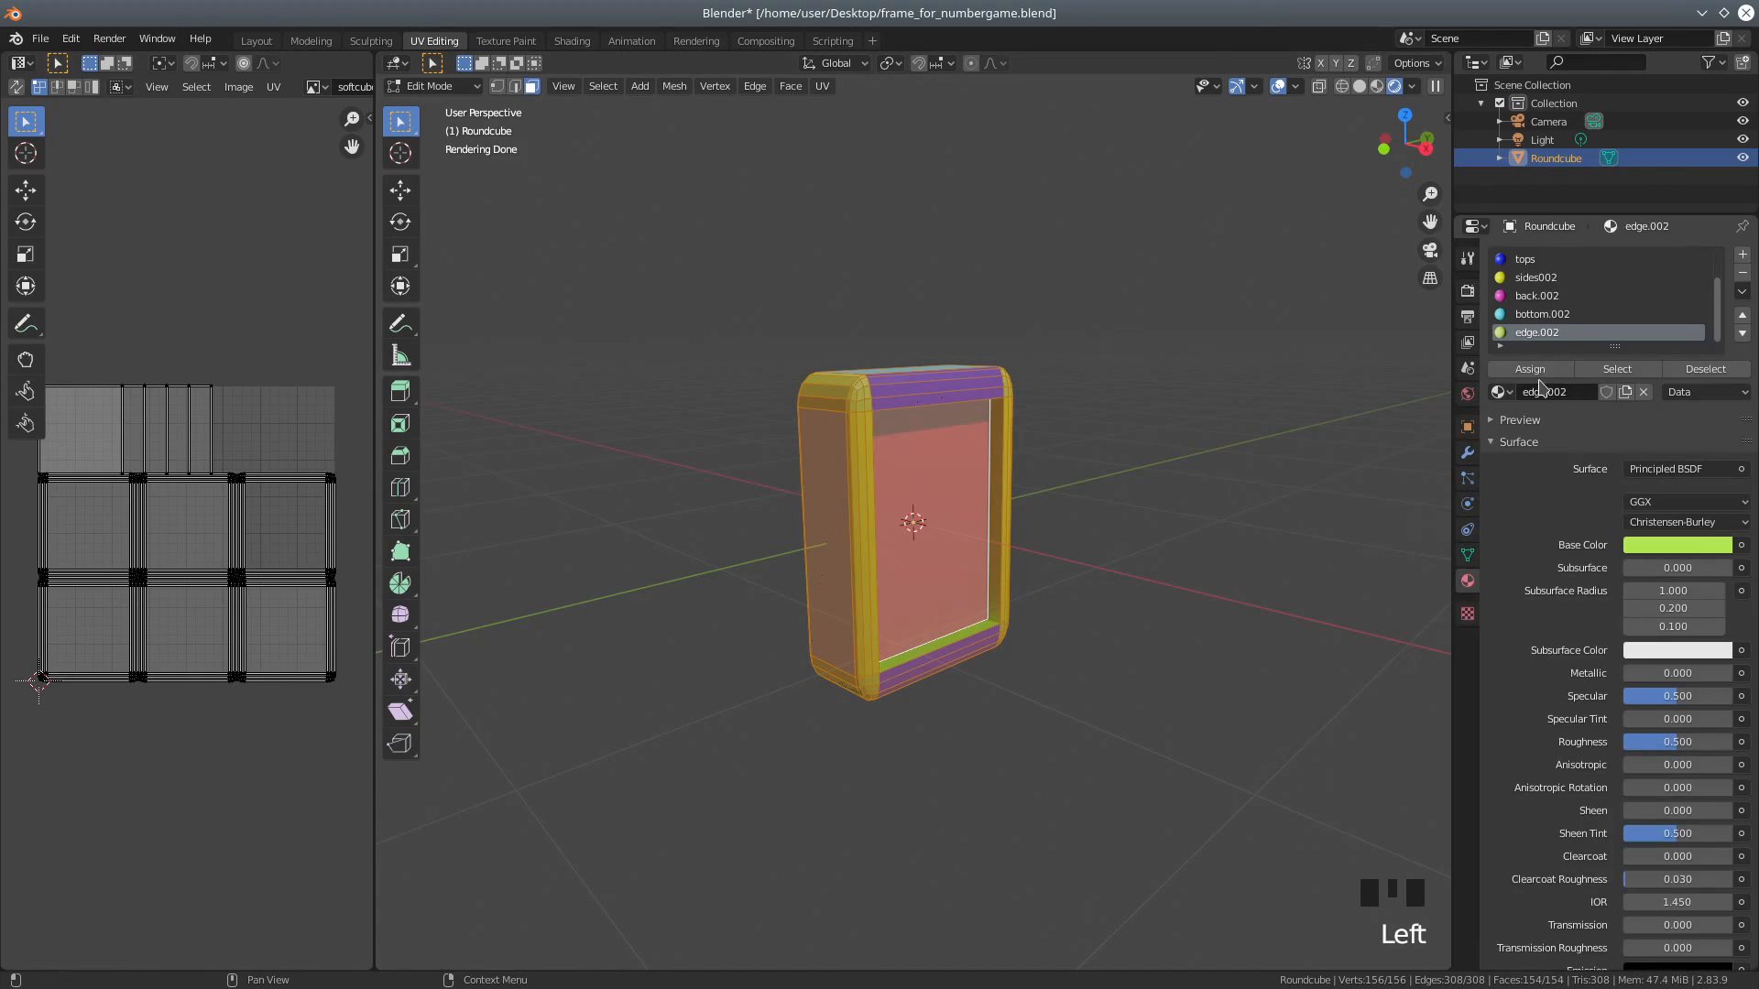
drag(376, 273, 656, 265)
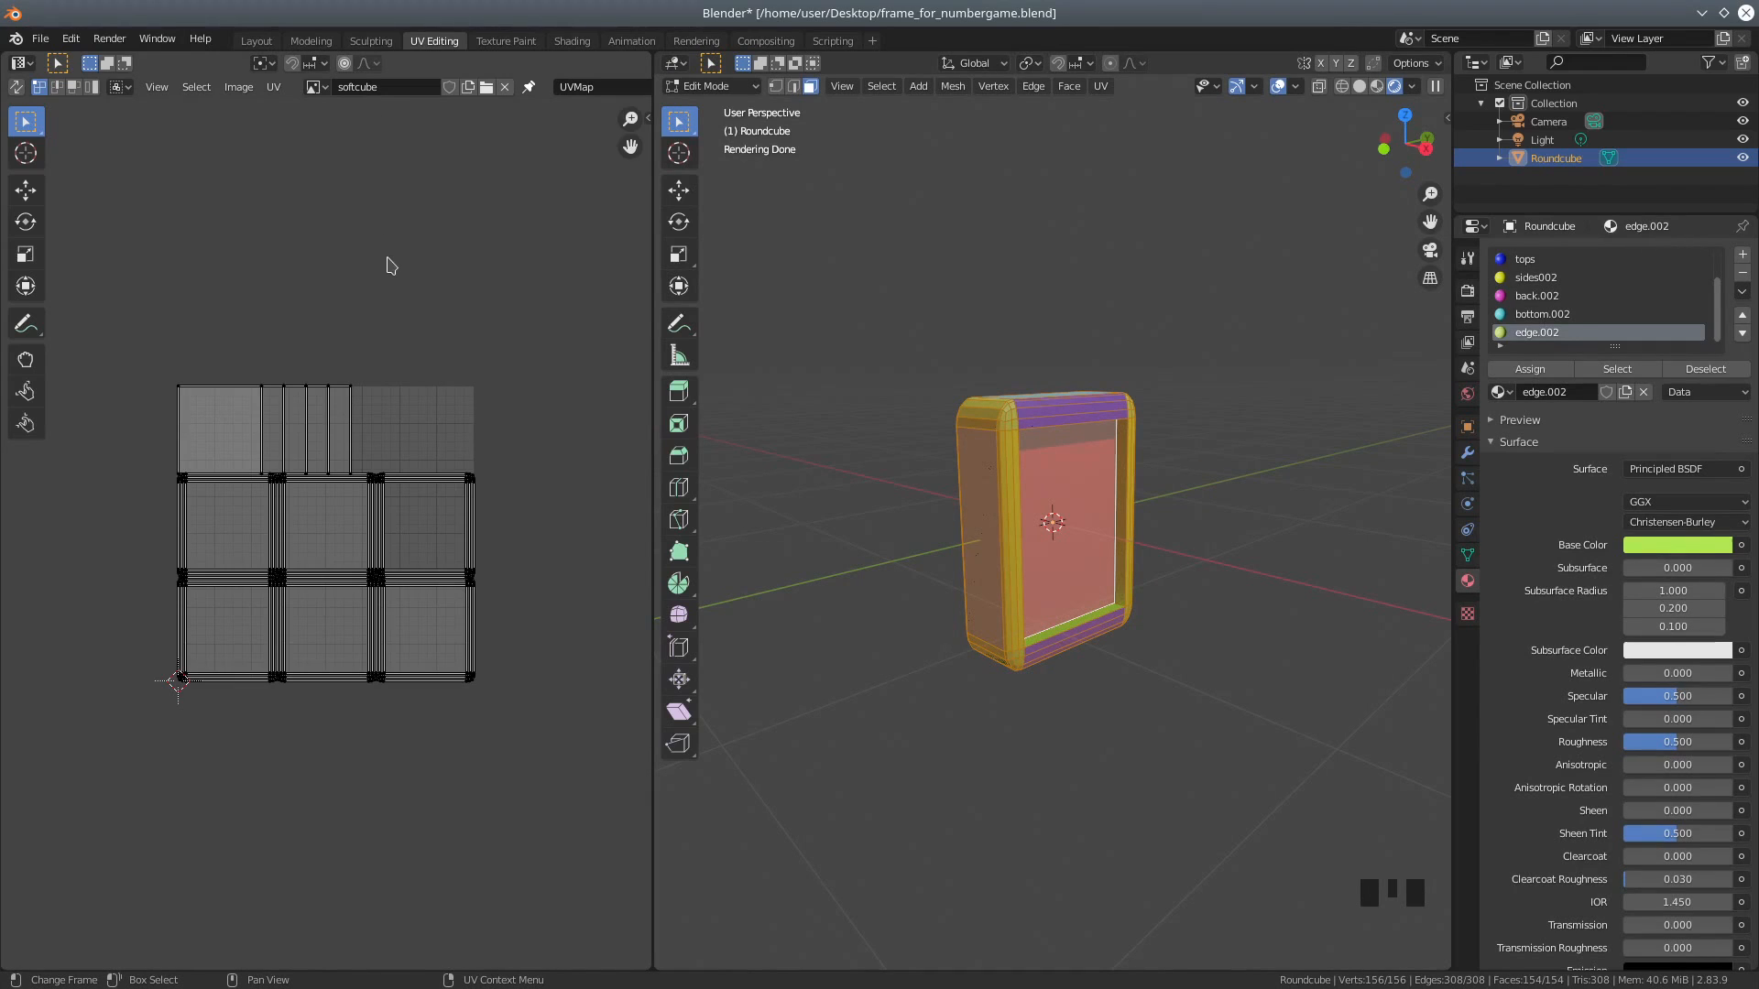
click(240, 87)
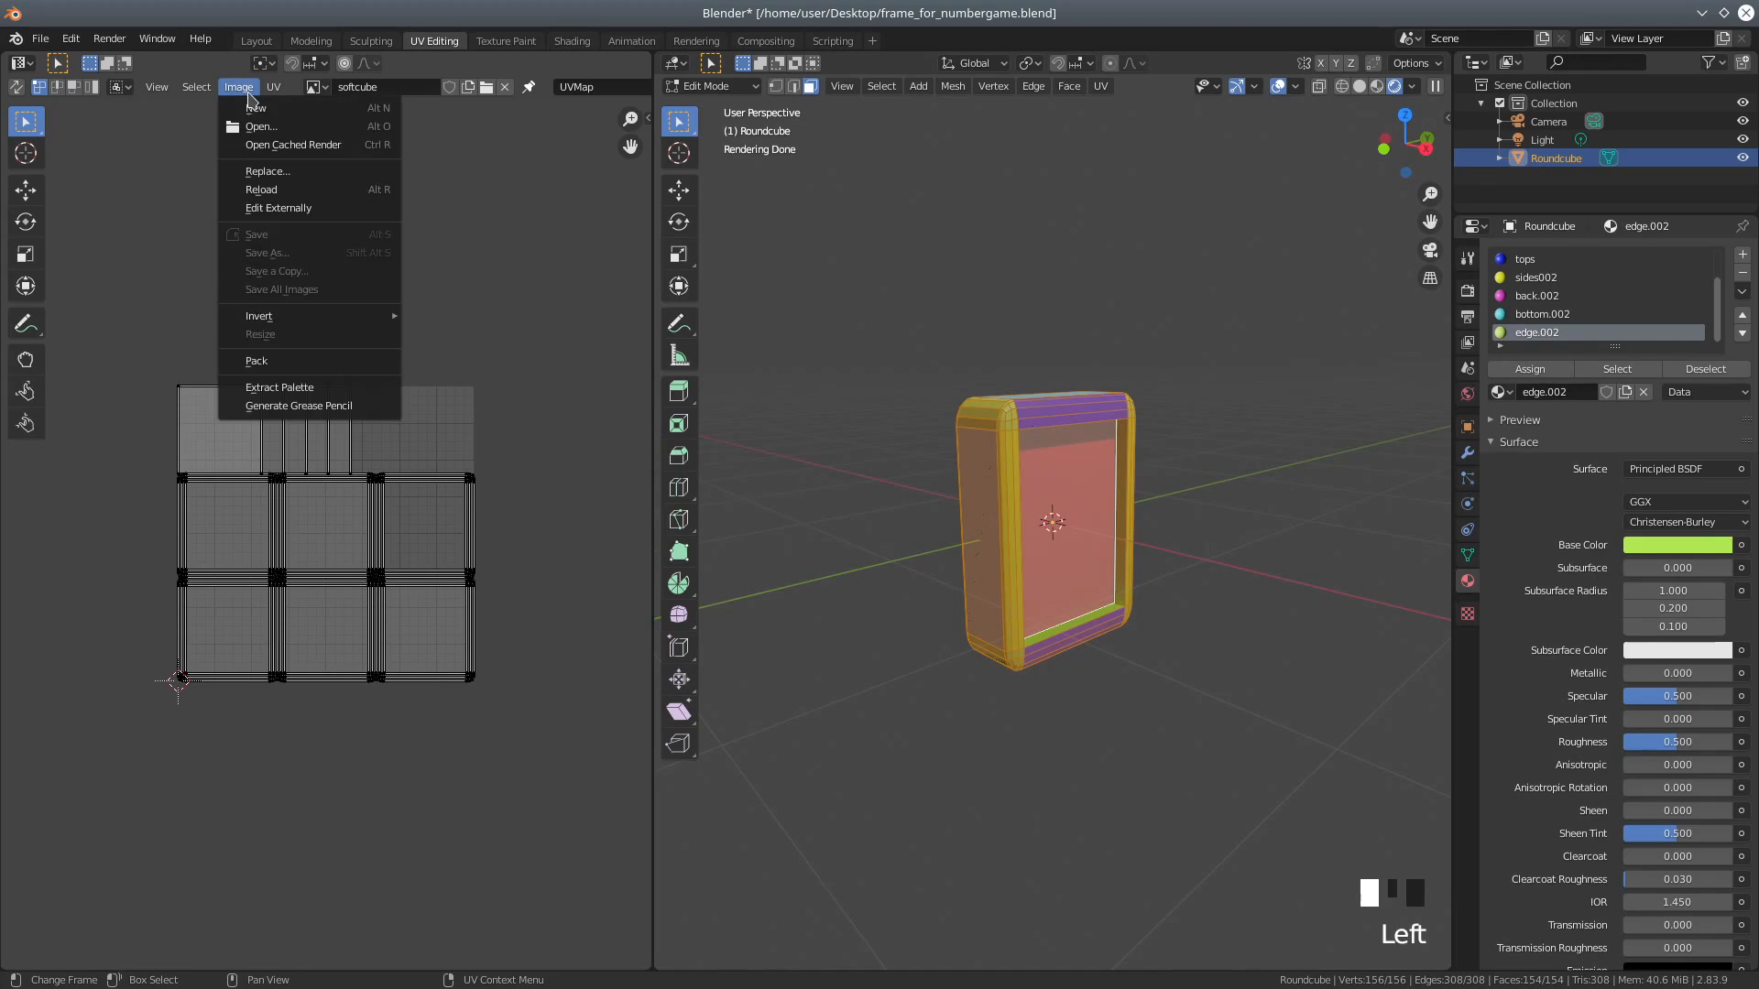
click(255, 108)
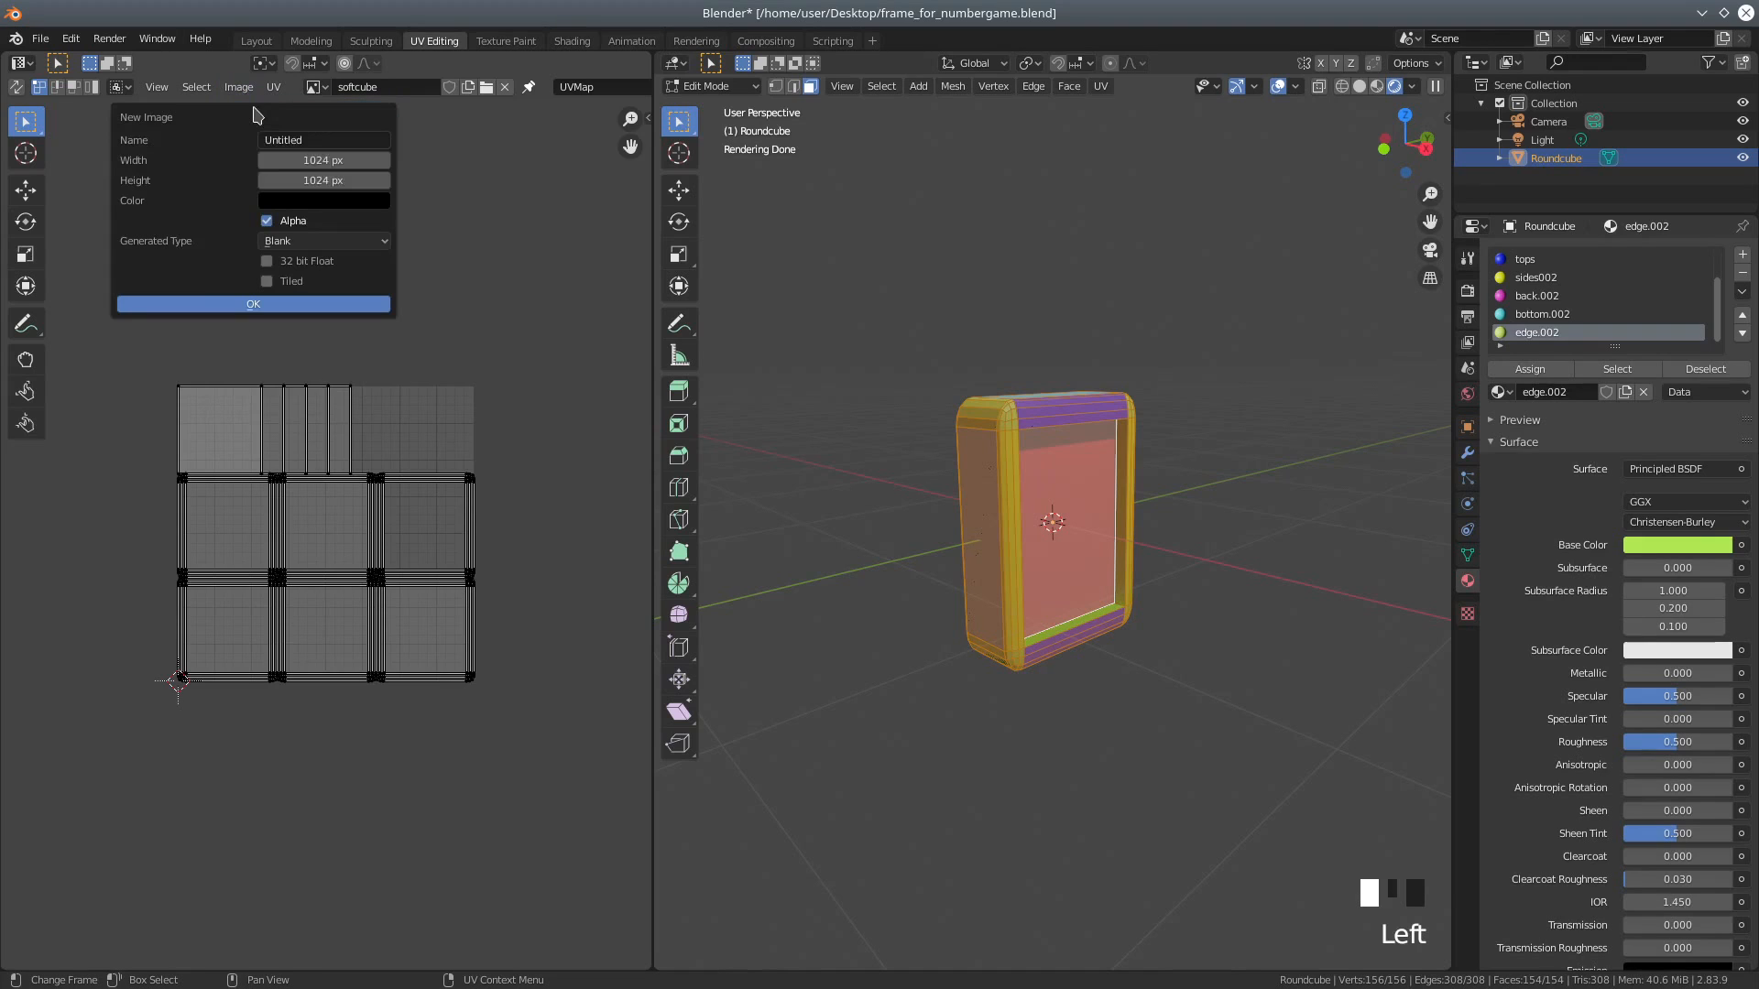
click(292, 202)
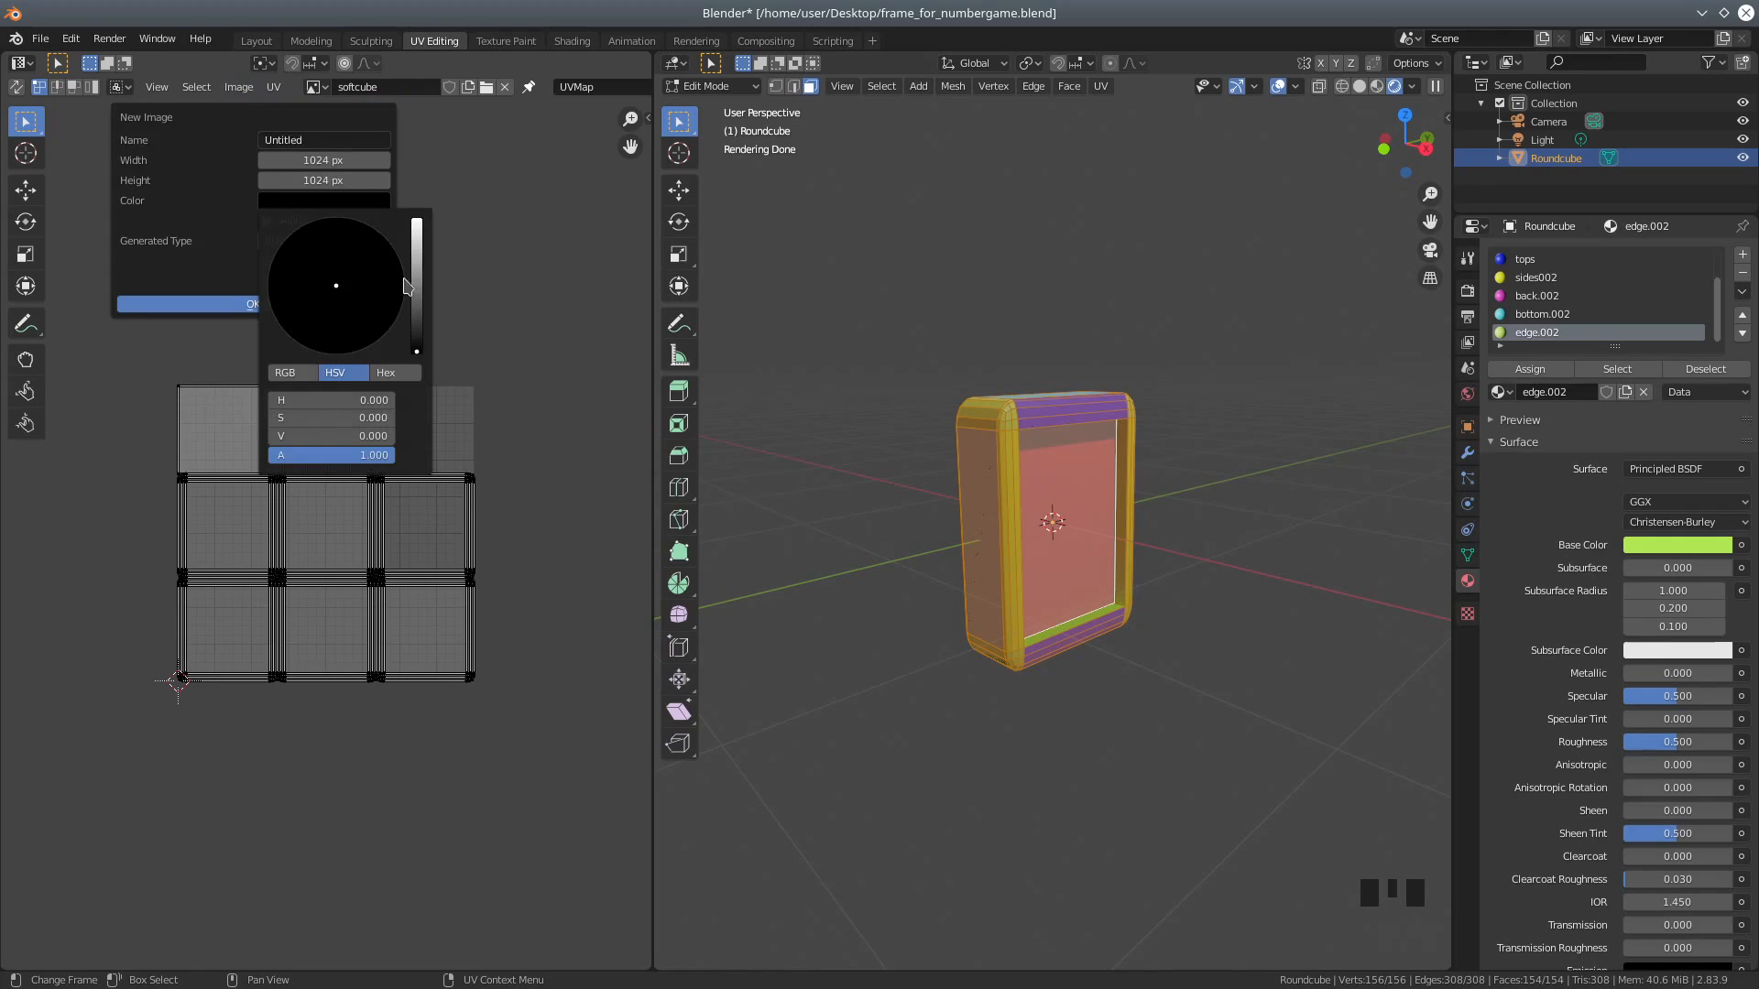
drag(417, 351, 416, 275)
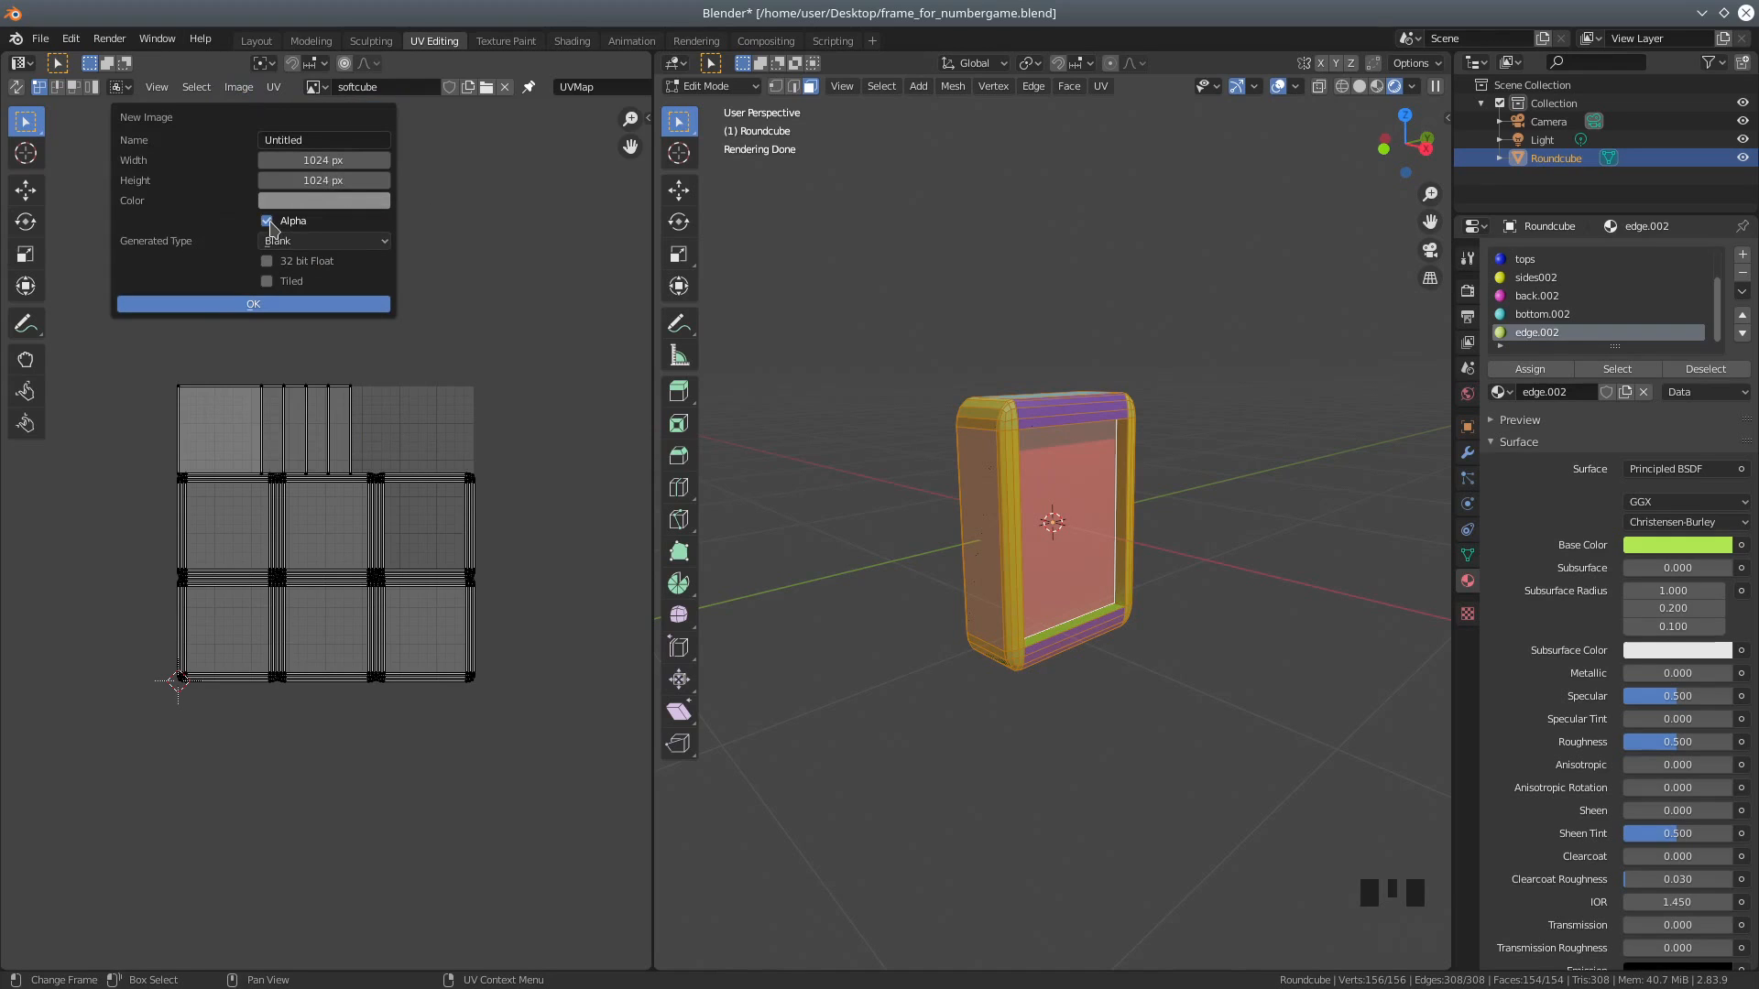
click(269, 223)
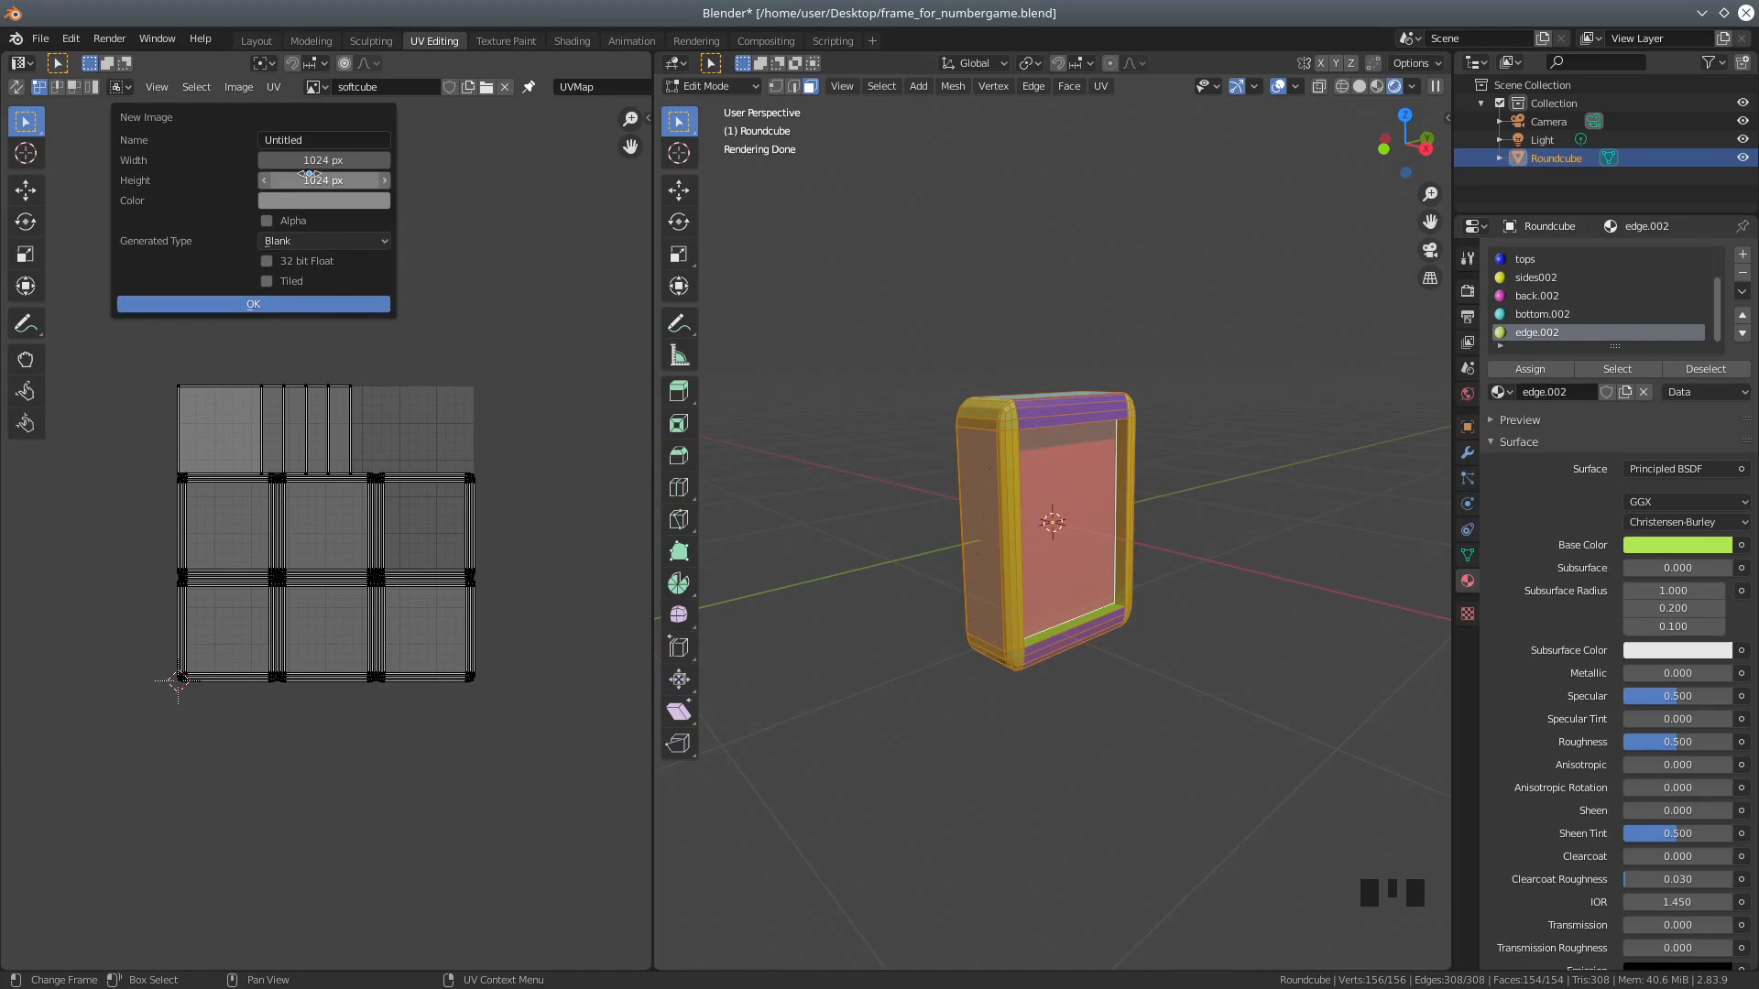
click(269, 305)
scroll(351, 314, down, 5)
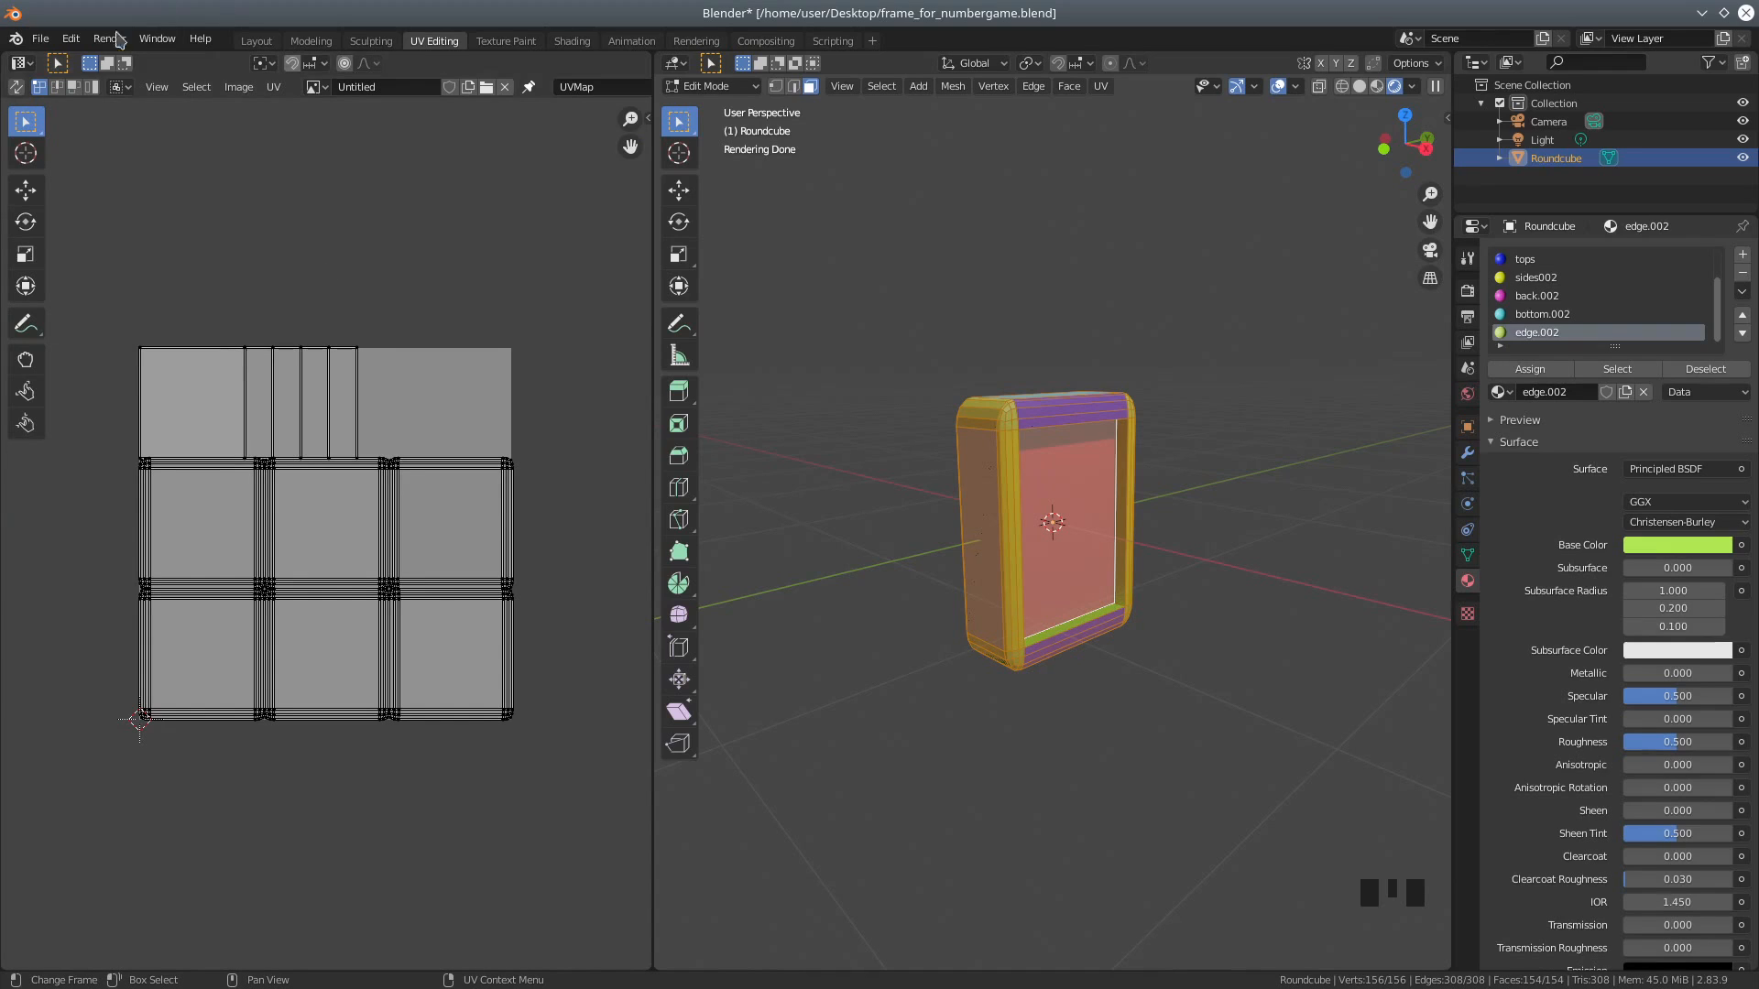
Step: Change the UV Editor area to the Shader Editor and hide its sidebar to show the edge.002 material's nodes
click(23, 64)
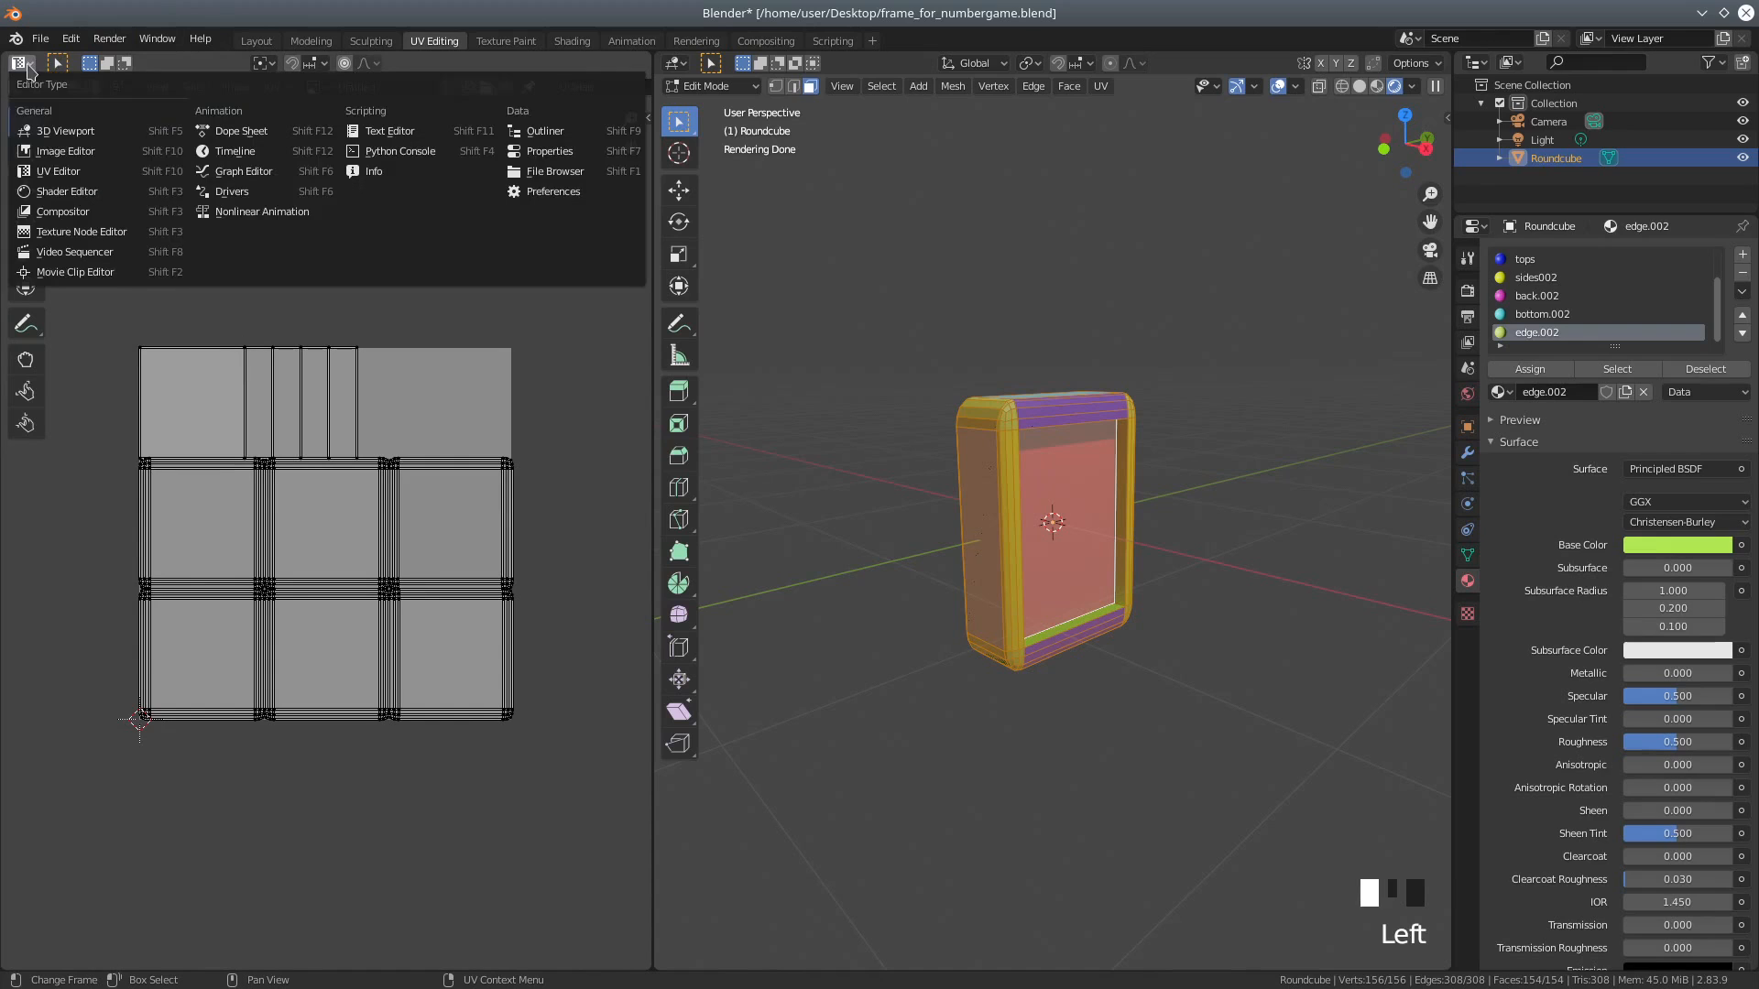
click(52, 196)
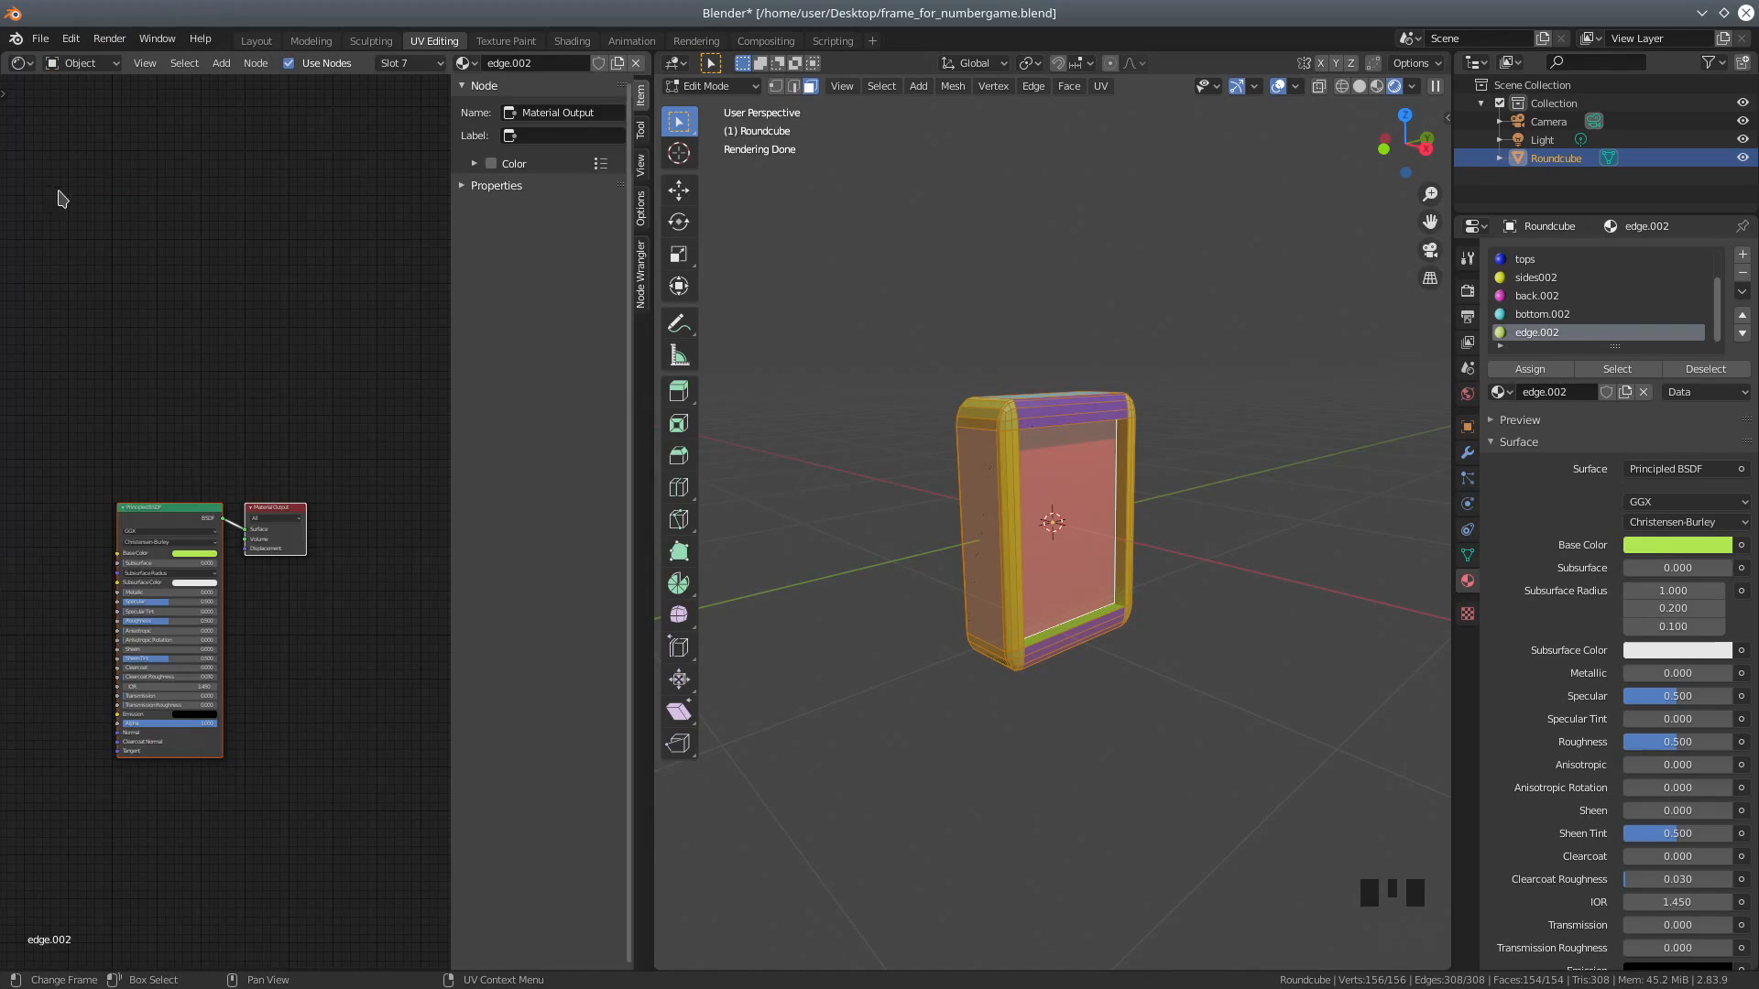
drag(445, 361, 550, 367)
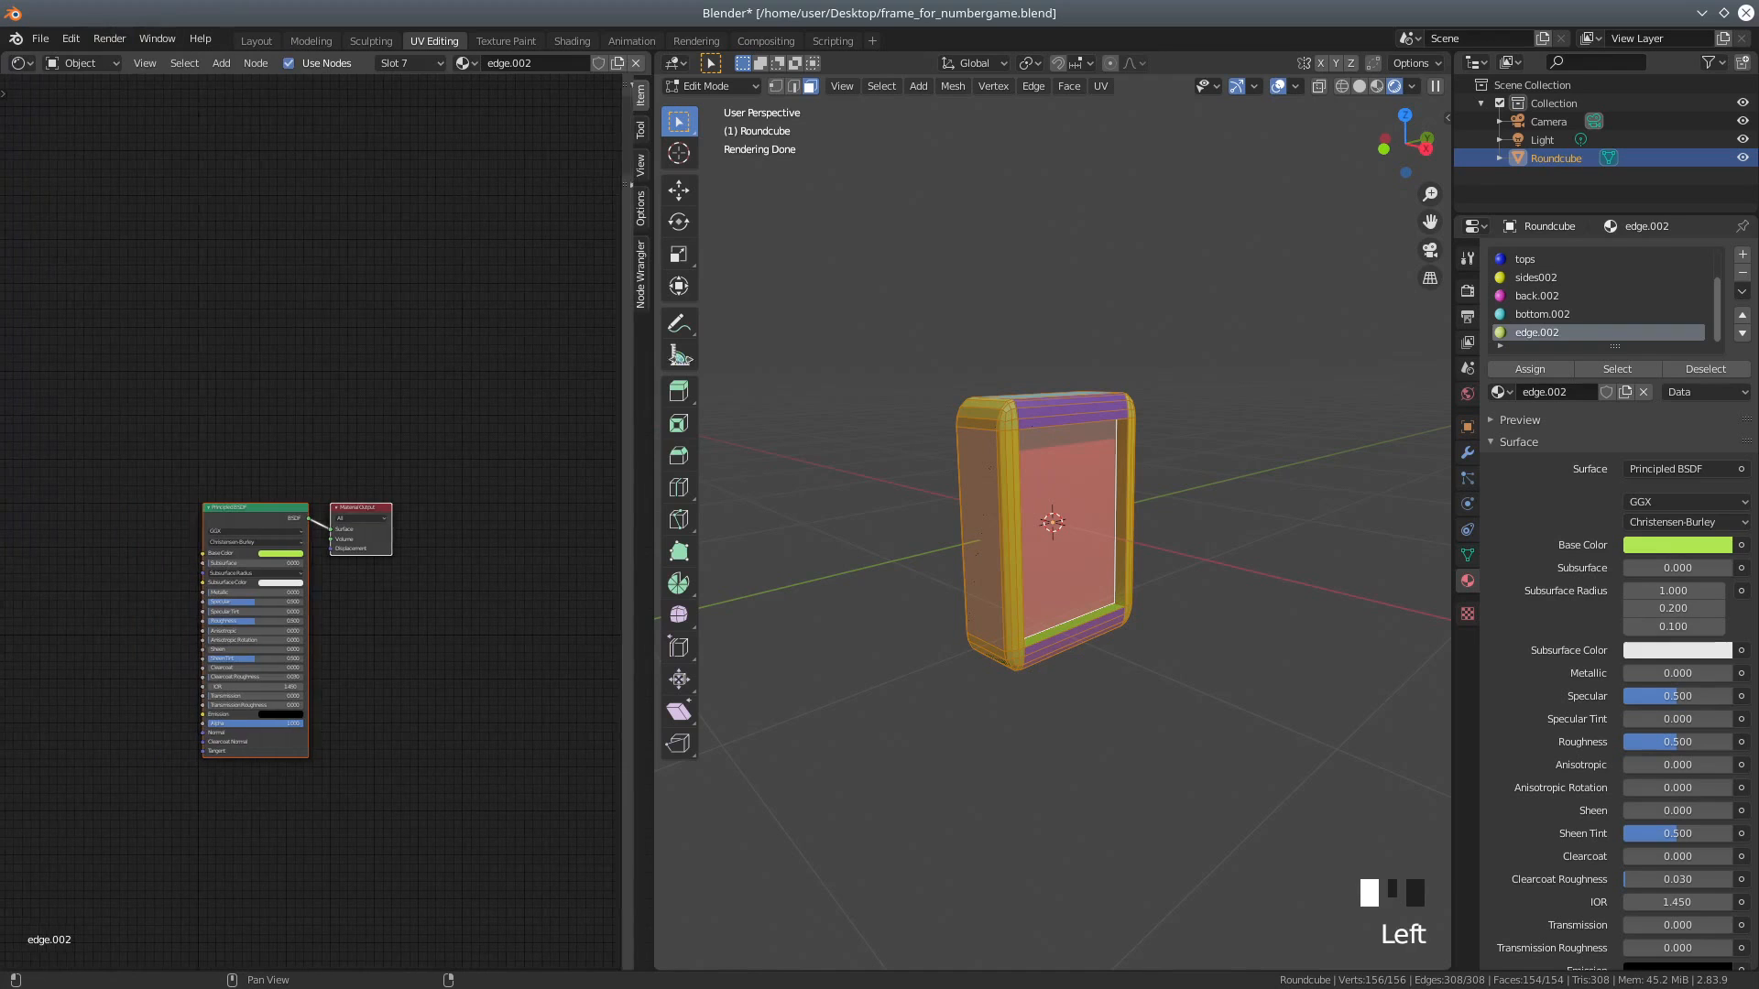
scroll(398, 694, up, 3)
scroll(398, 693, up, 3)
middle_drag(412, 674, 441, 529)
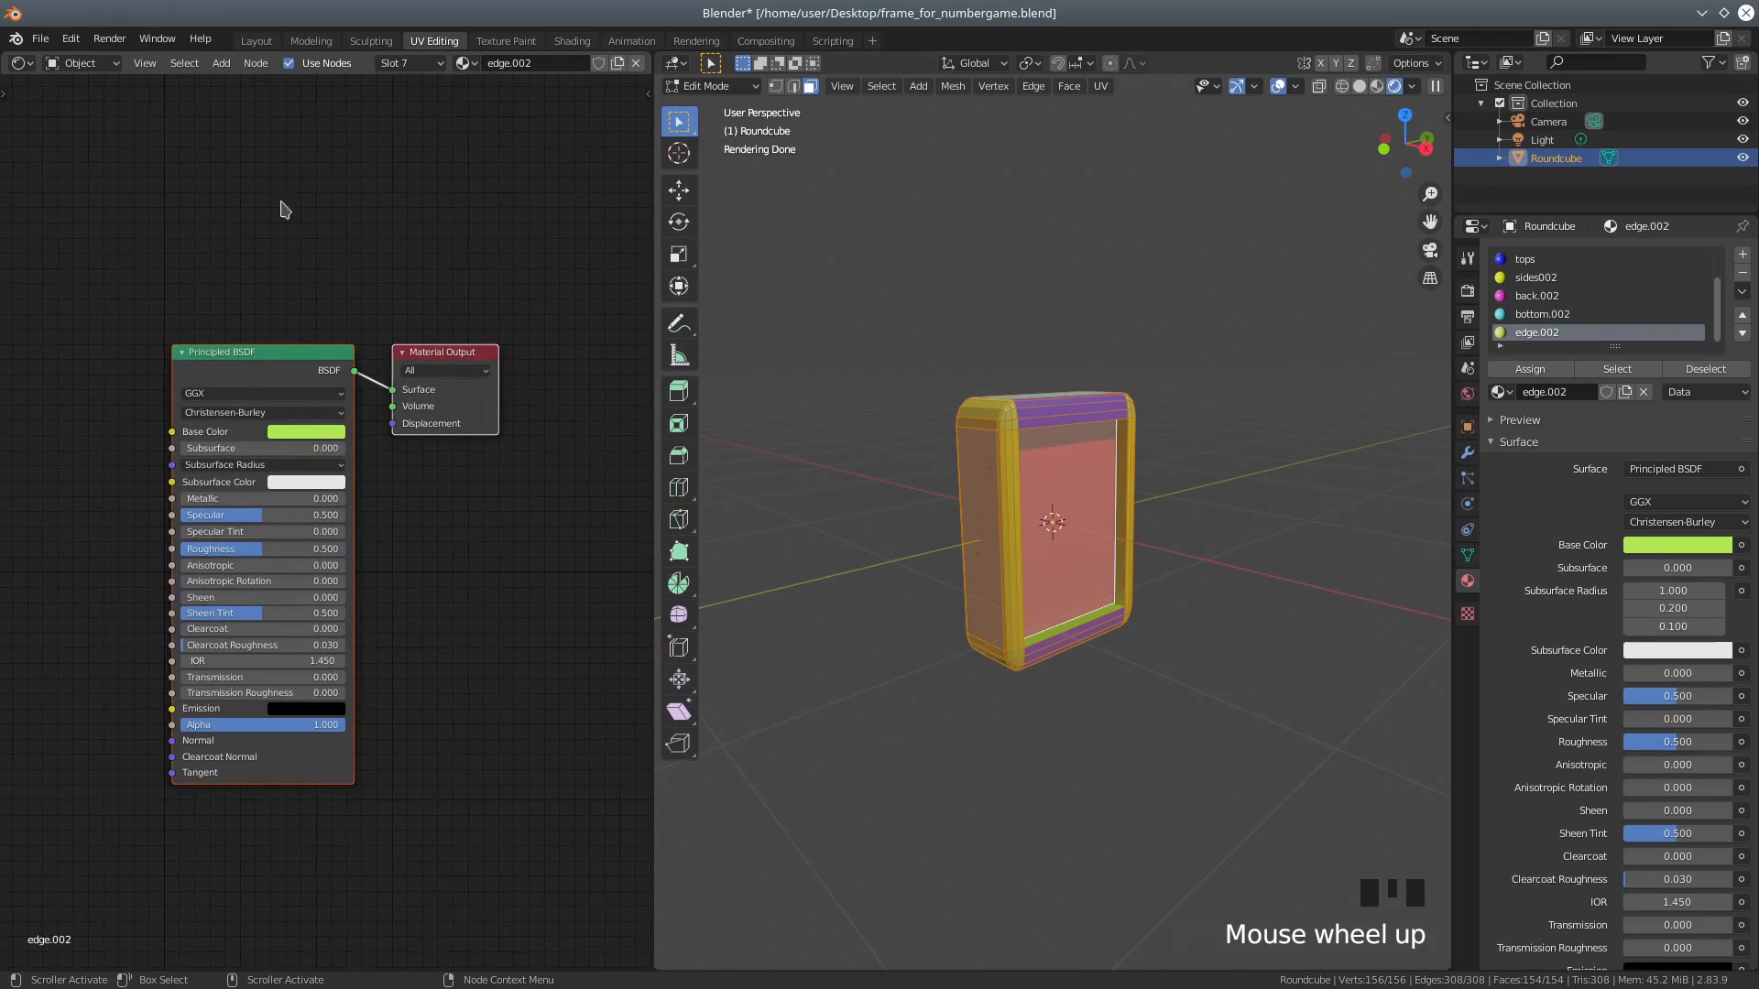
drag(1718, 307, 1719, 275)
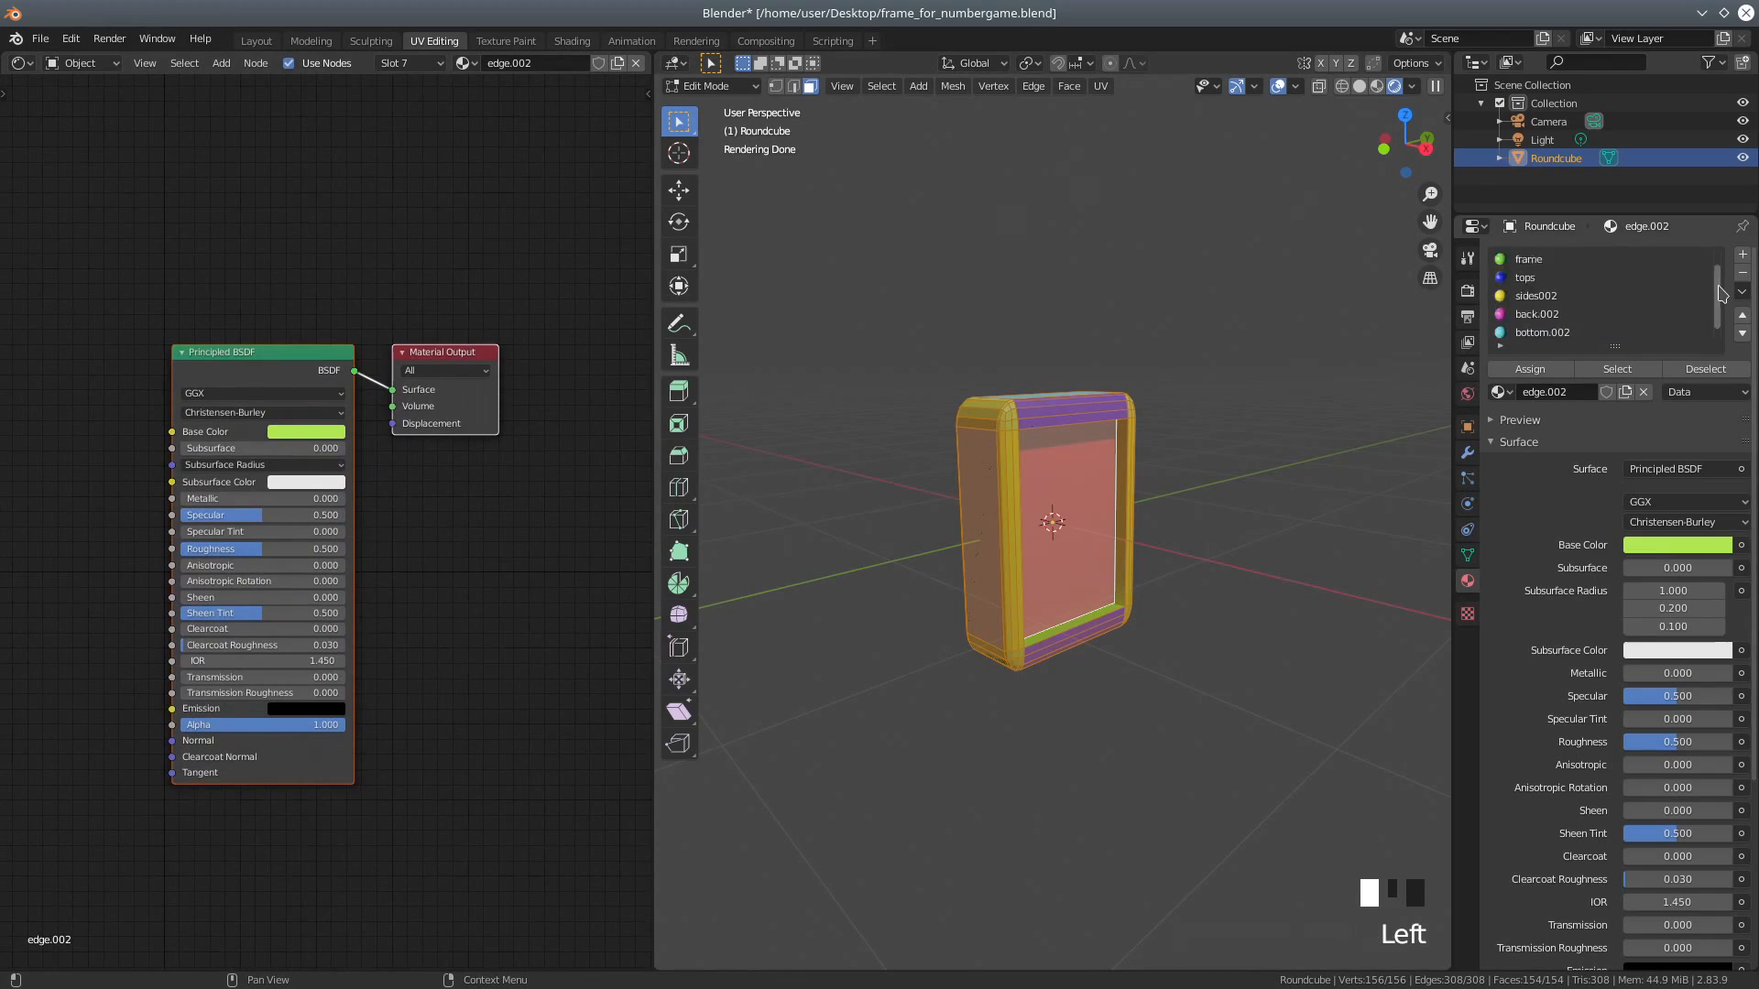
Step: Select the Material.001 slot and search the add-on preferences for "node" to check that Node Wrangler is enabled
click(1571, 261)
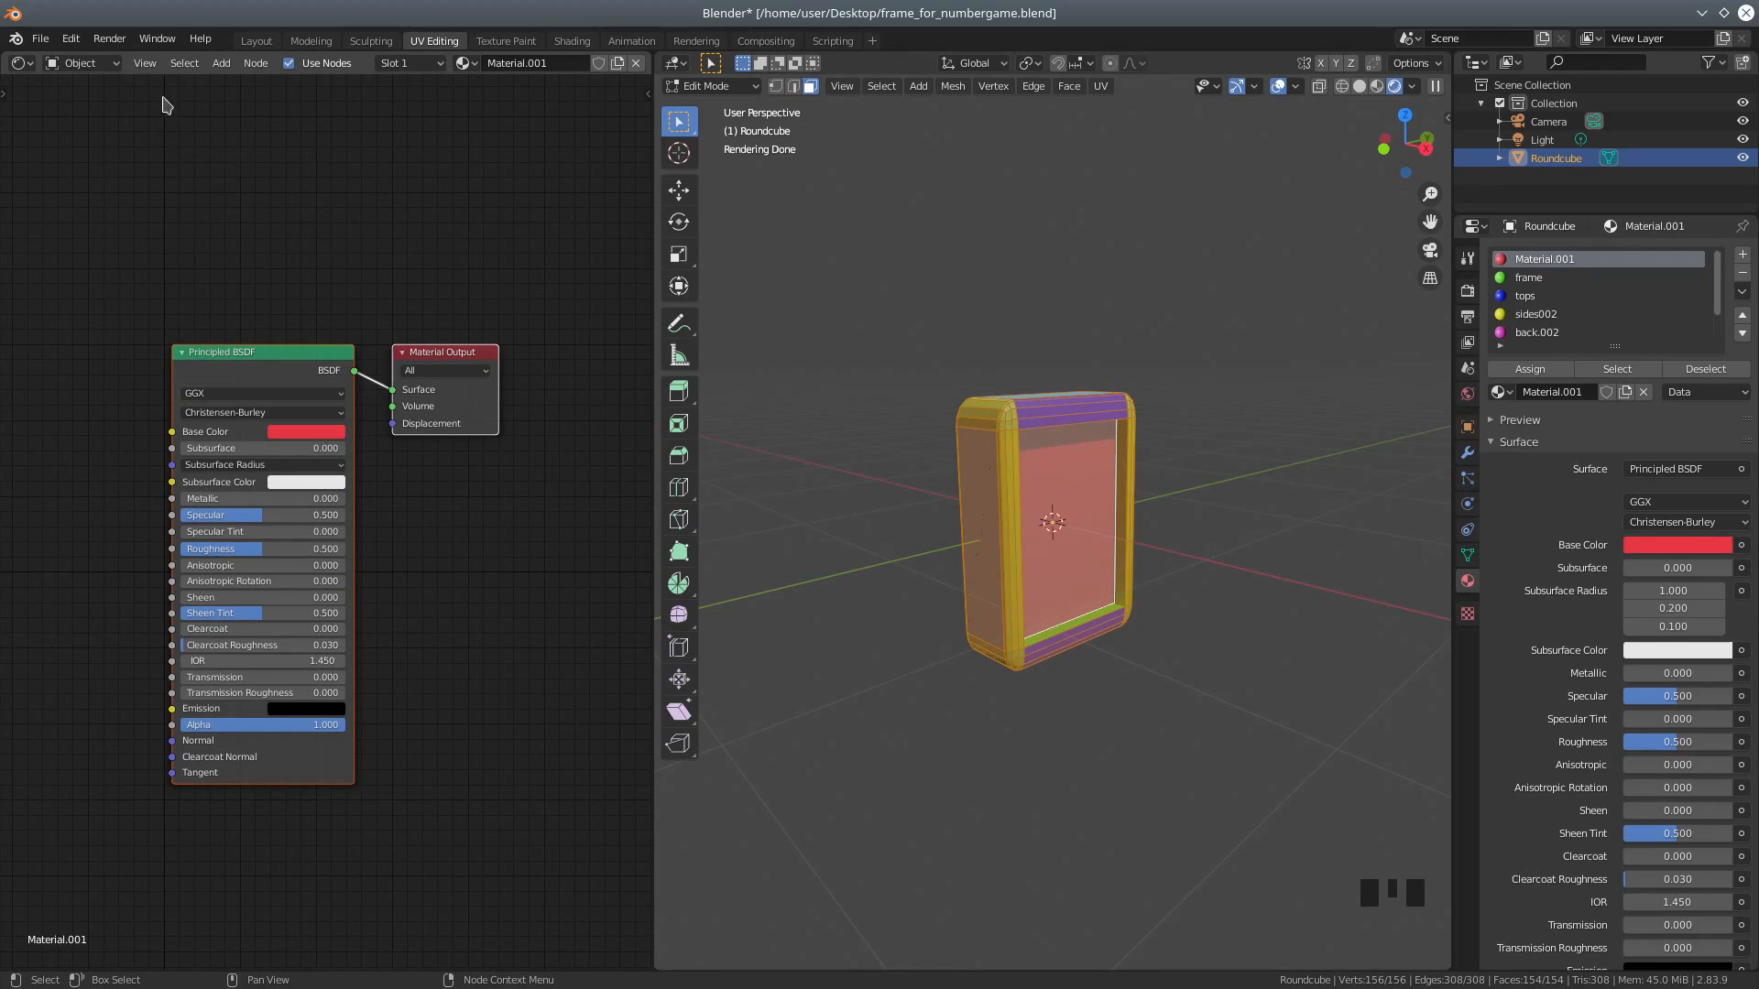
click(41, 39)
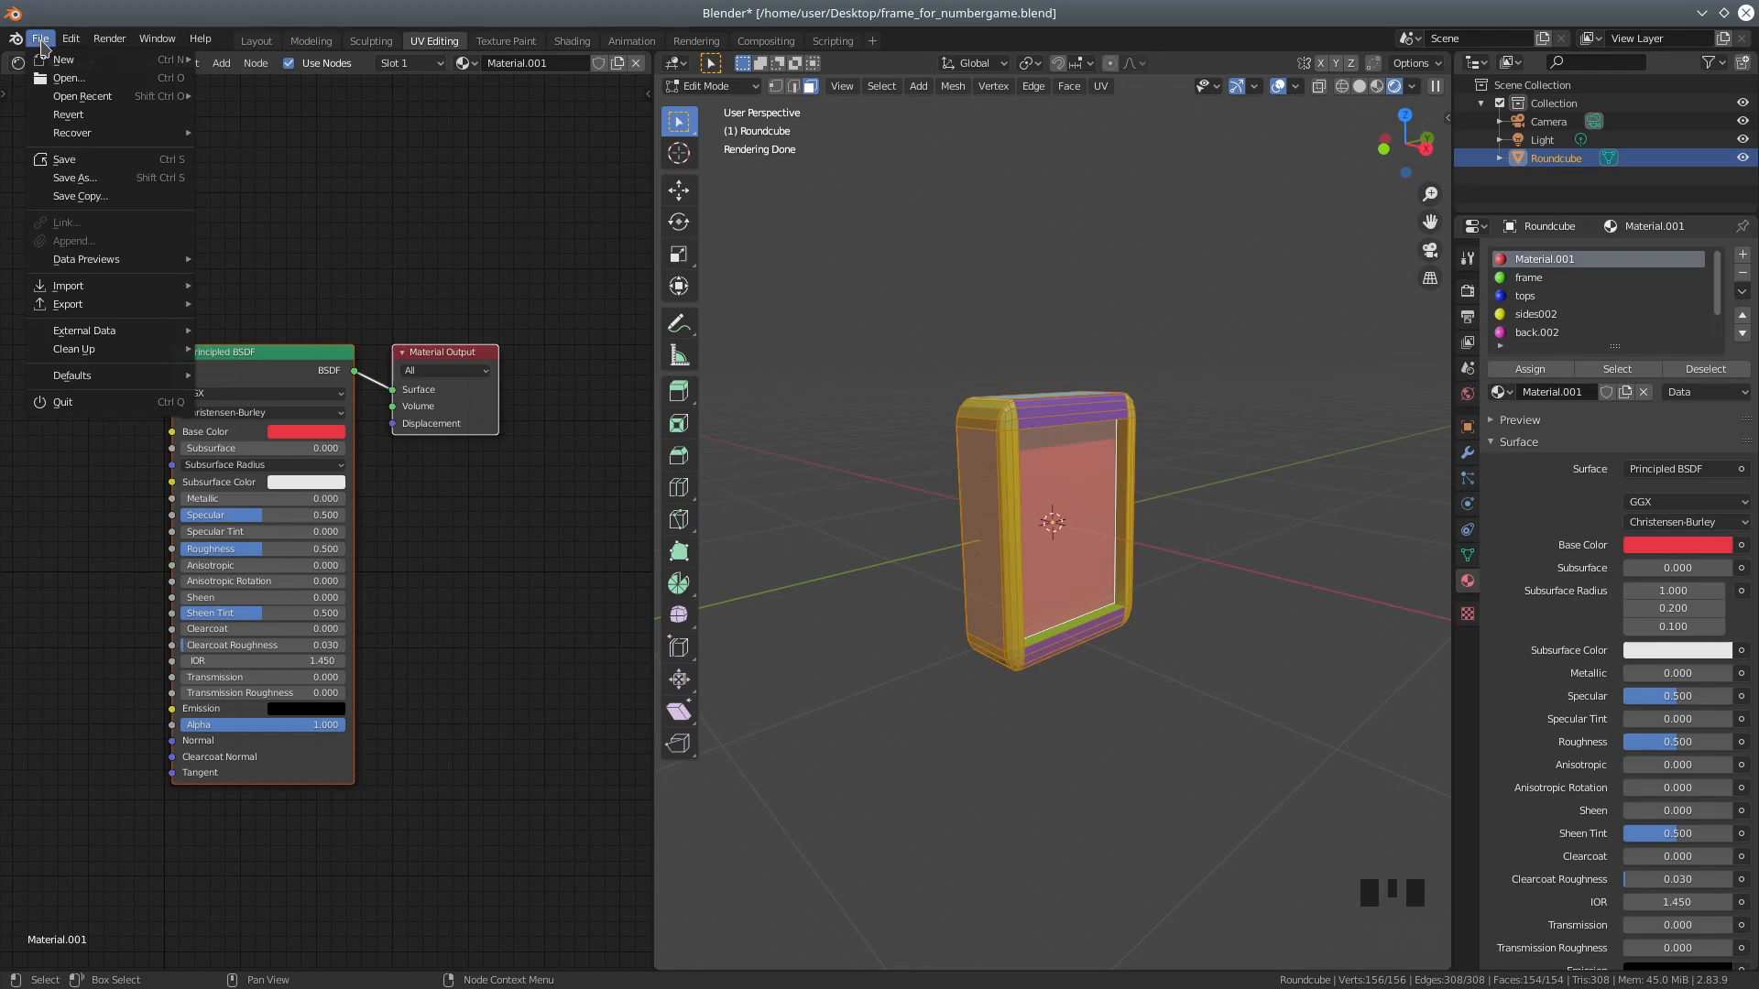
mouse_move(70, 42)
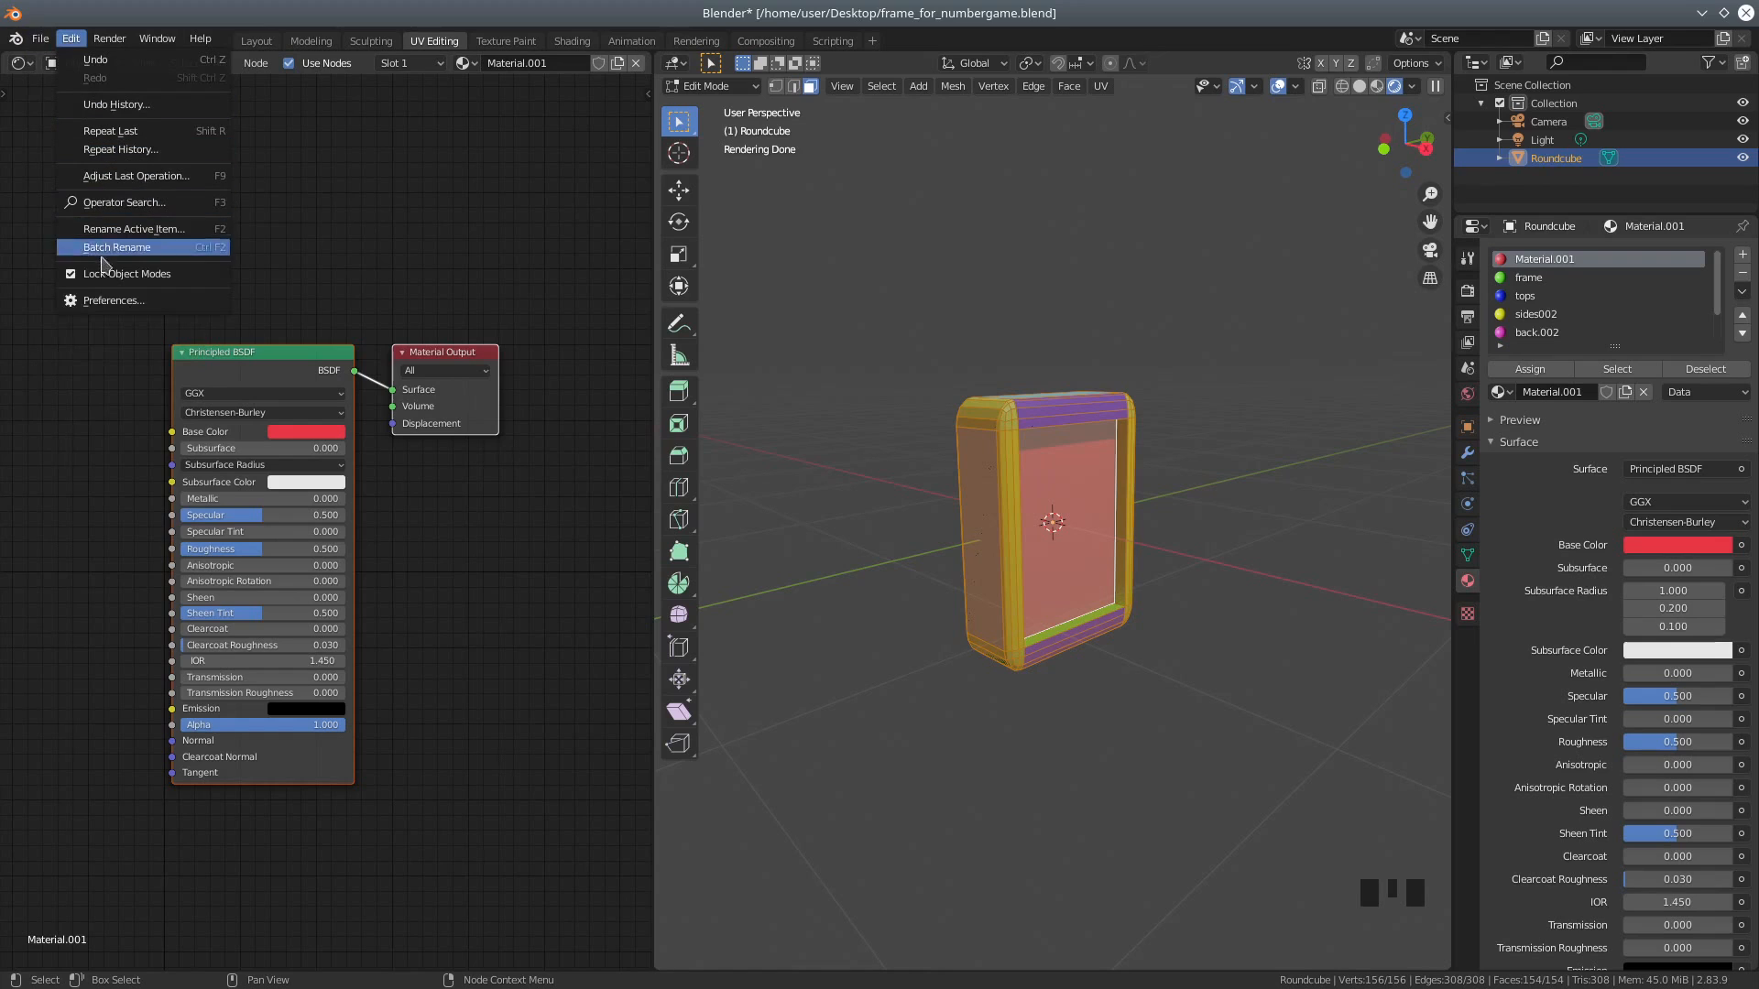
click(108, 302)
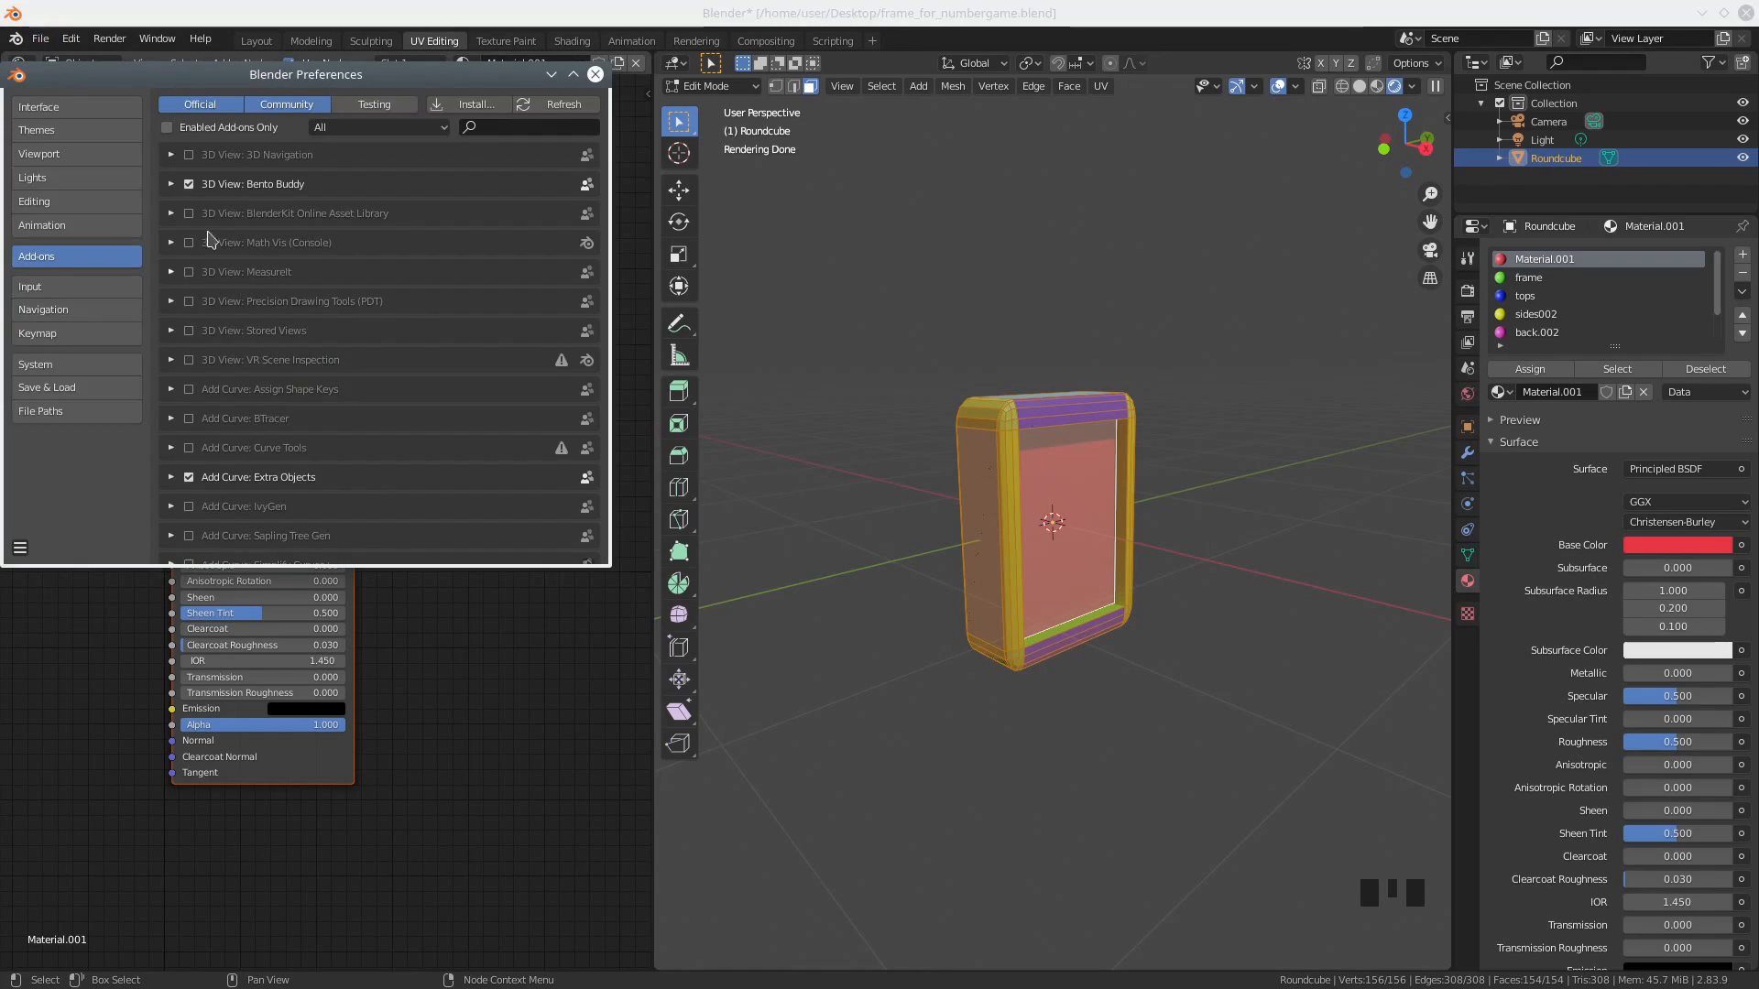
click(496, 129)
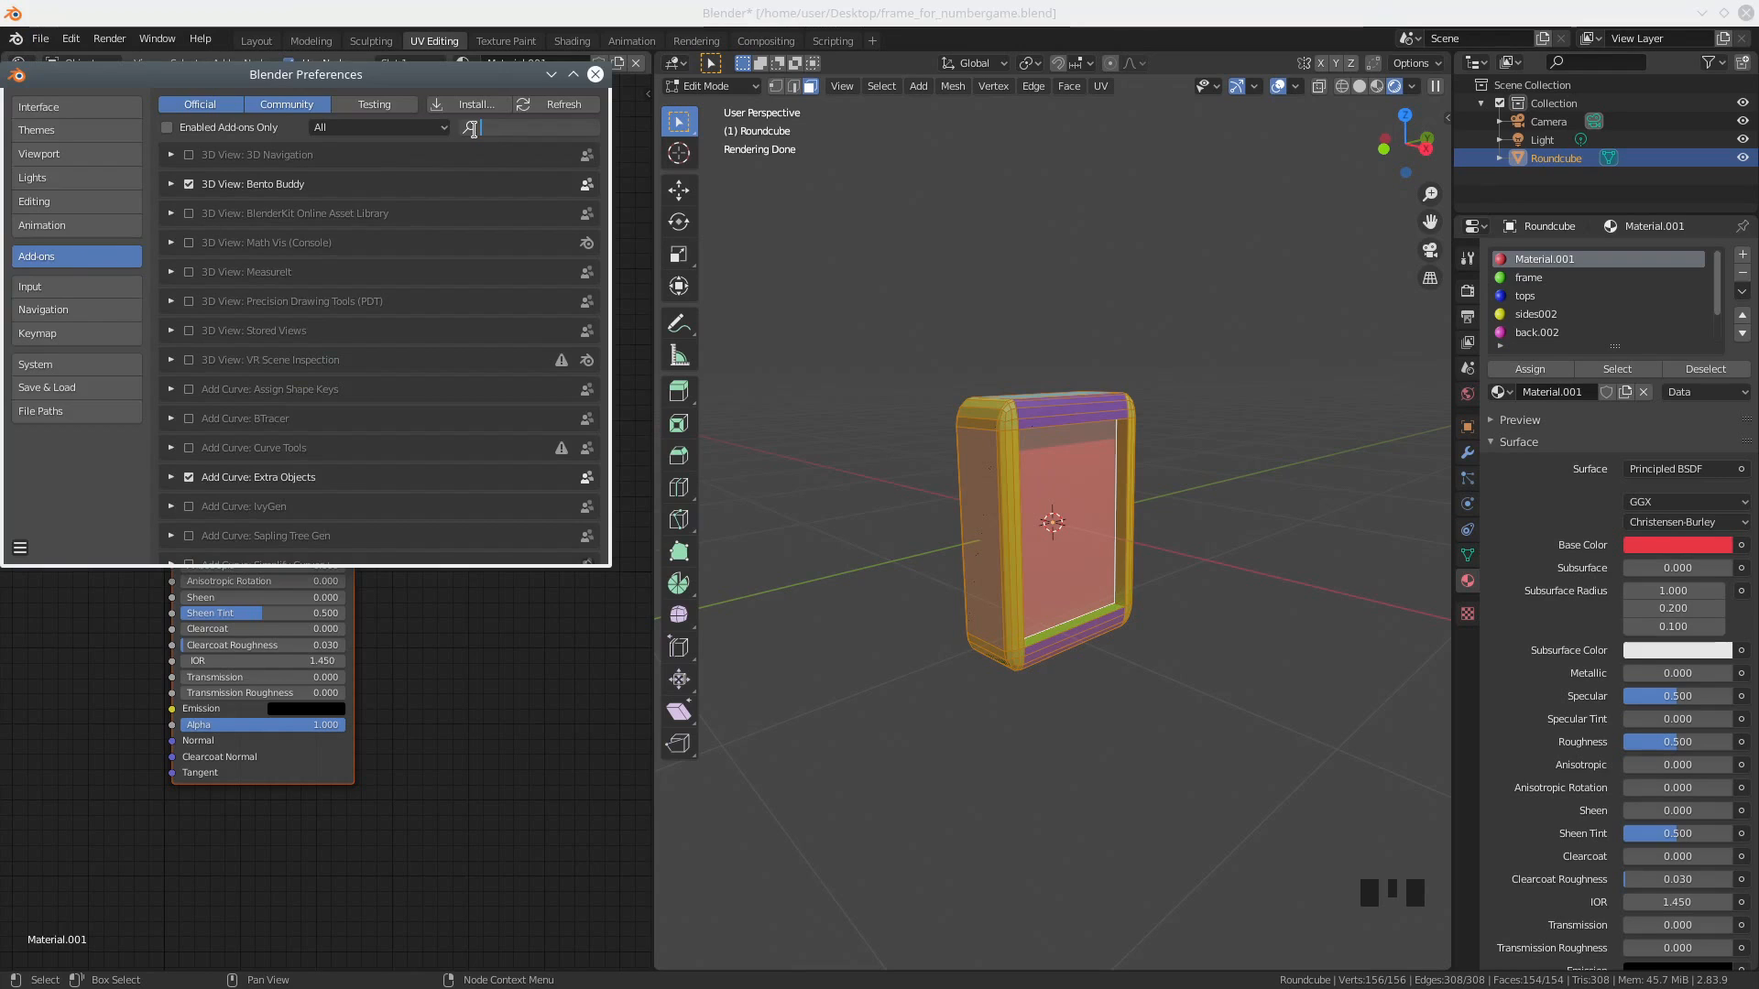
text(node)
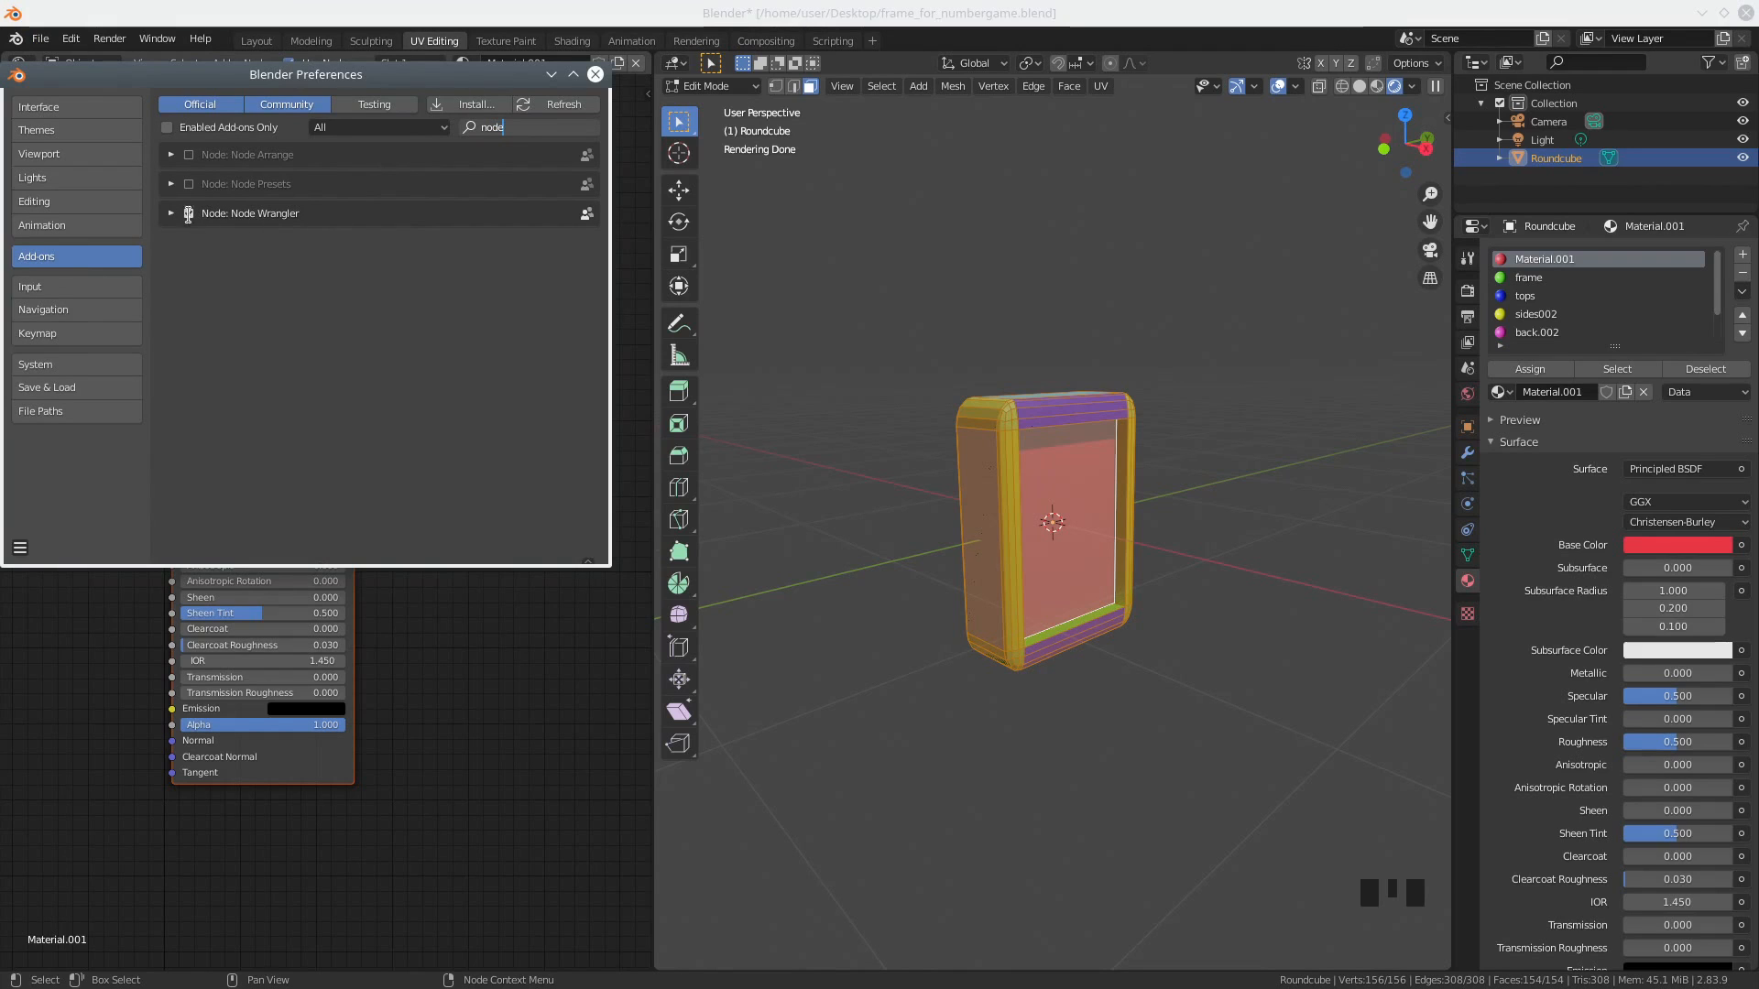
click(19, 547)
click(506, 679)
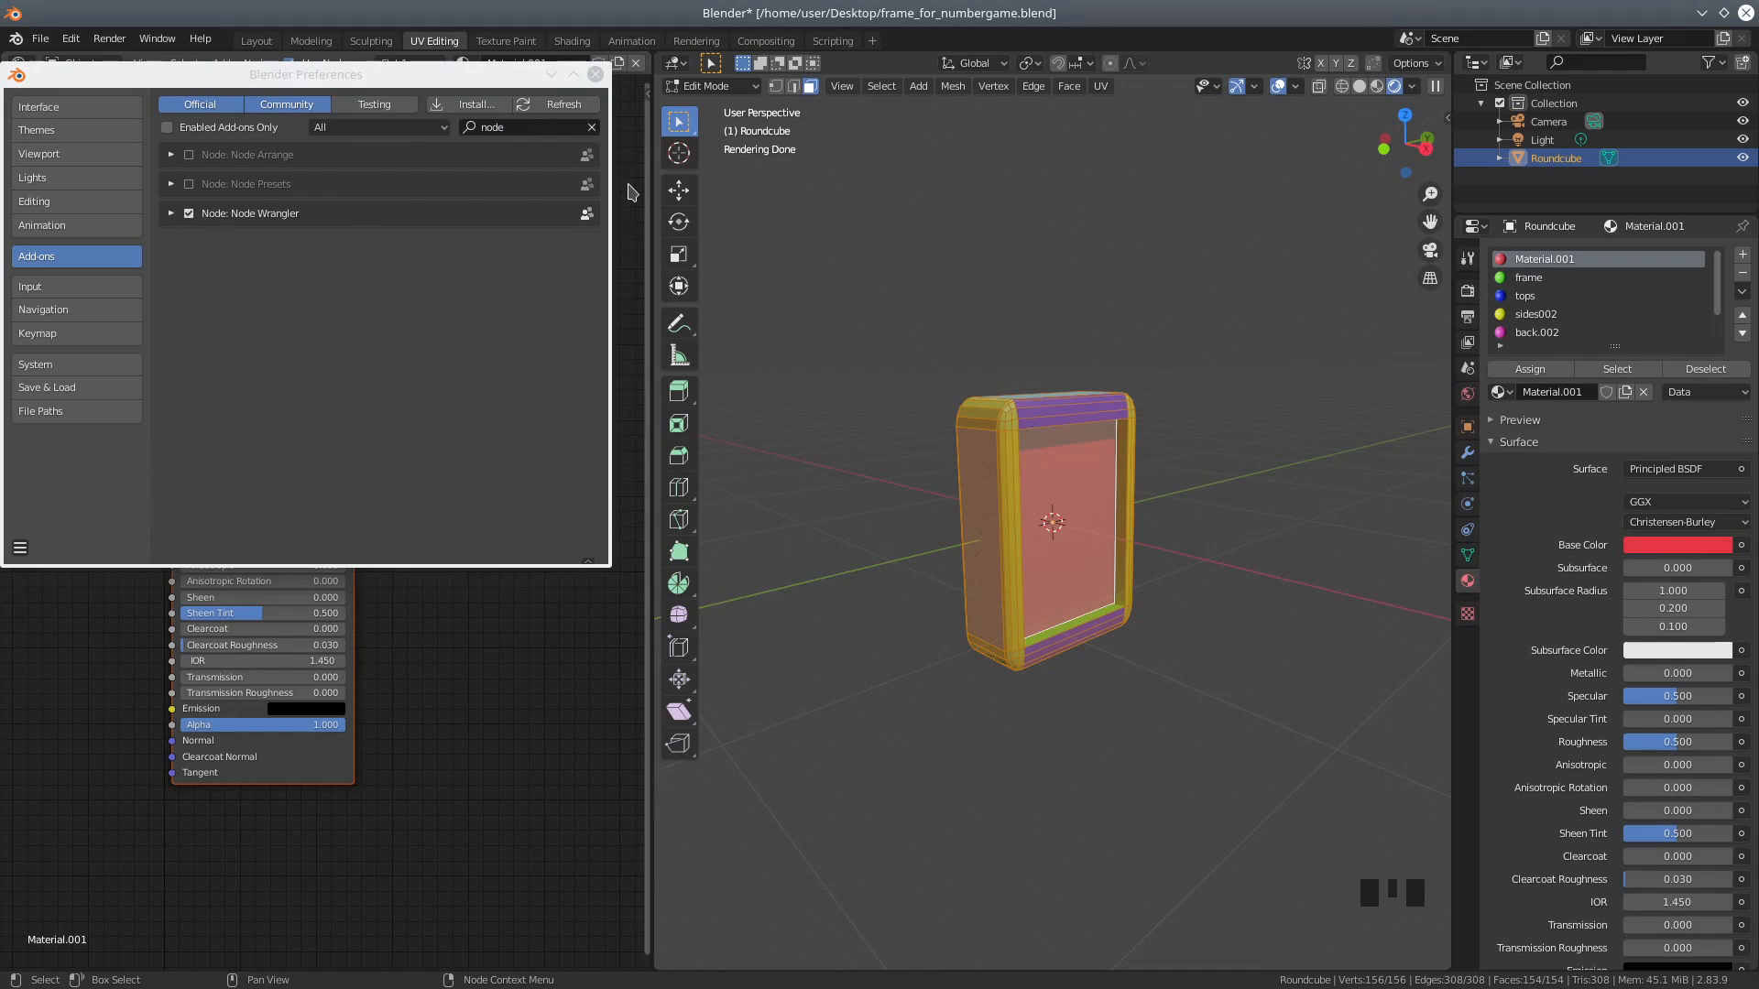
click(594, 74)
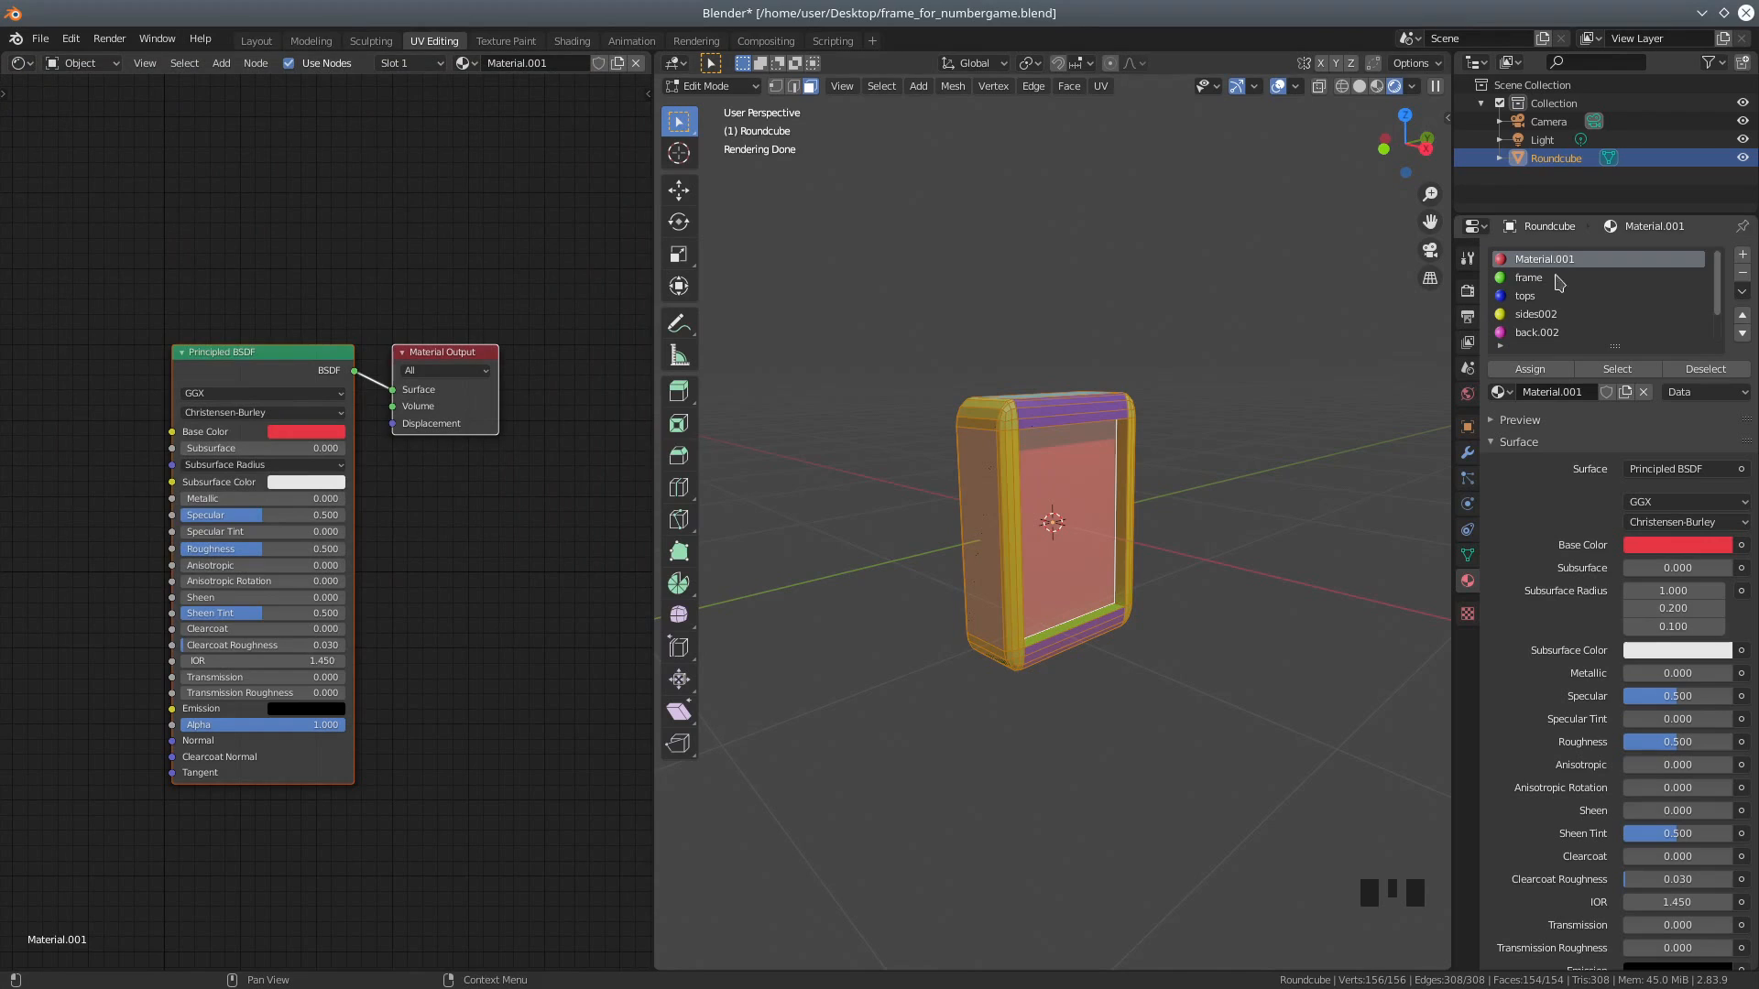
Step: Add a Node Wrangler texture setup to Material.001's Principled BSDF and place its three new nodes above the shader
mouse_move(1715, 288)
mouse_down()
mouse_move(1715, 313)
mouse_move(1715, 274)
mouse_up()
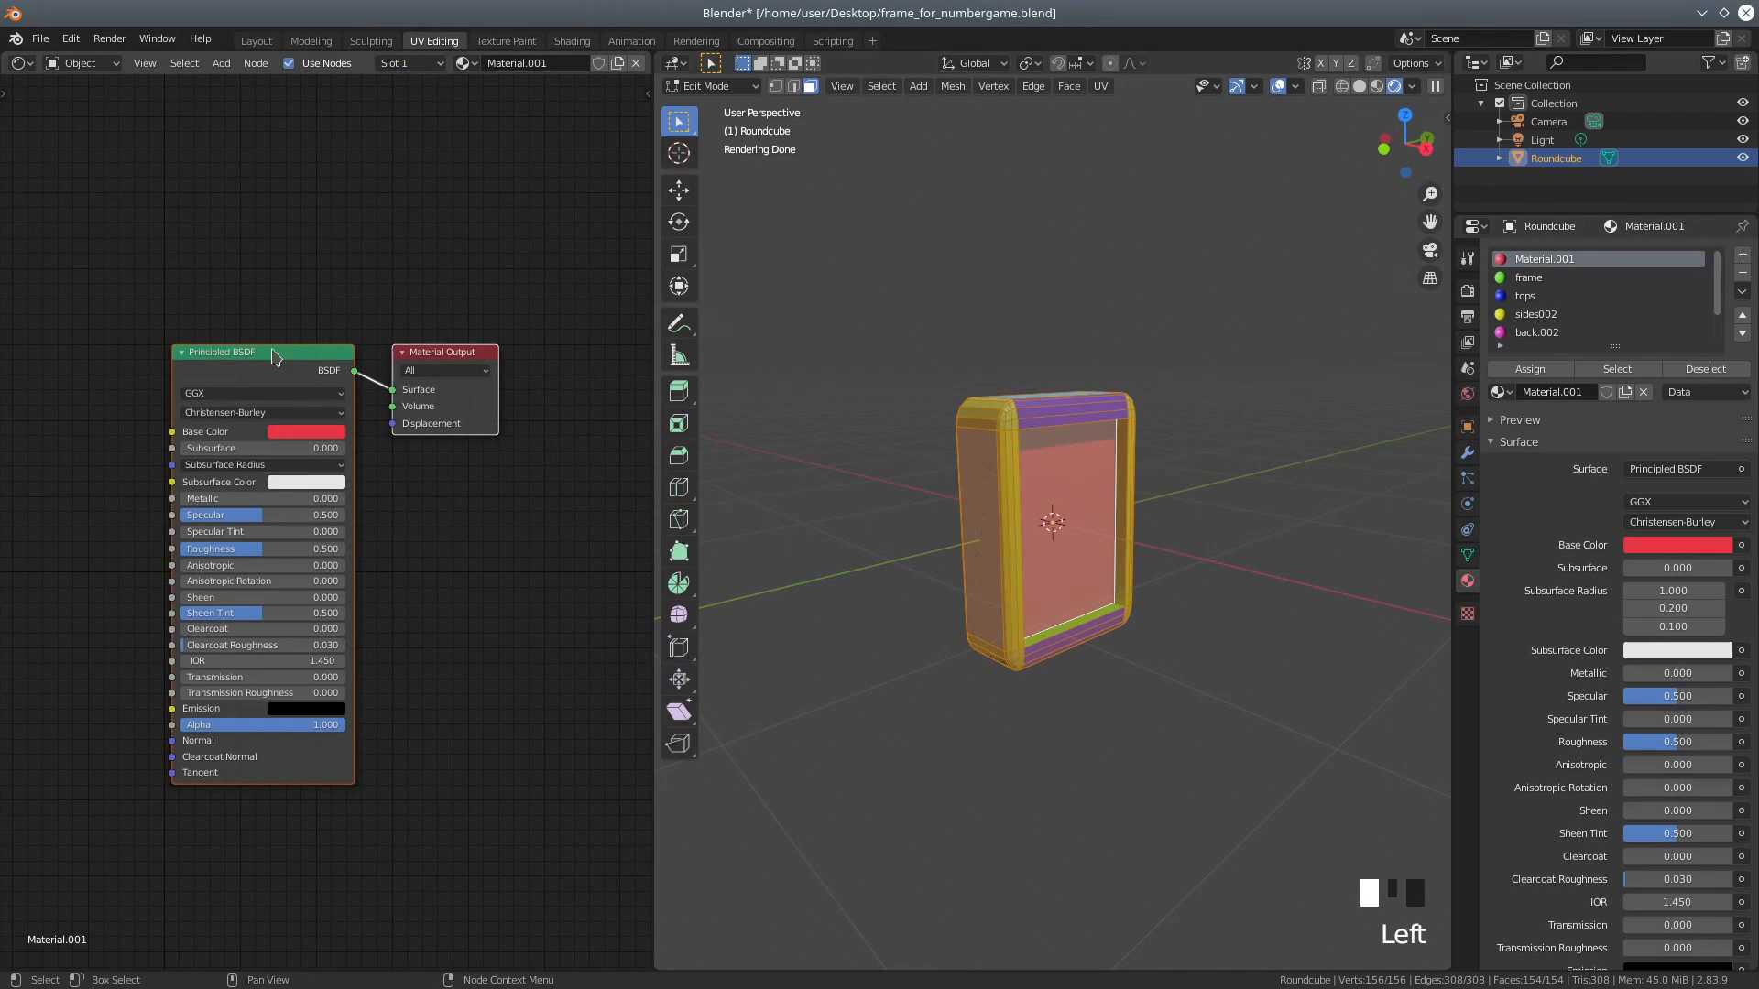
click(196, 235)
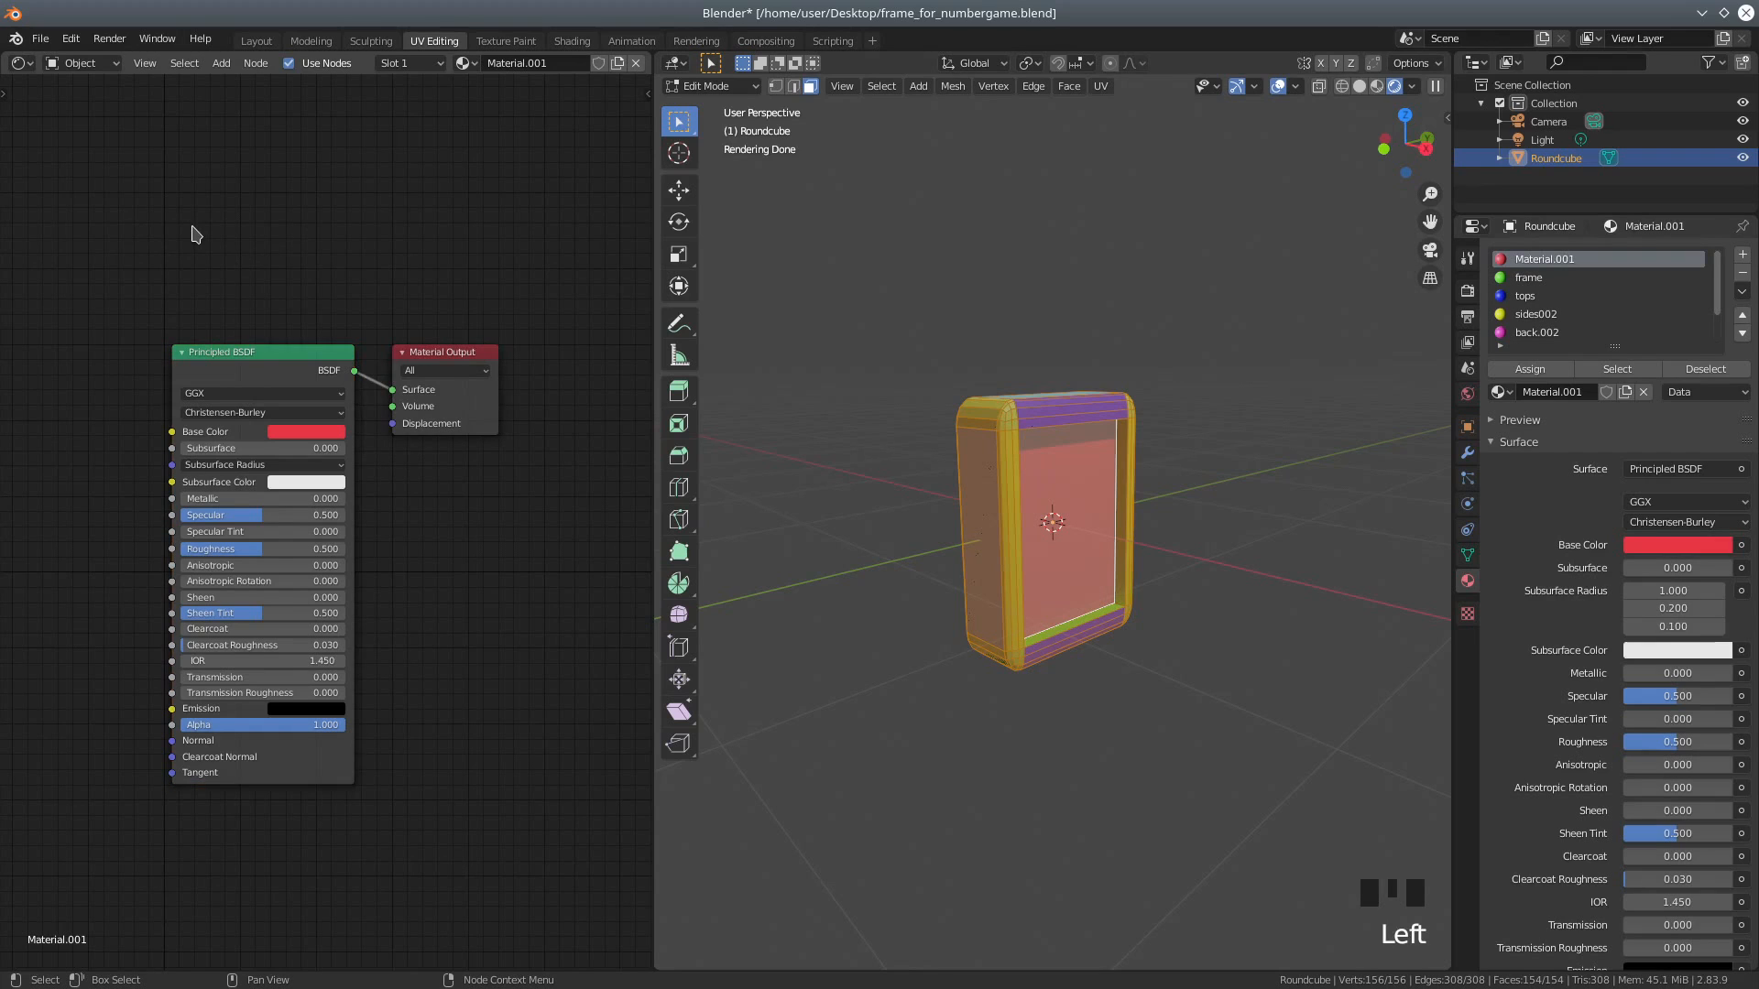
key(ctrl+t)
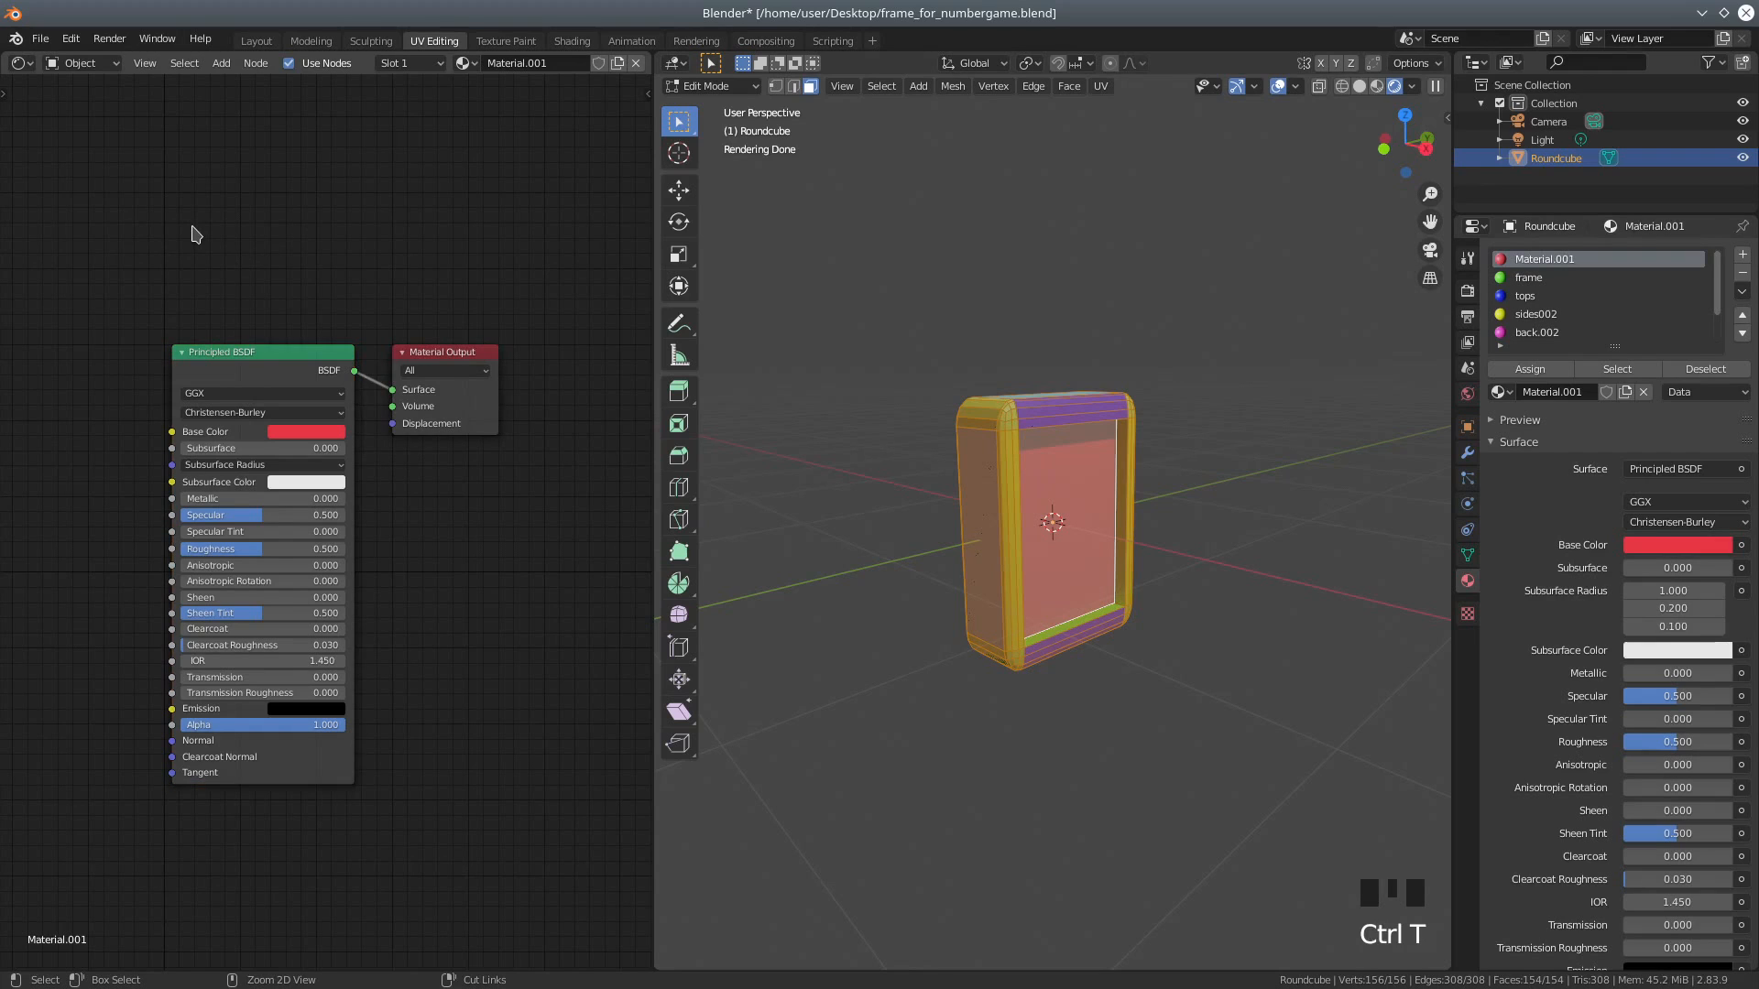
scroll(446, 559, down, 7)
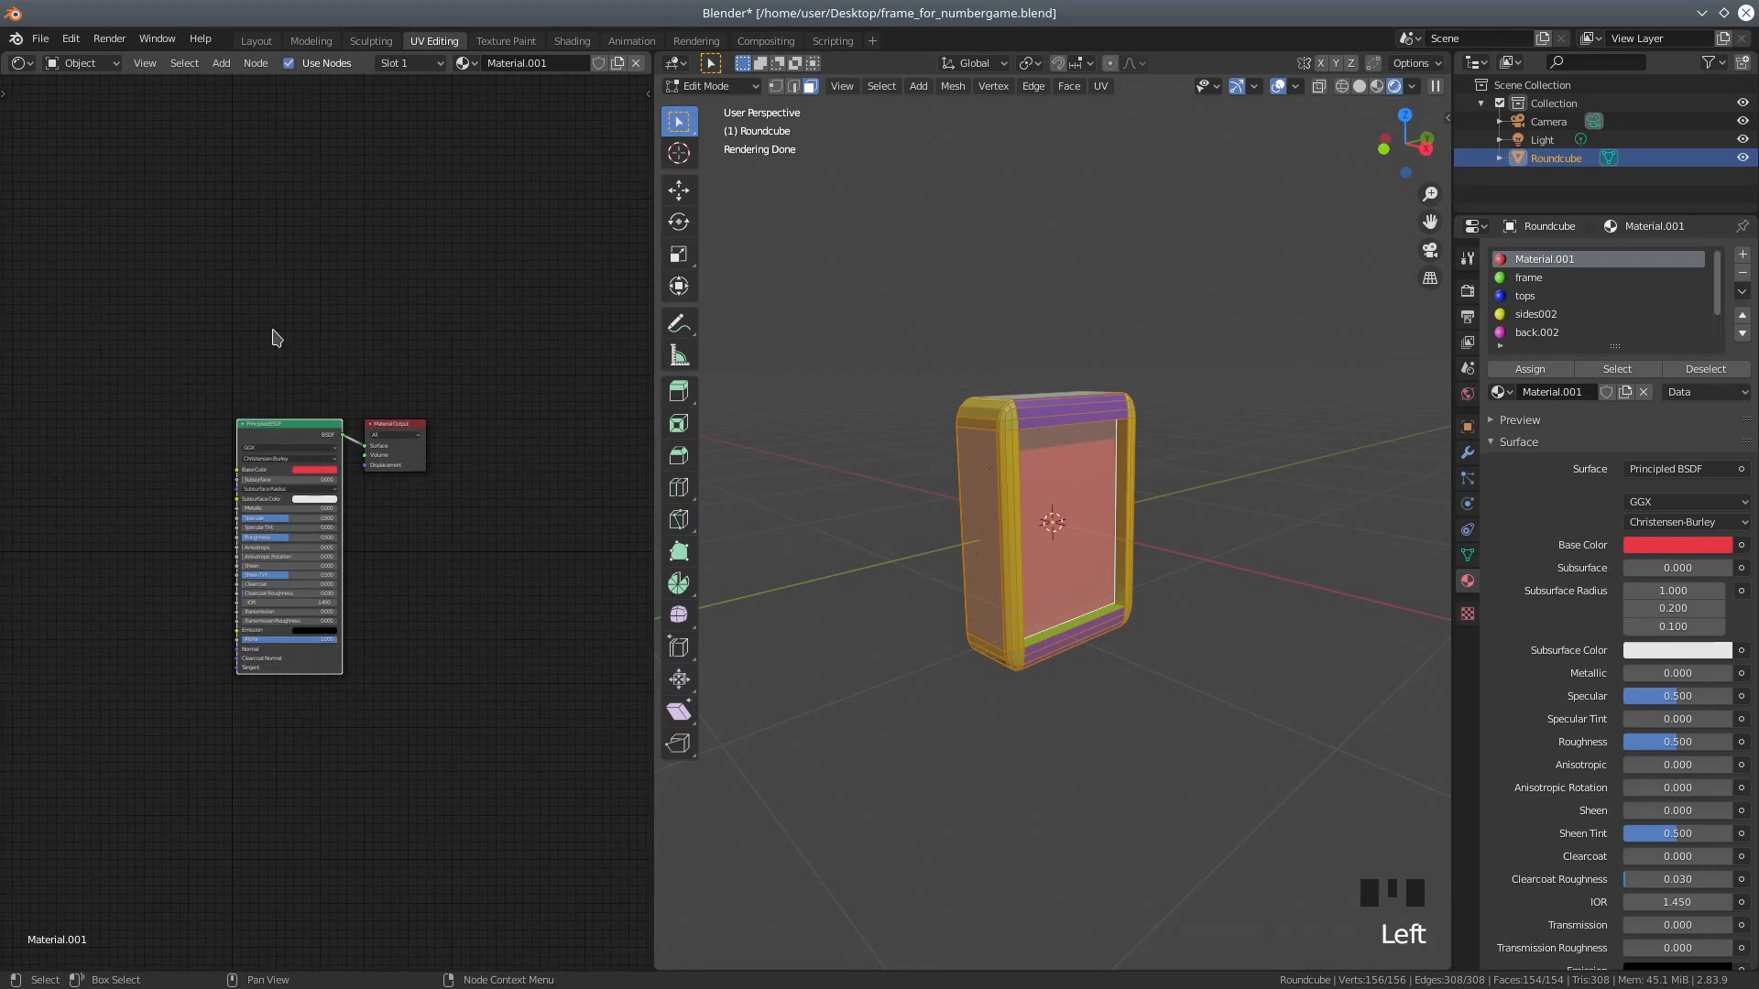
scroll(389, 538, up, 3)
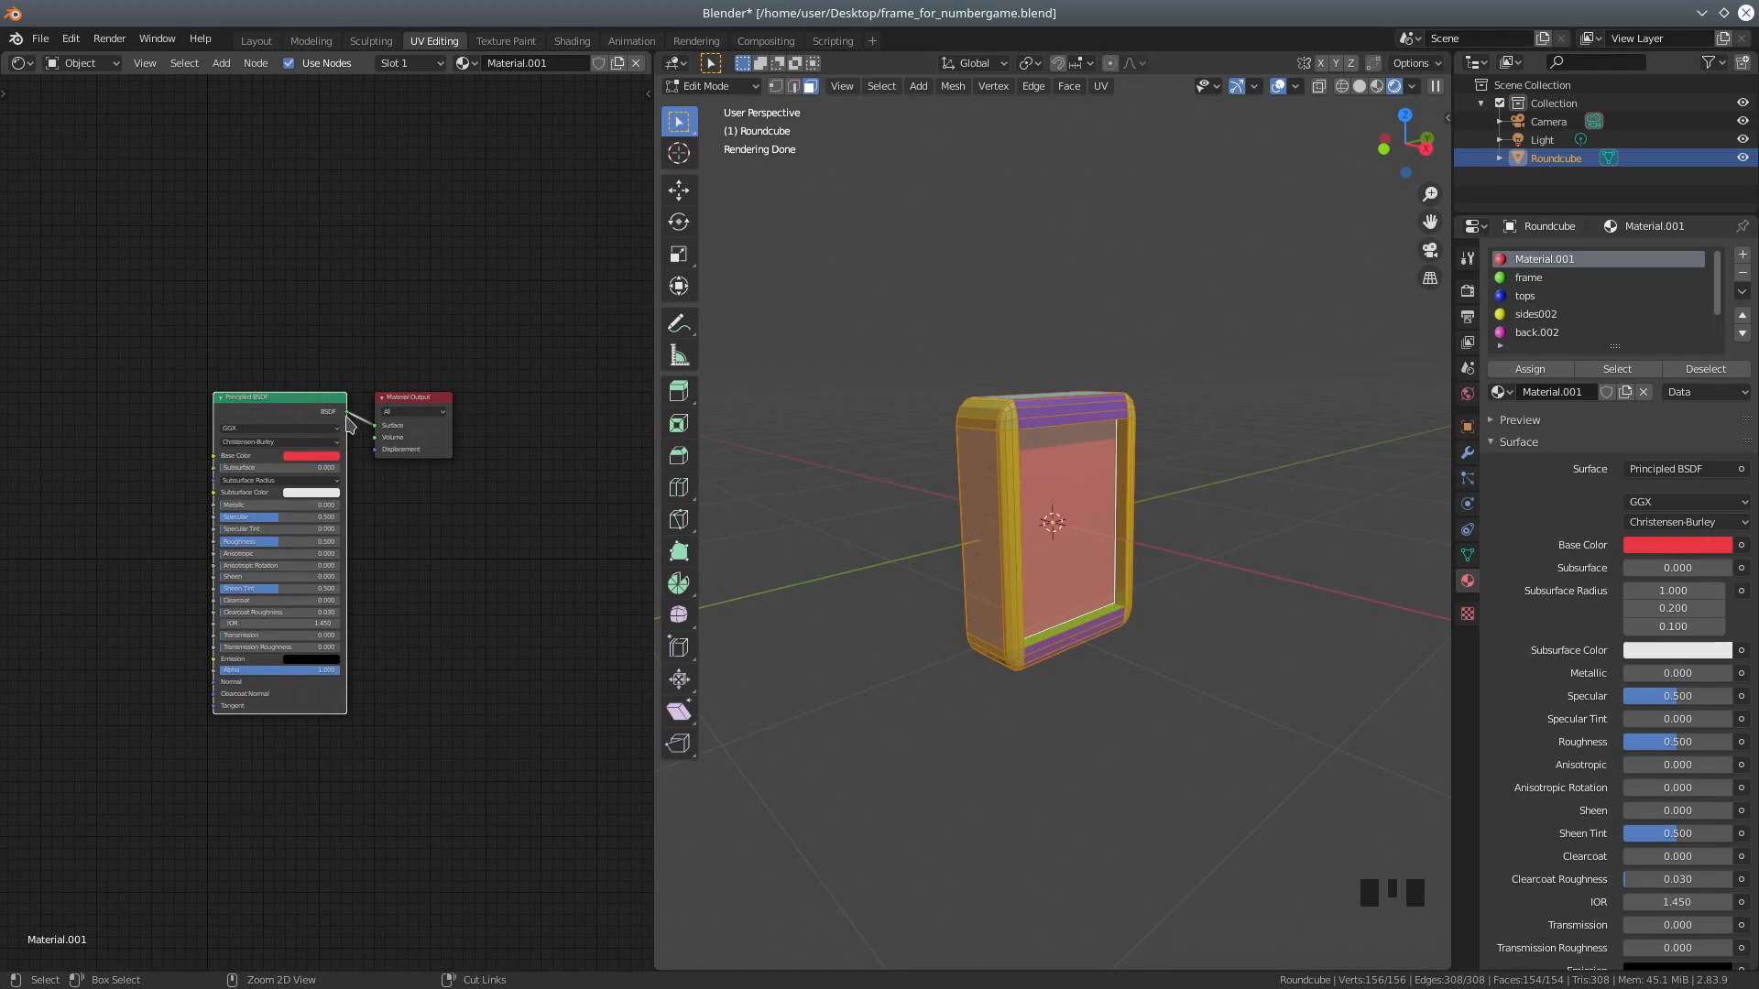
key(ctrl+t)
drag(36, 483, 222, 153)
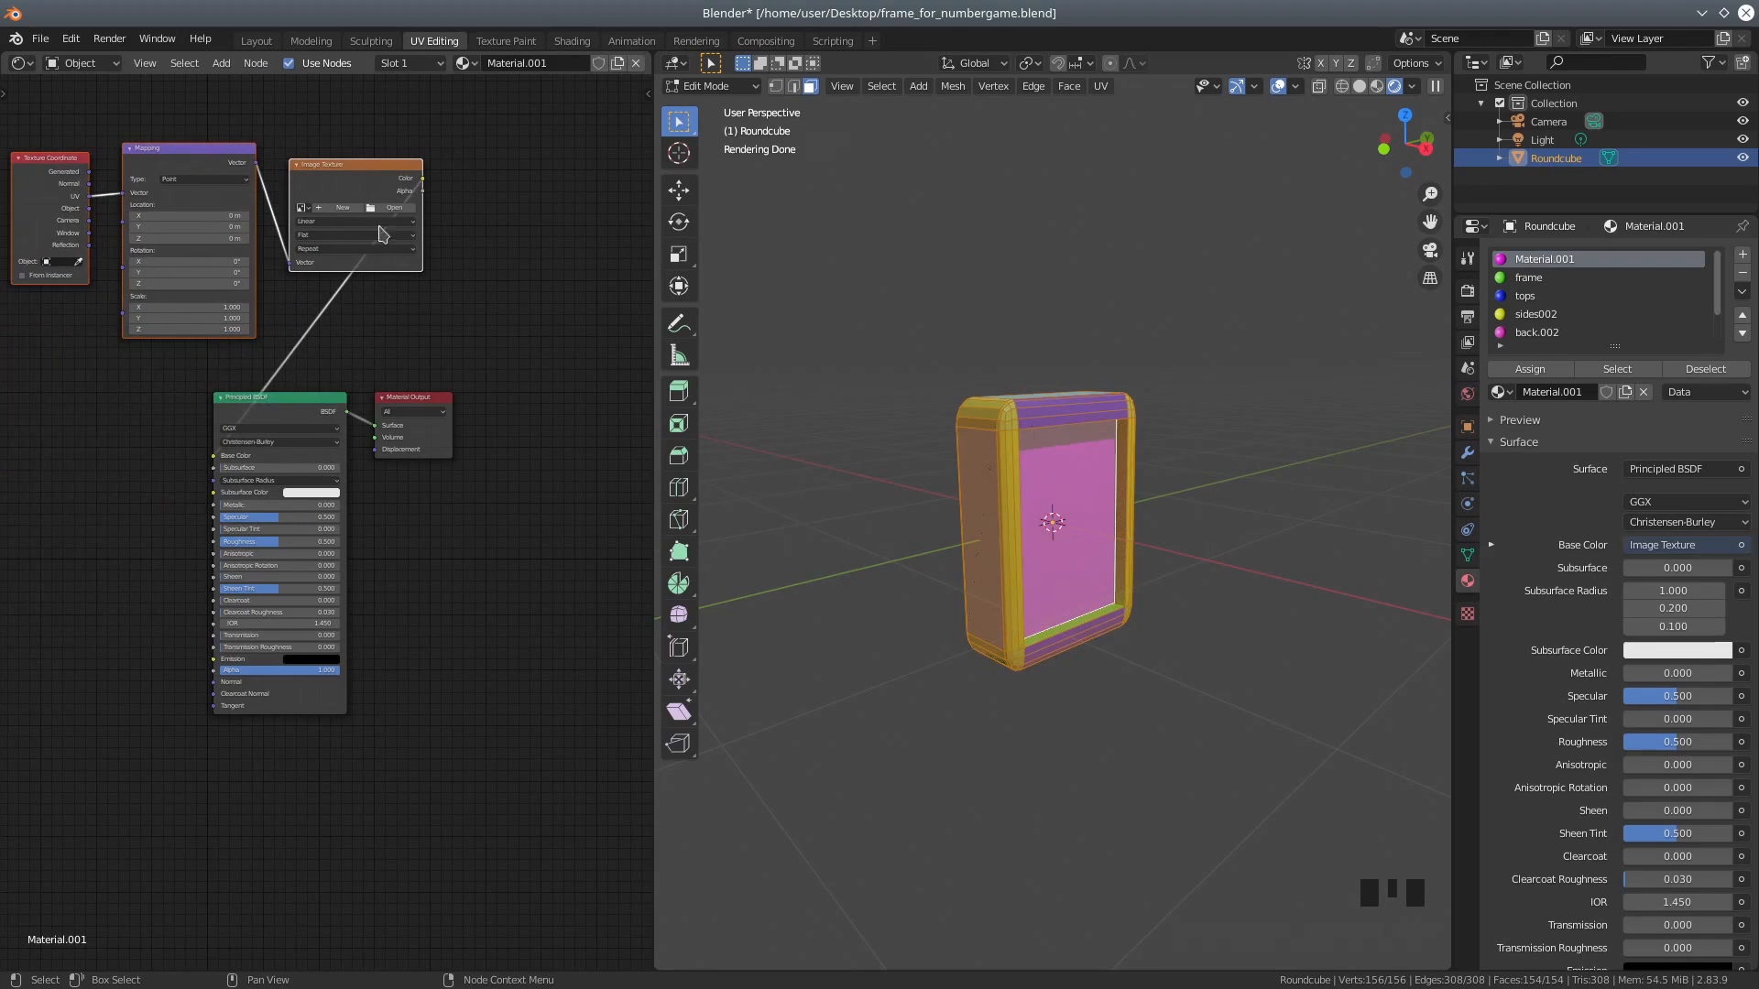
Step: Disconnect the Image Texture node from the Principled BSDF's Base Color and assign the Untitled image to it
click(213, 463)
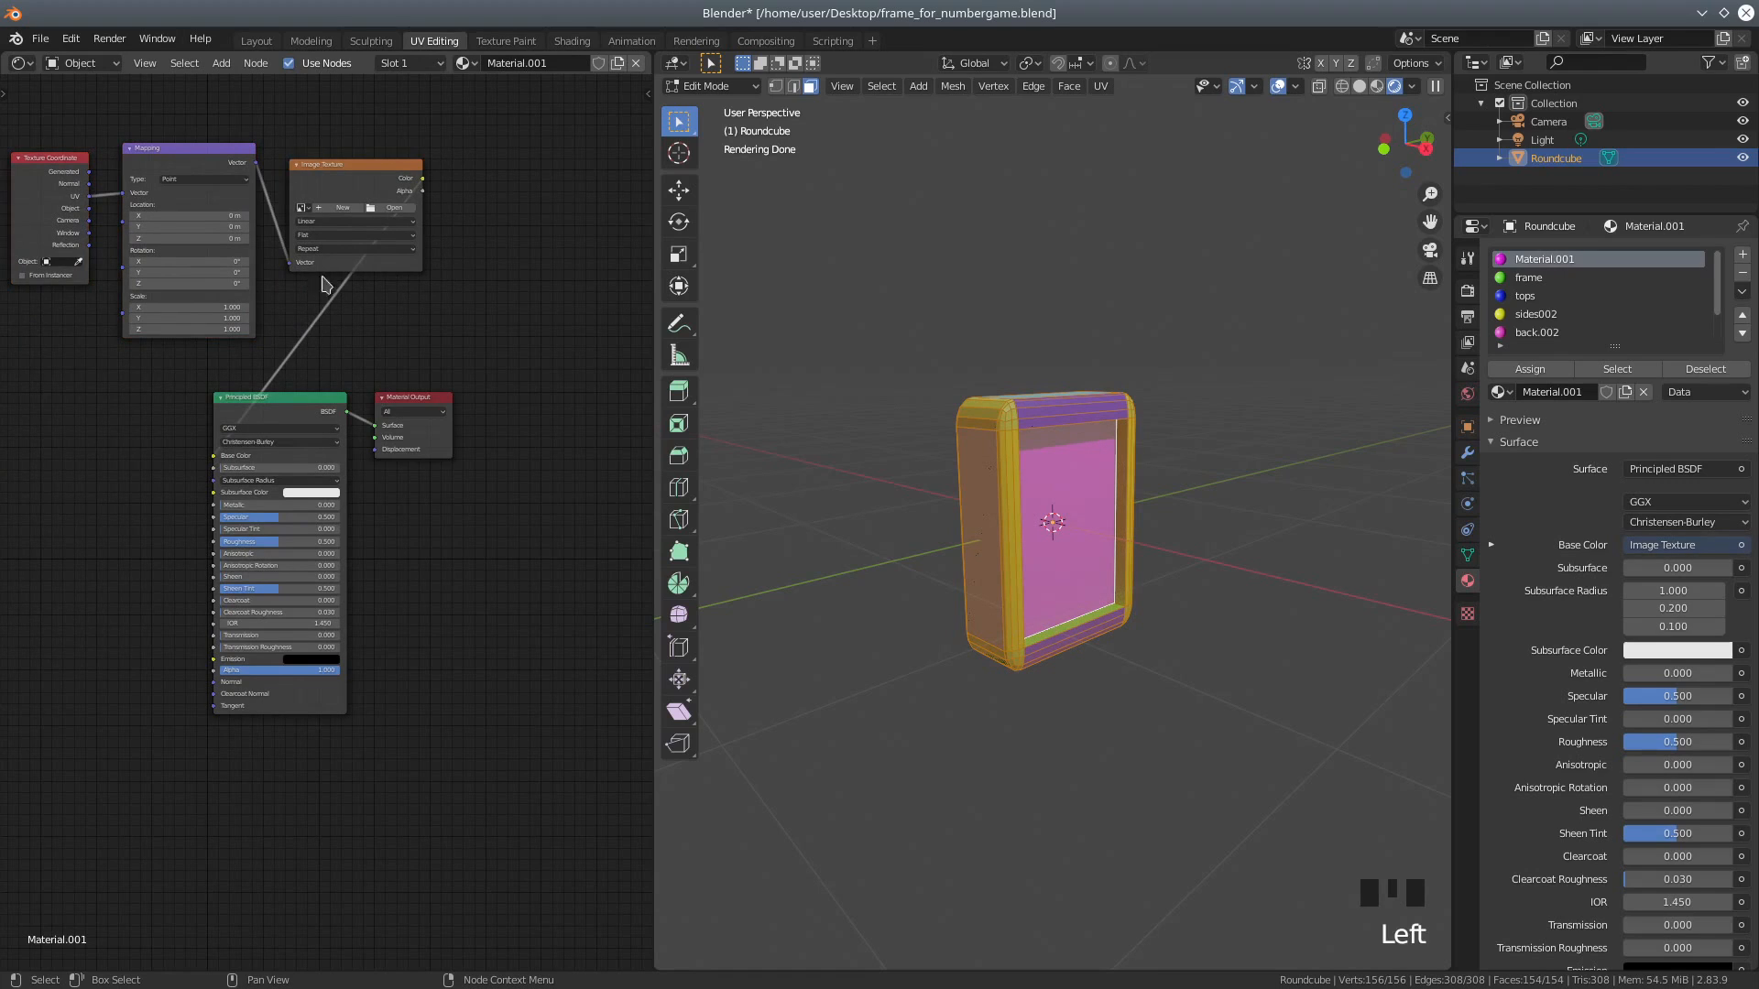
drag(213, 458, 178, 458)
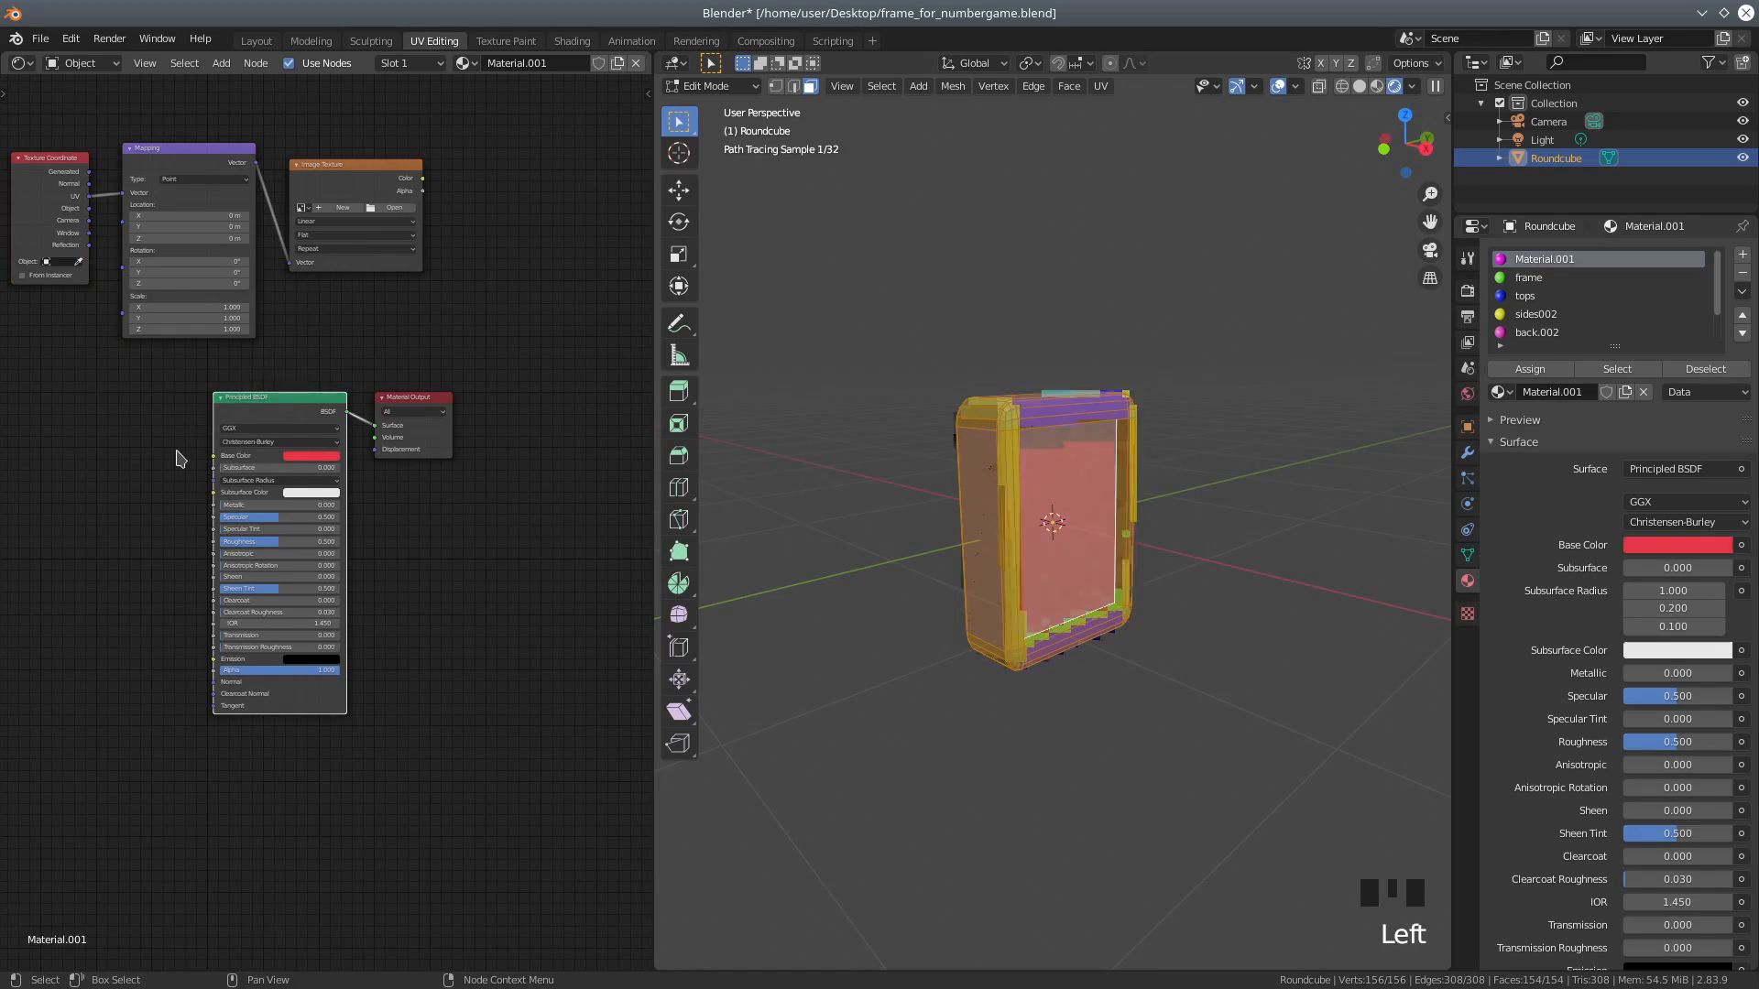
click(305, 207)
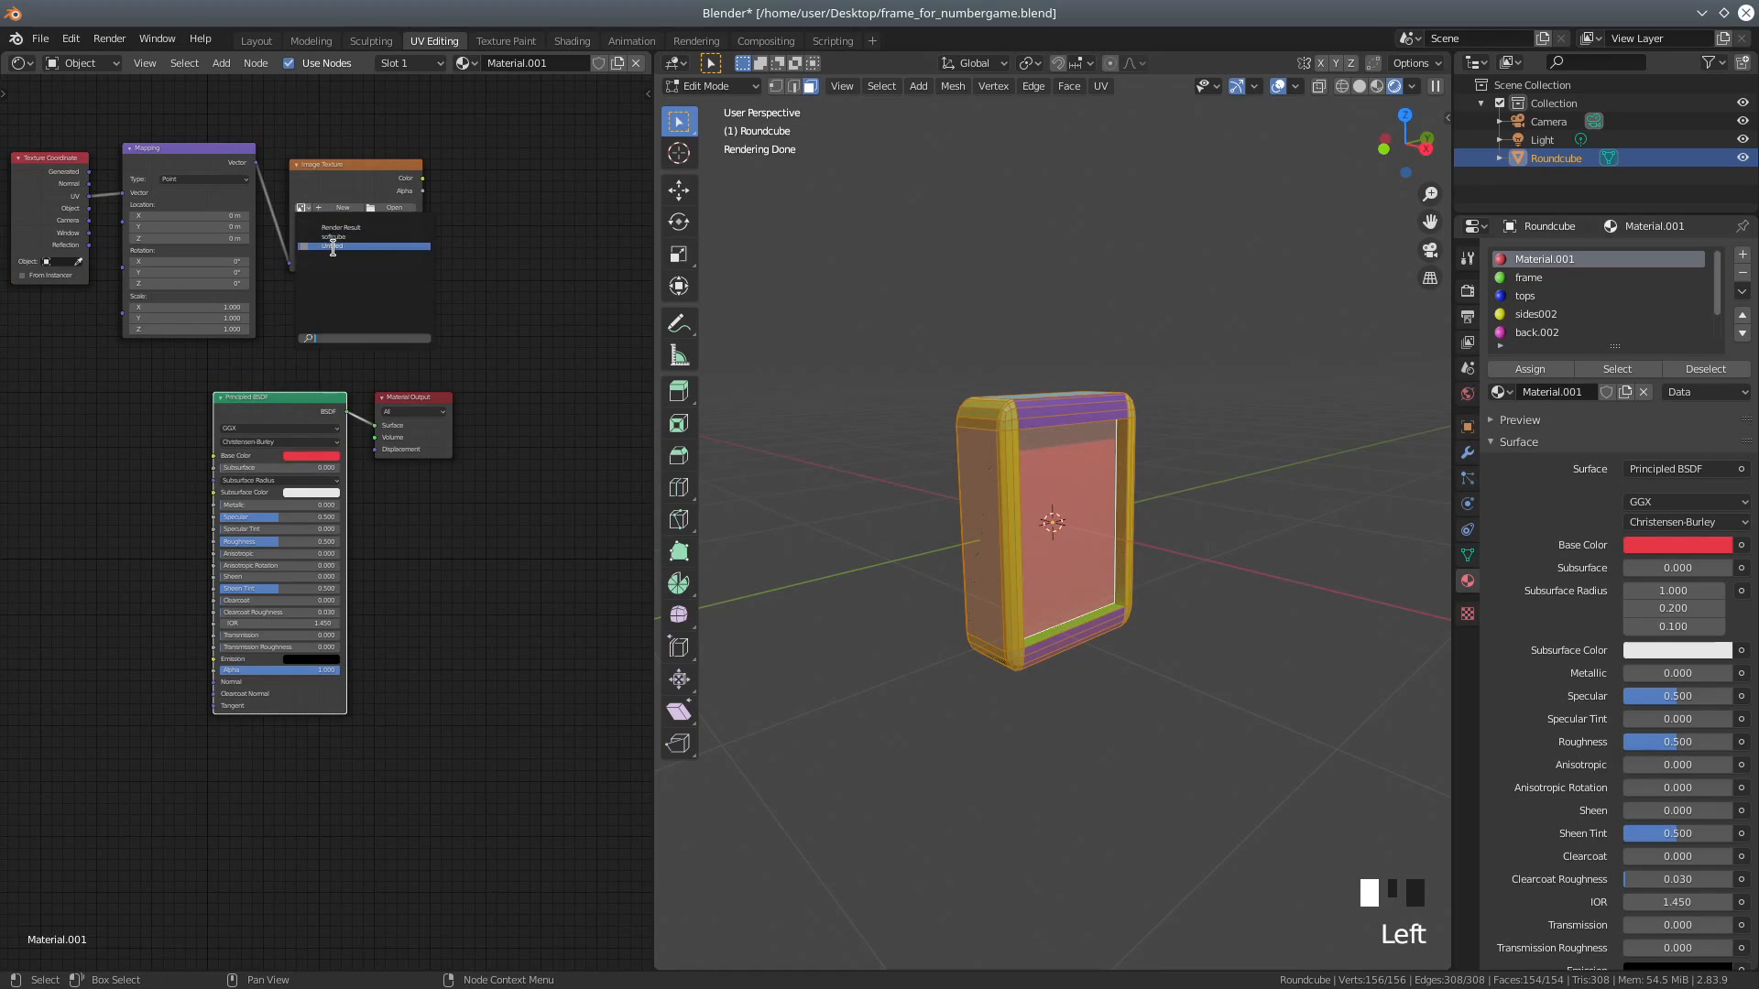
click(332, 246)
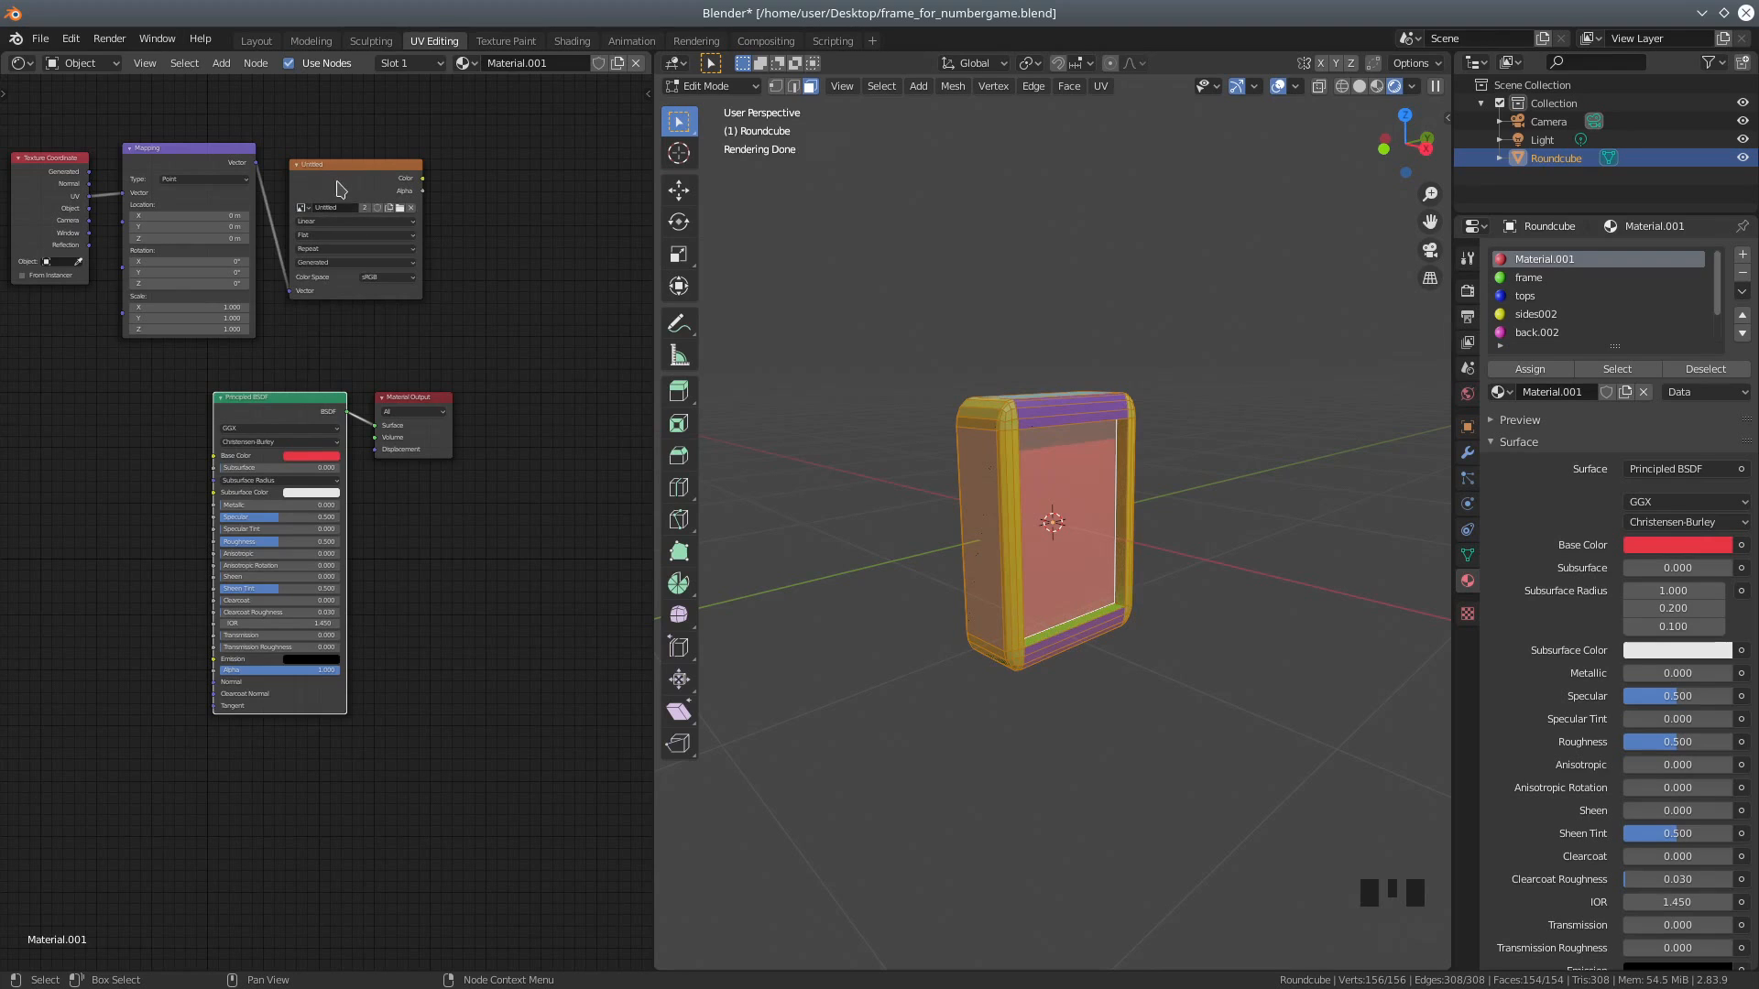
Step: Select Material.001's Texture Coordinate, Mapping and Untitled image nodes, with the image node active, and copy them
click(349, 191)
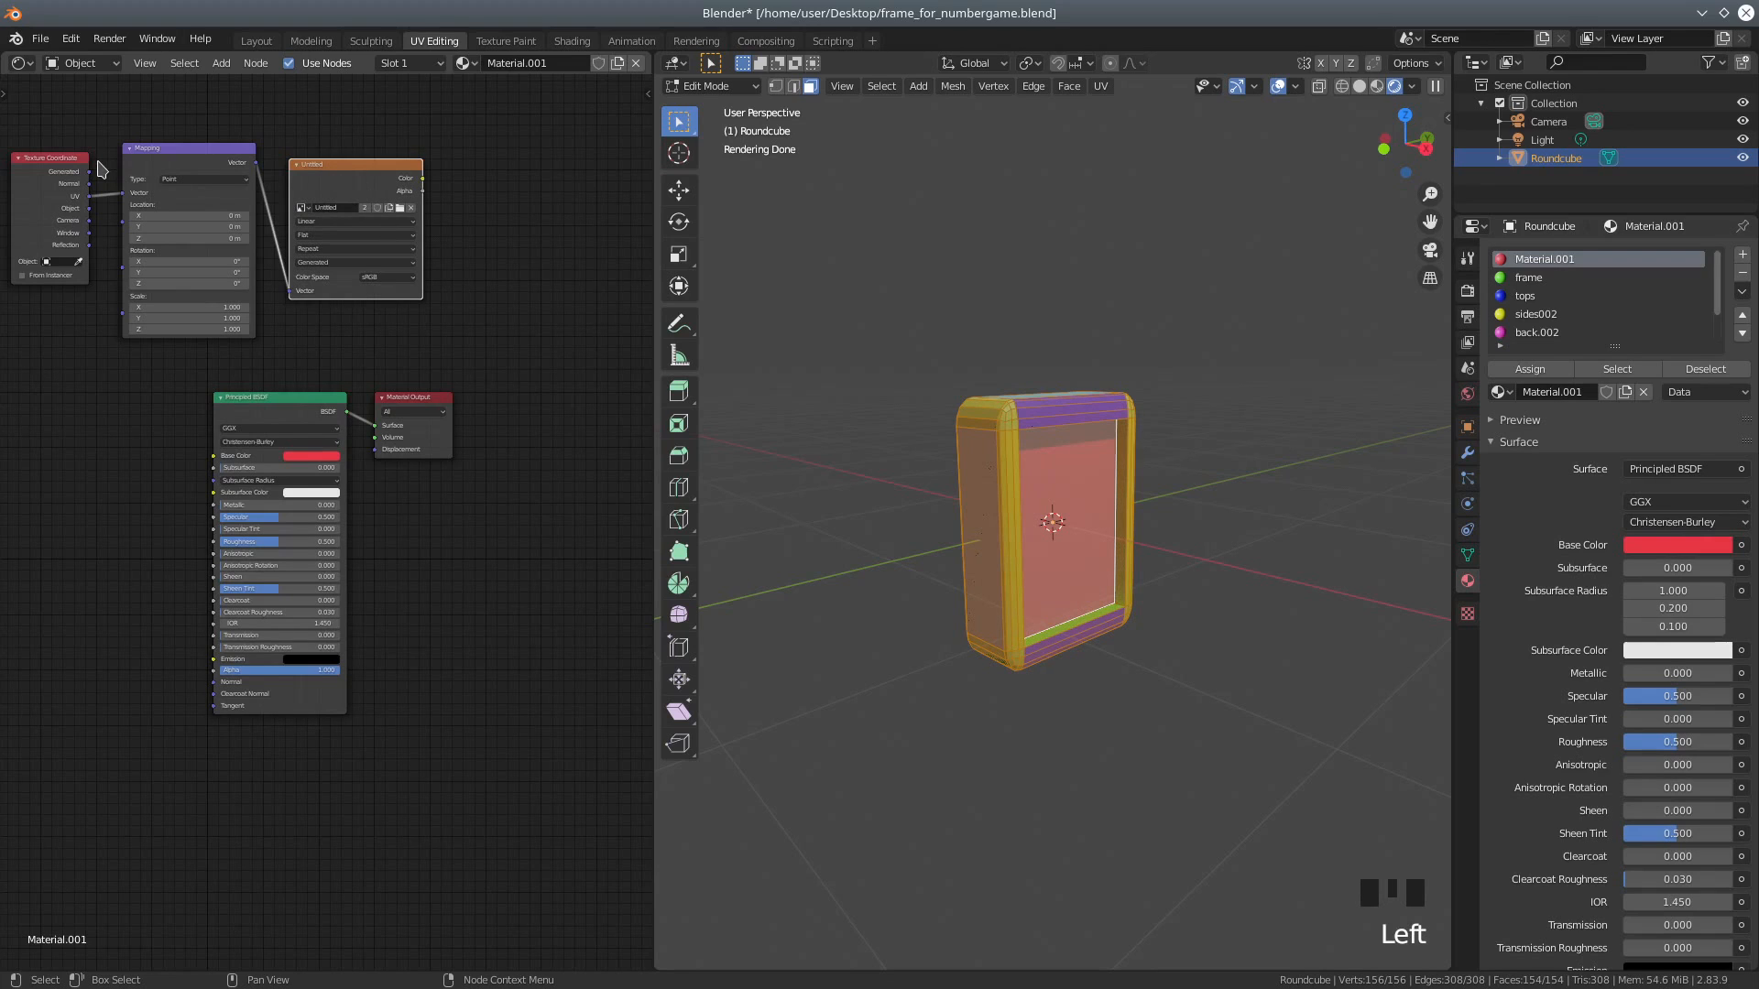
shift+click(49, 195)
shift+click(189, 179)
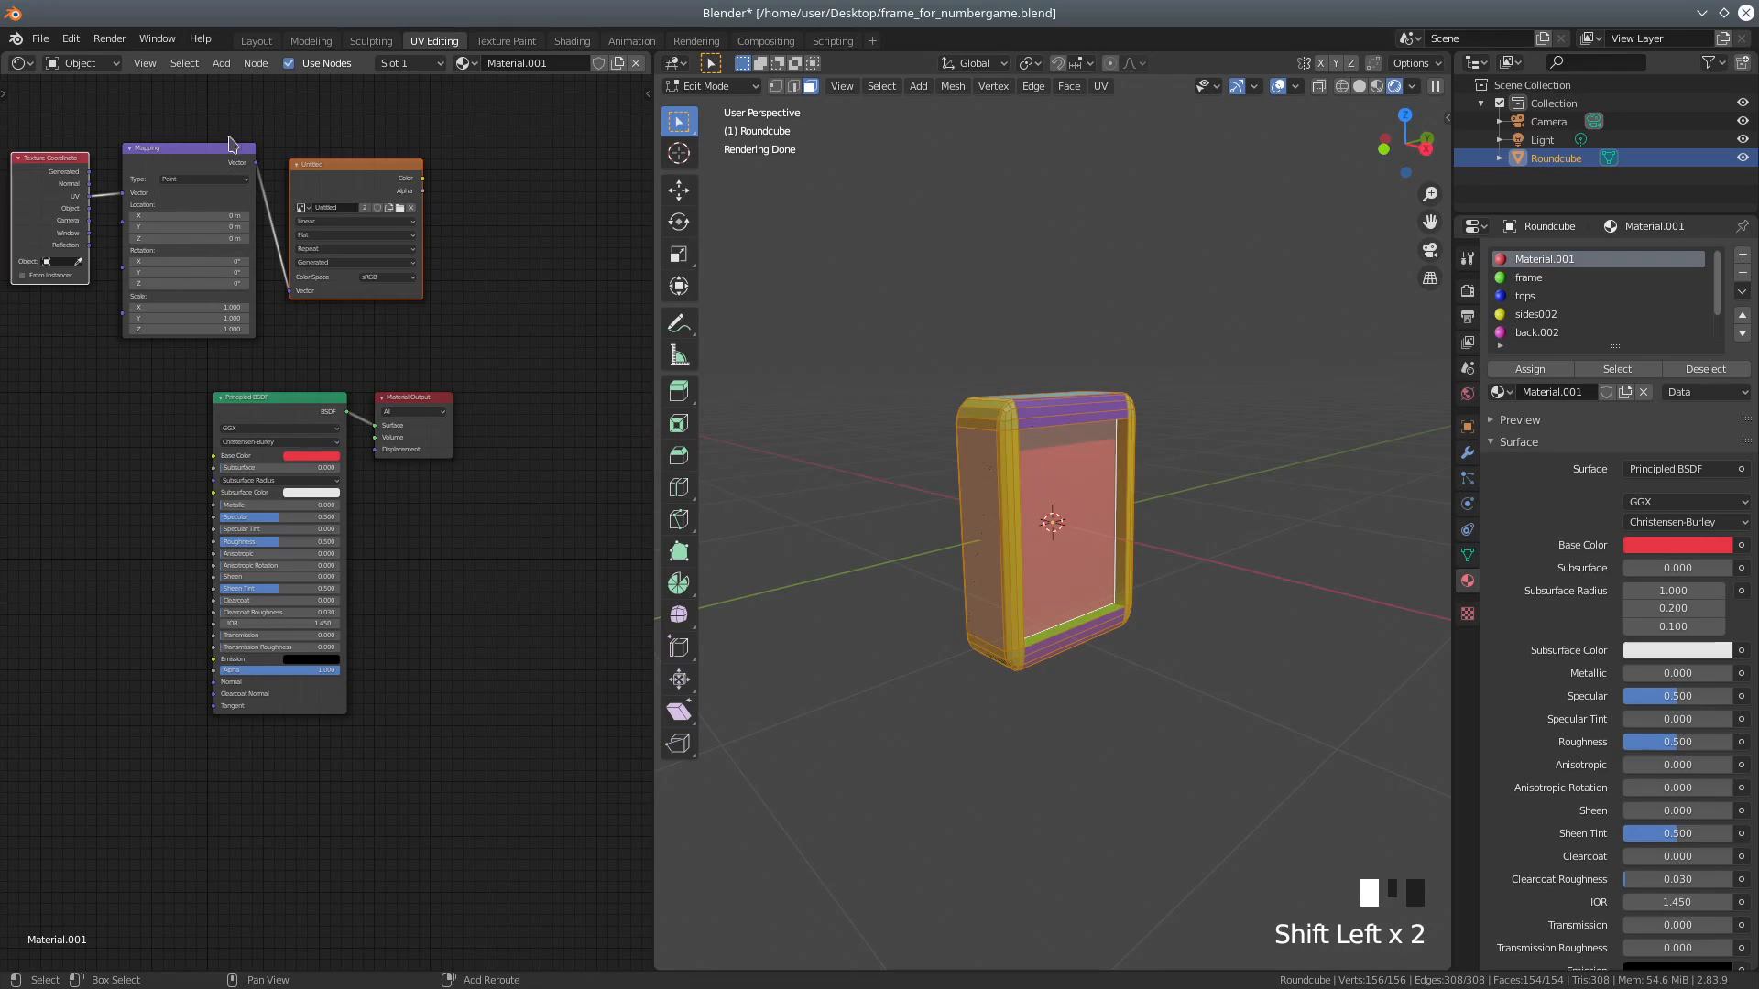
shift+click(188, 172)
shift+click(327, 178)
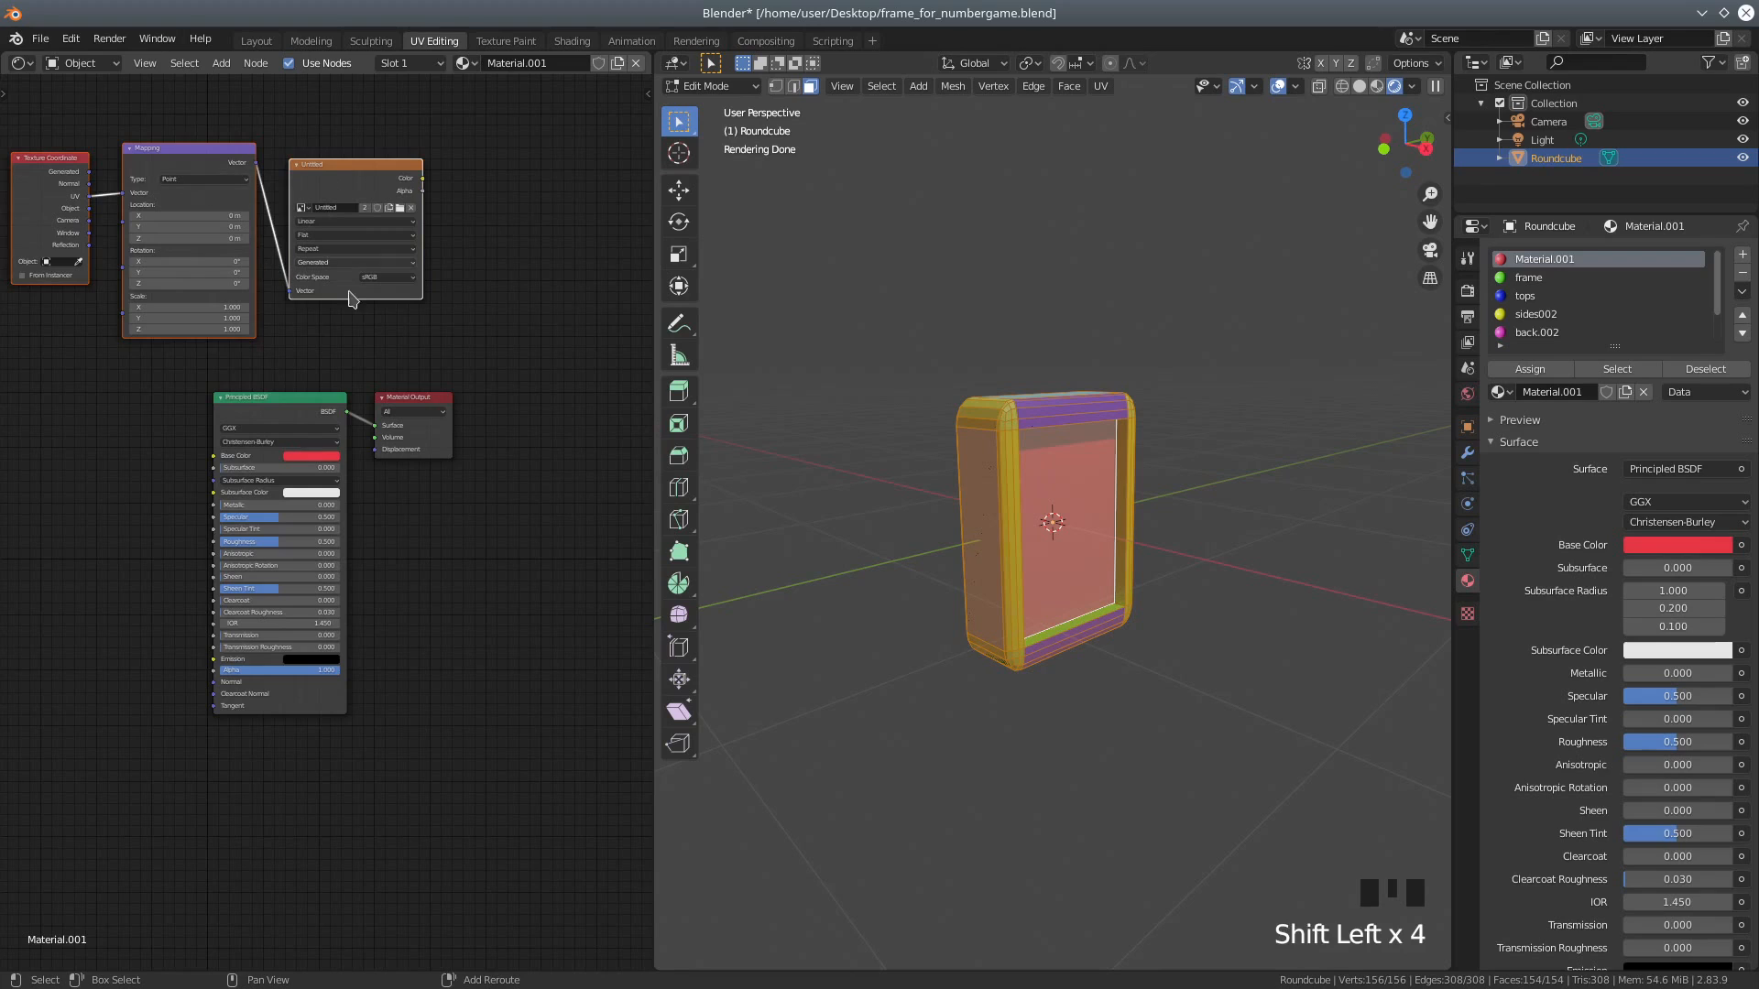
right_click(488, 265)
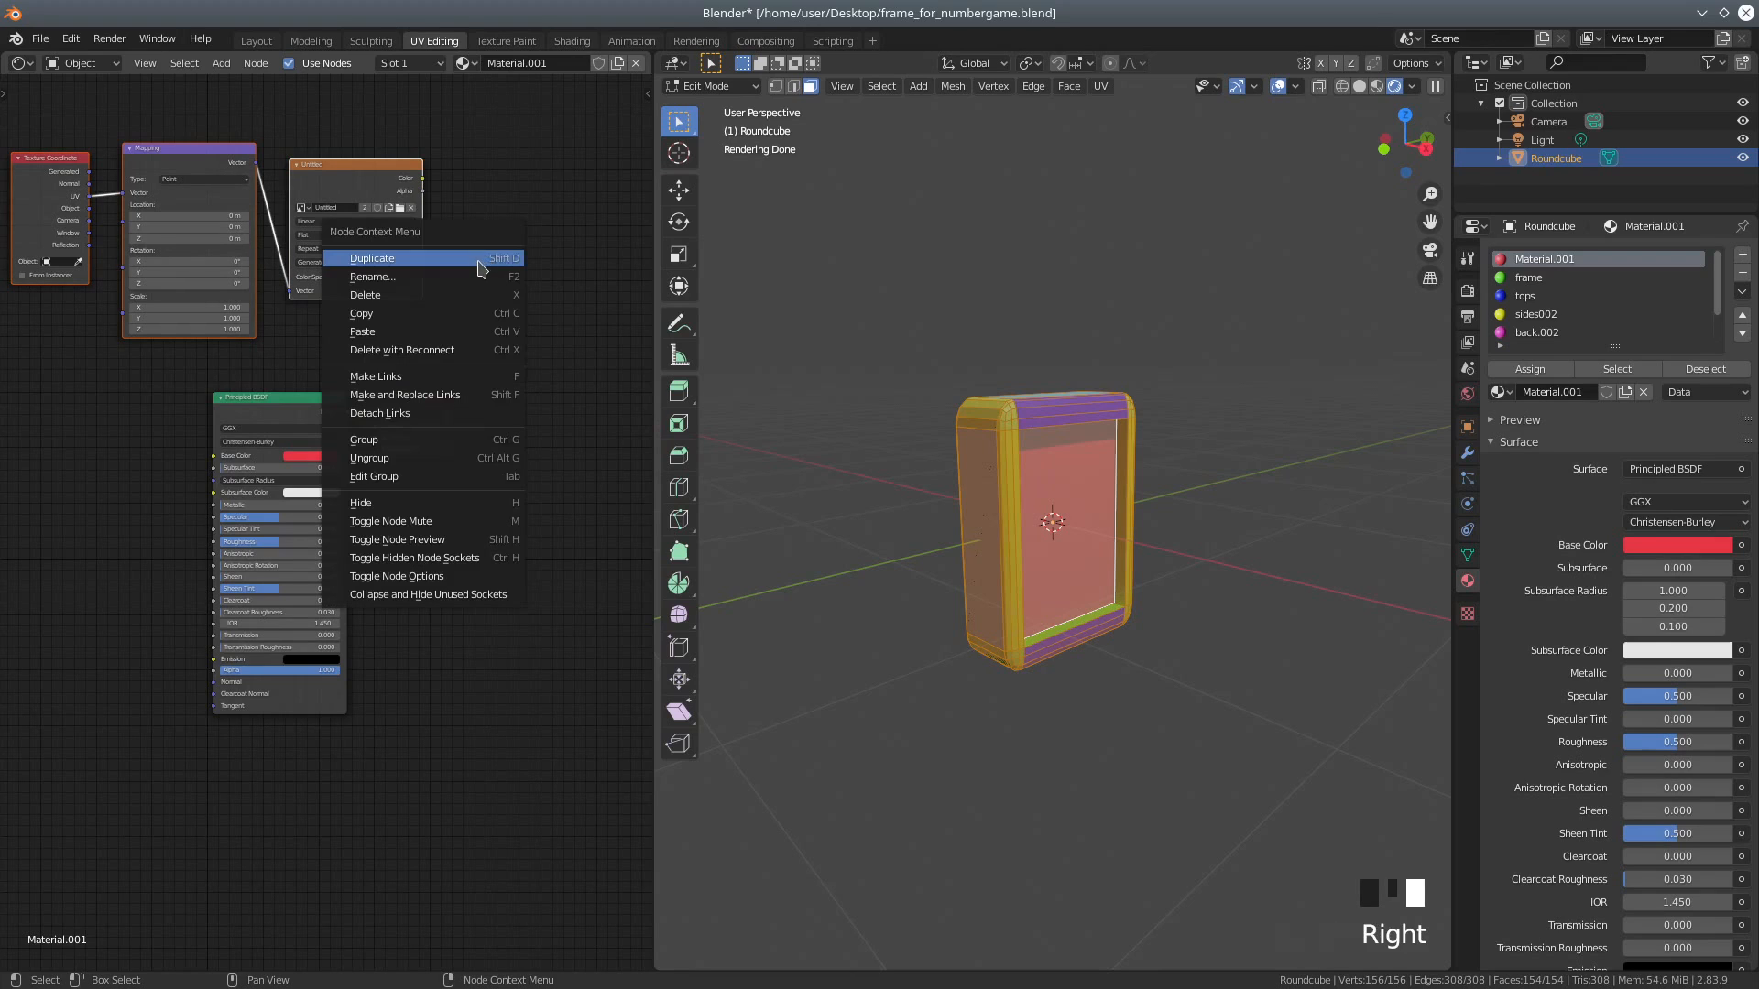
click(404, 316)
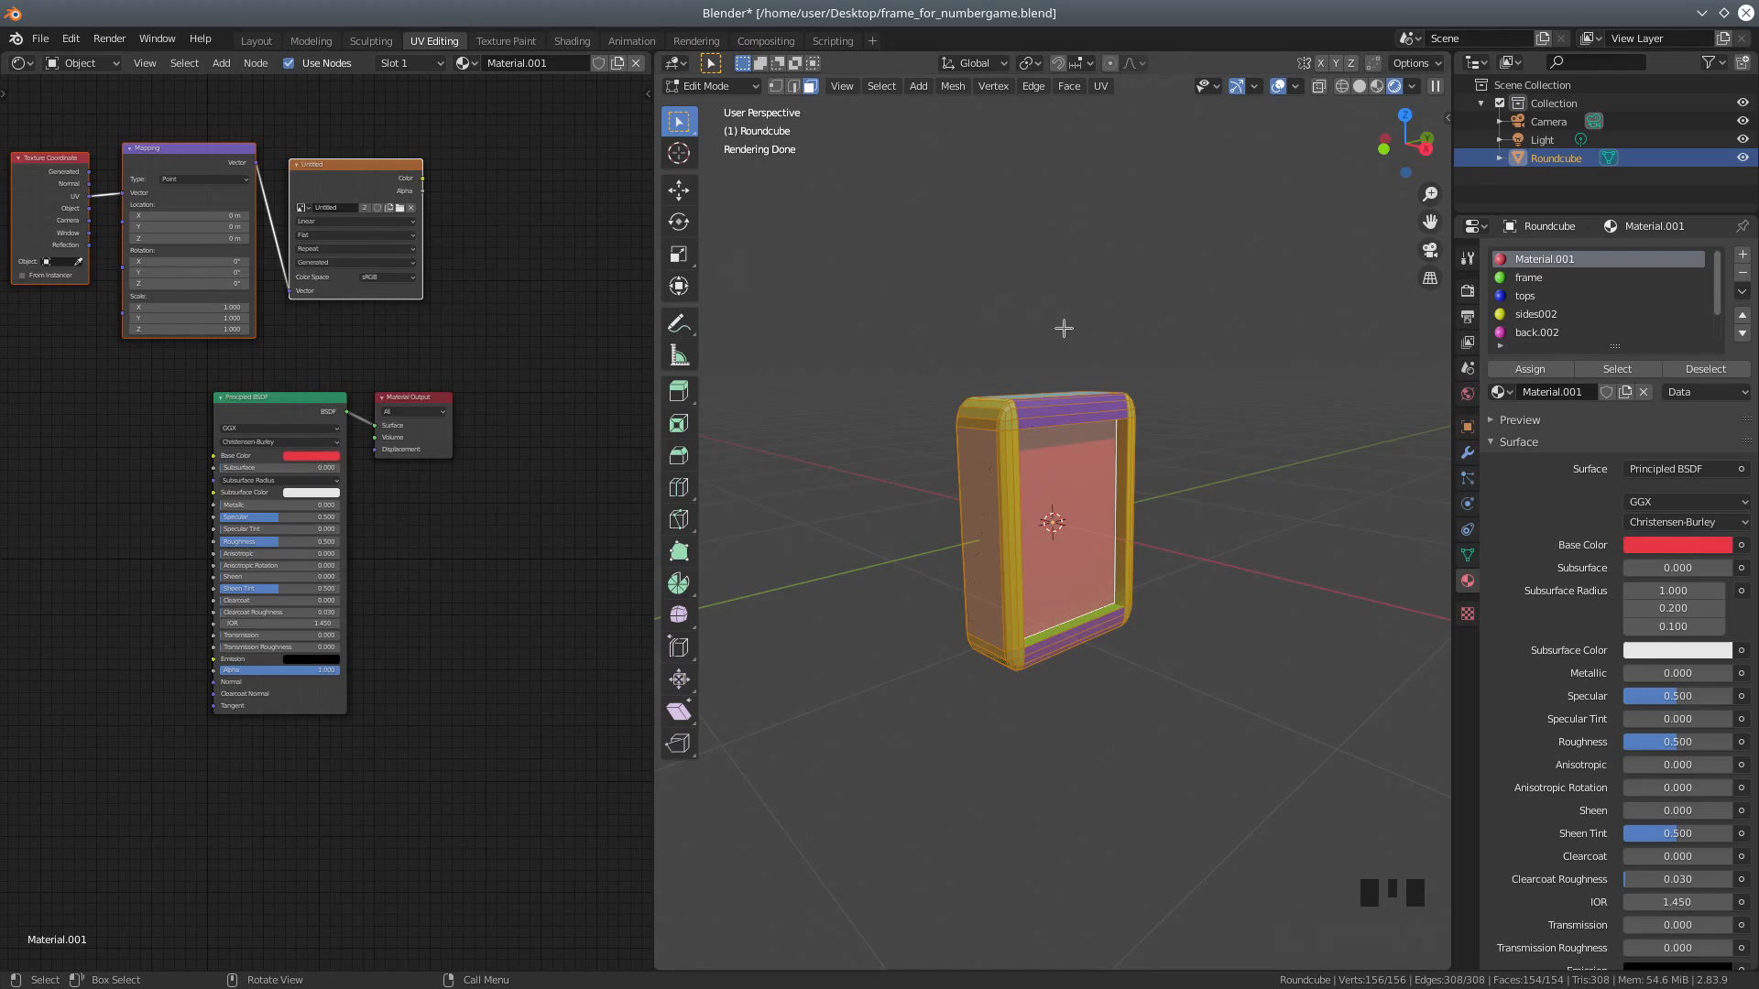
Step: Paste the copied texture nodes, left unconnected to the shader, into the frame and tops materials
click(1544, 280)
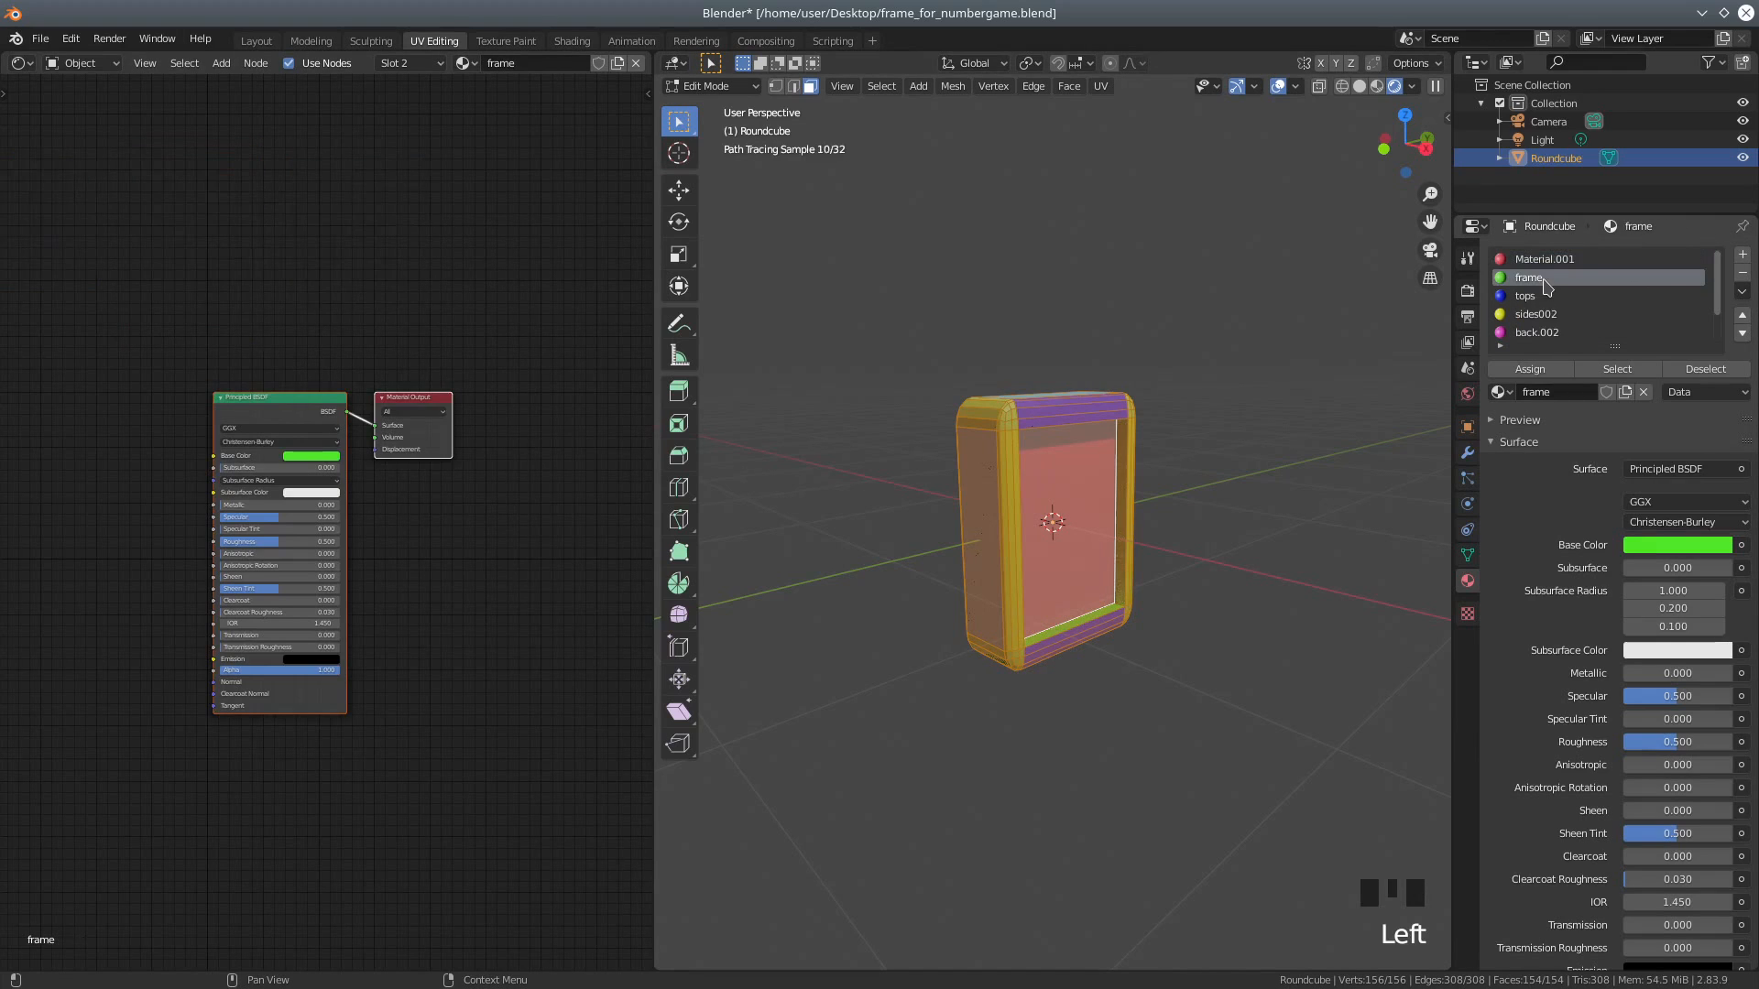
right_click(232, 214)
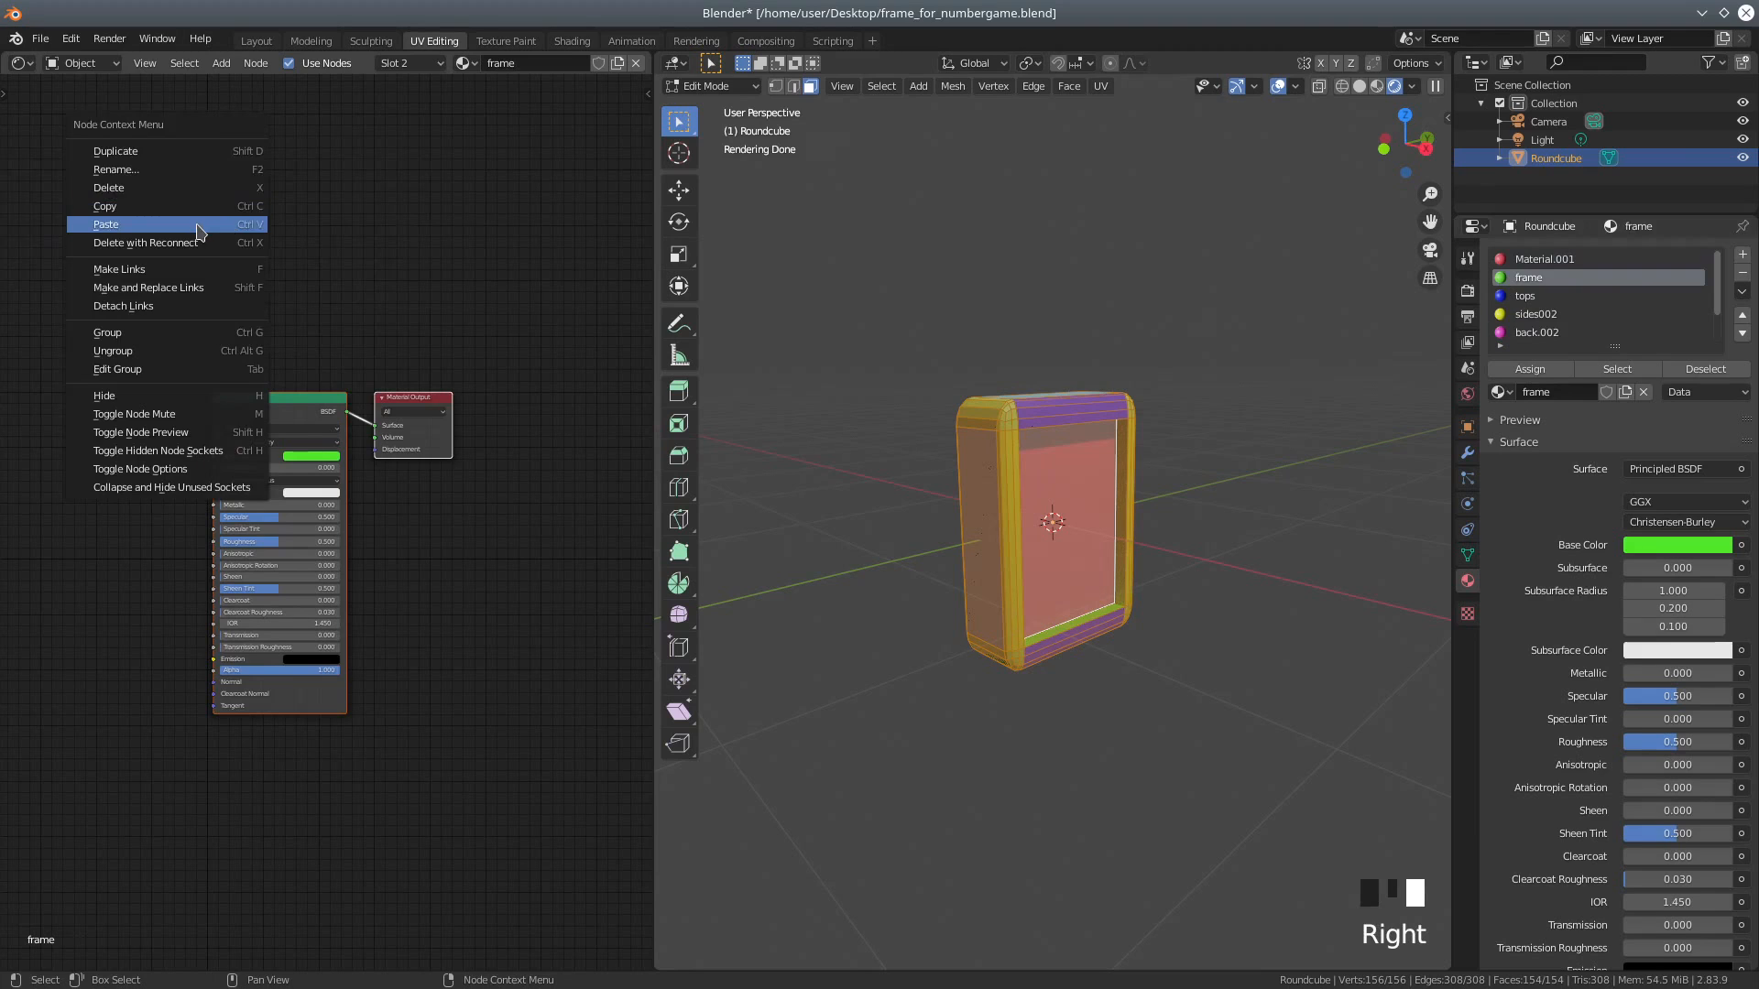
click(225, 224)
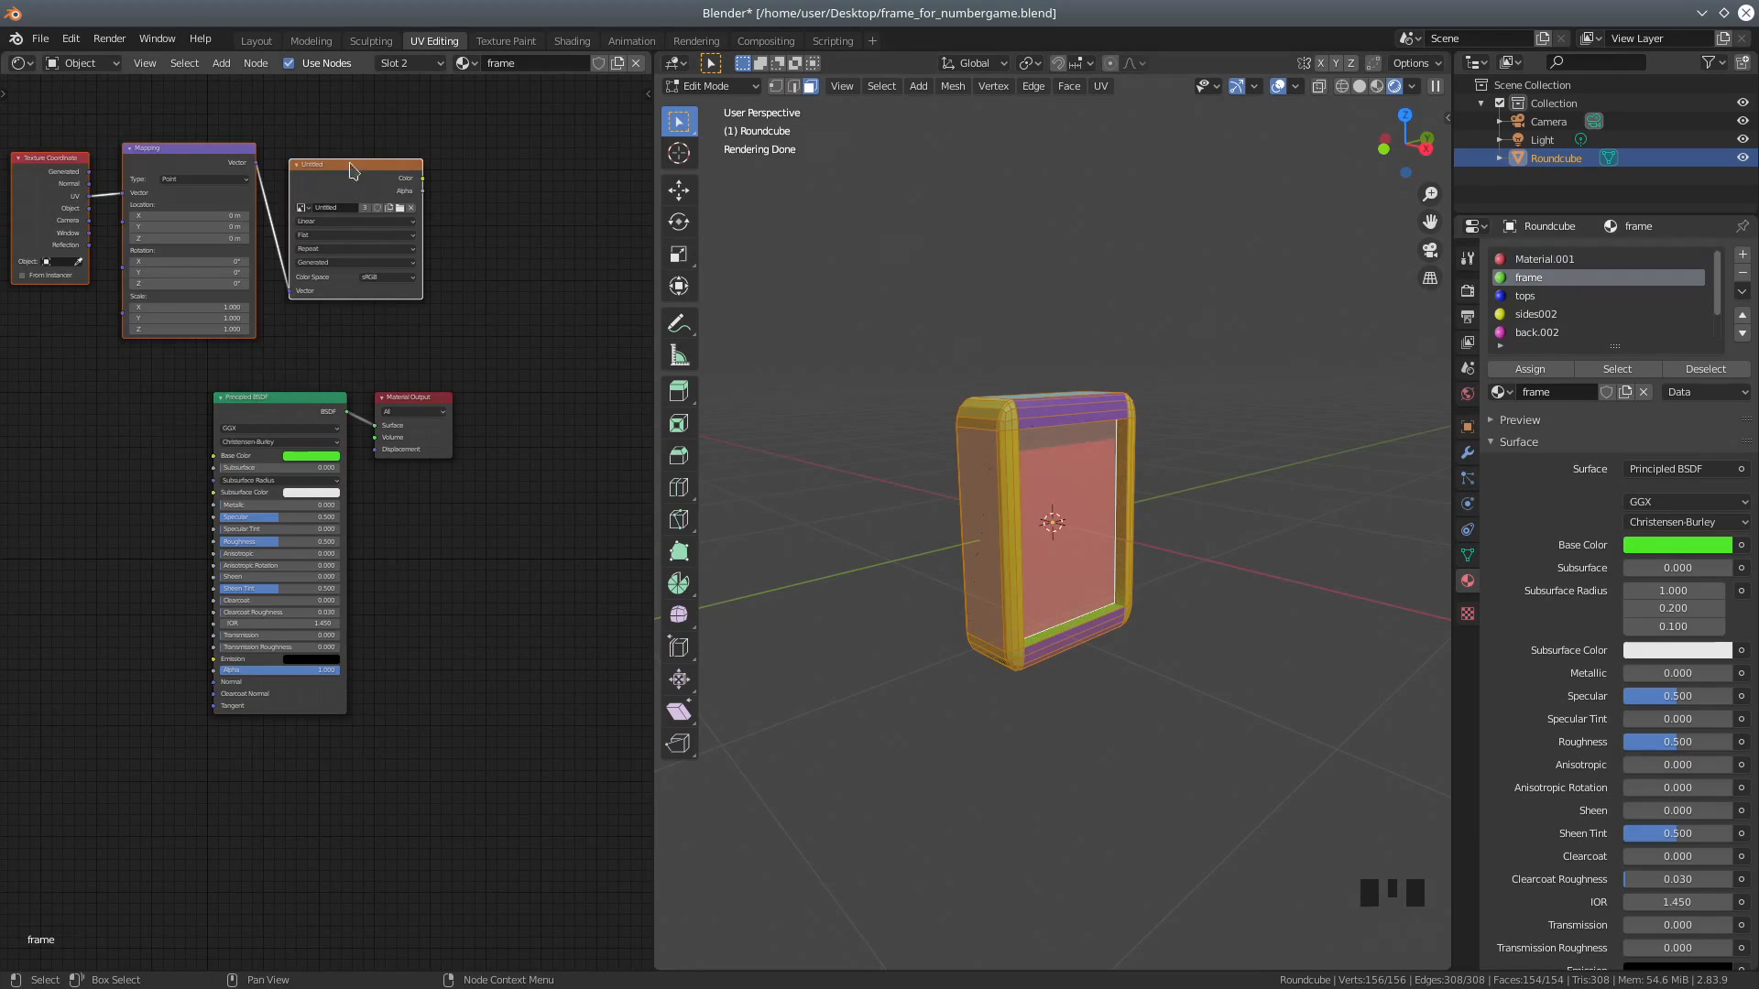
click(1536, 298)
right_click(357, 220)
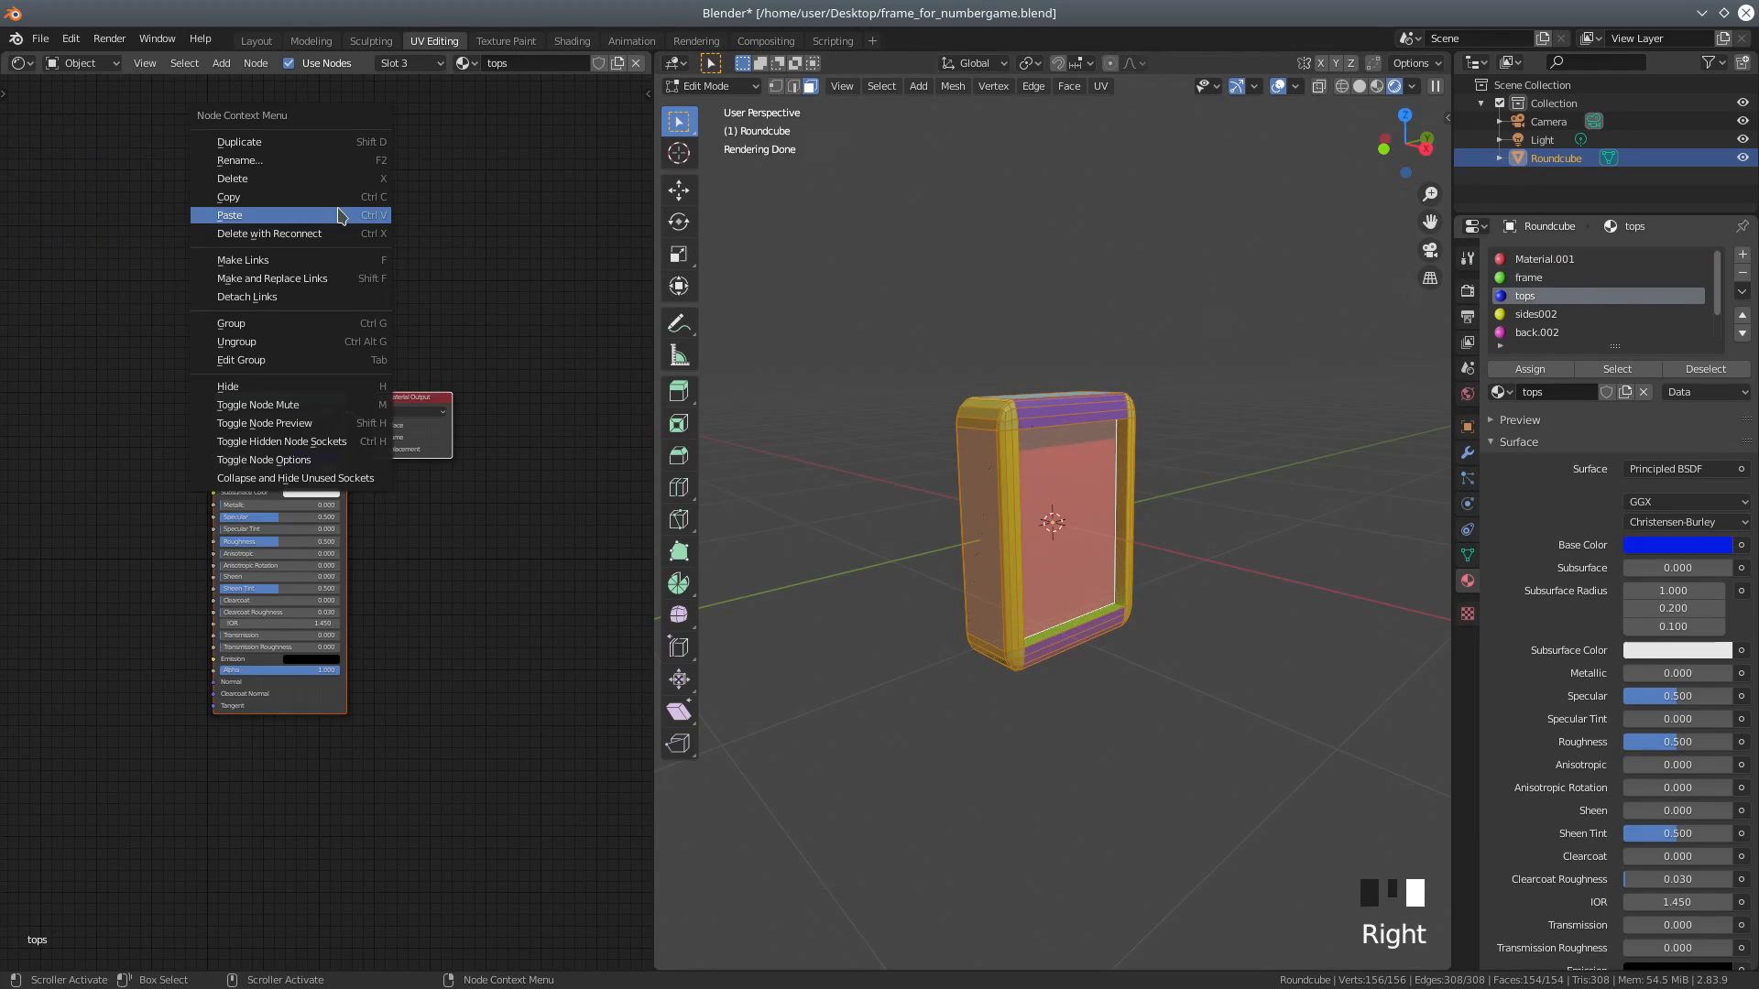
click(335, 218)
Step: Paste the copied texture nodes into the sides002 and back.002 materials
click(1525, 316)
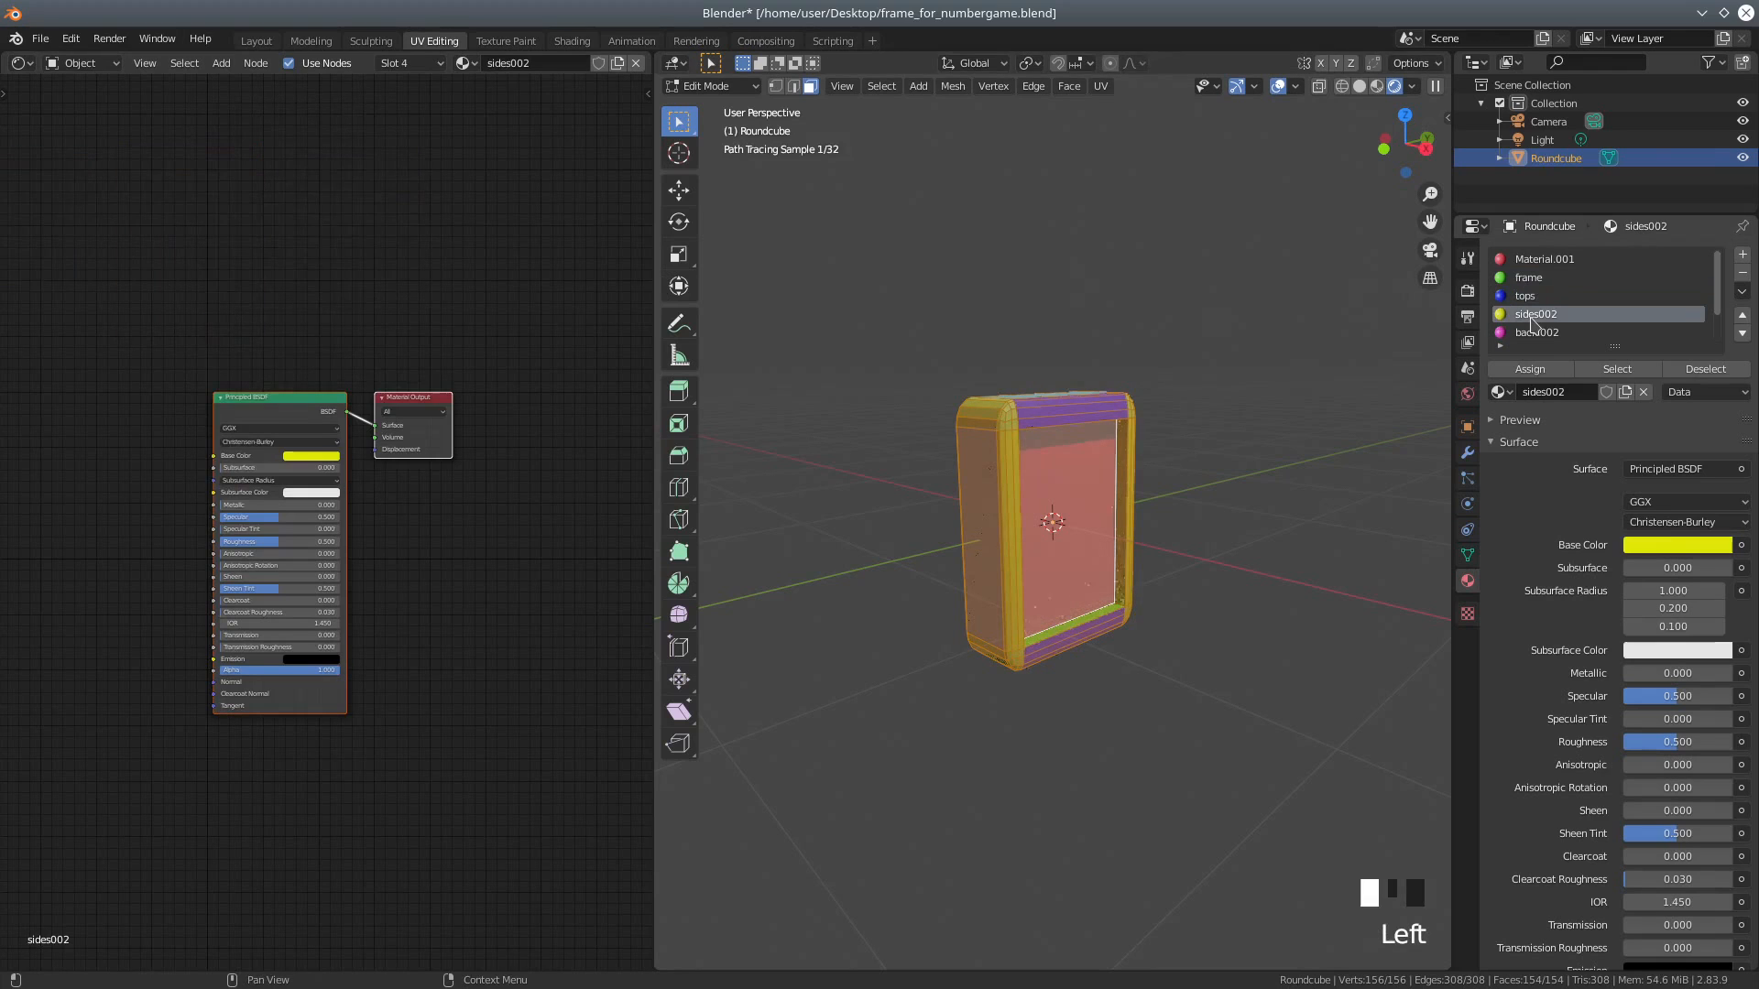
right_click(315, 215)
click(301, 217)
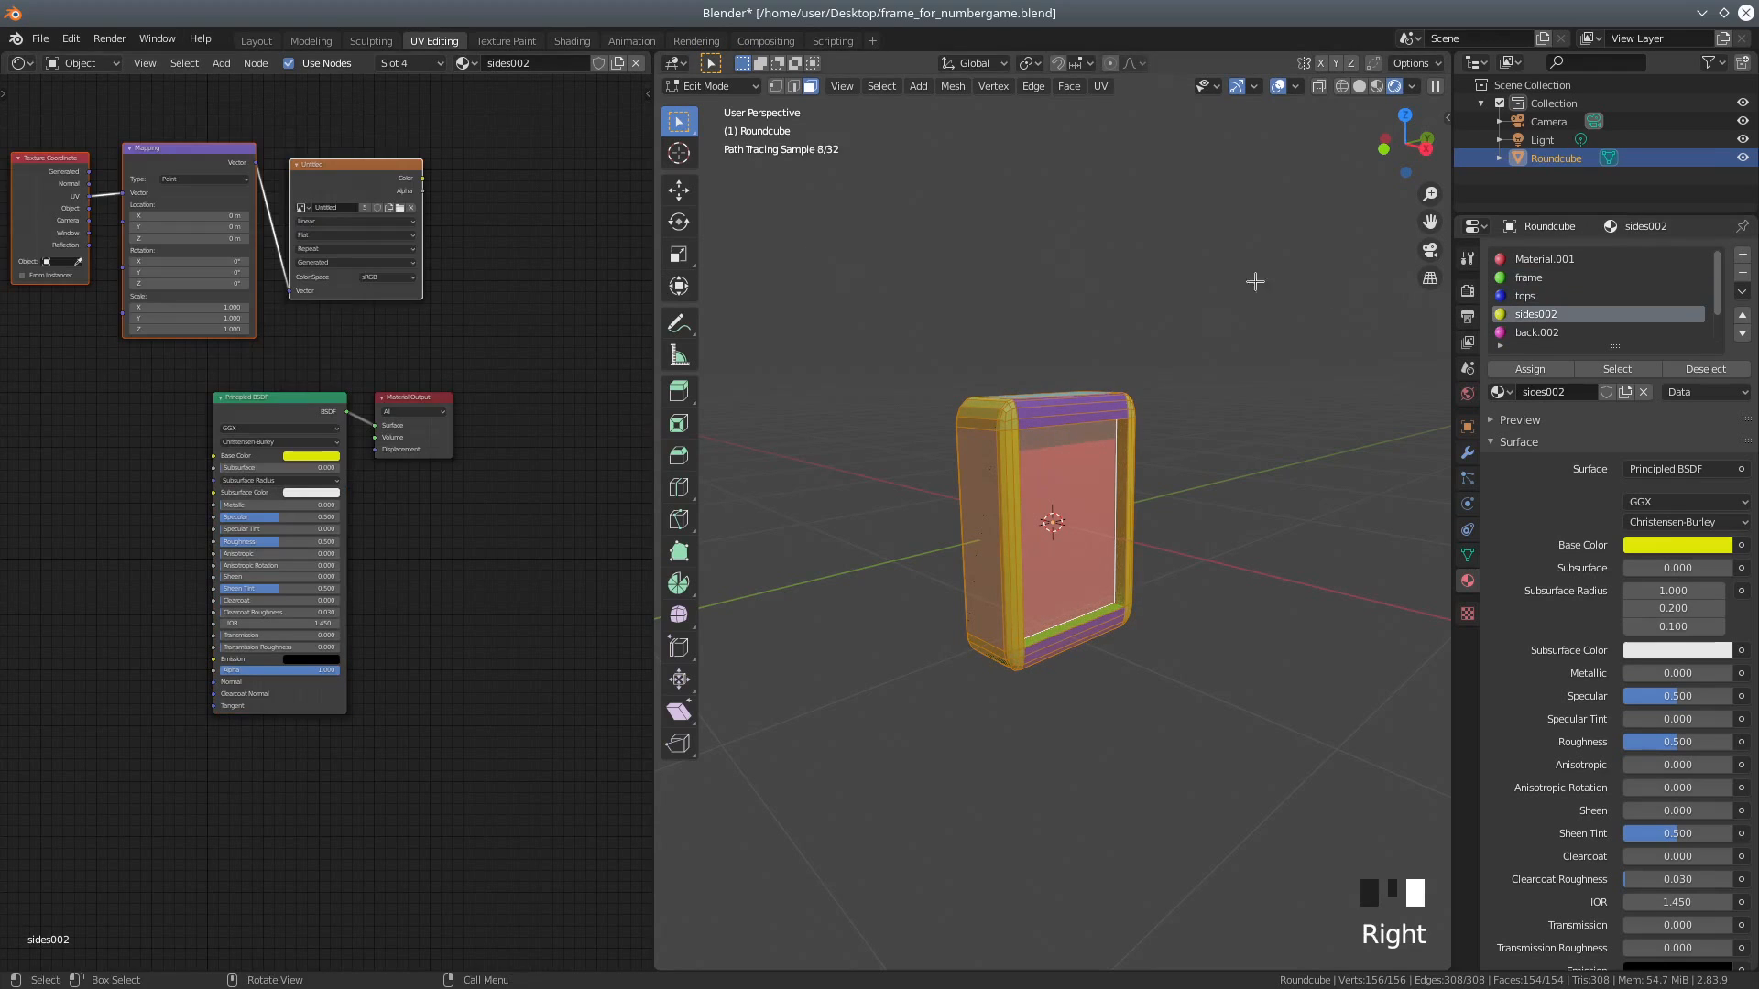
click(1563, 335)
right_click(249, 225)
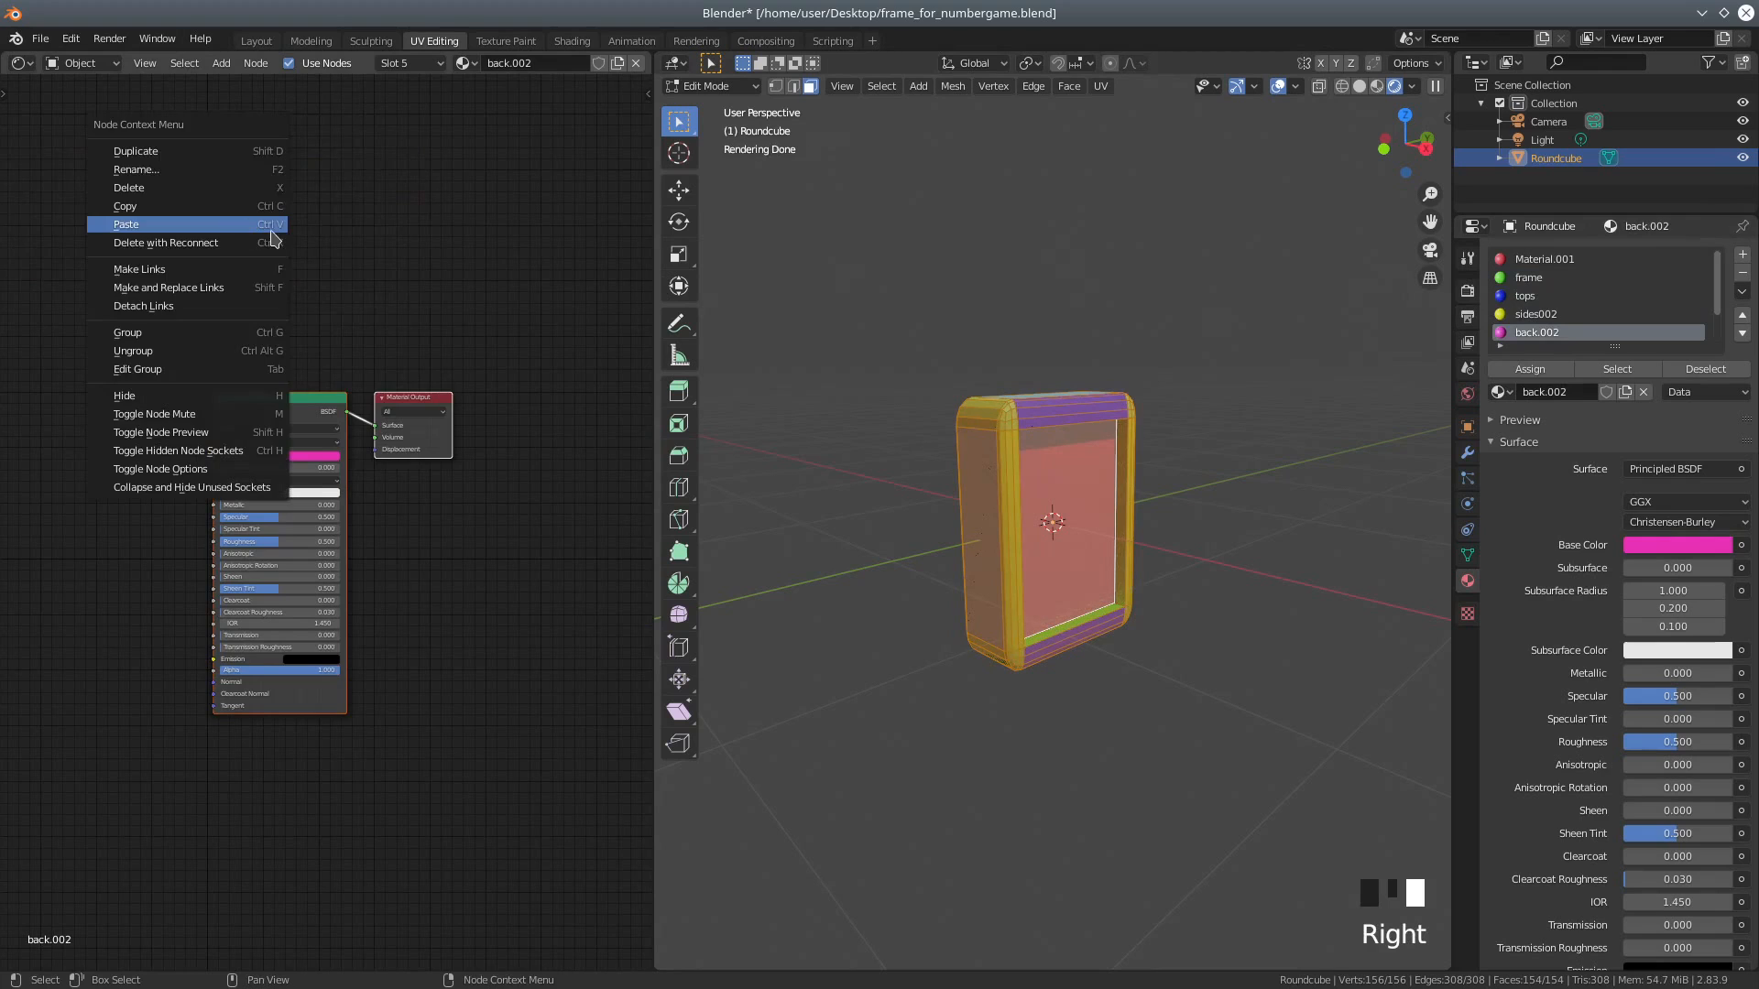
click(240, 225)
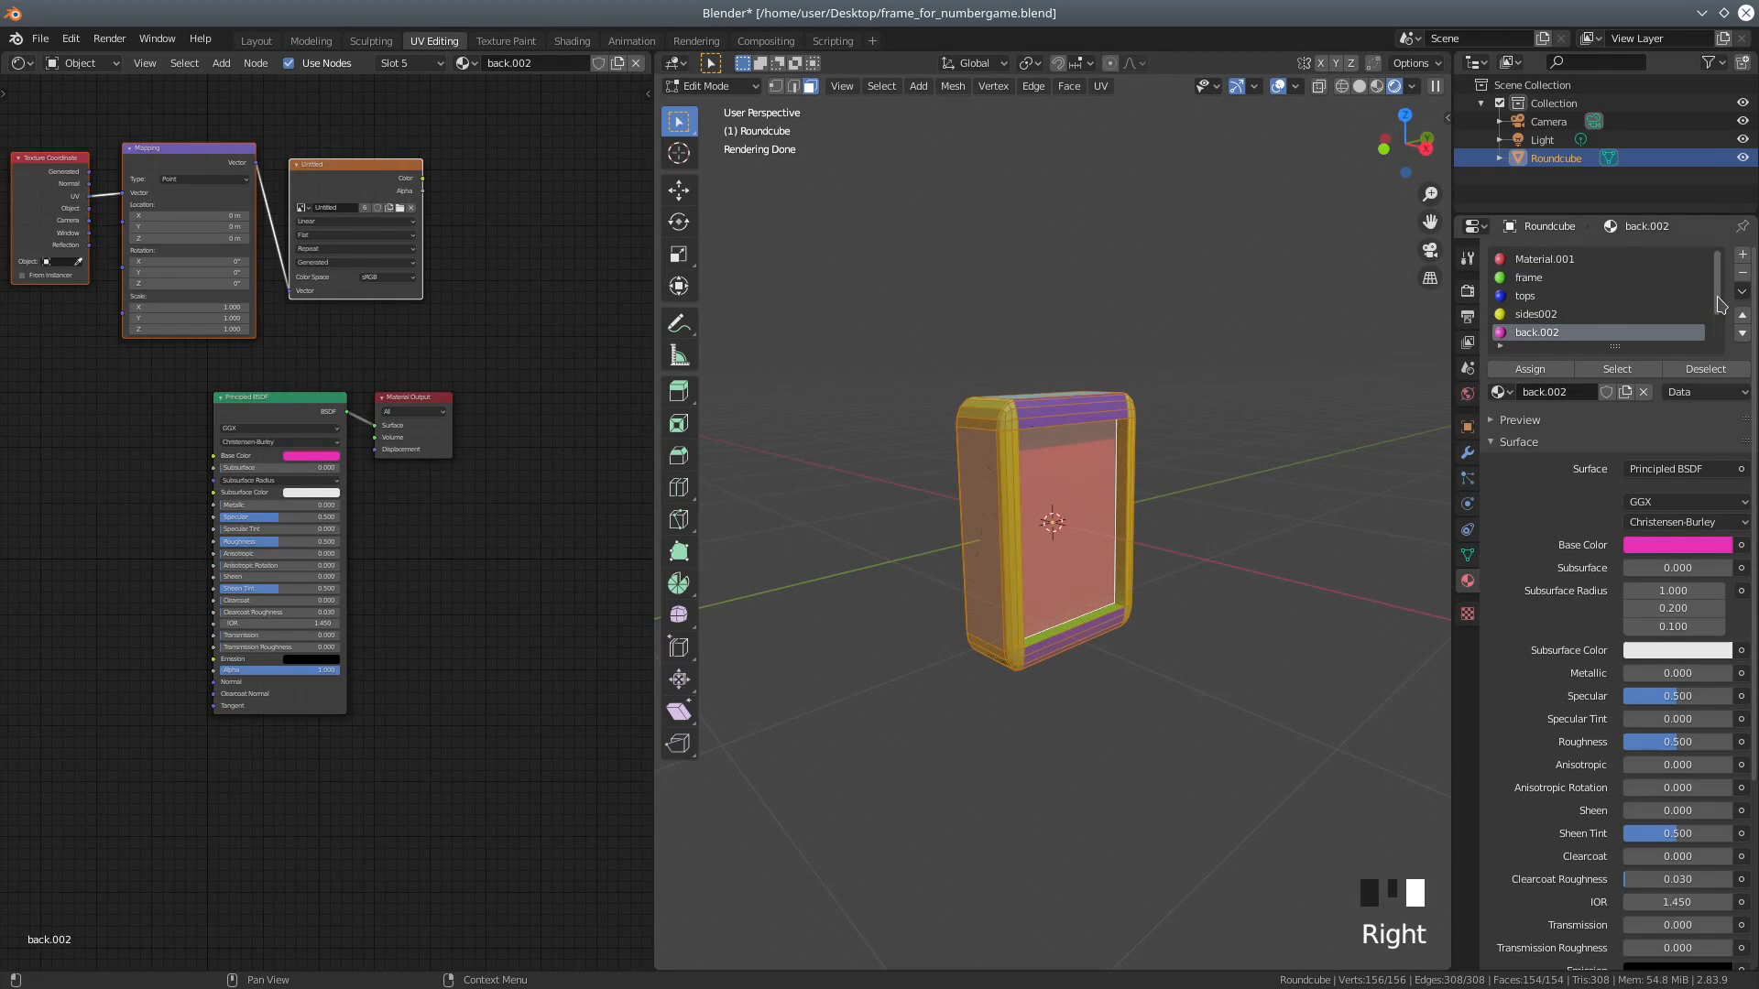
Step: Paste the copied texture nodes into the bottom.002 material
drag(1720, 305, 1722, 332)
click(1557, 314)
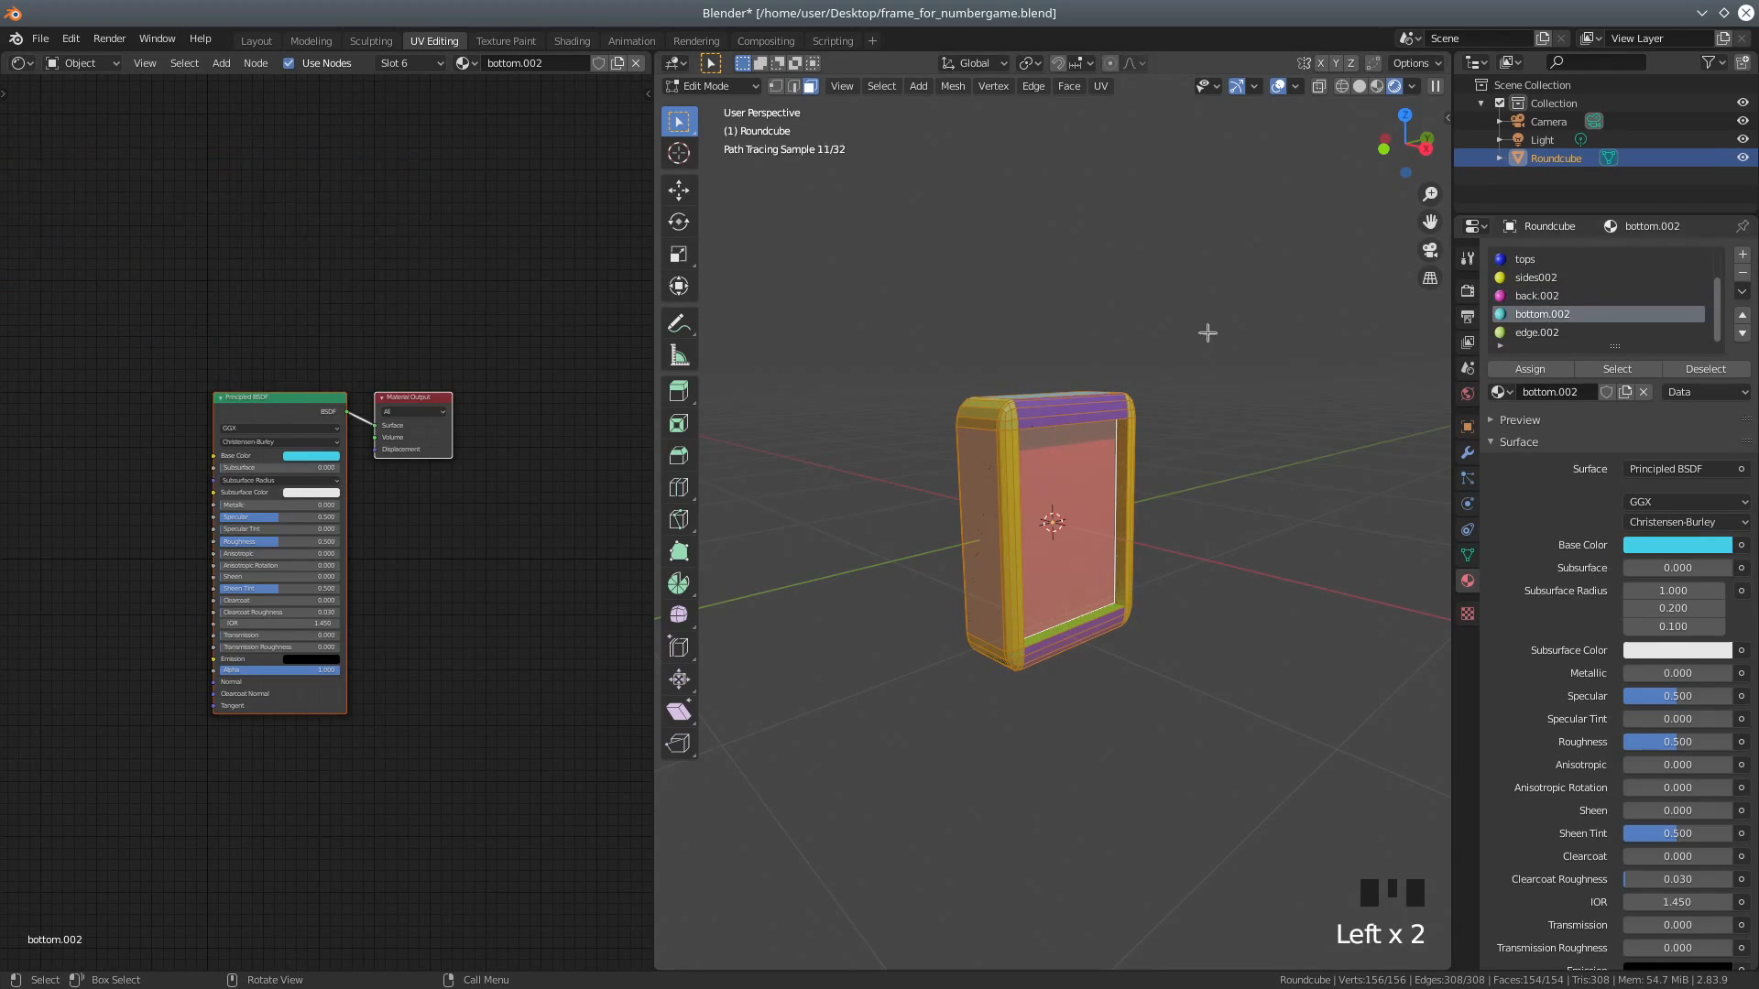
right_click(273, 237)
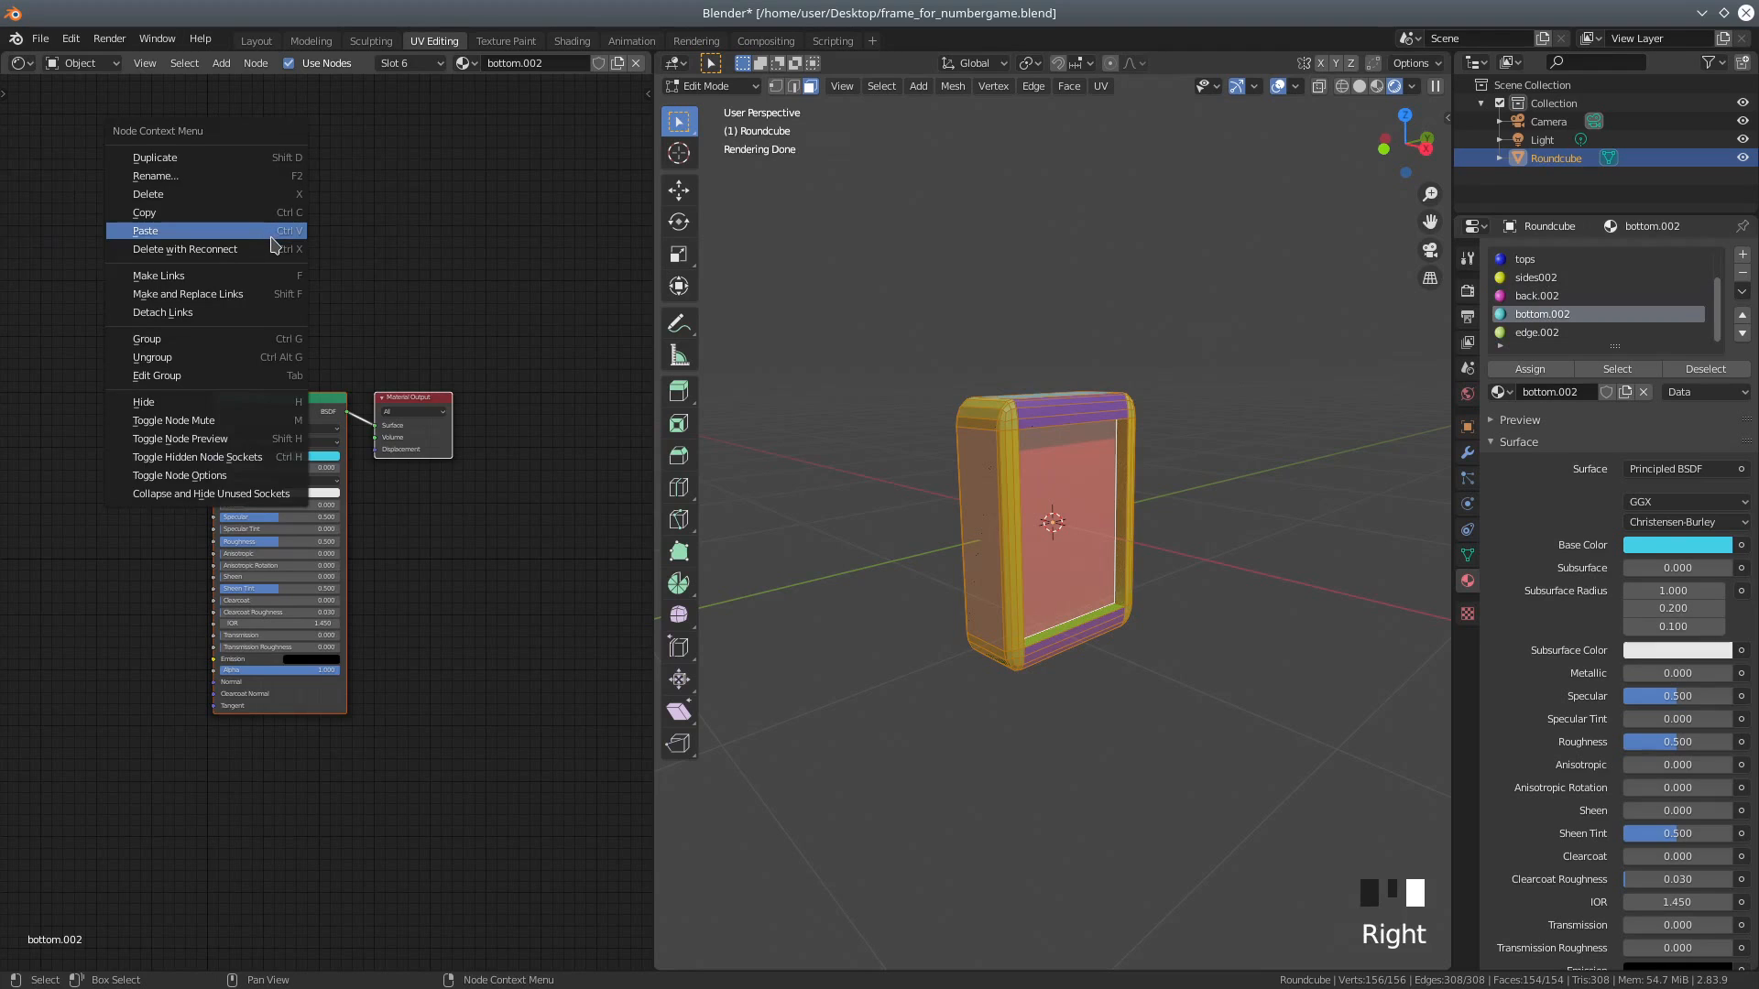
click(271, 235)
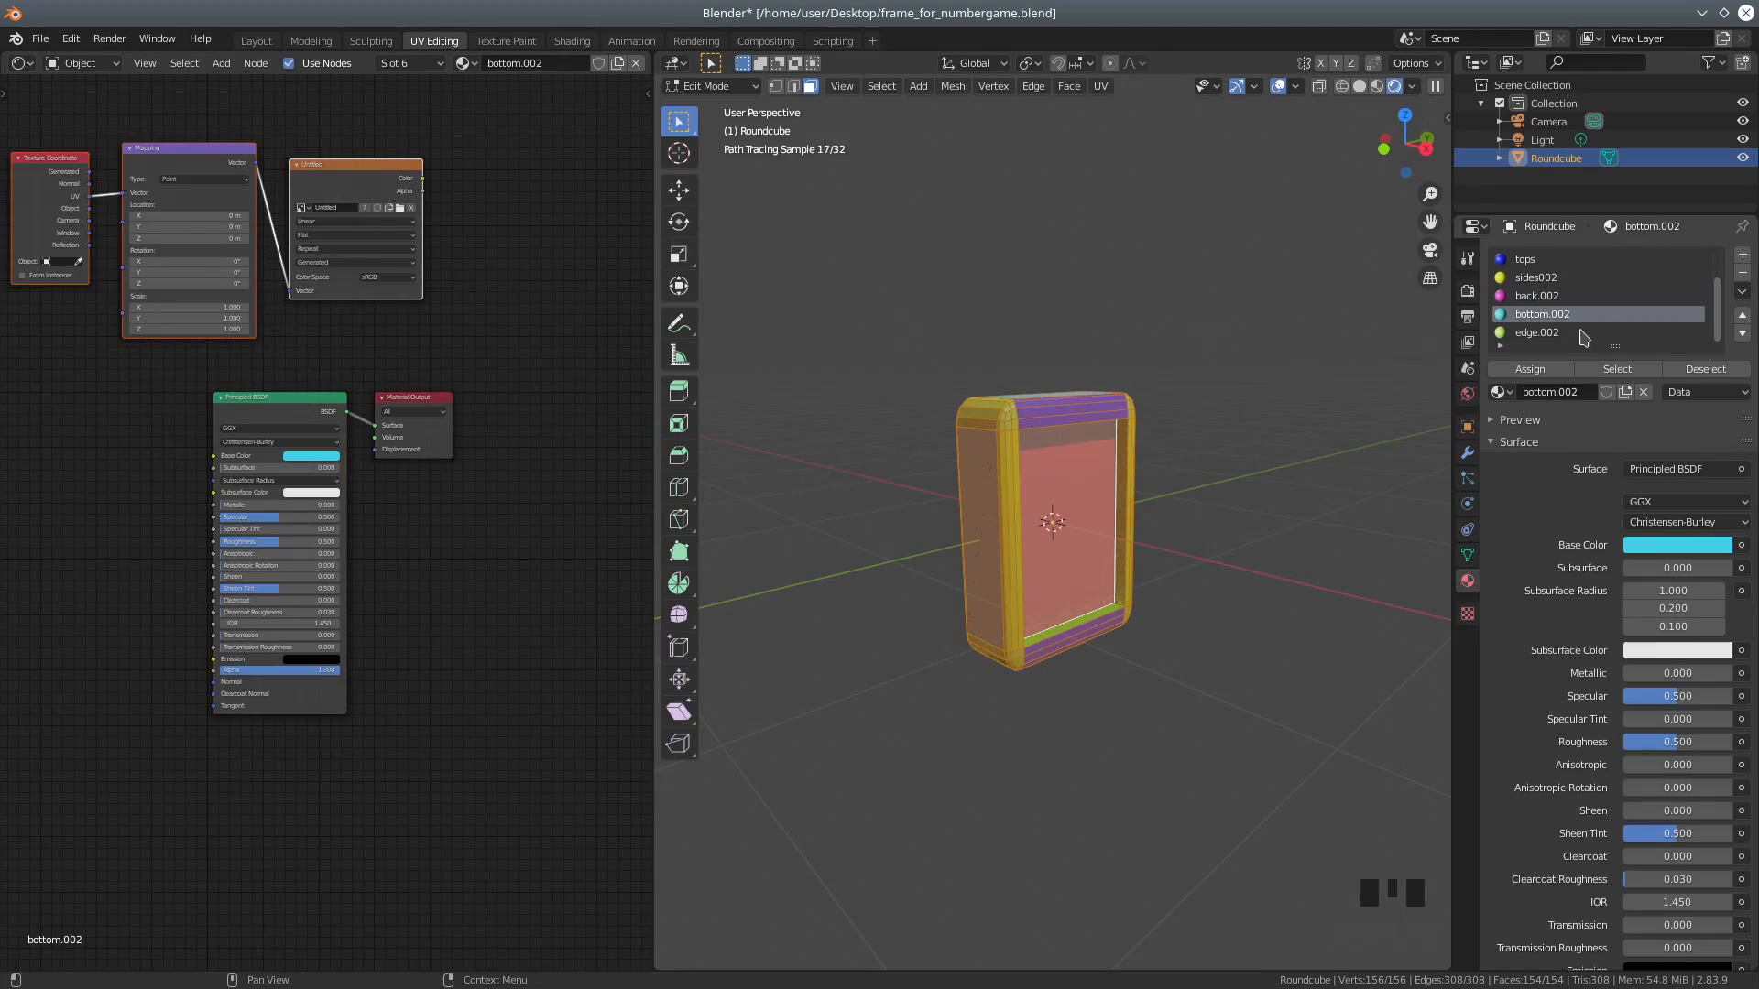
Step: Paste the copied texture nodes into the edge.002 material, leaving them unconnected to the shader
drag(1715, 324, 1716, 353)
middle_drag(1554, 341, 1553, 341)
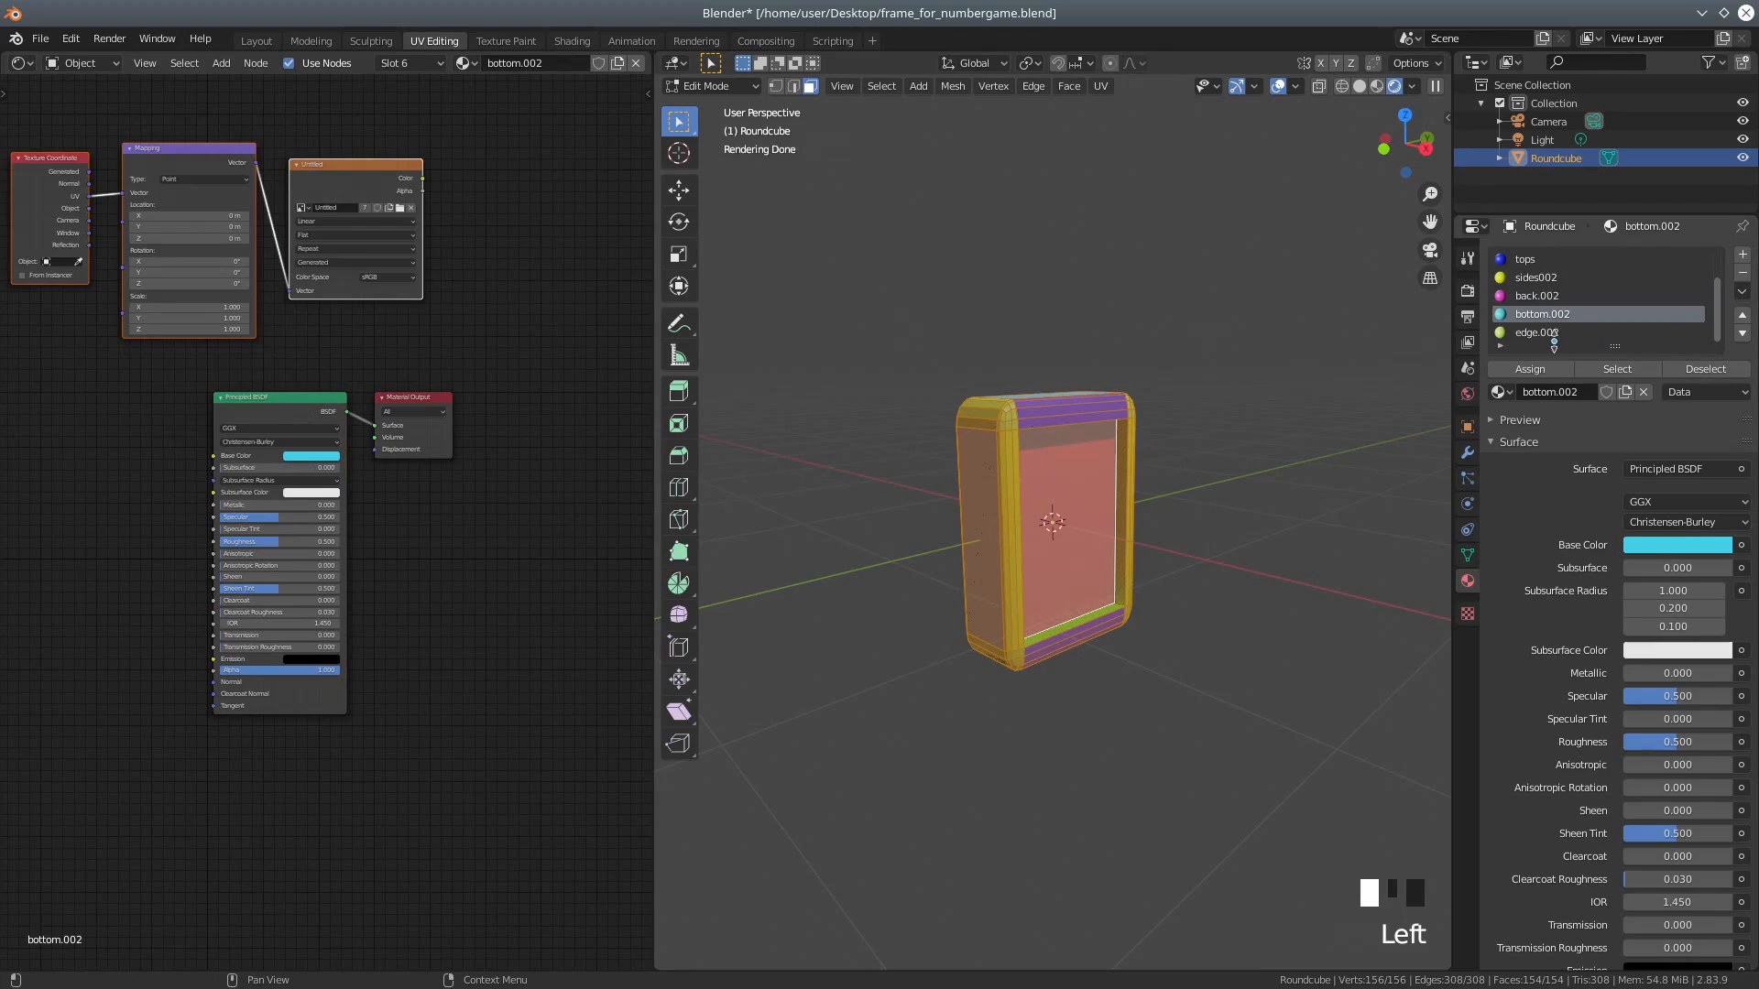
click(1554, 334)
right_click(256, 224)
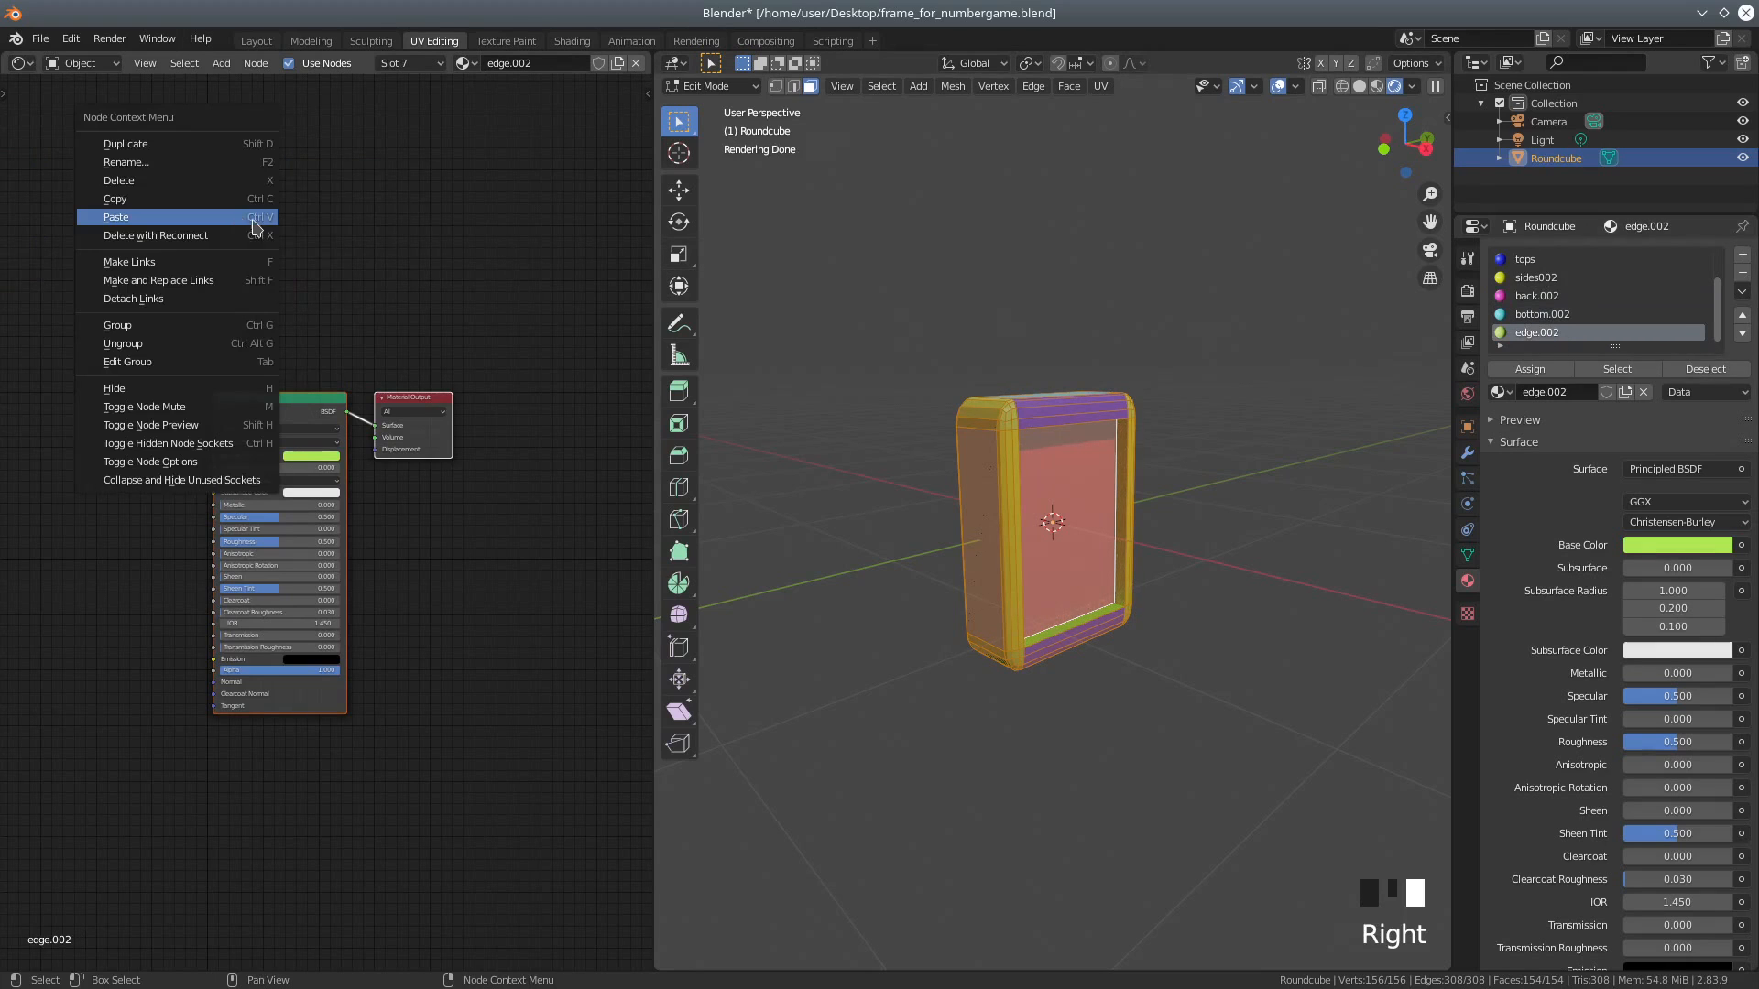
click(254, 227)
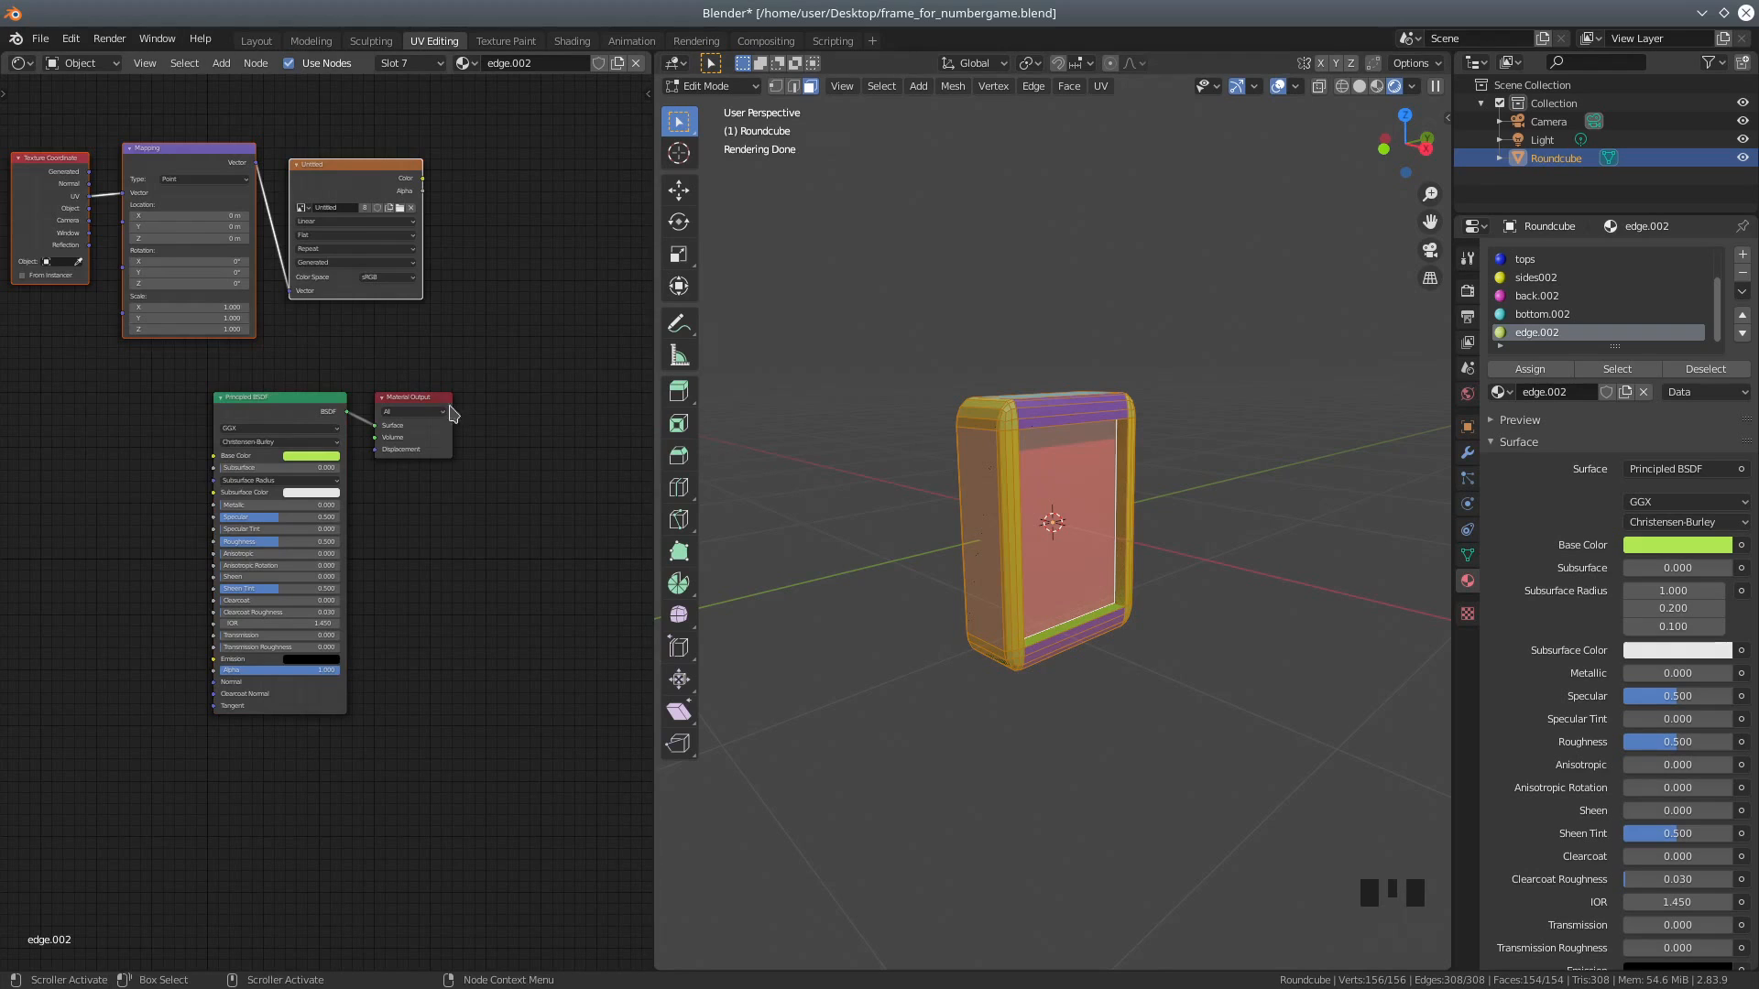
Step: Switch the node editing area to the UV Editor to show the Untitled image with the frame's UV layout
click(22, 64)
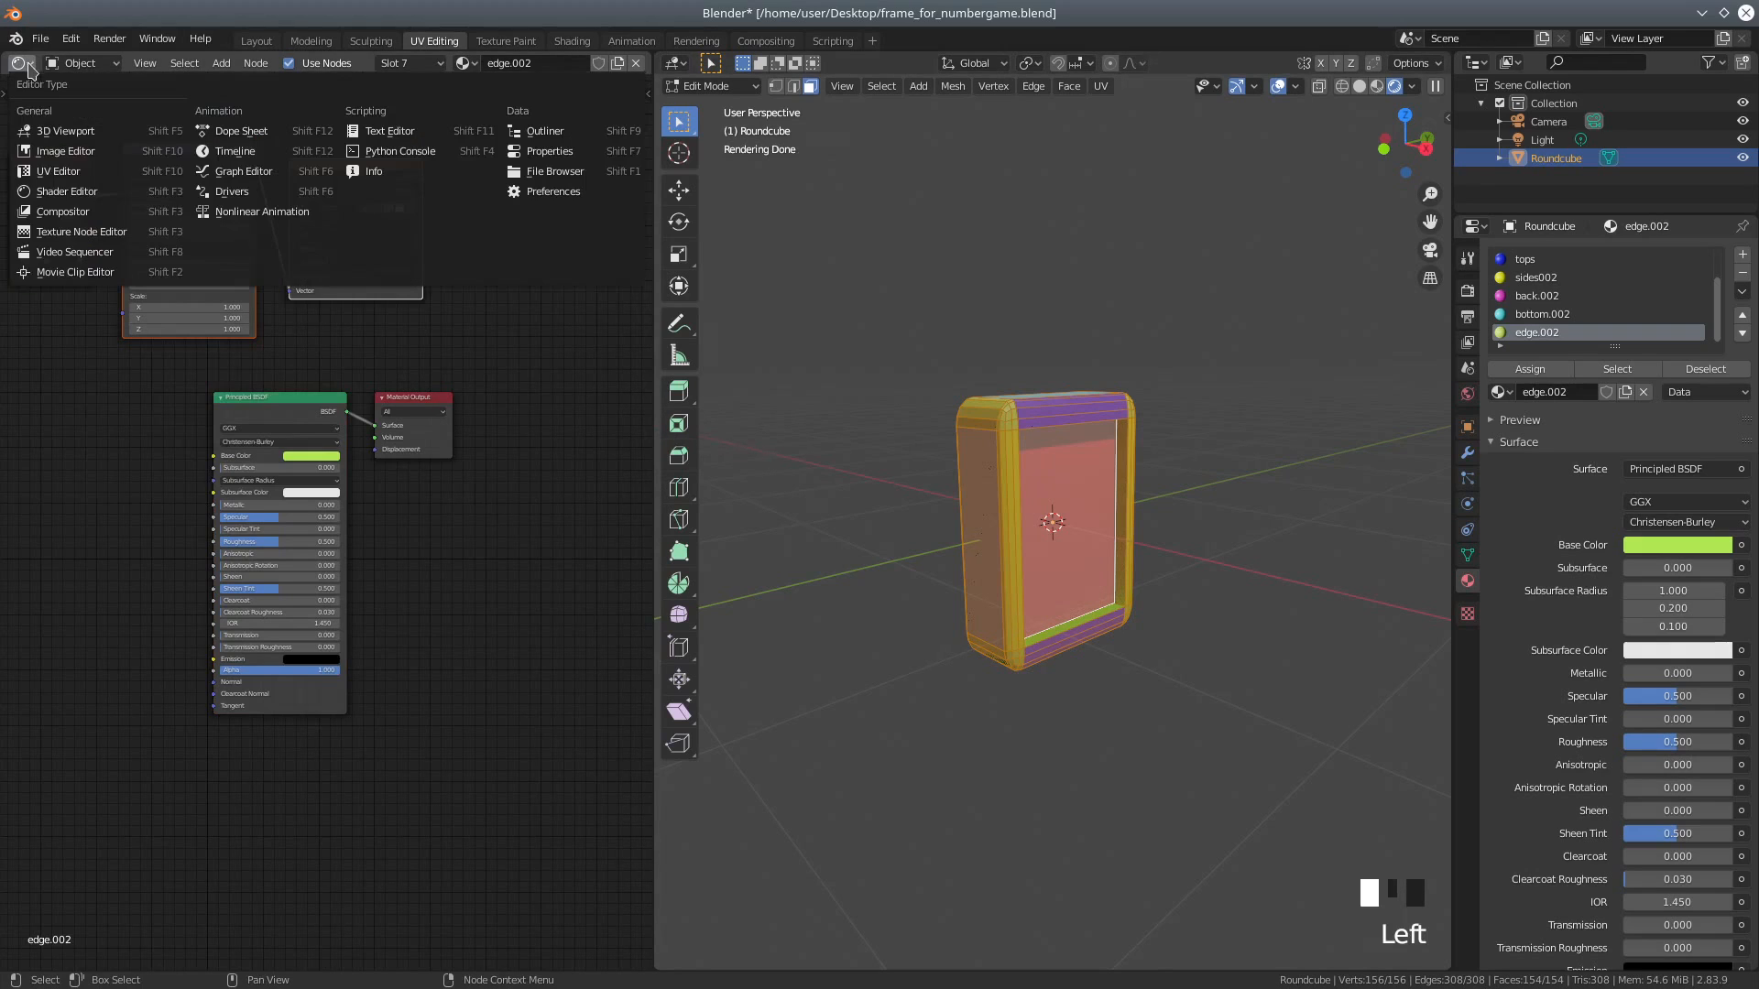
click(50, 172)
scroll(541, 497, up, 2)
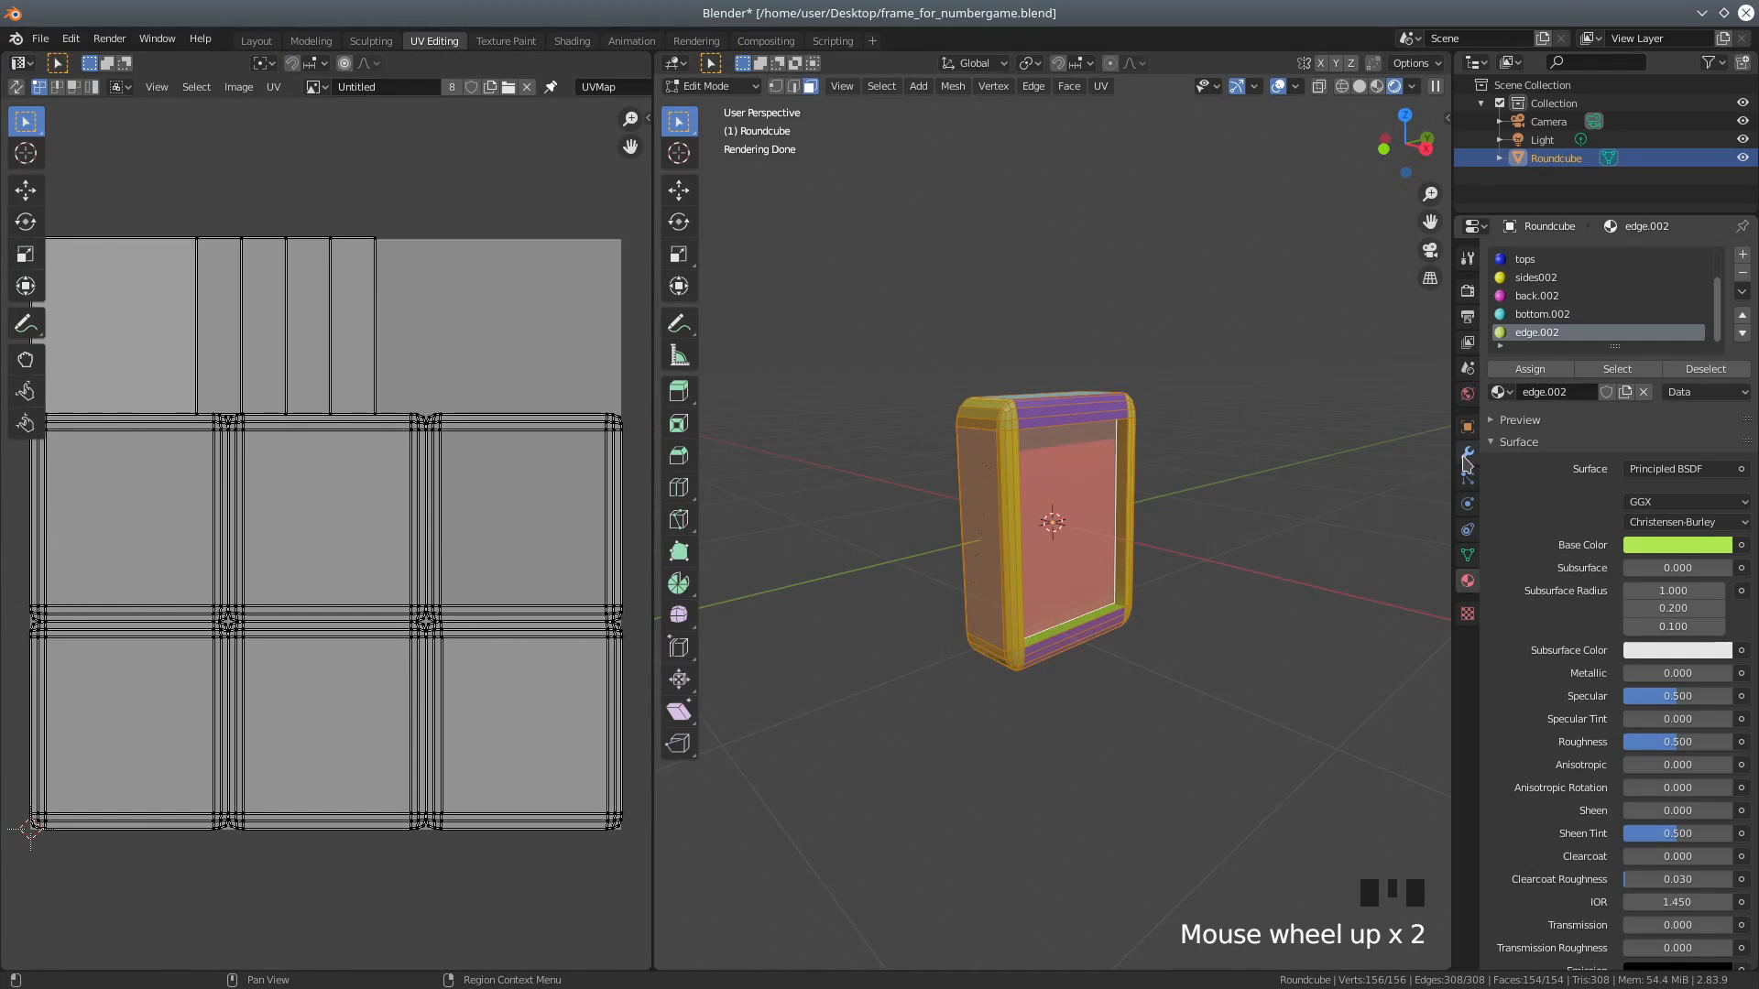
Step: Widen the properties area and bake the Diffuse type in Cycles, with Direct and Indirect influence off and only Color on
drag(1452, 455, 1343, 454)
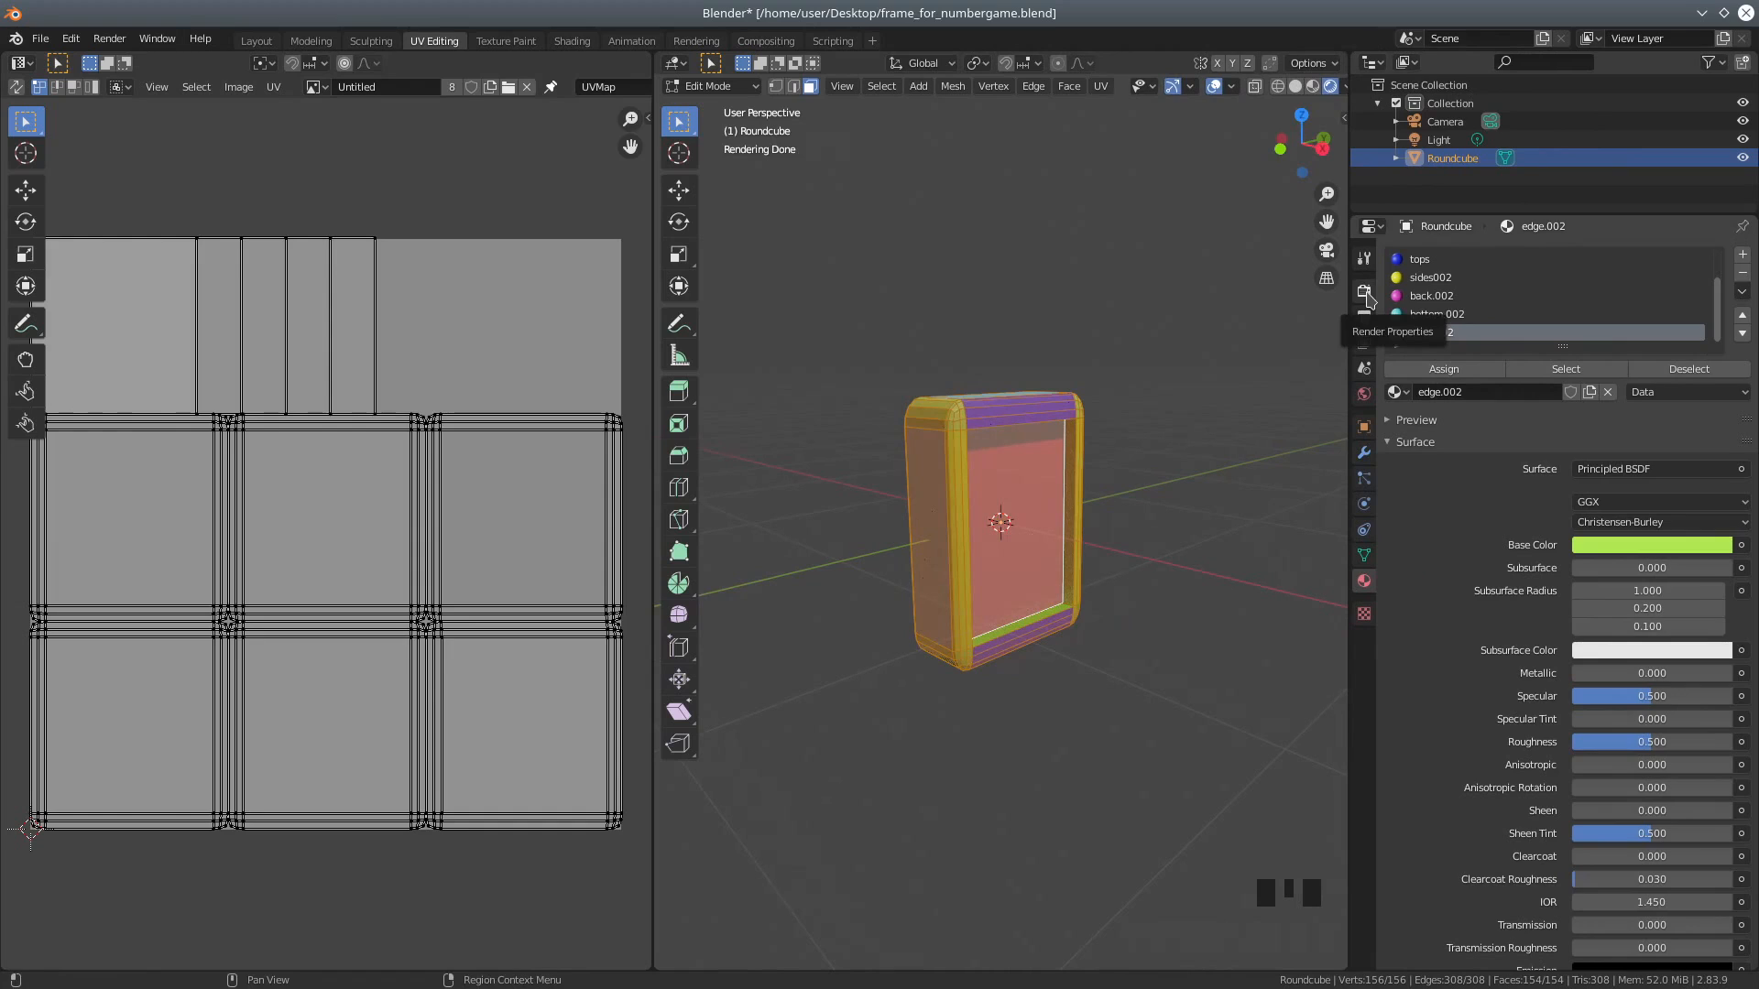
click(1364, 291)
scroll(1512, 467, down, 1)
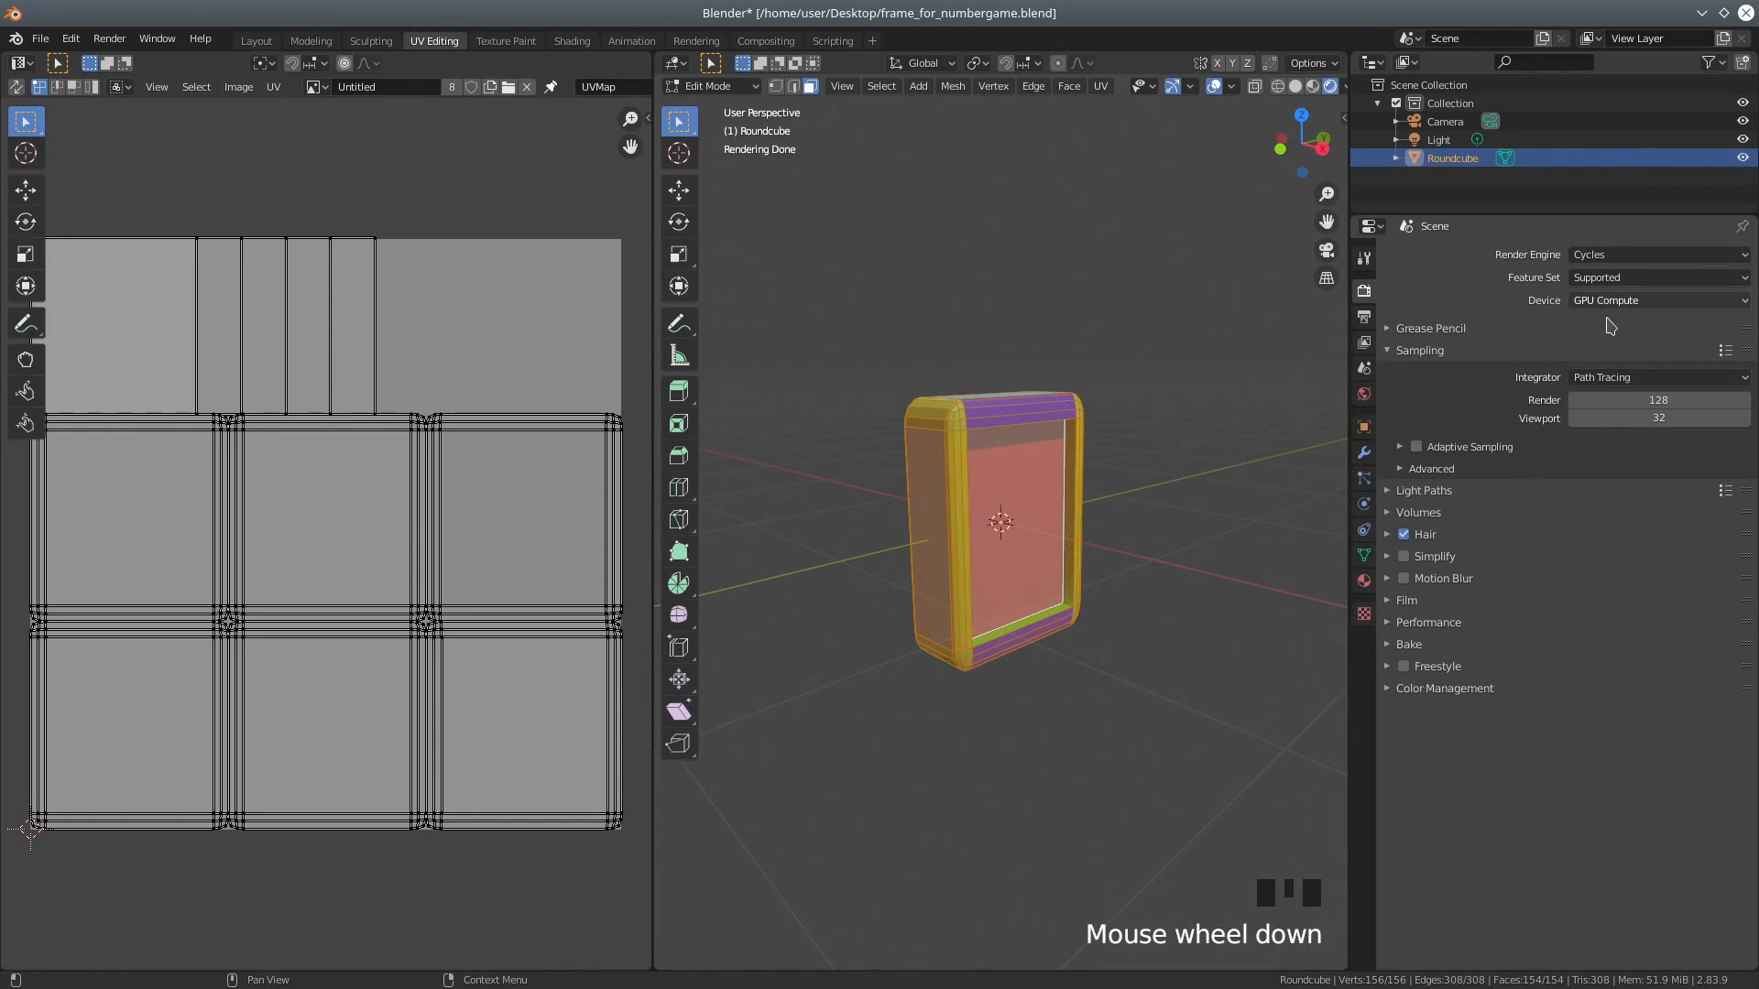
click(1388, 645)
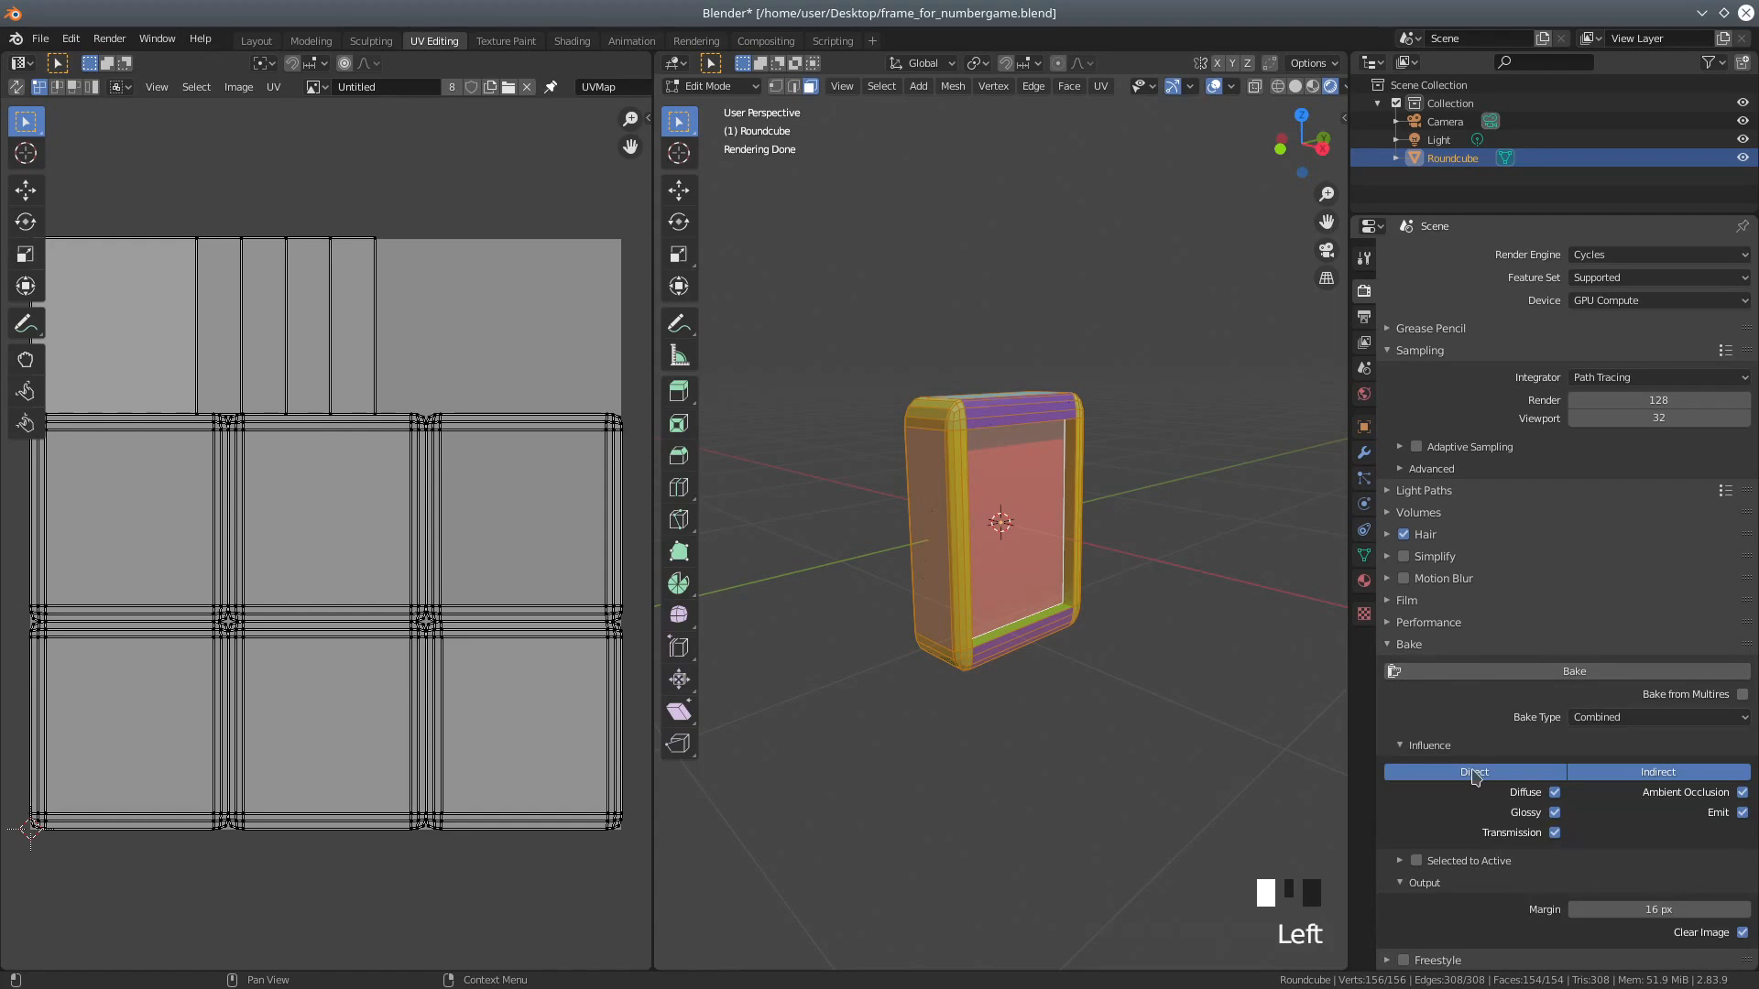
scroll(1471, 753, down, 2)
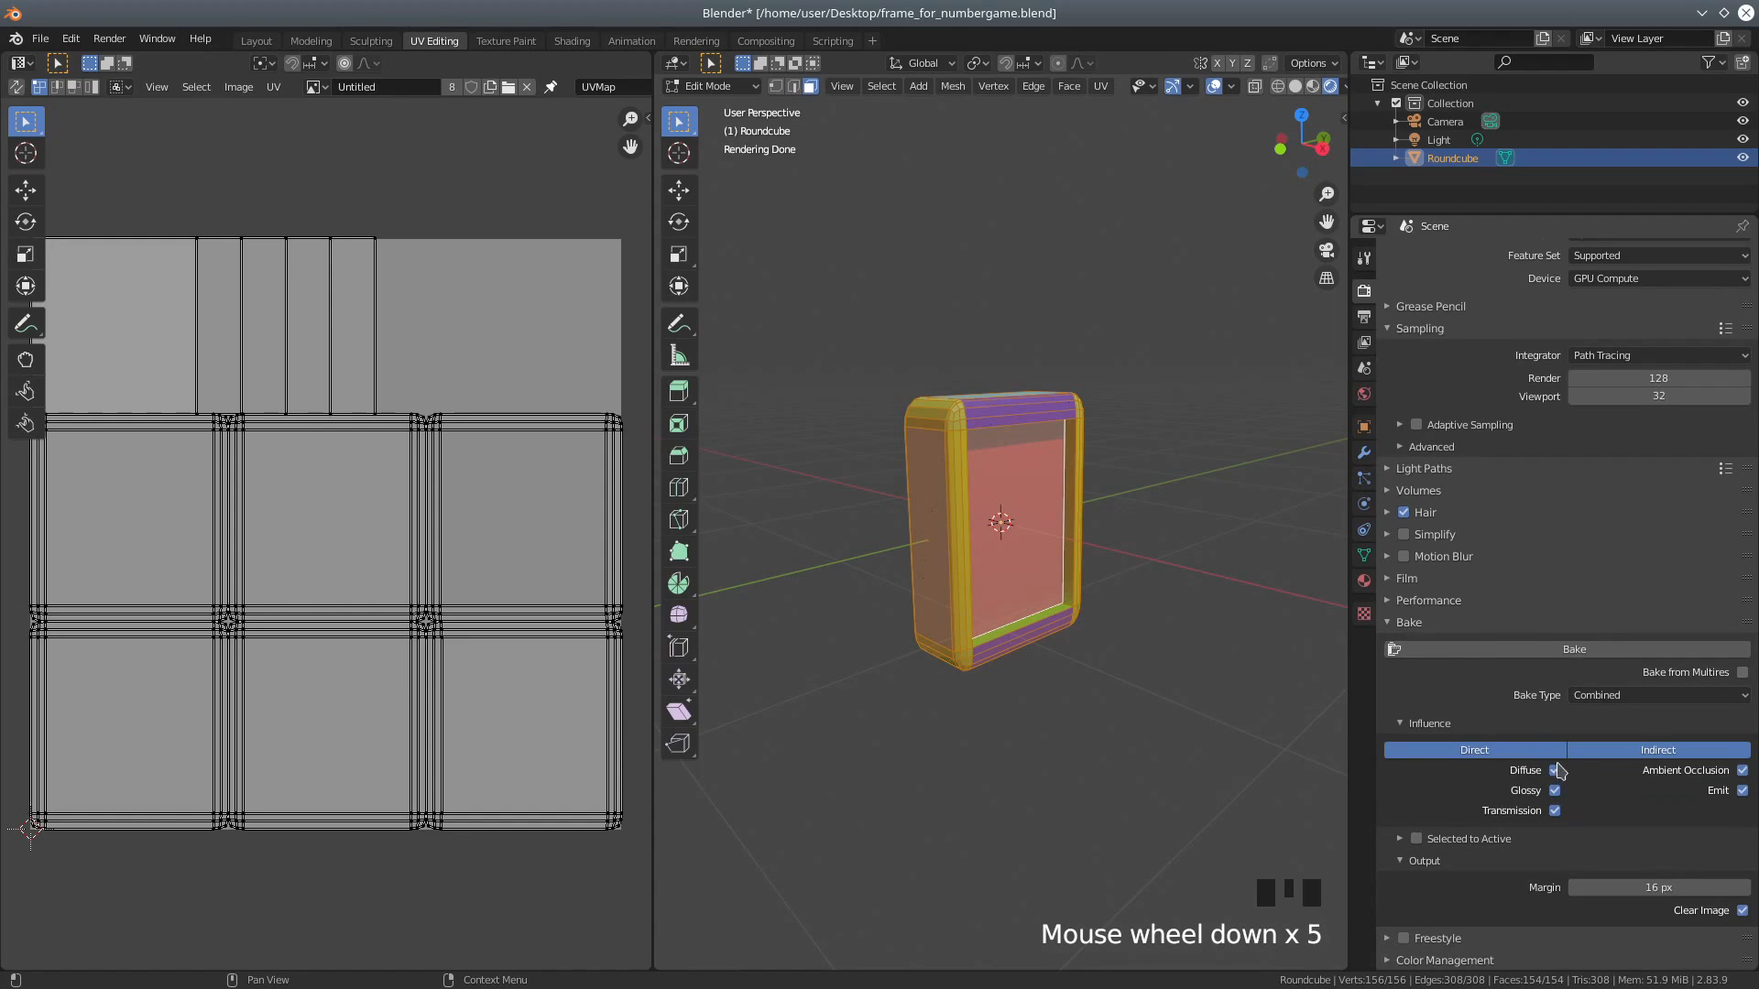
click(1638, 700)
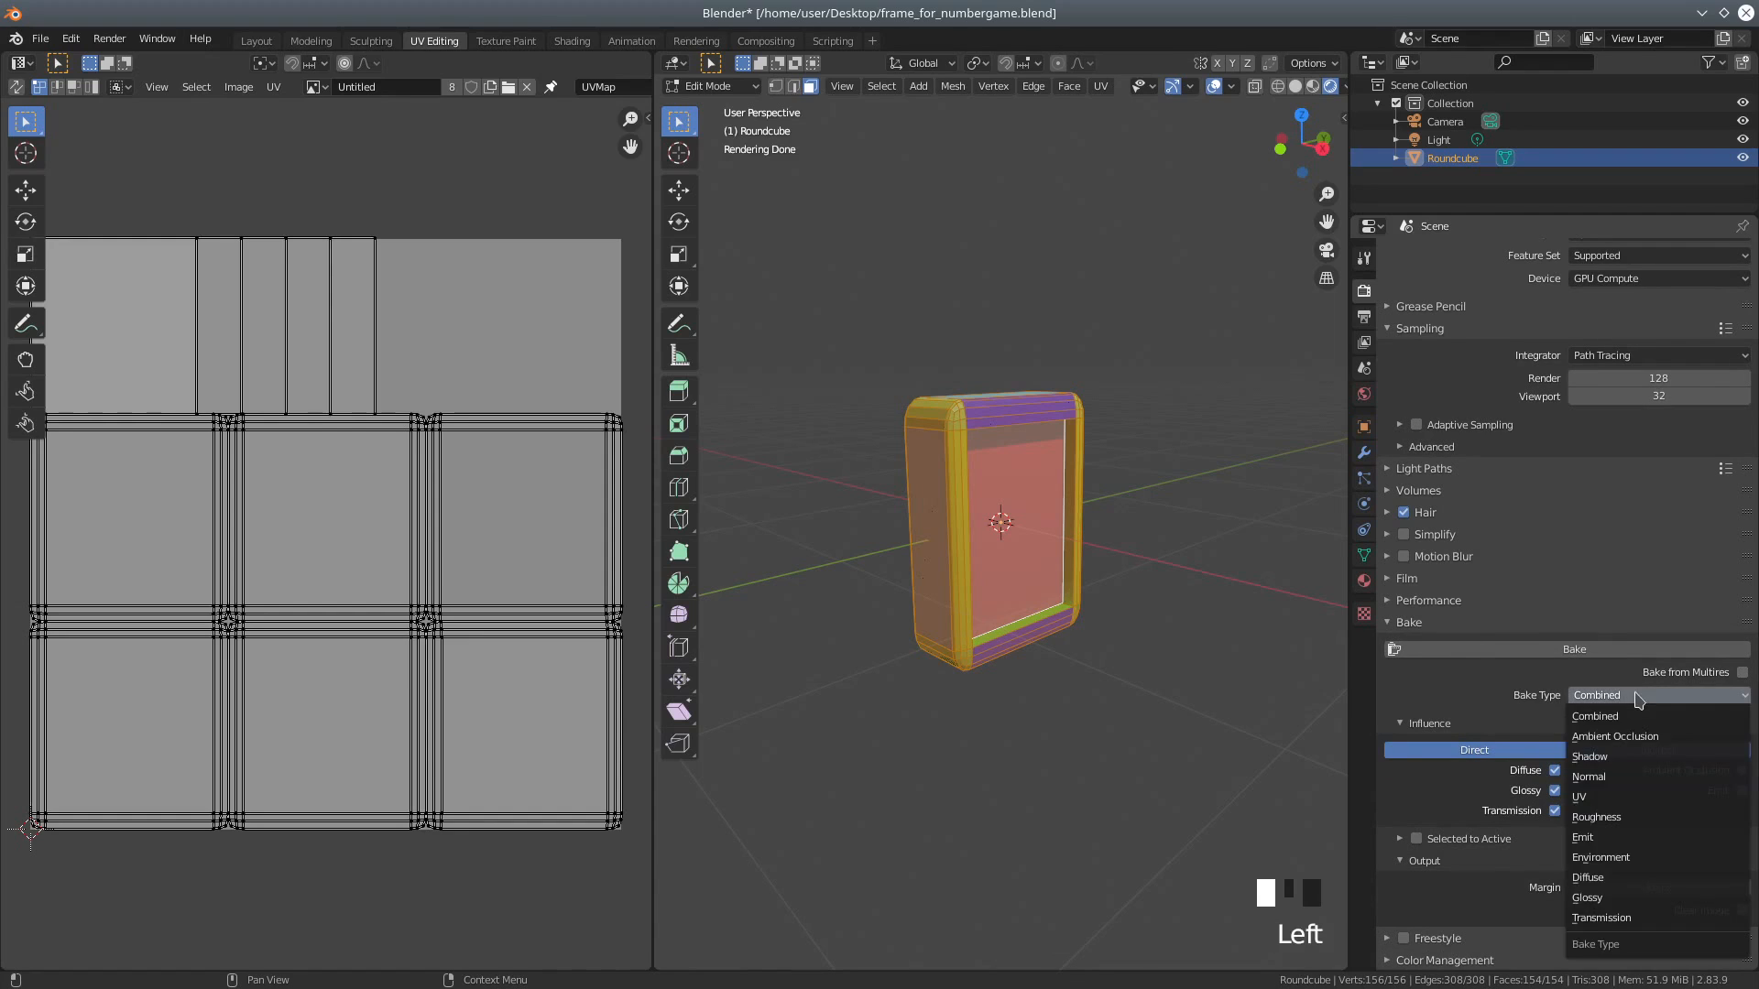
click(1593, 879)
click(1456, 772)
click(1566, 772)
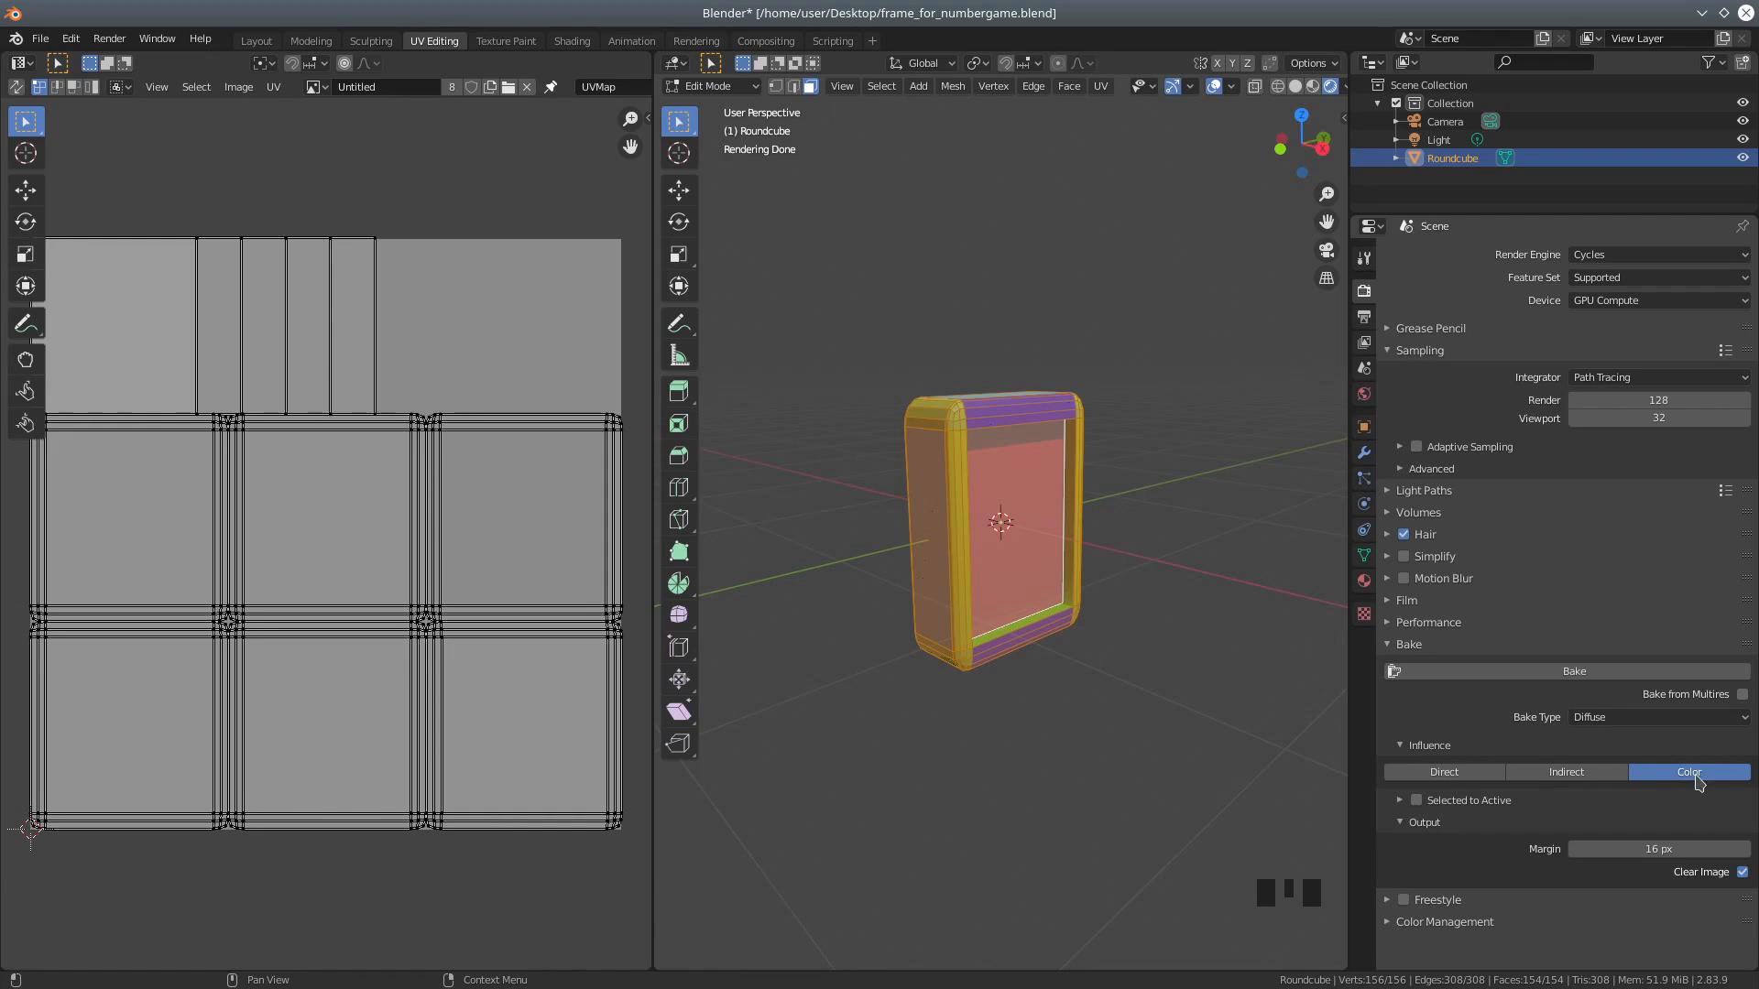
click(1546, 673)
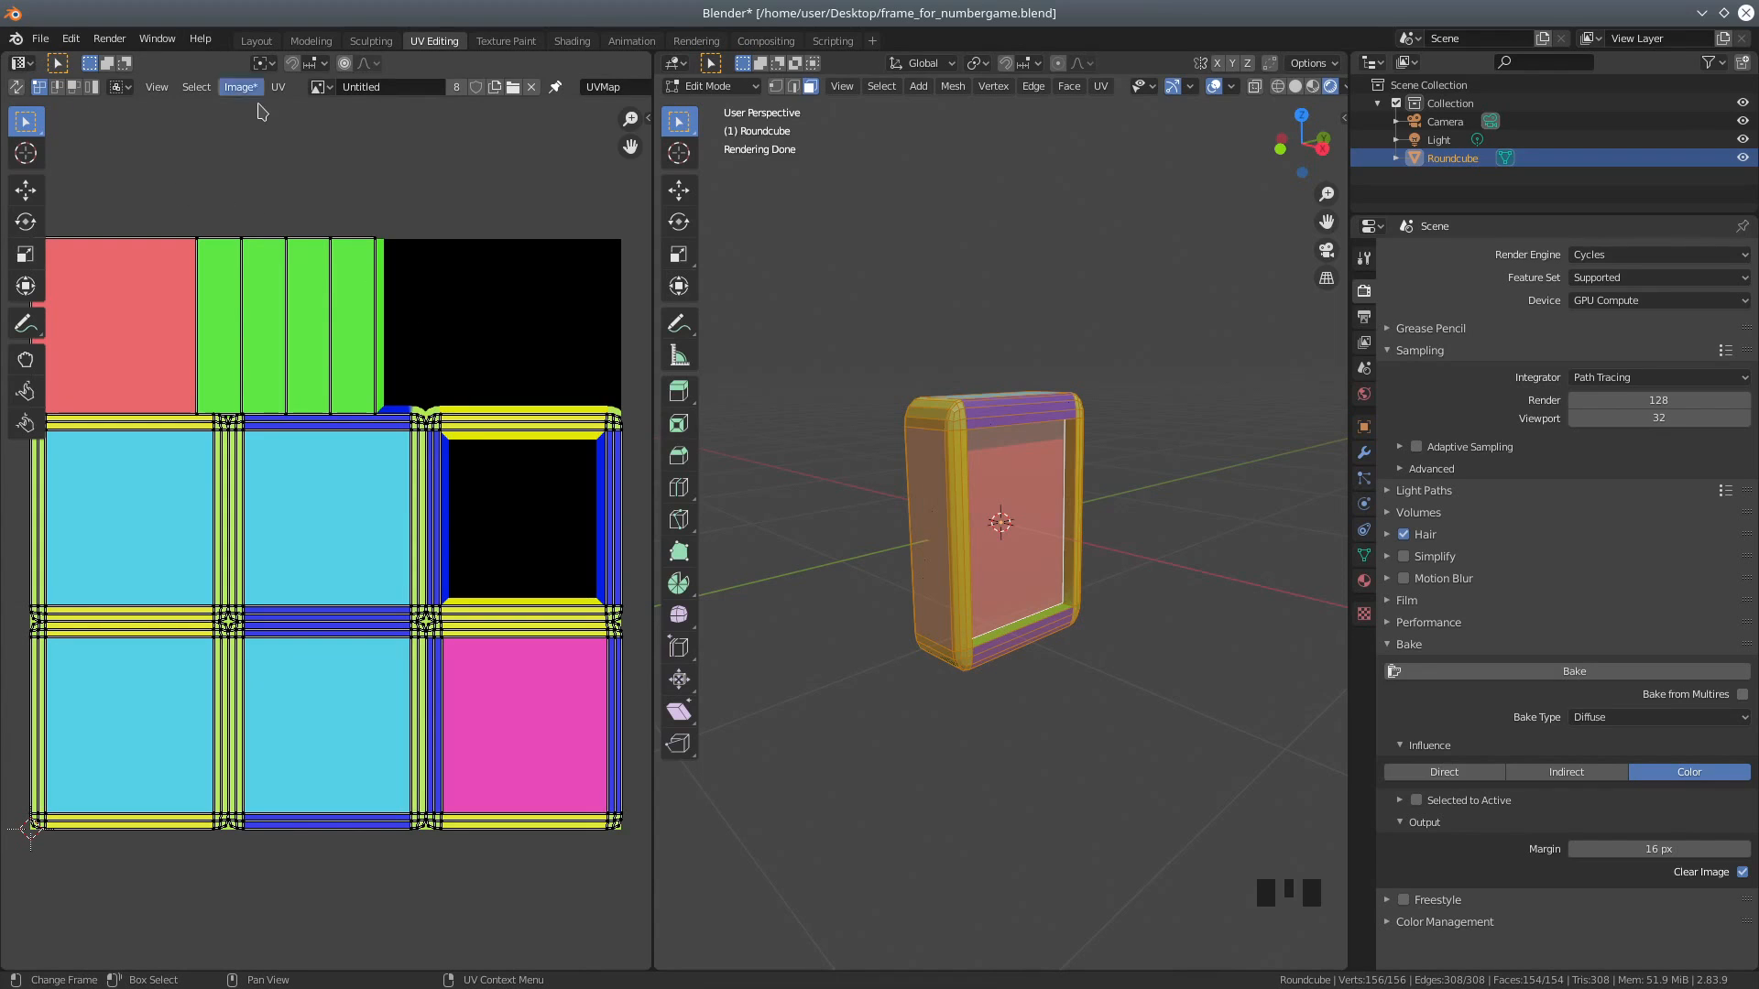
Step: Toggle the external data option that automatically packs files into the .blend
click(42, 41)
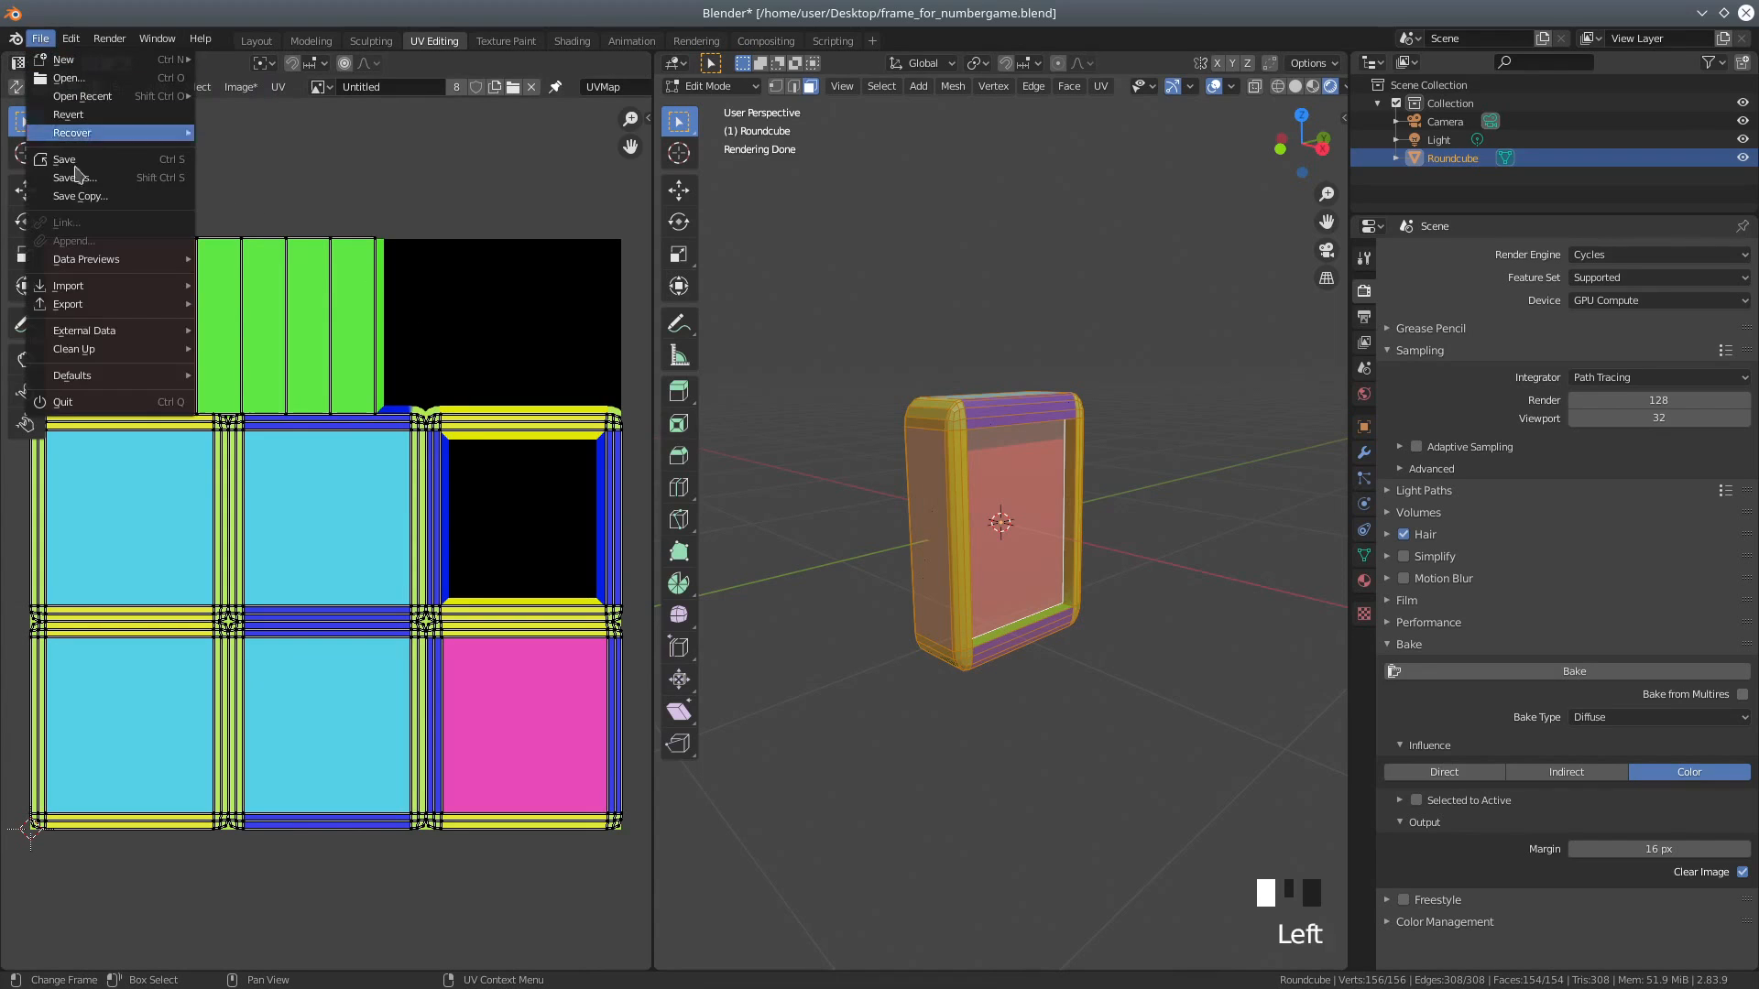
mouse_move(99, 339)
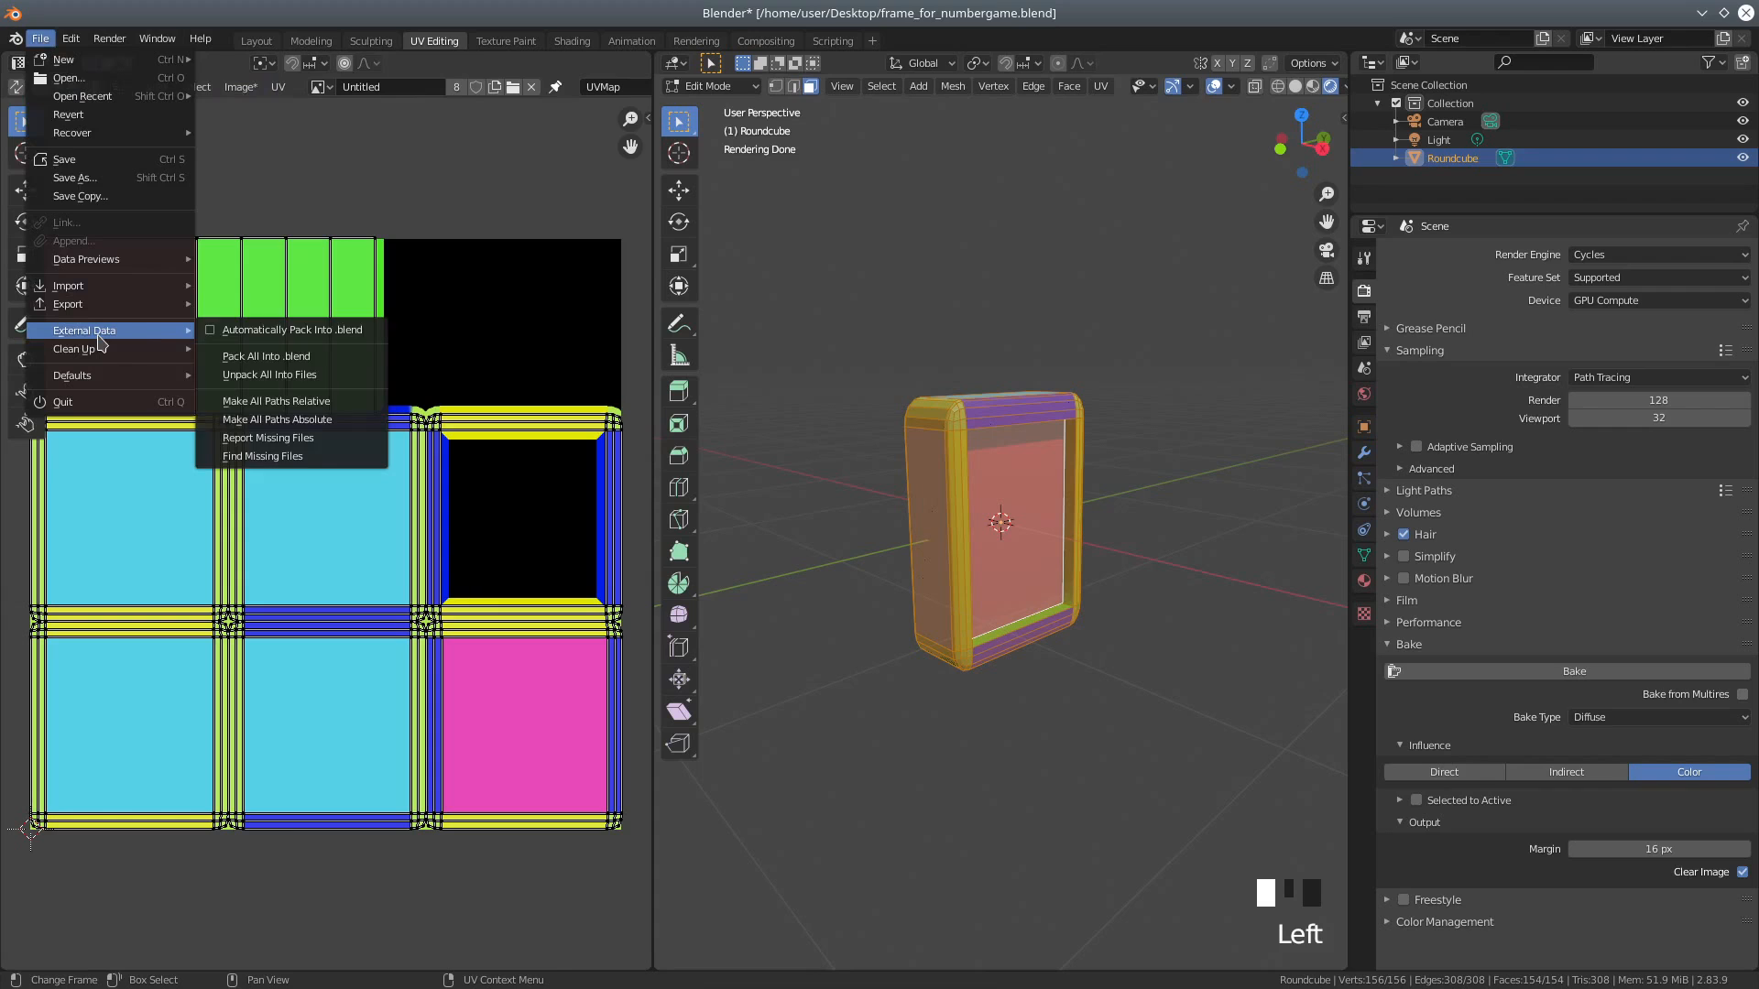
click(211, 332)
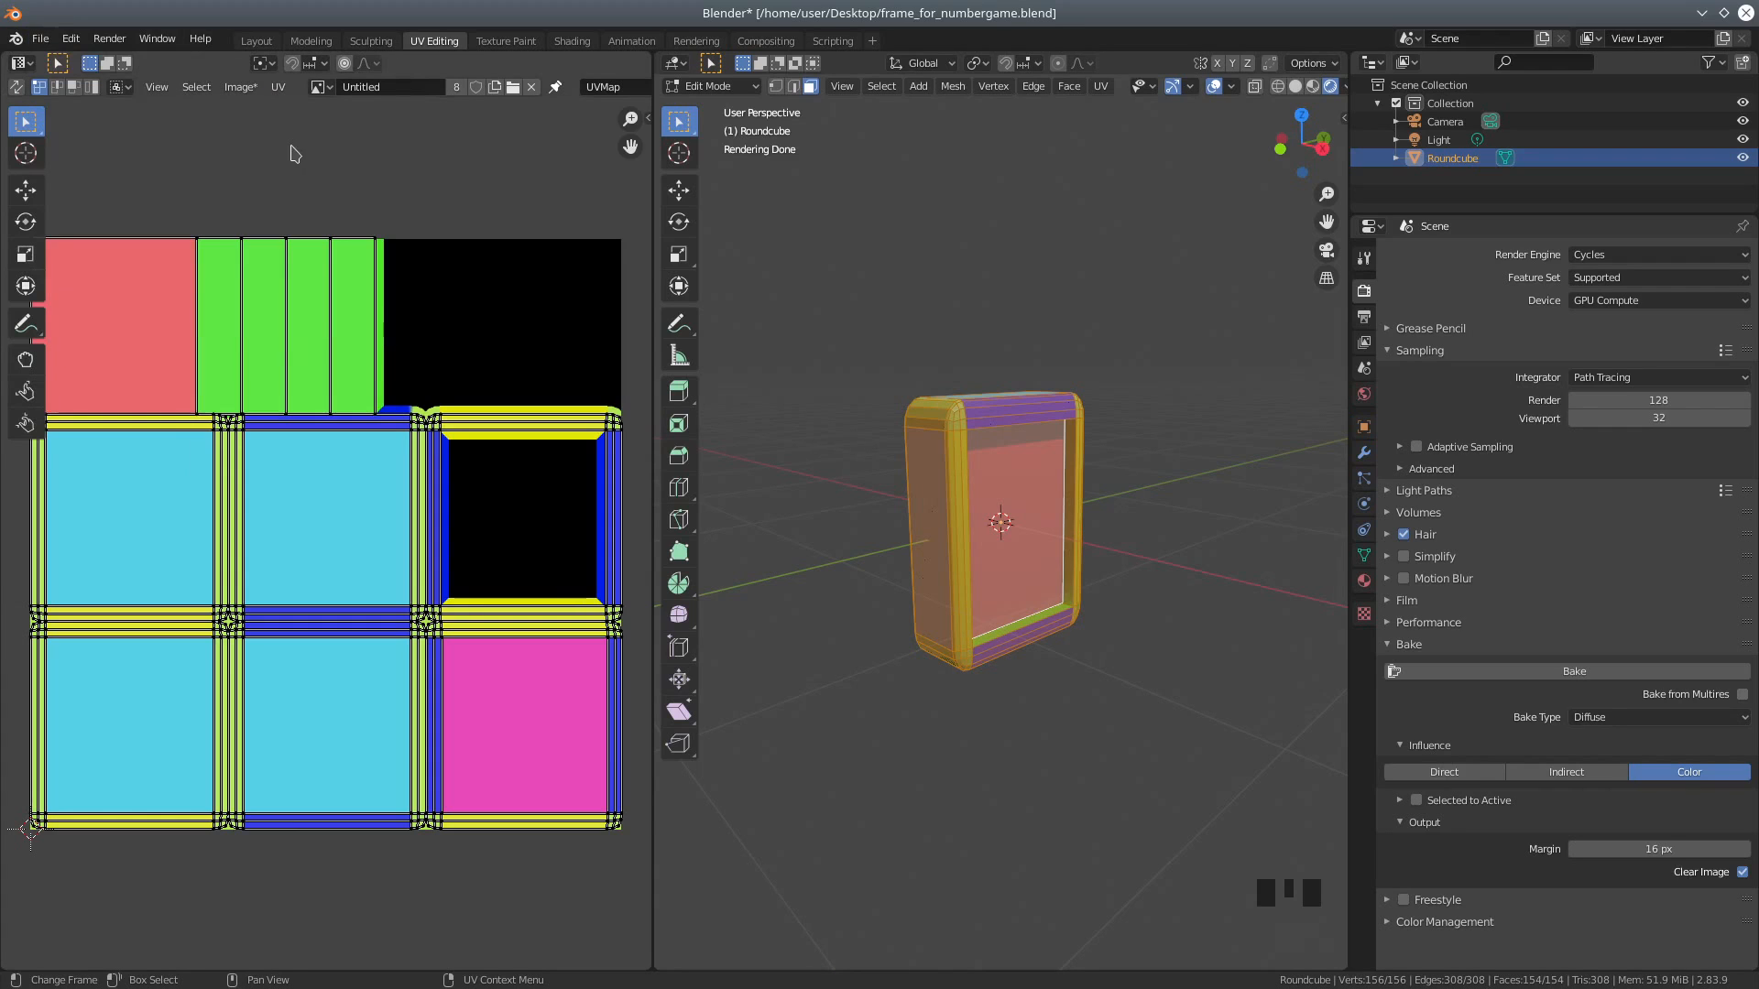
Step: Save the baked image to the Desktop as Untitled.png in PNG format
click(245, 91)
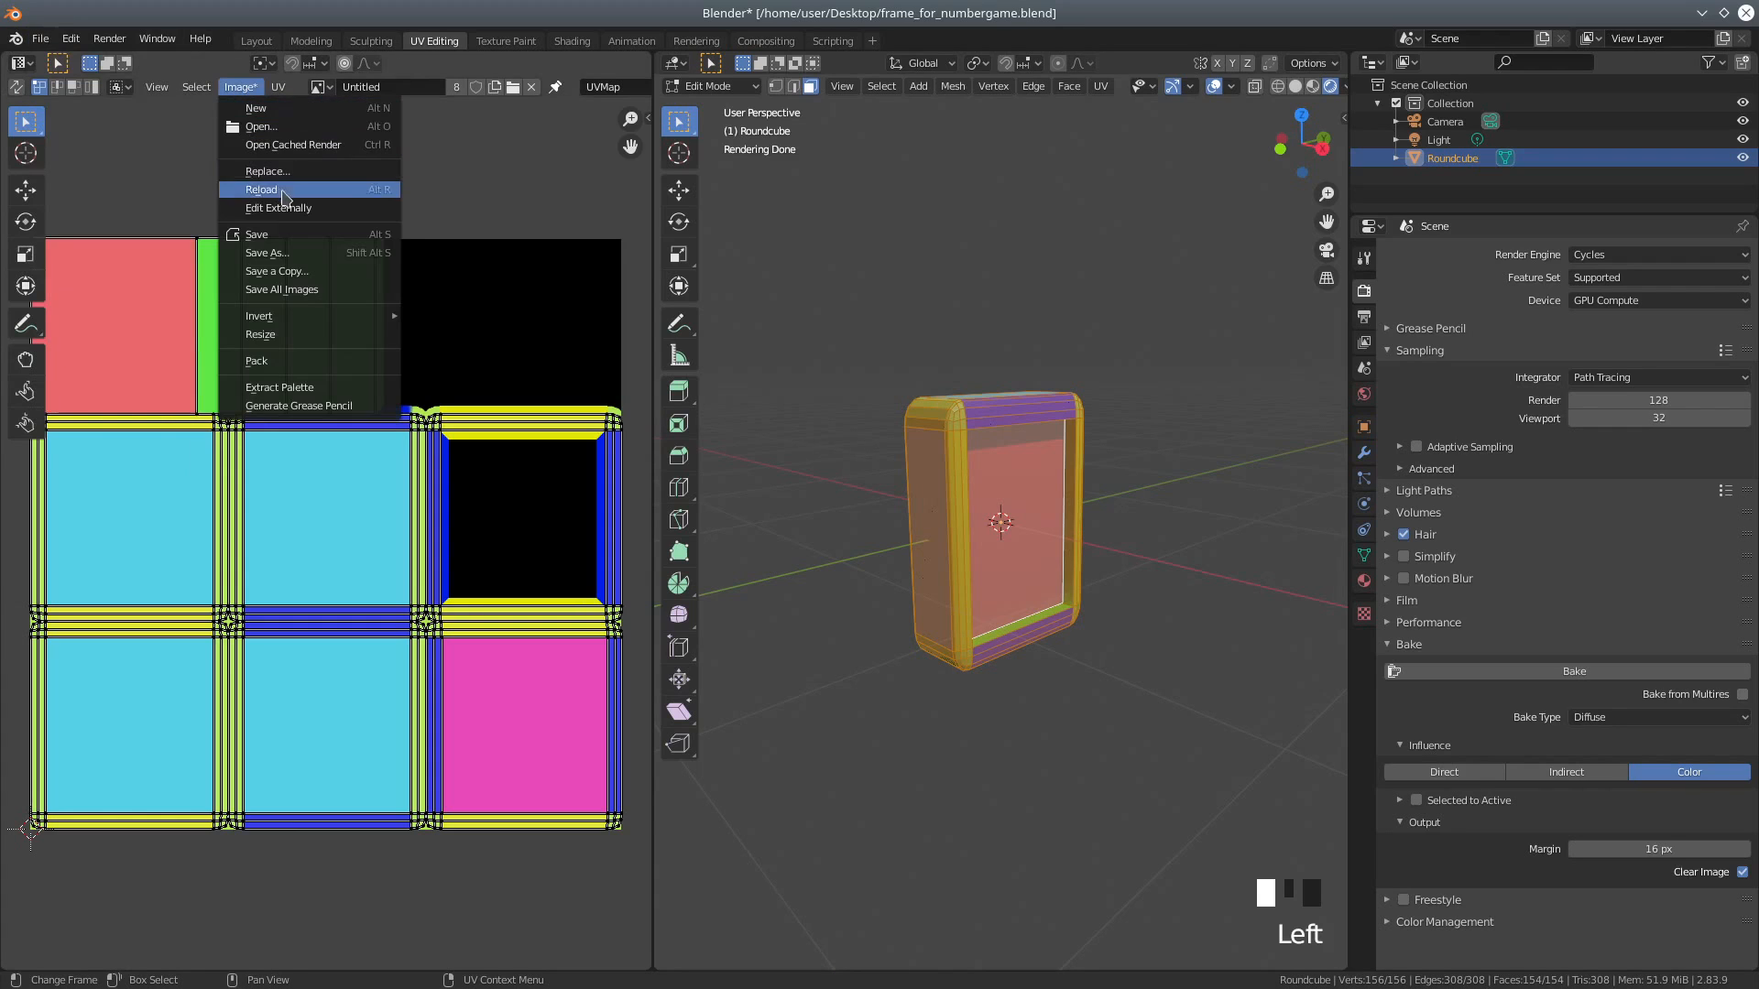
click(273, 254)
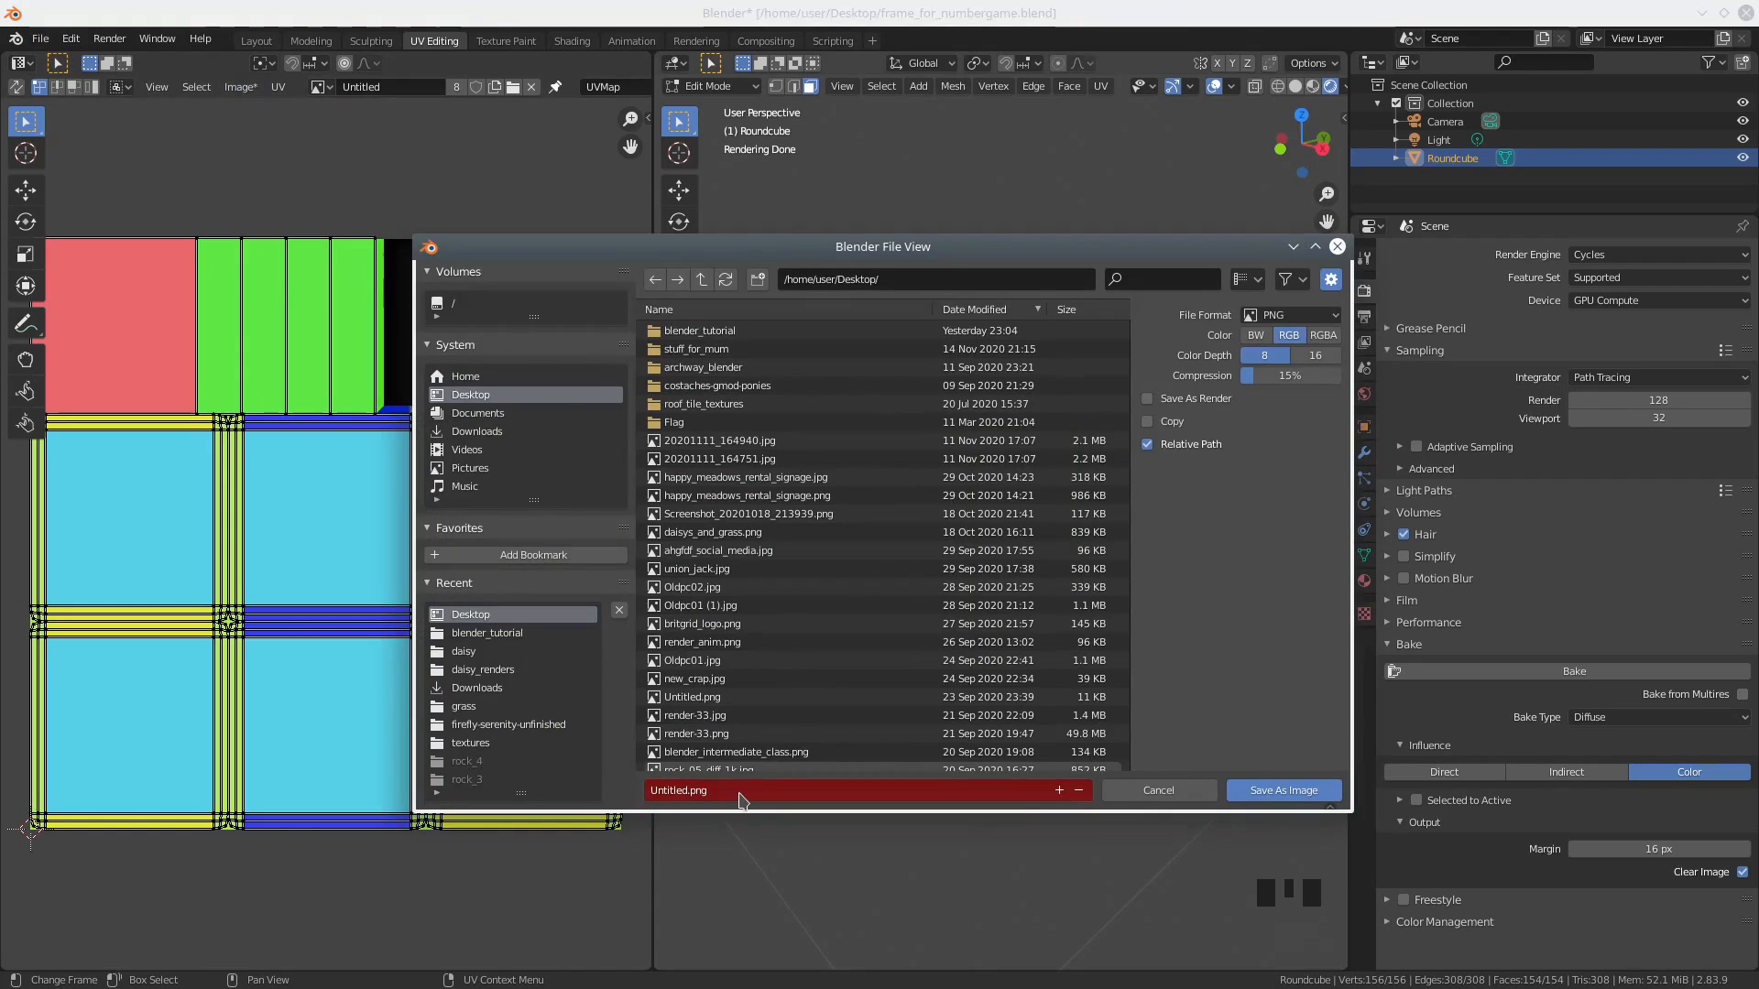
click(1256, 788)
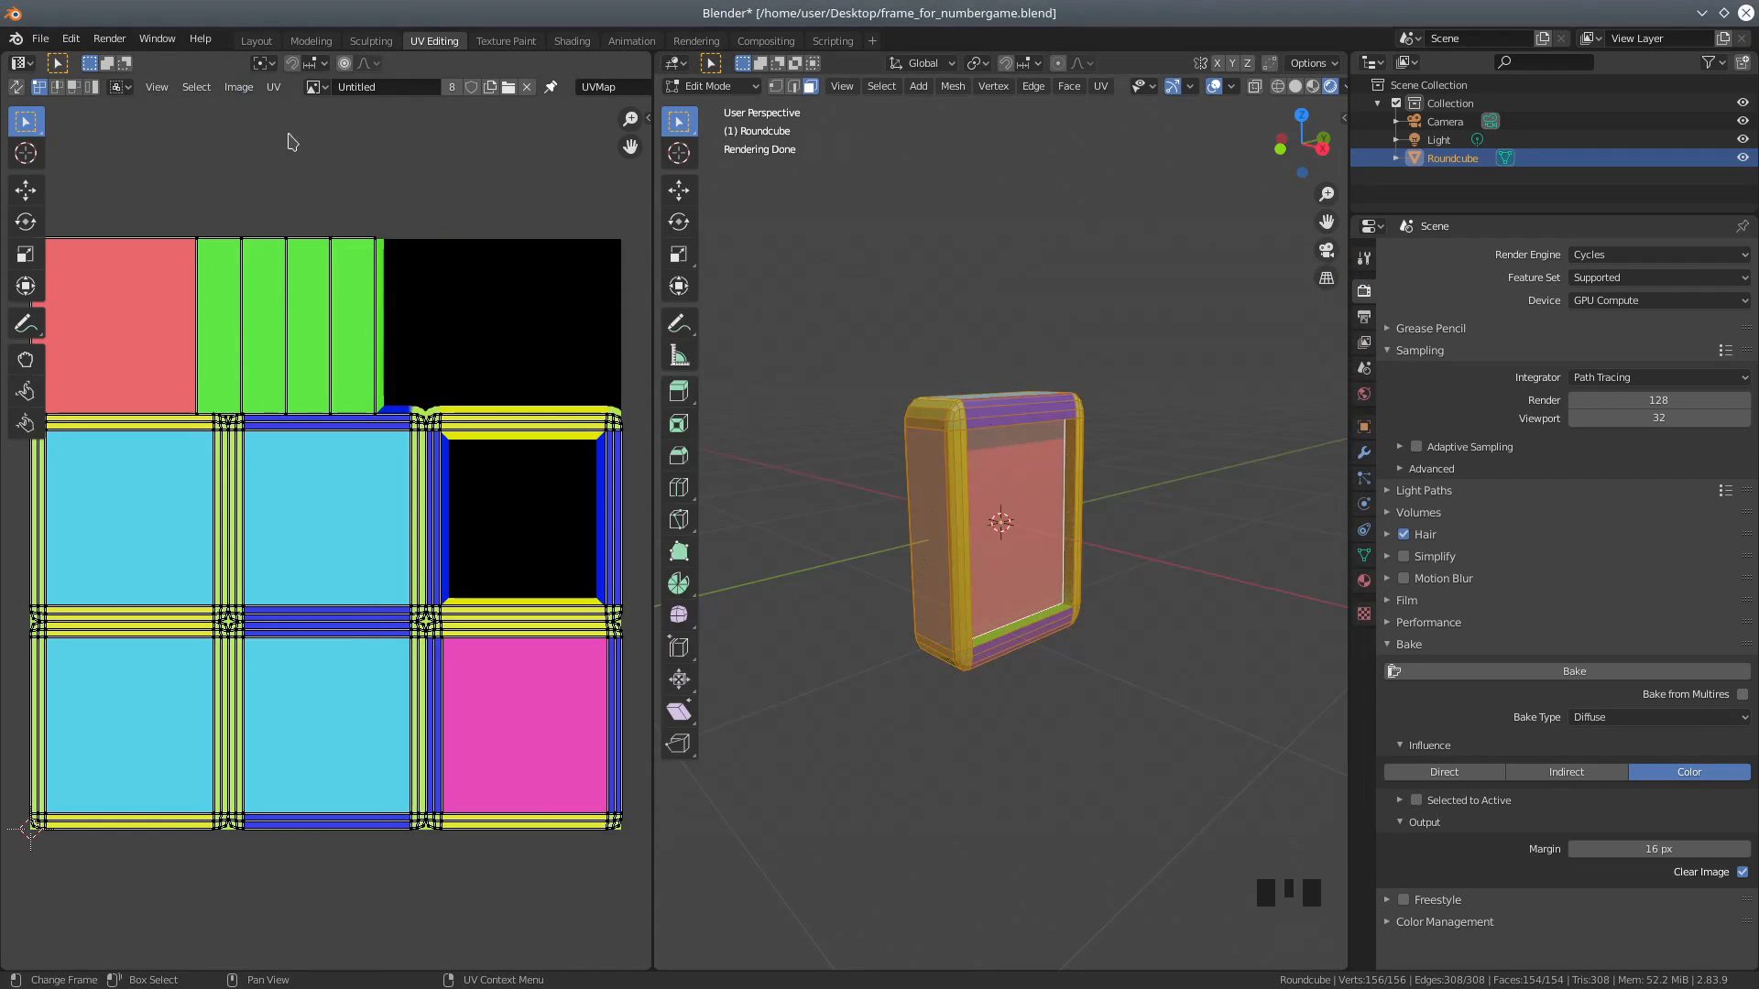
Step: Return to the Shader Editor and move edge.002's Principled BSDF and Material Output nodes further apart
click(21, 62)
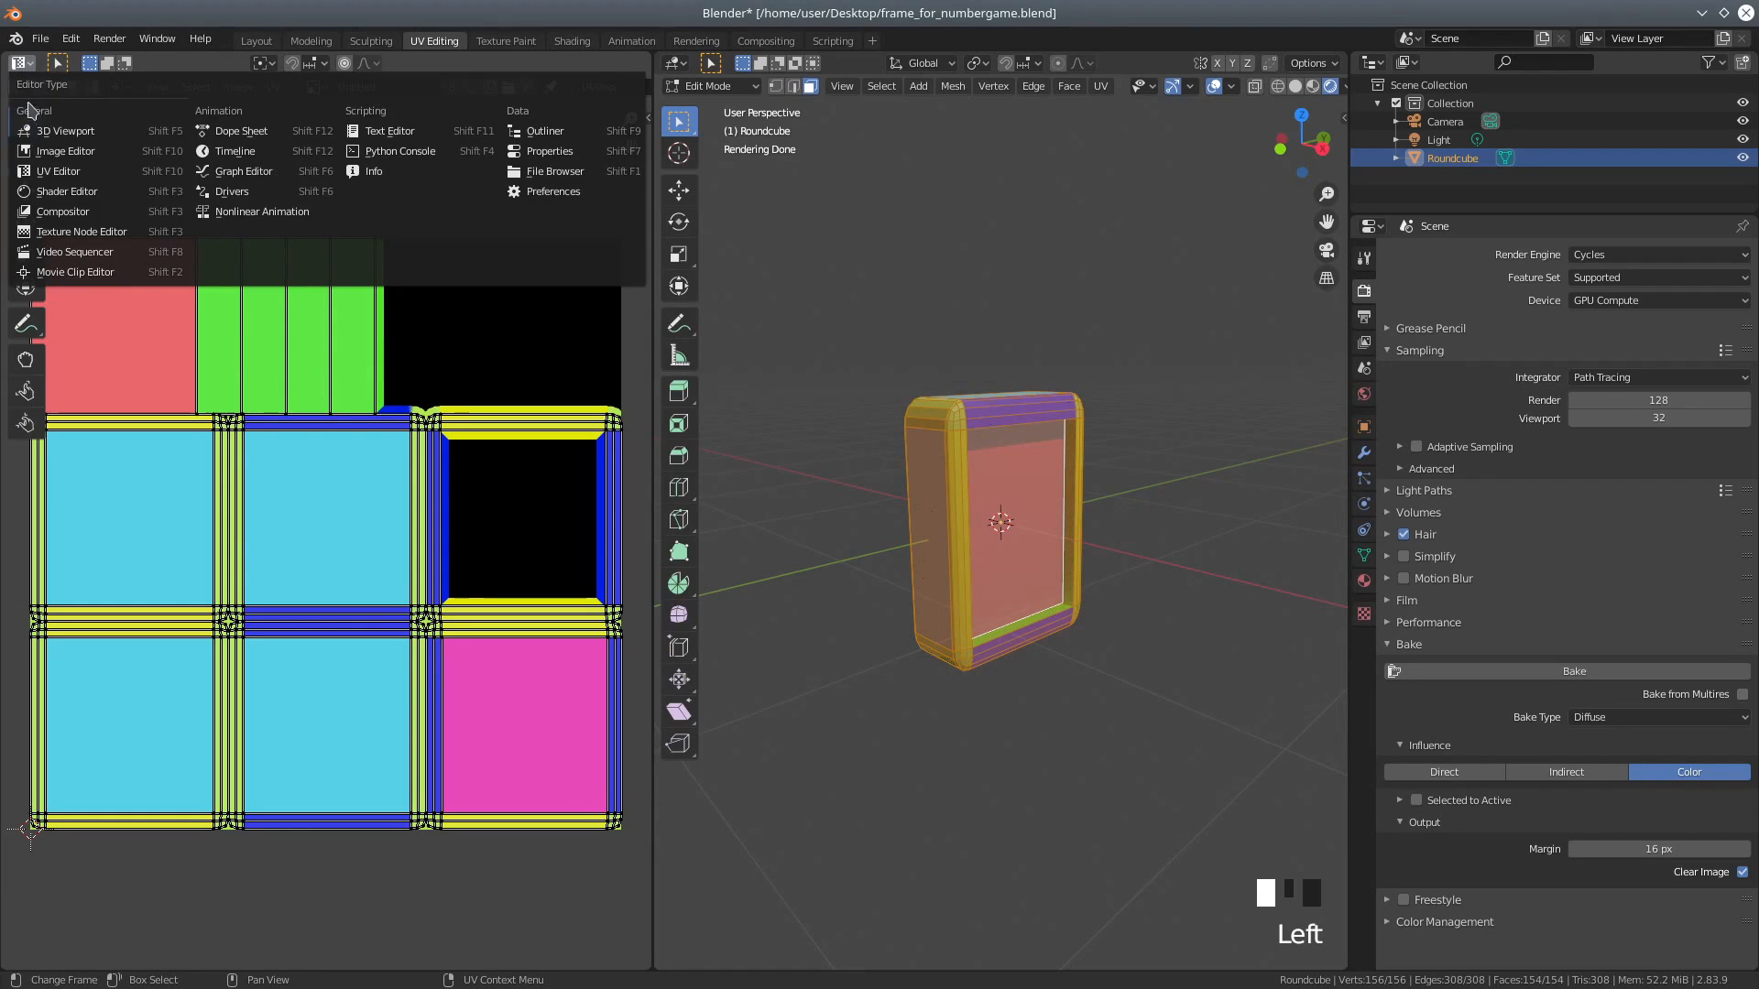
click(48, 192)
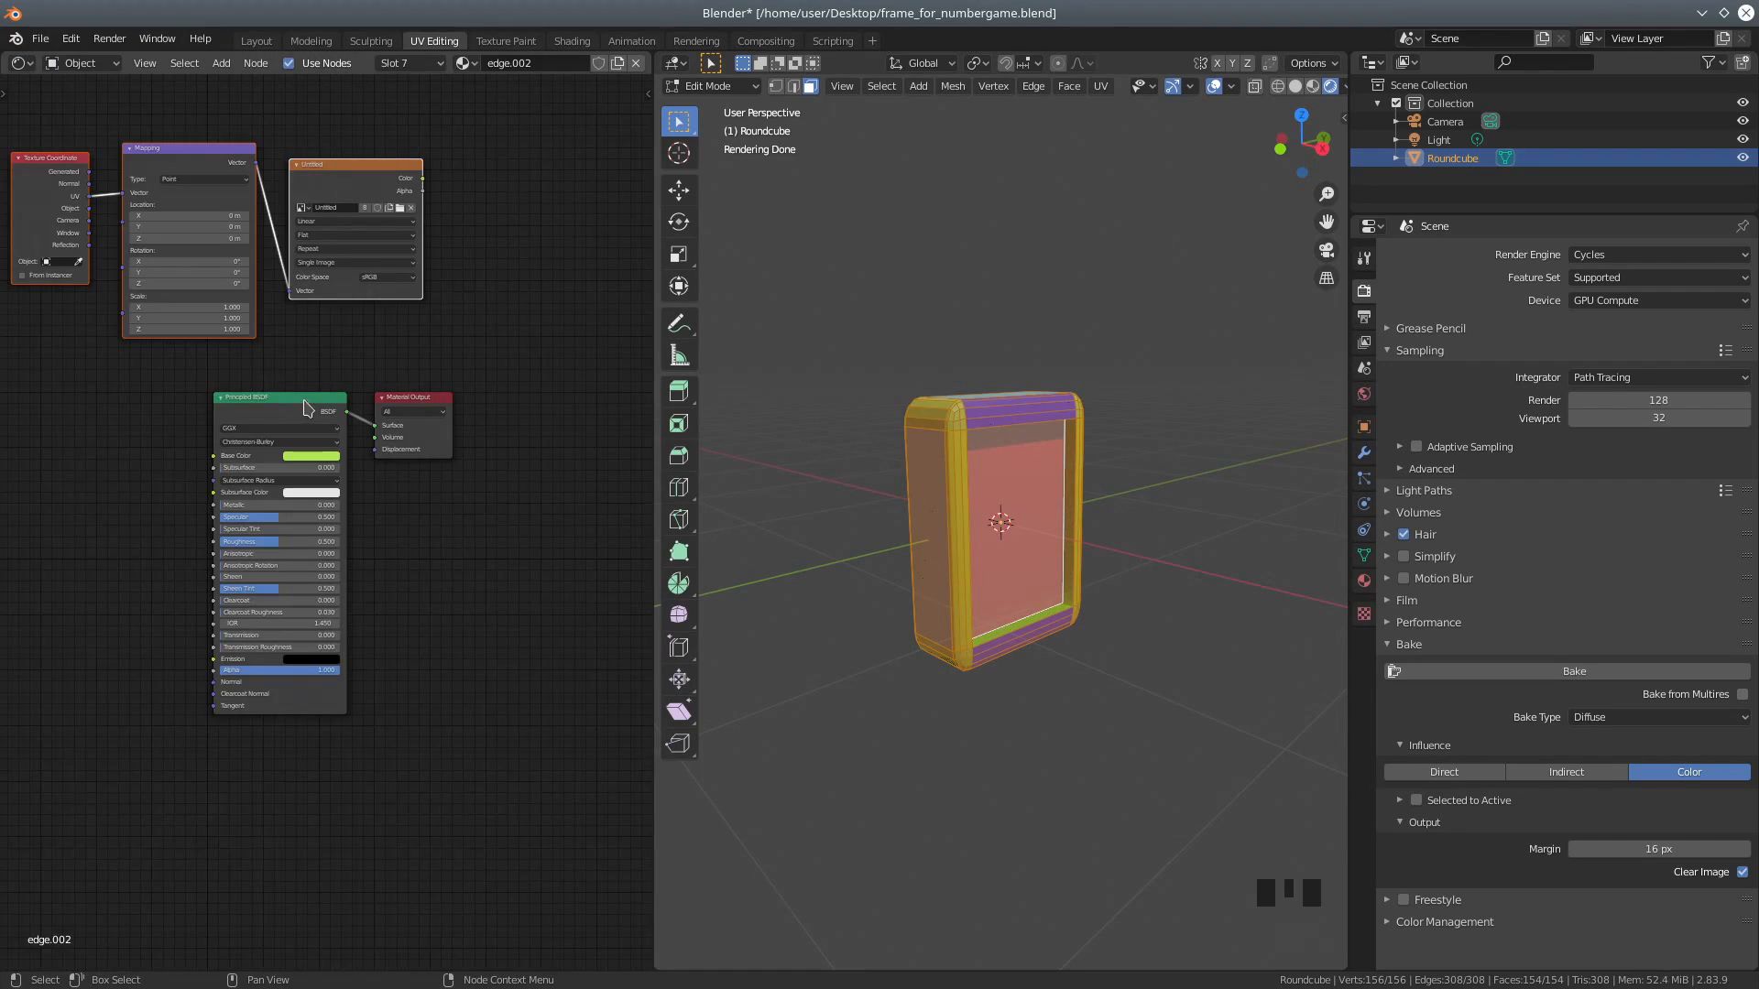
drag(400, 409, 440, 400)
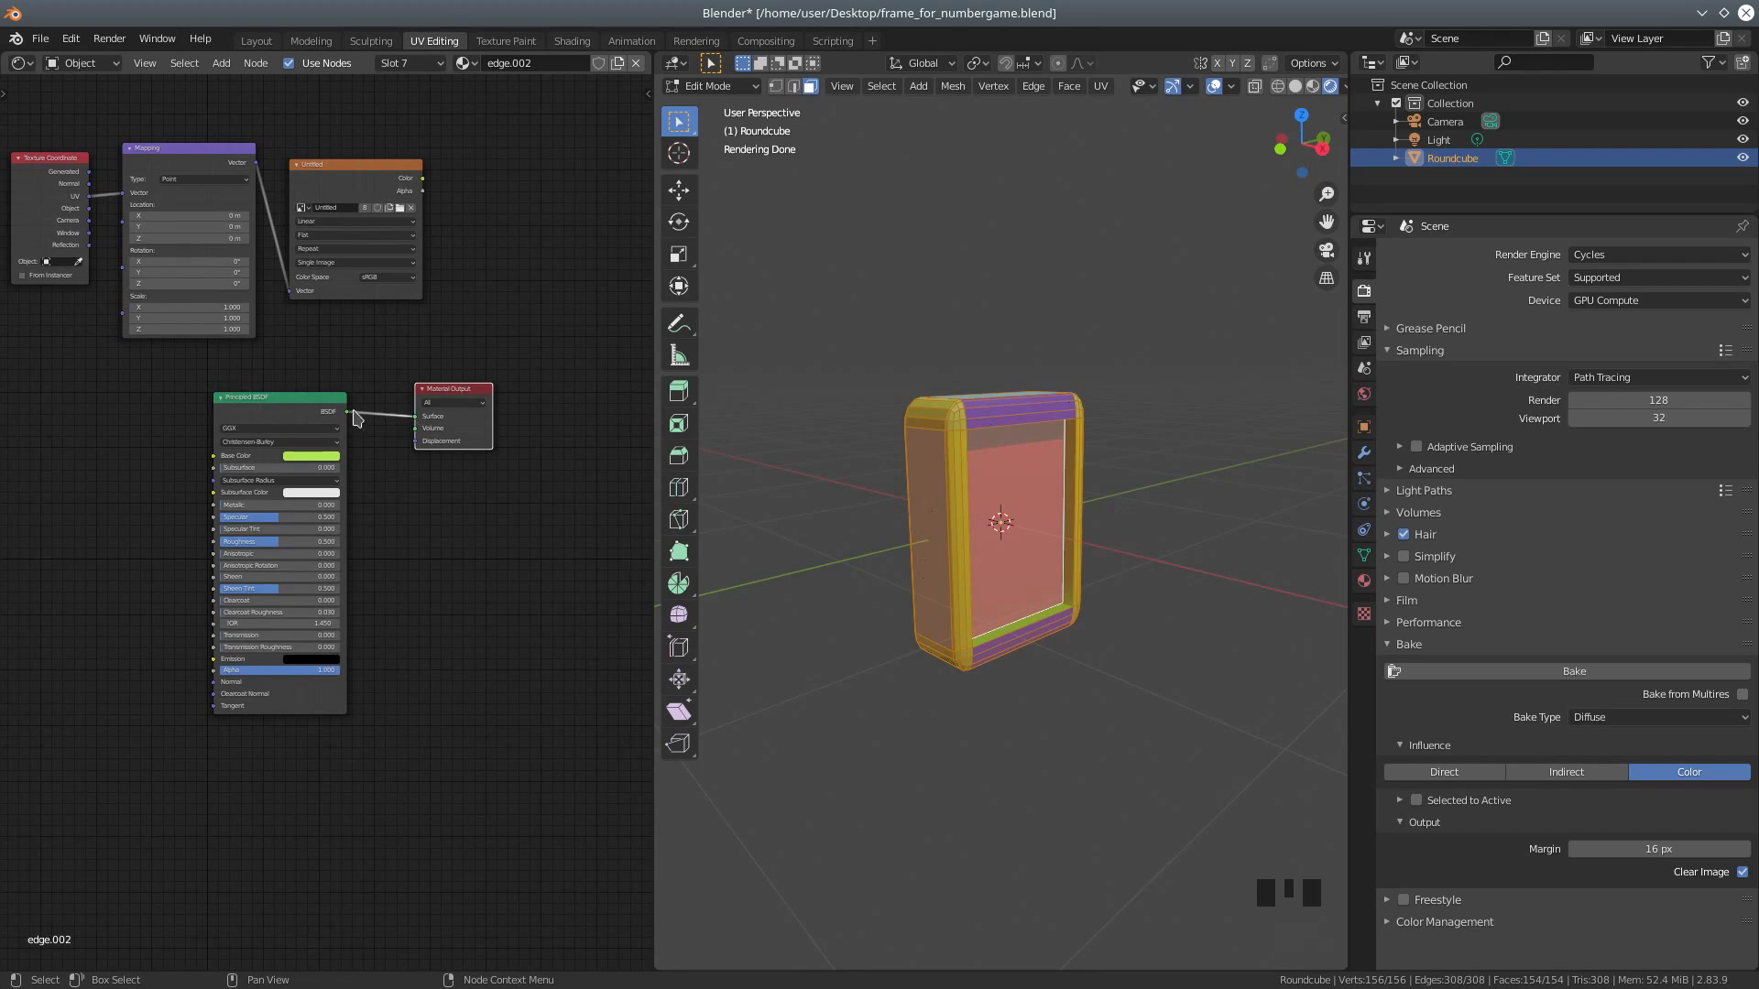
drag(309, 405, 345, 400)
drag(450, 389, 474, 388)
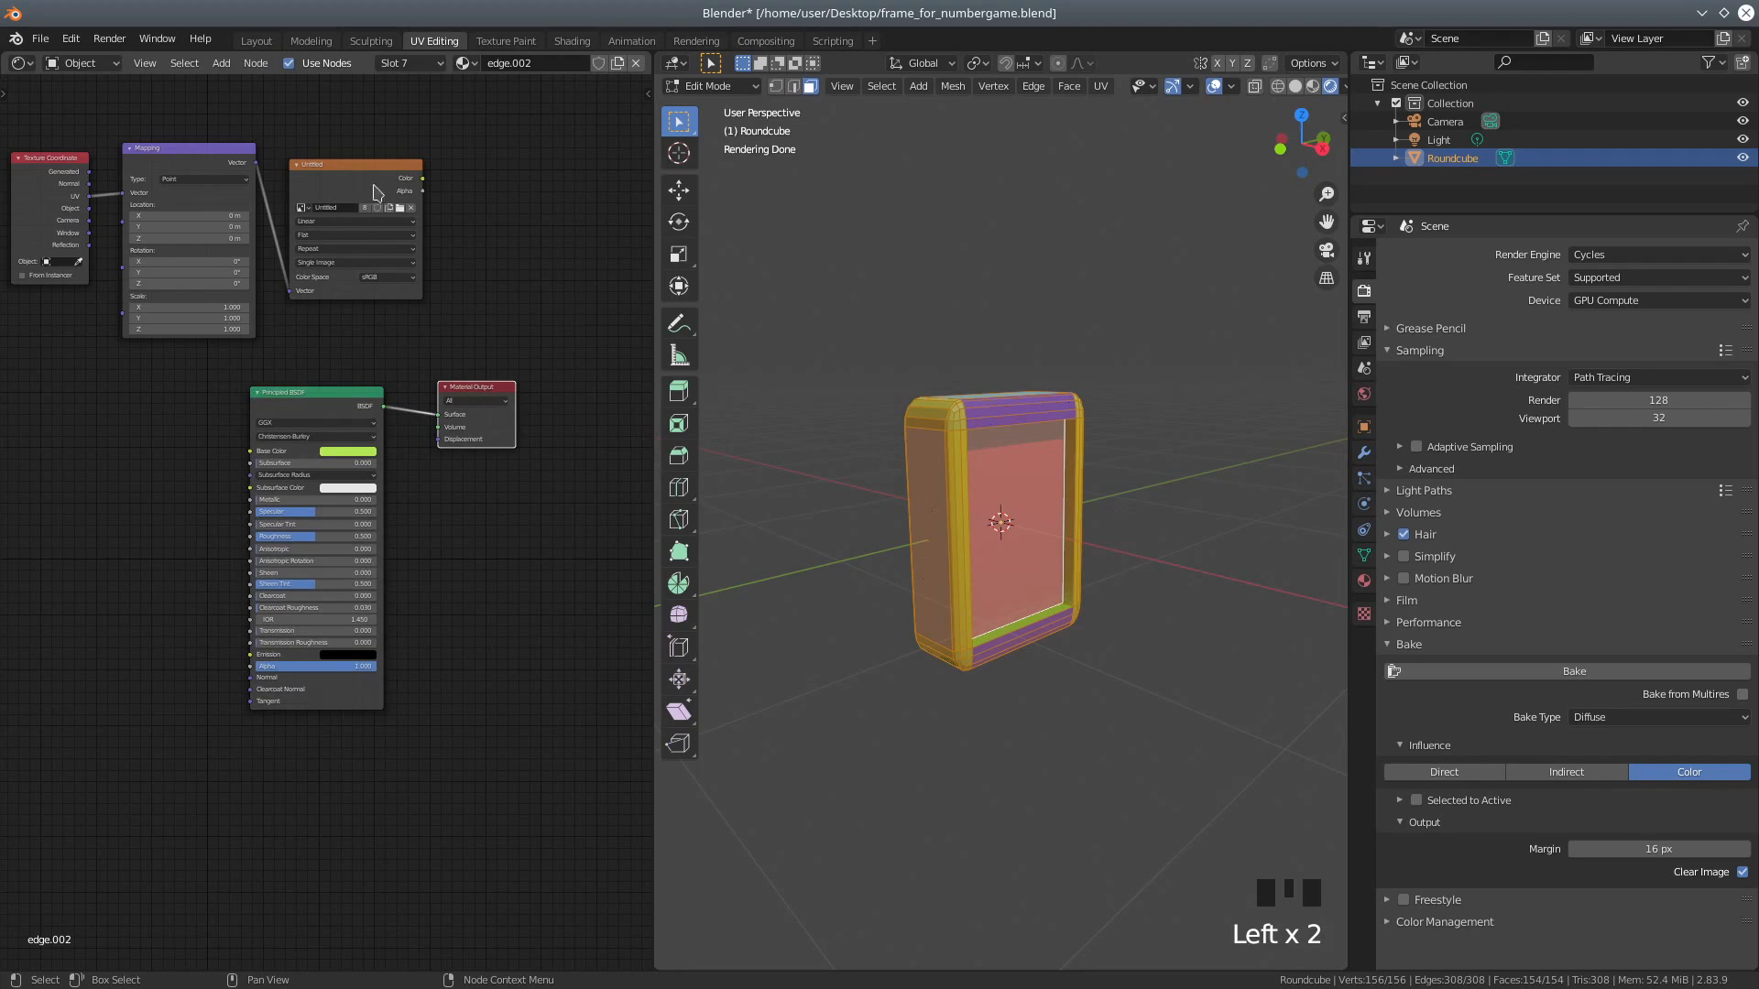
Step: Select the Texture Coordinate, Mapping and Untitled image nodes without the Material Output, and place them in front of the Principled BSDF
key(b)
drag(475, 121, 22, 343)
drag(393, 166, 439, 179)
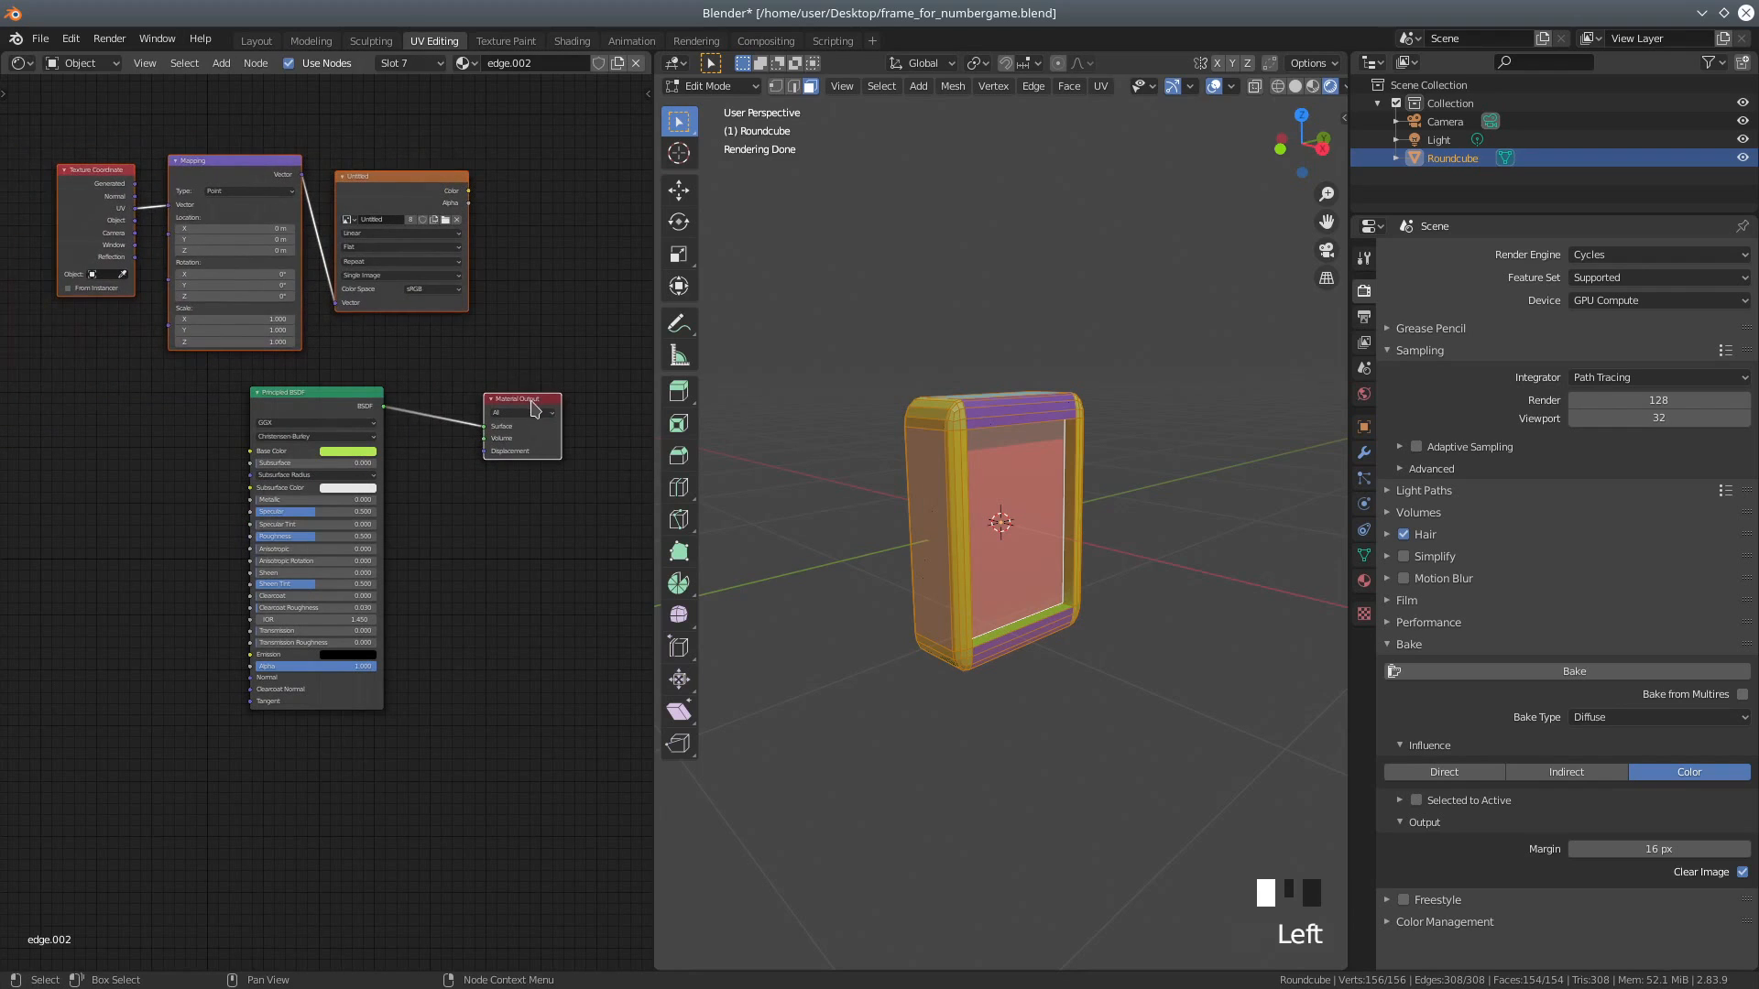
key(b)
right_click(565, 346)
shift+click(507, 403)
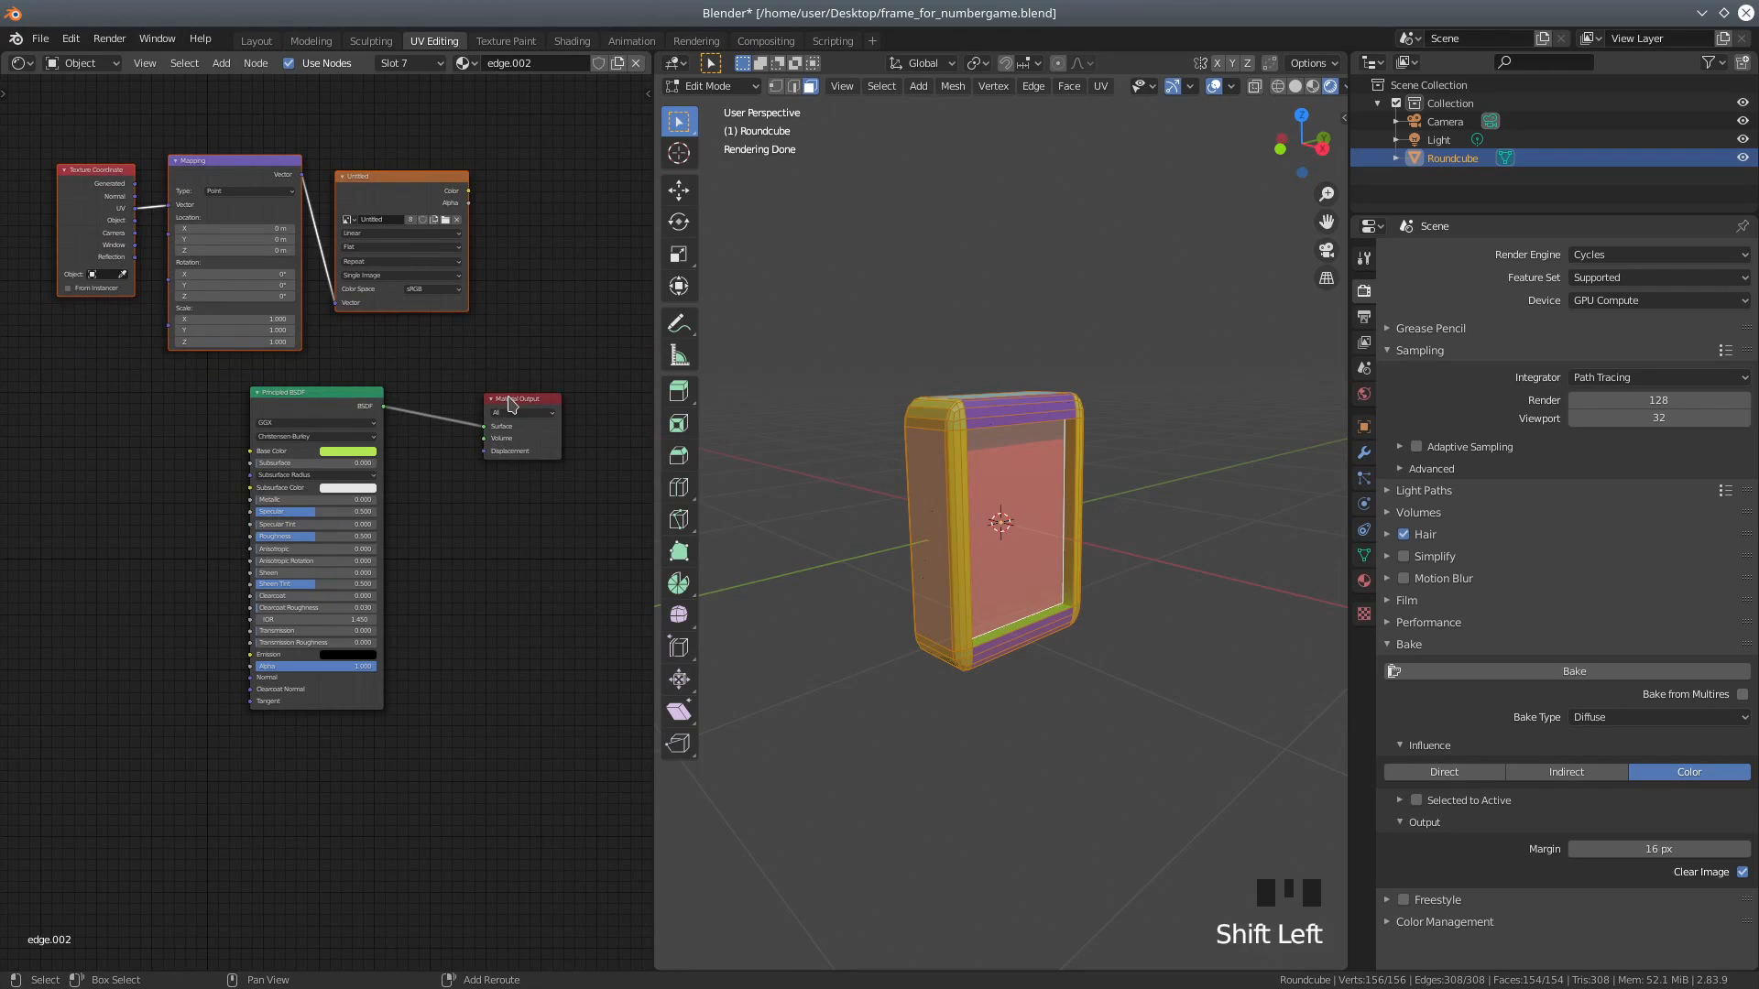
click(389, 185)
drag(388, 185, 124, 384)
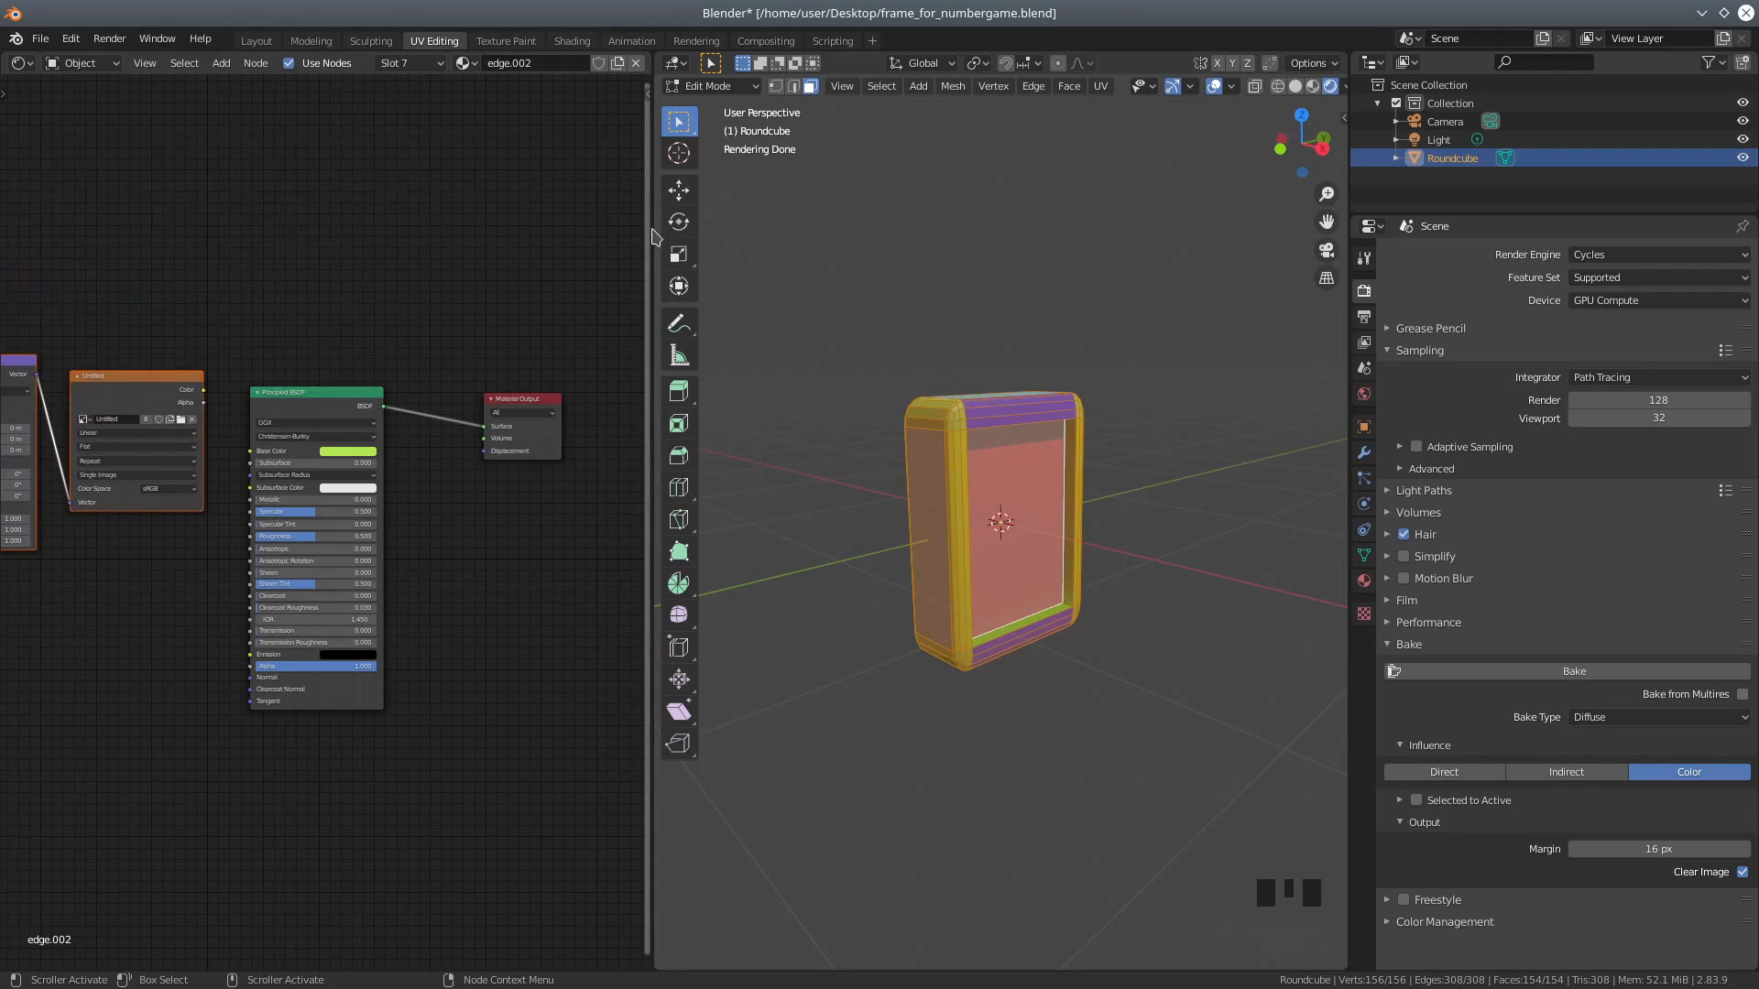
Step: Widen the node editing area and select the entire Roundcube mesh
drag(672, 229, 629, 227)
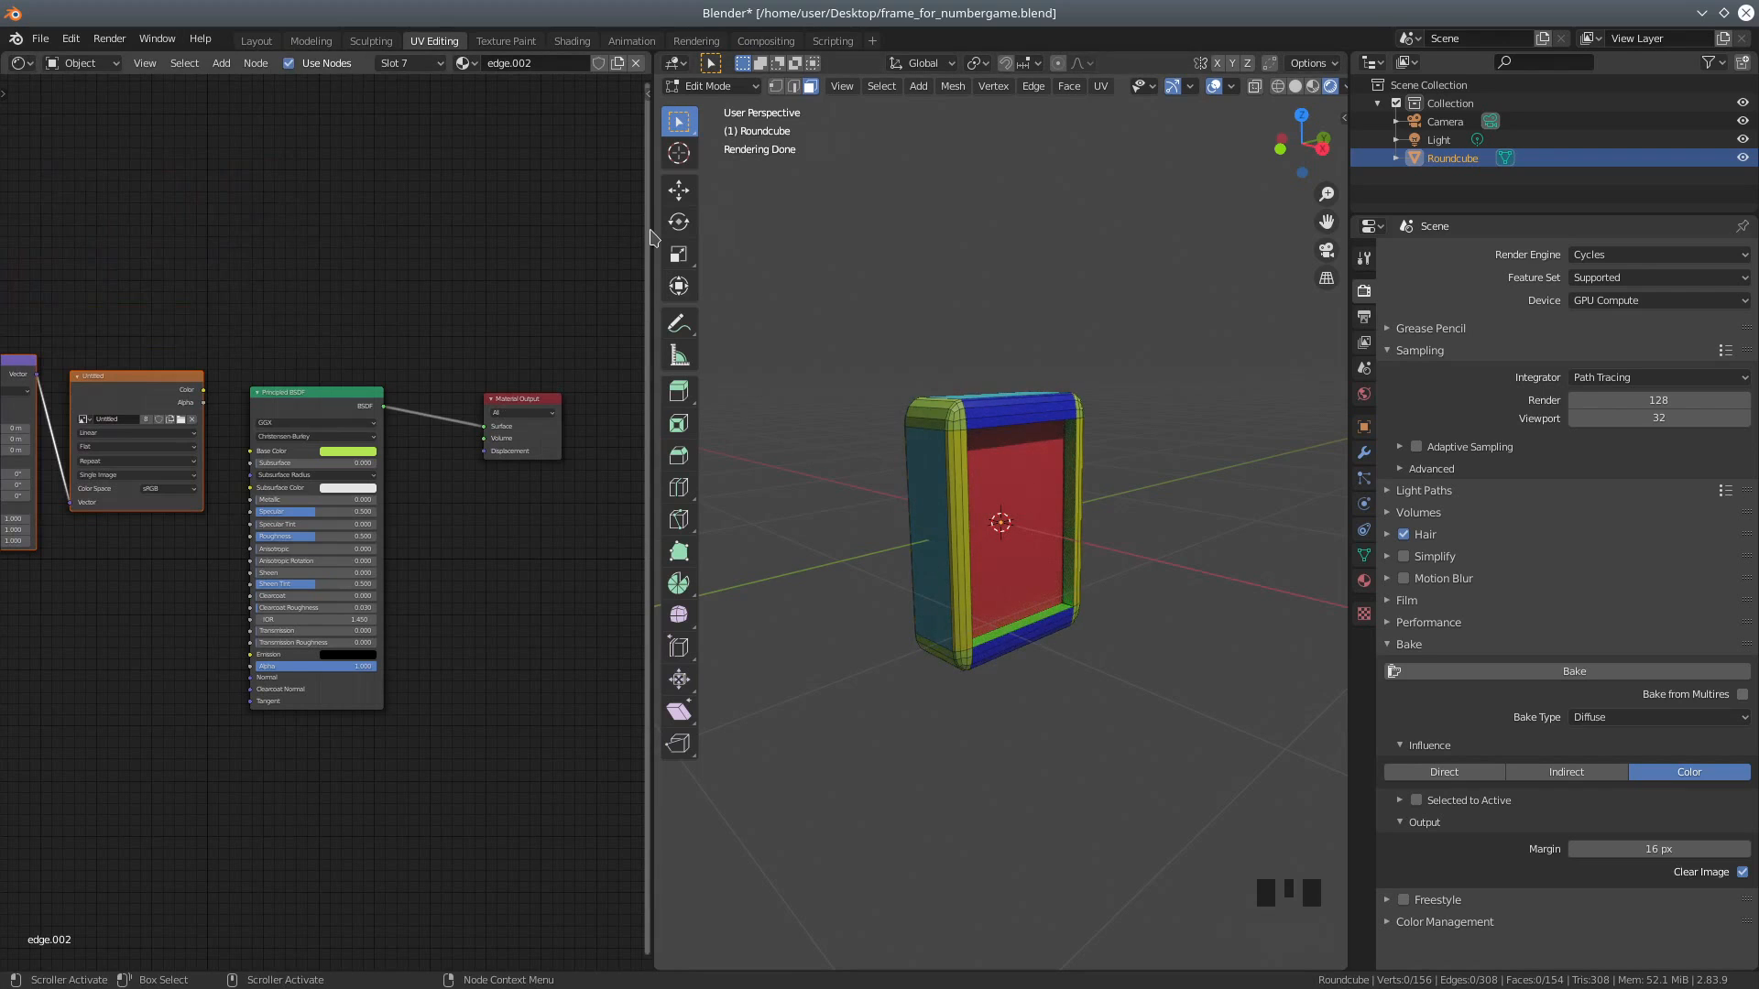
drag(652, 238, 861, 238)
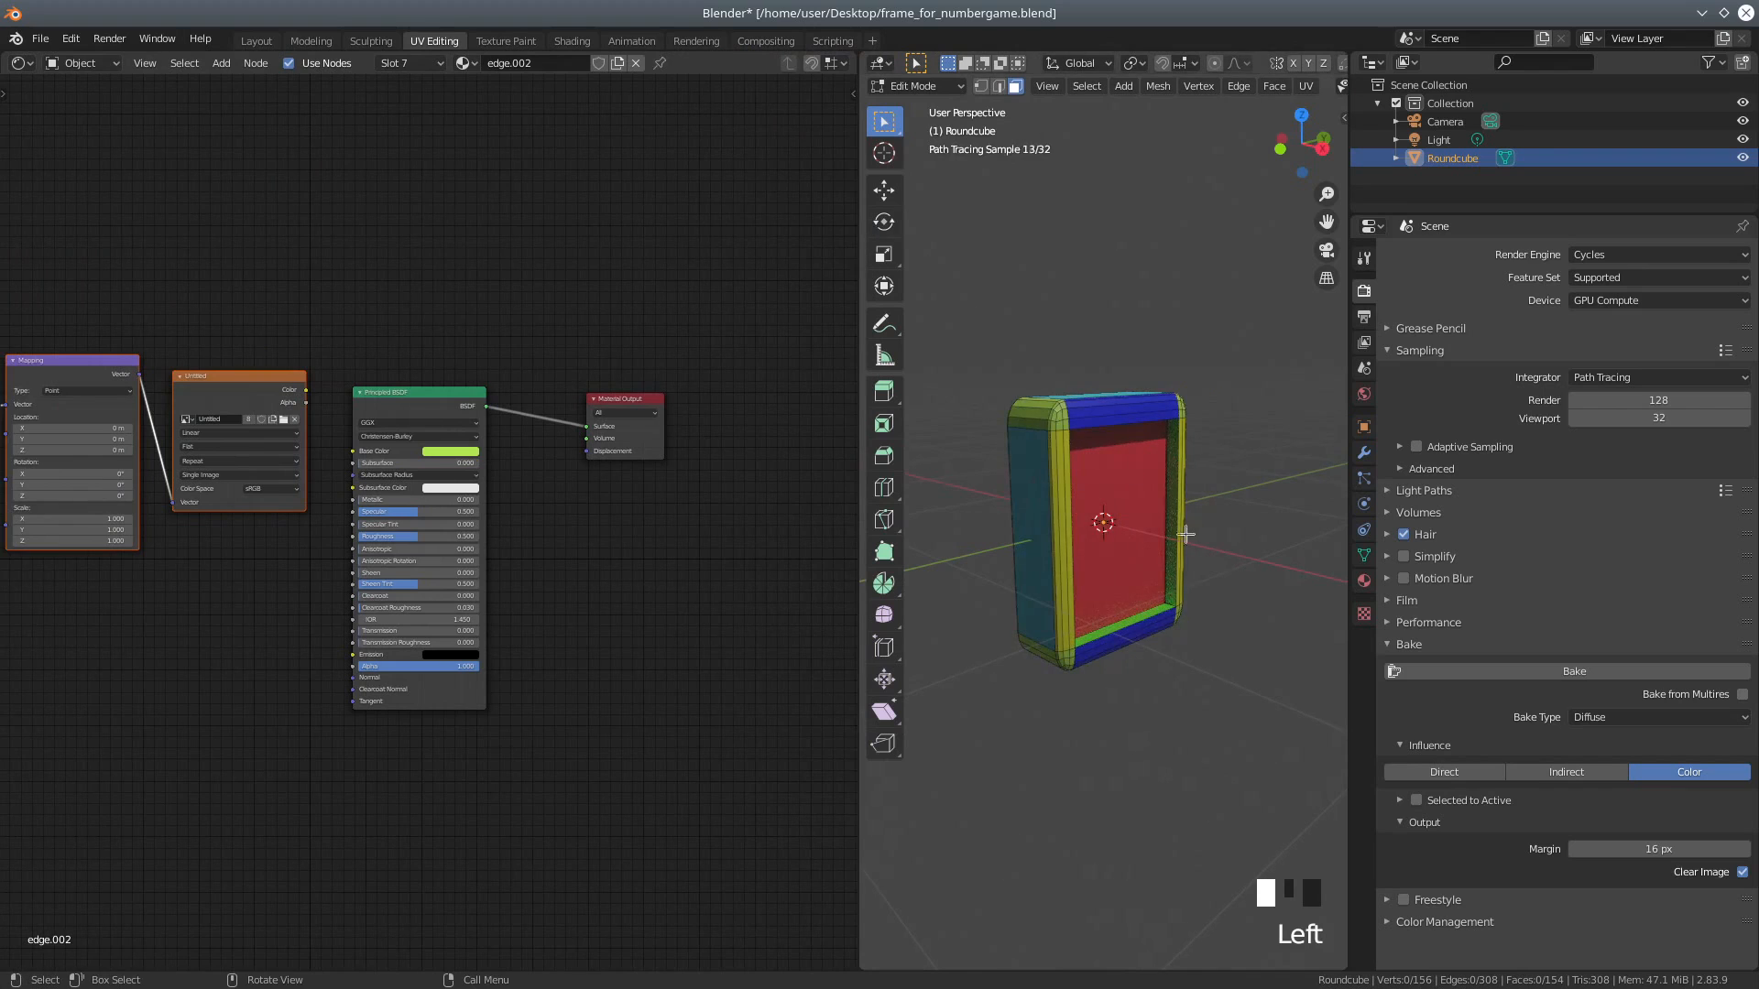
key(a)
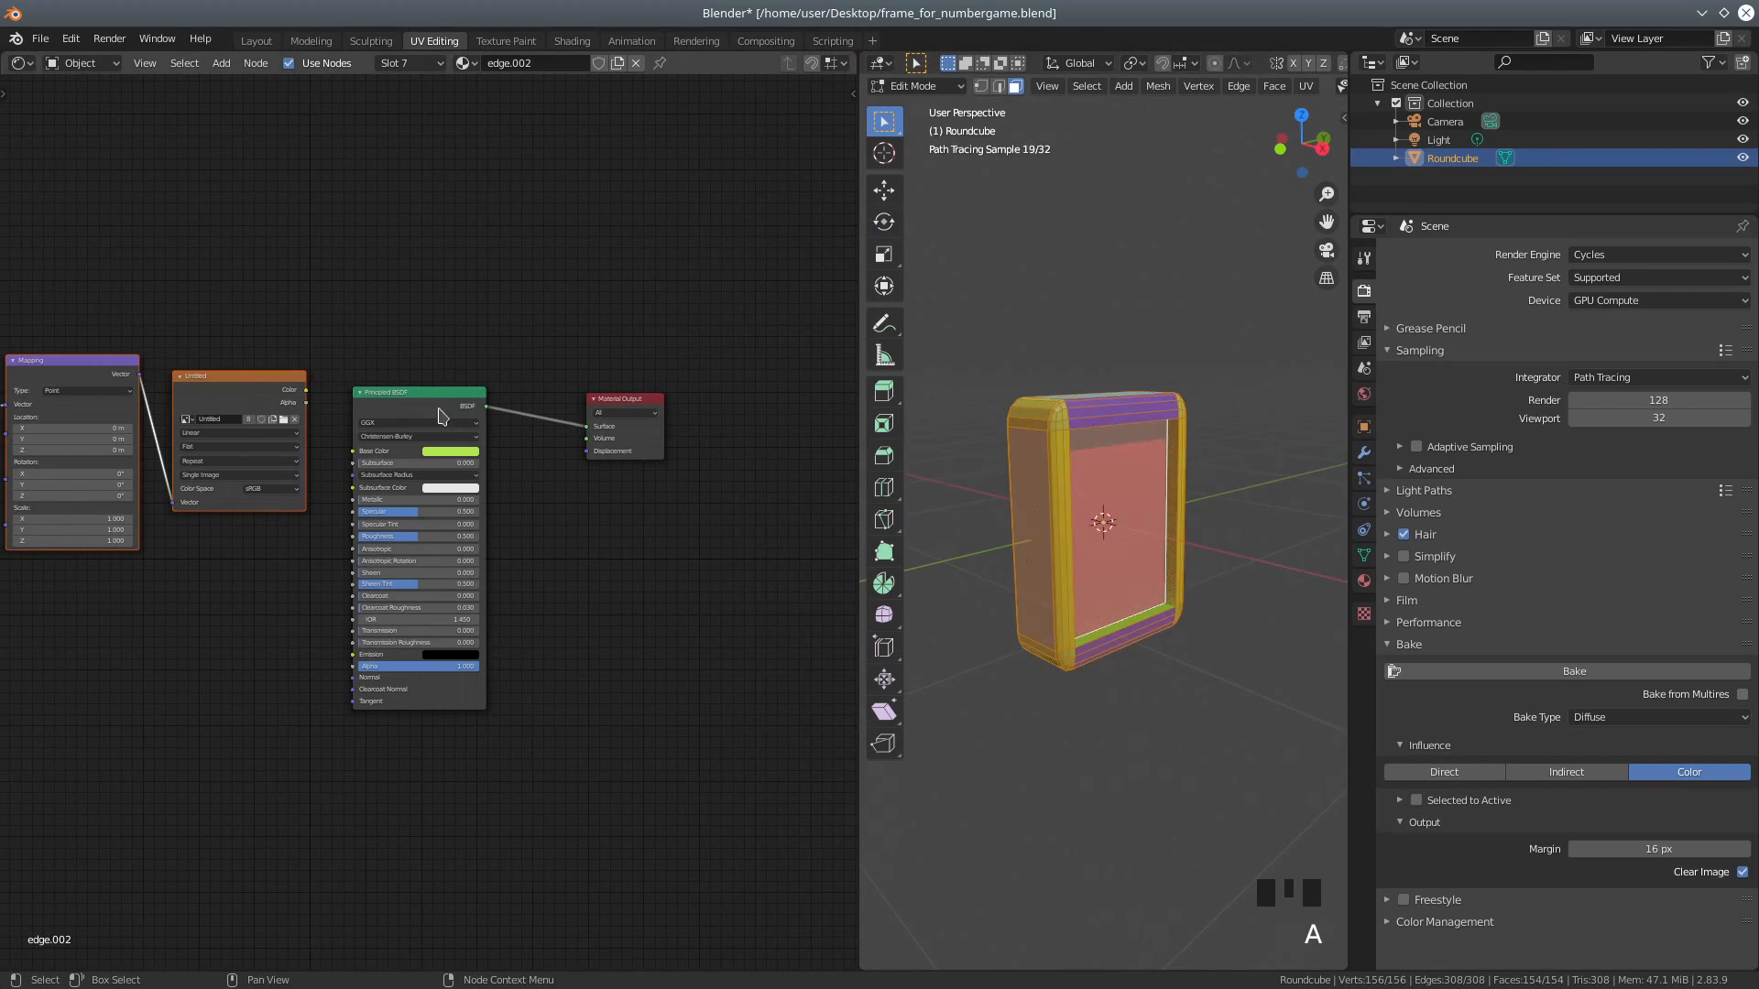
Step: Connect the Untitled image's Color output to the Principled BSDF's Base Color in the edge.002 material
shift+middle_drag(379, 275, 518, 322)
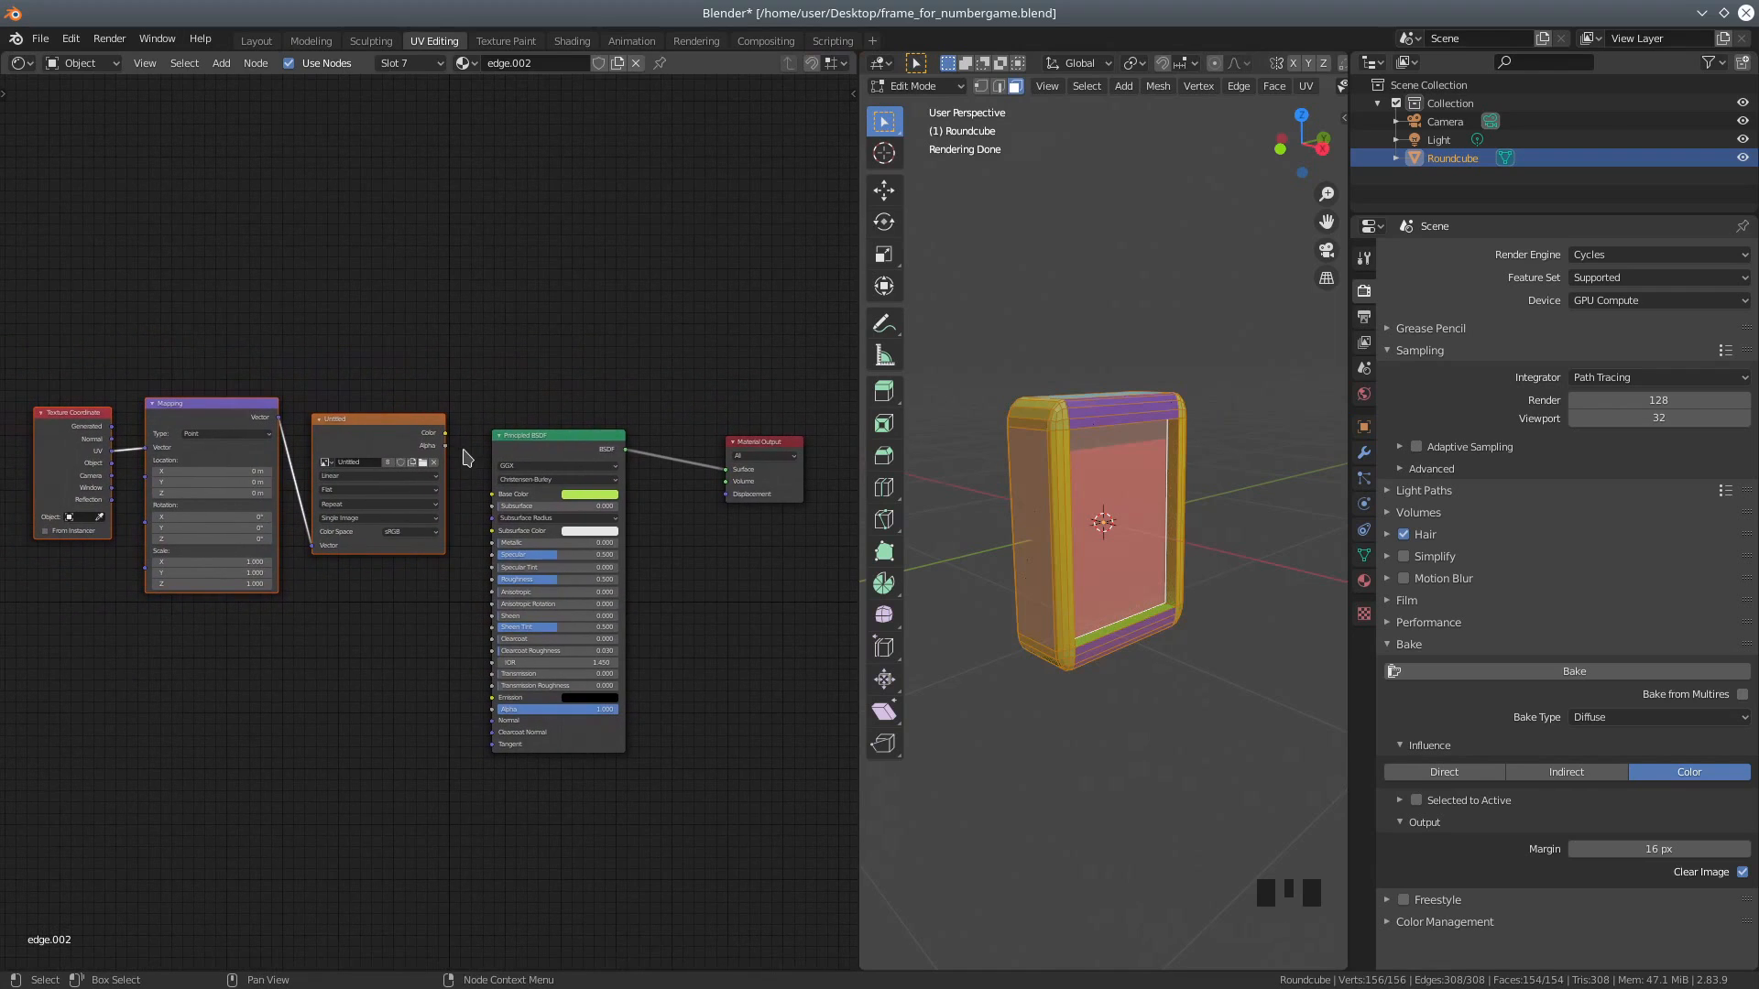
drag(445, 435, 486, 500)
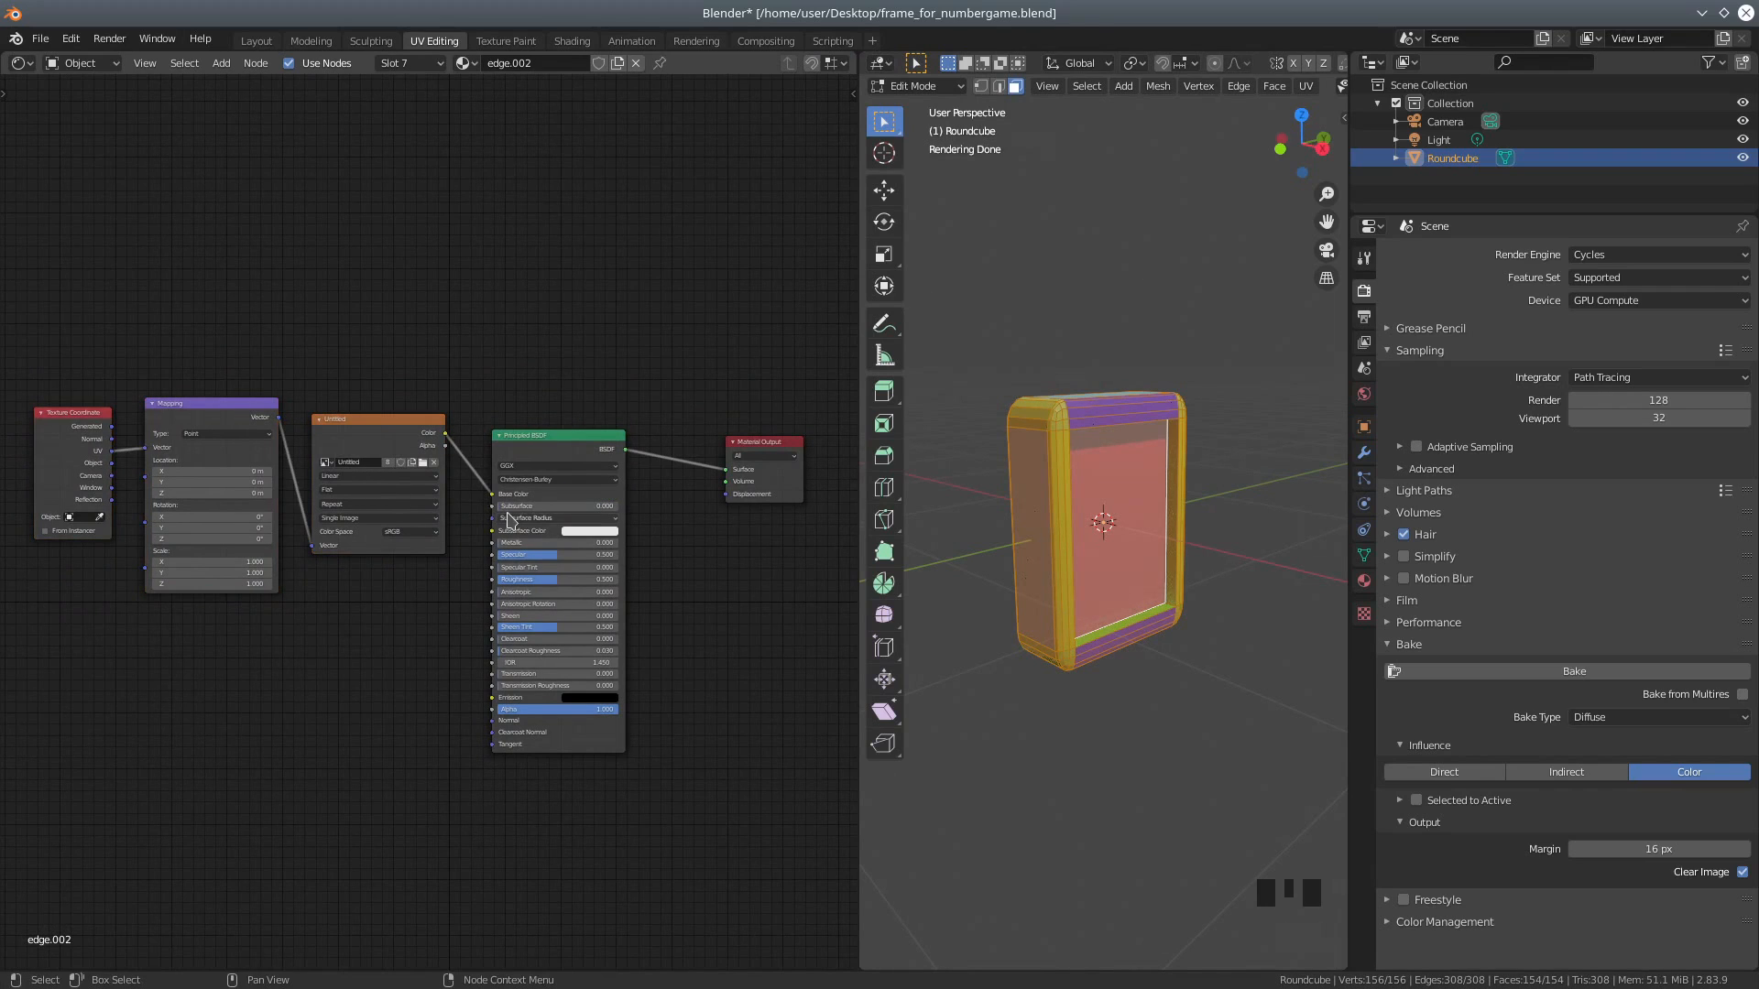
scroll(786, 508, up, 1)
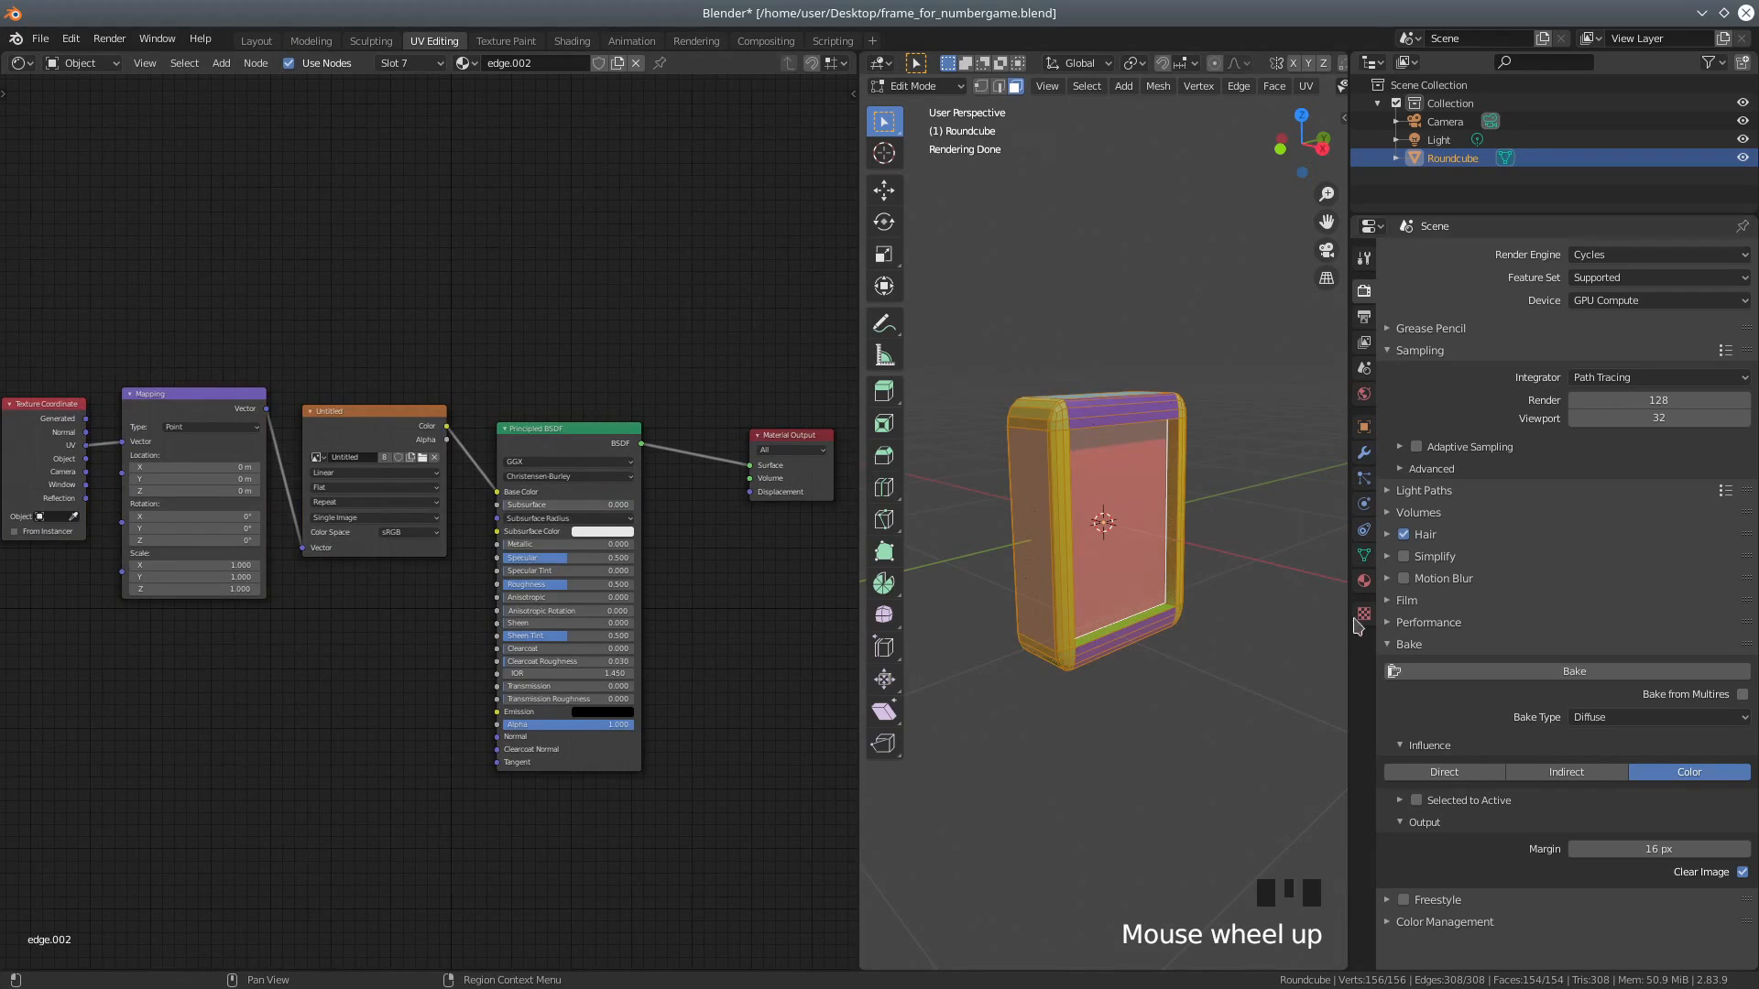
Step: Open the bottom.002 material and connect its Untitled image's Color output to the Principled BSDF's Base Color
click(1363, 582)
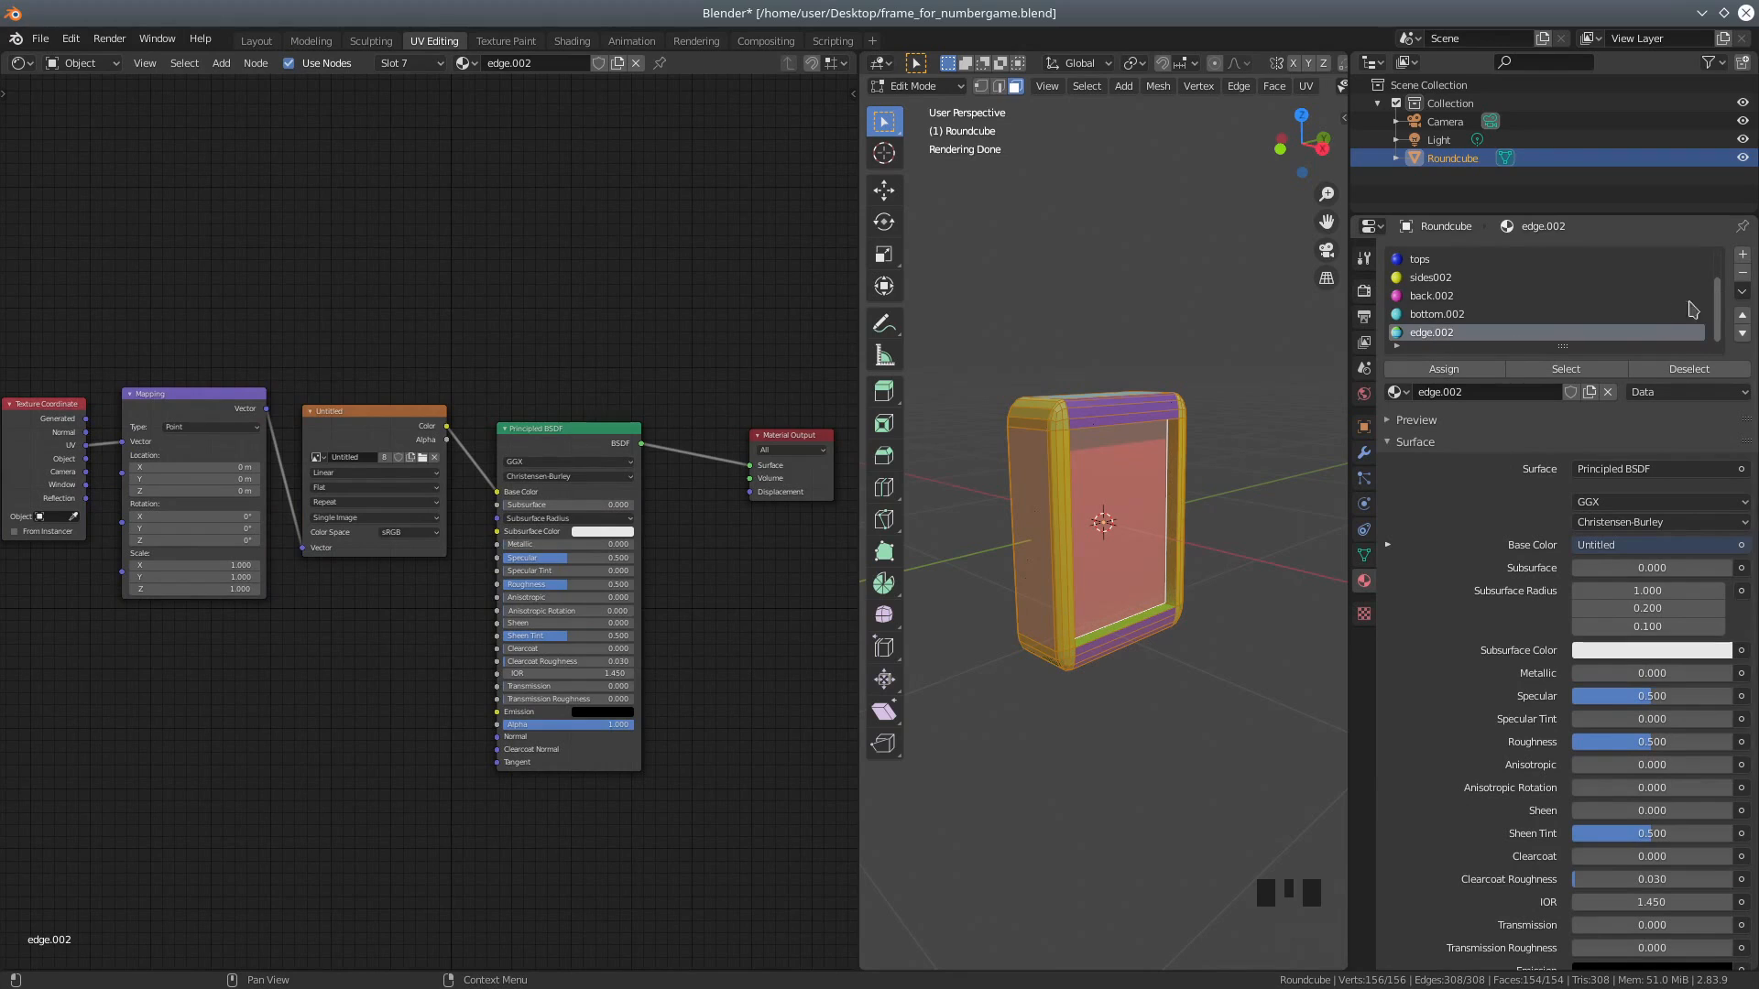
click(1720, 311)
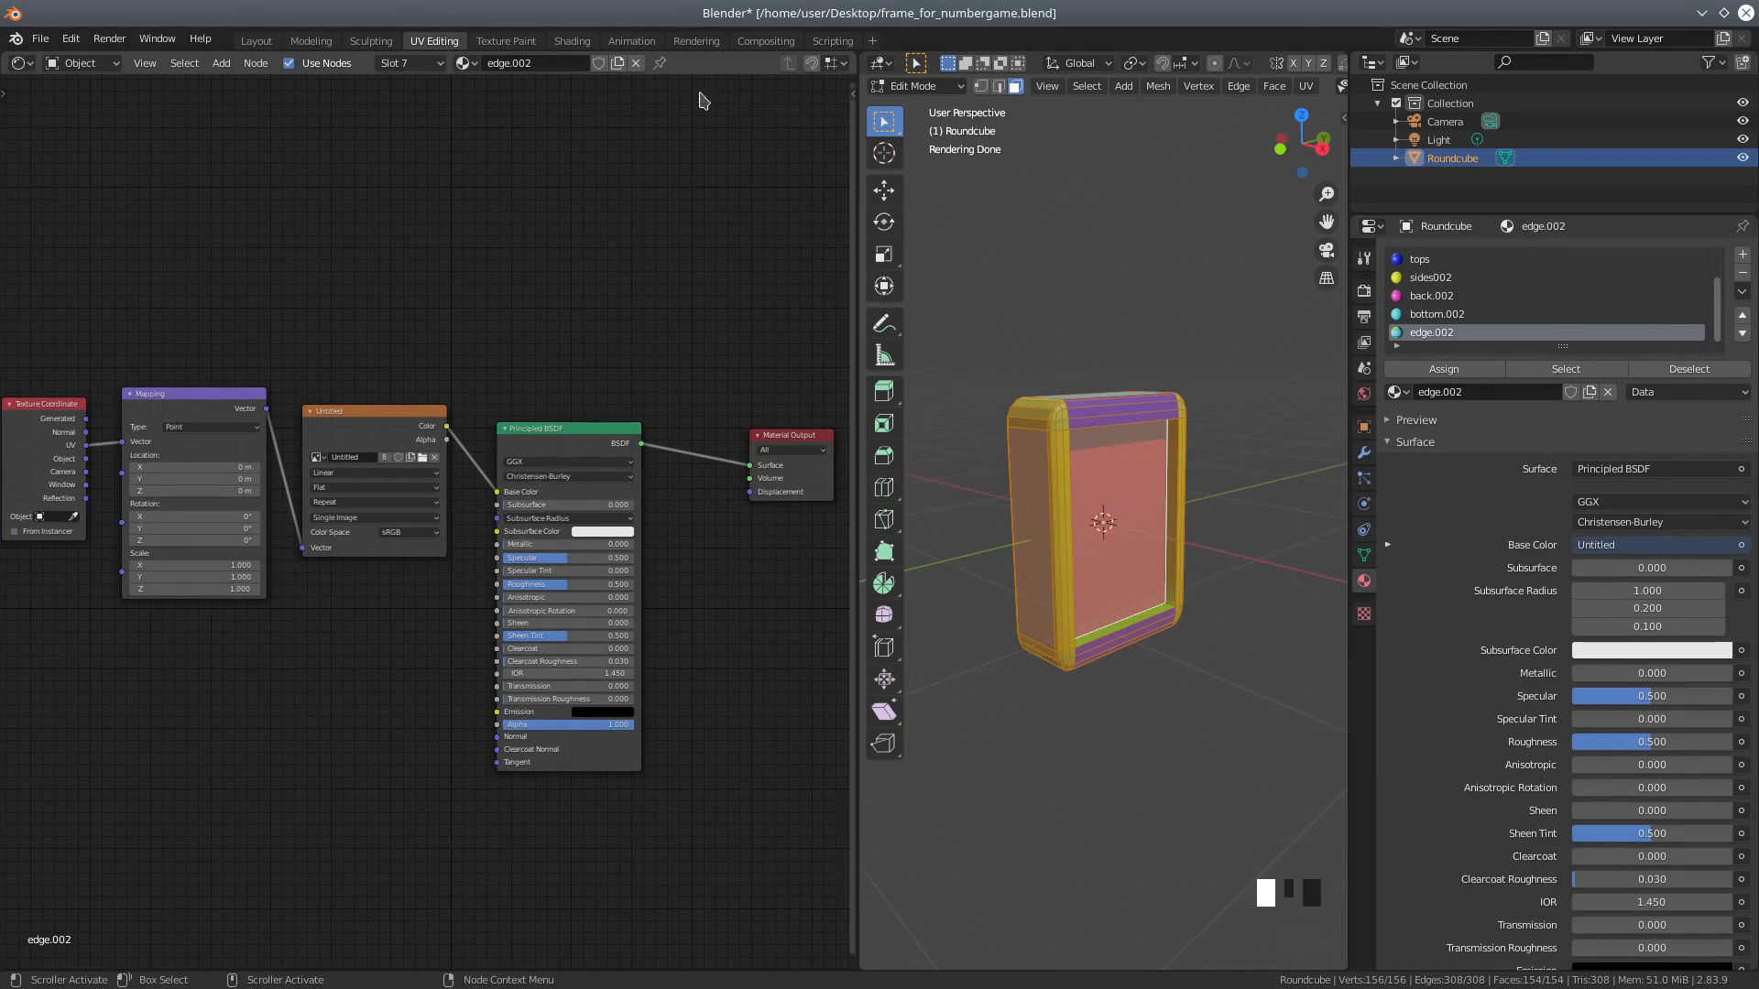
click(1460, 316)
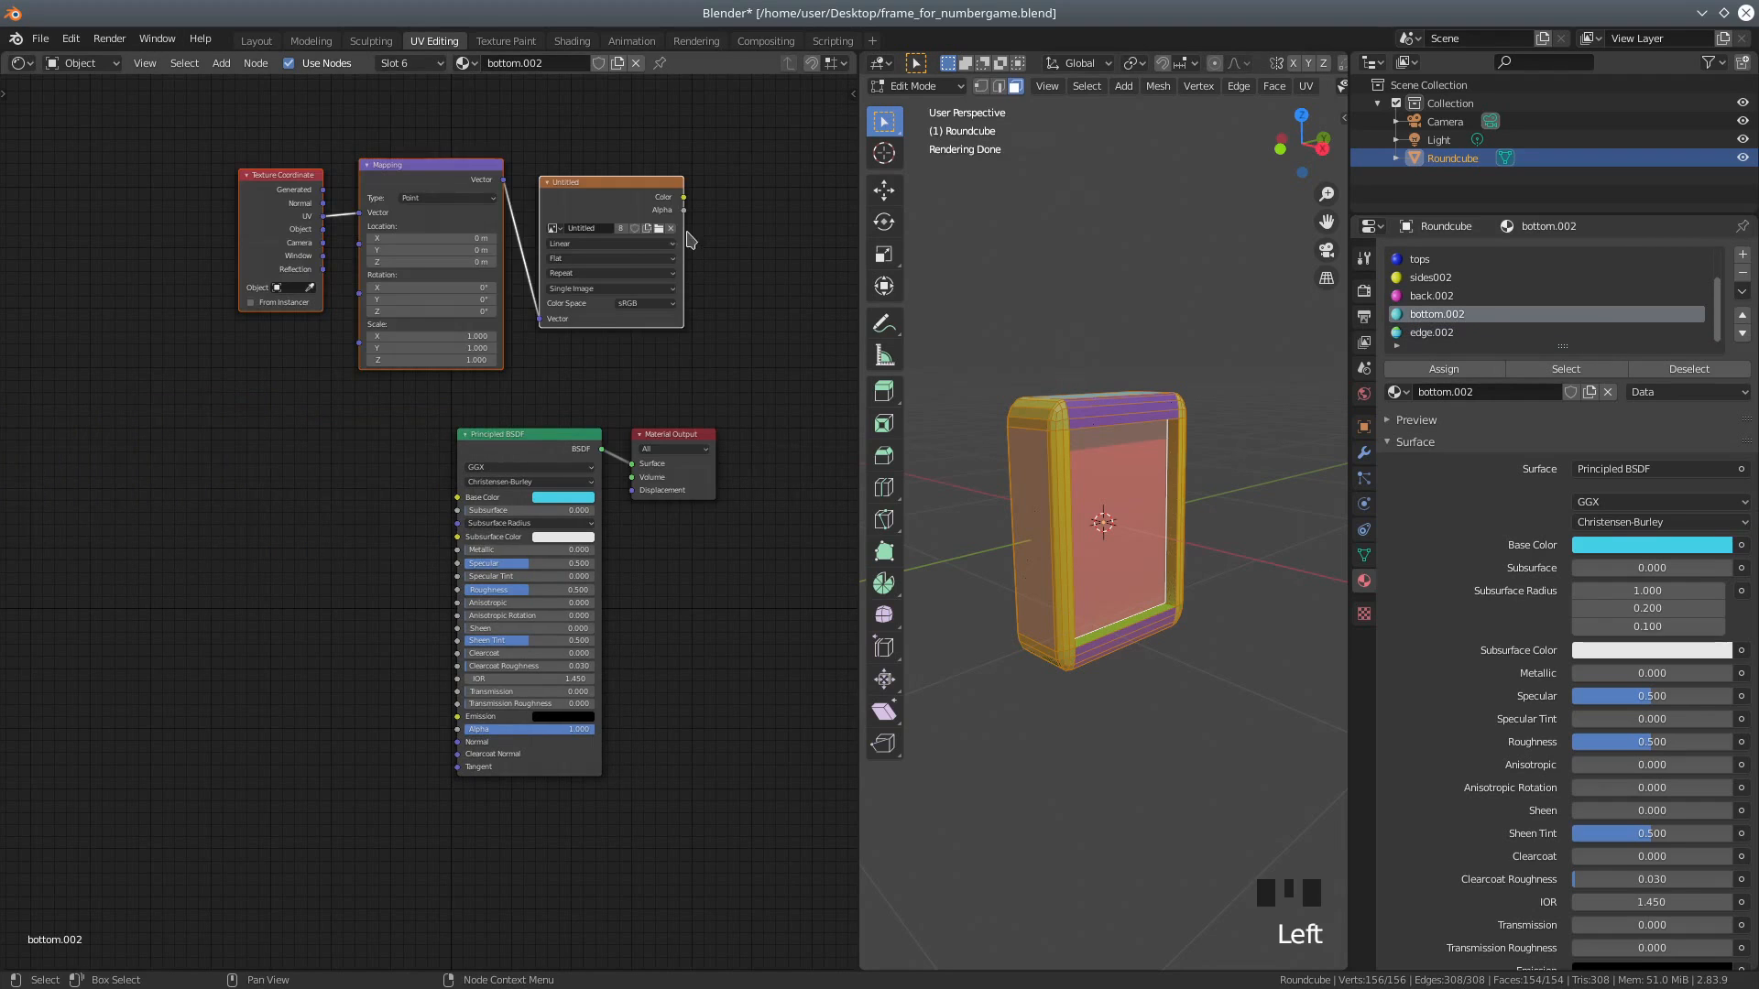
drag(684, 197, 458, 497)
Step: Connect the Untitled image's Color output to the Principled BSDF's Base Color in the back.002, sides002 and tops materials
click(1432, 296)
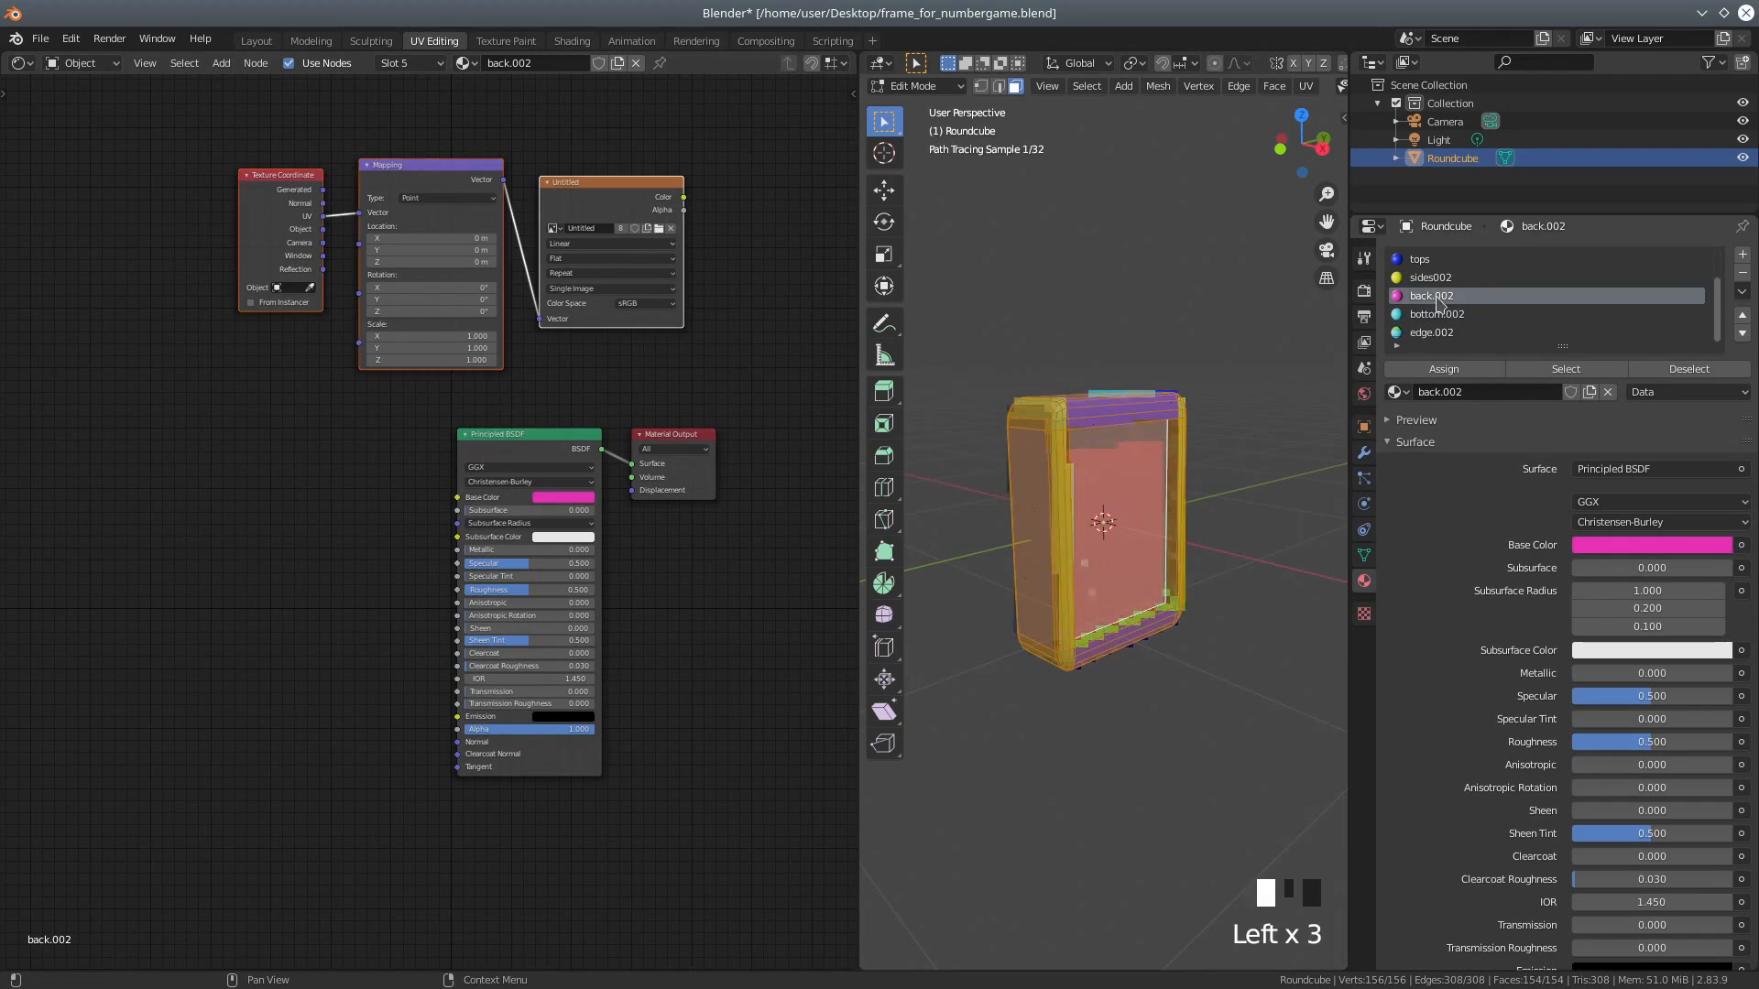
drag(683, 197, 458, 498)
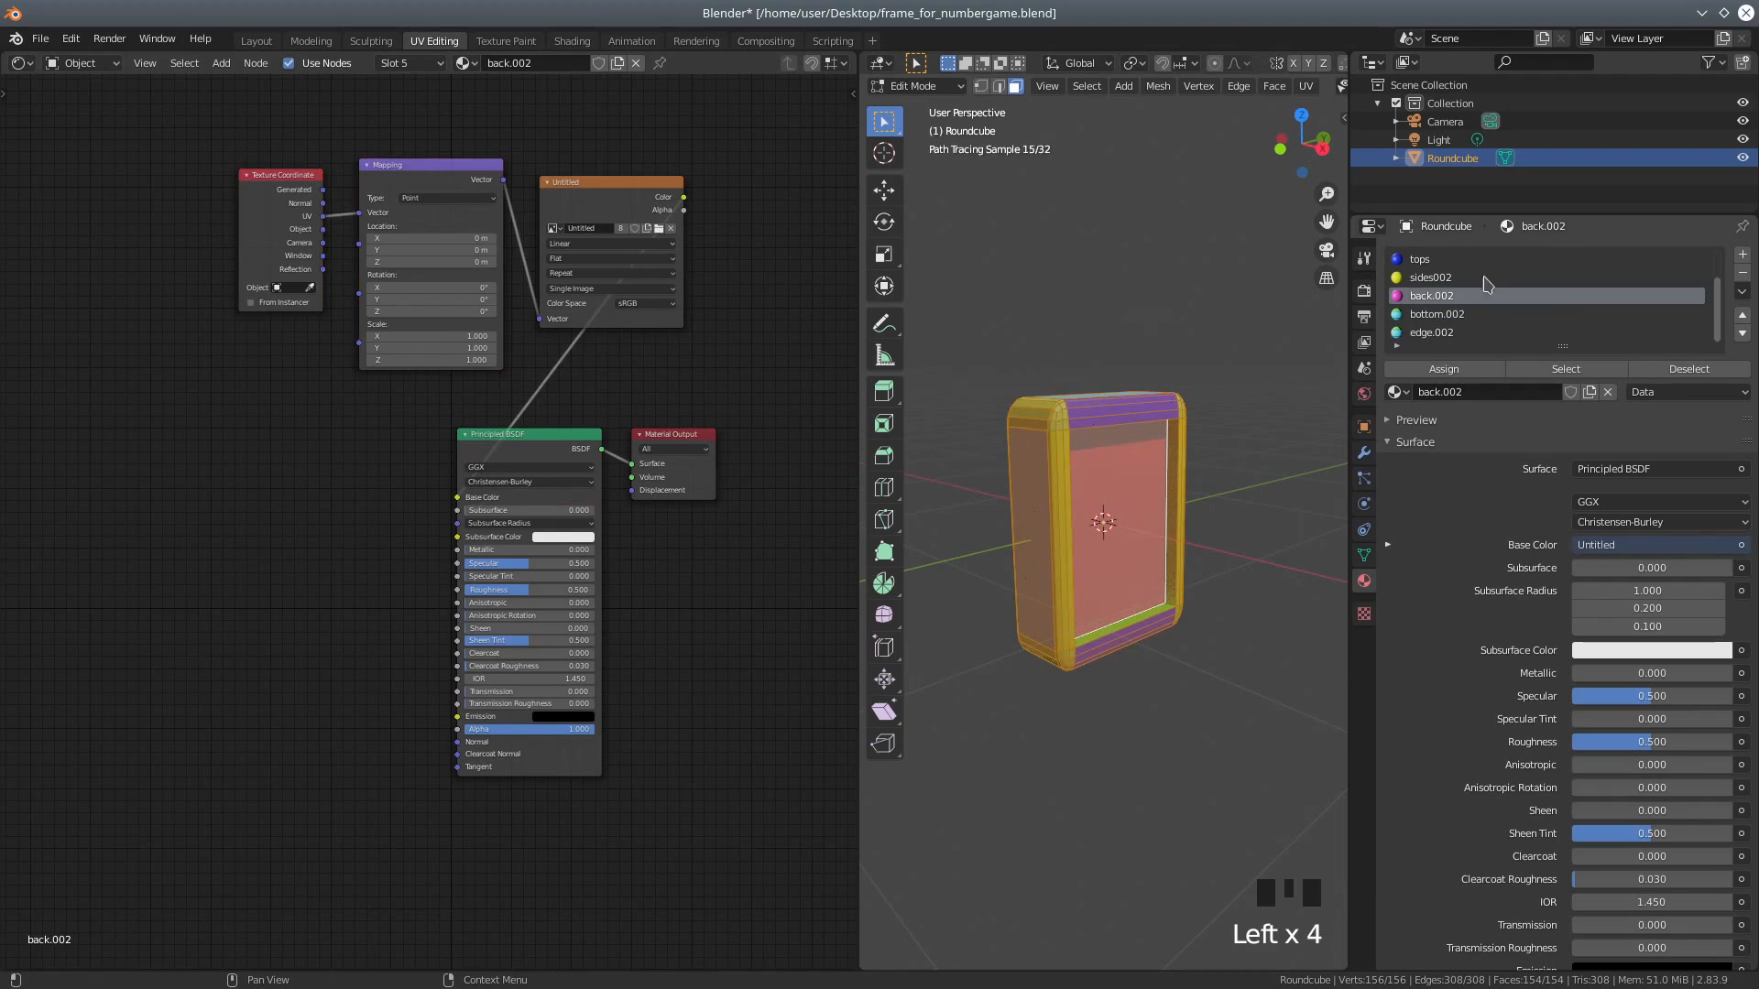
click(1447, 277)
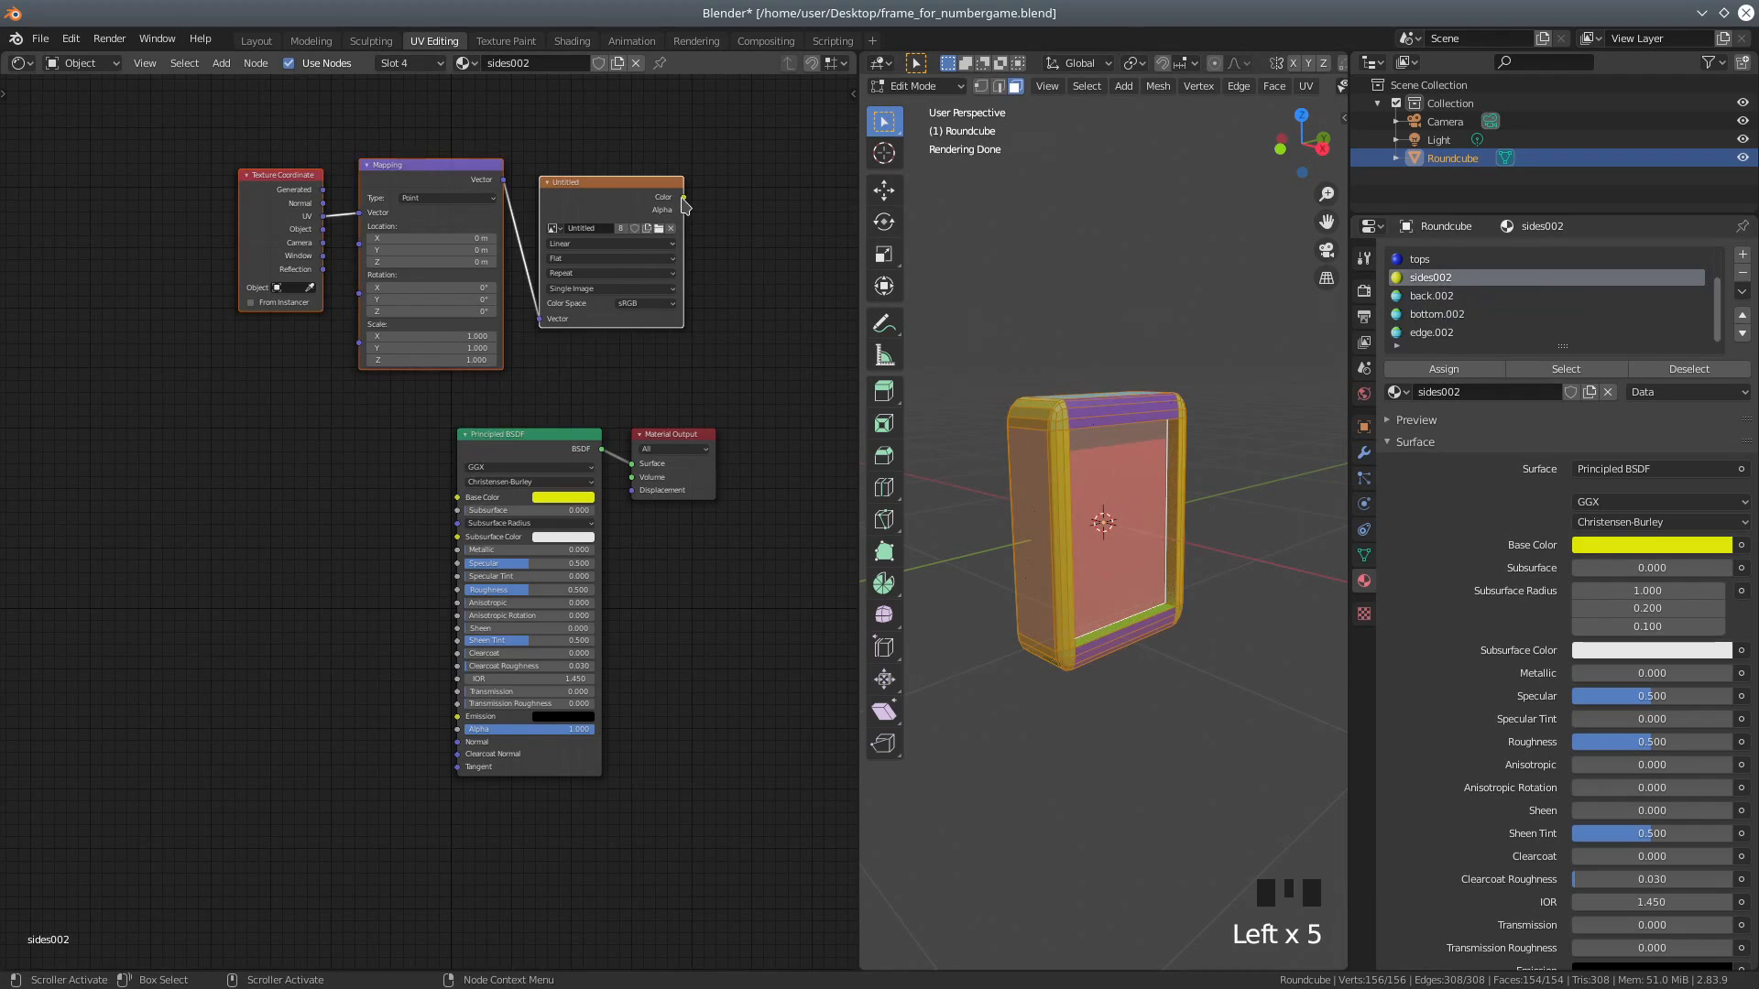
drag(683, 198, 457, 501)
click(1452, 263)
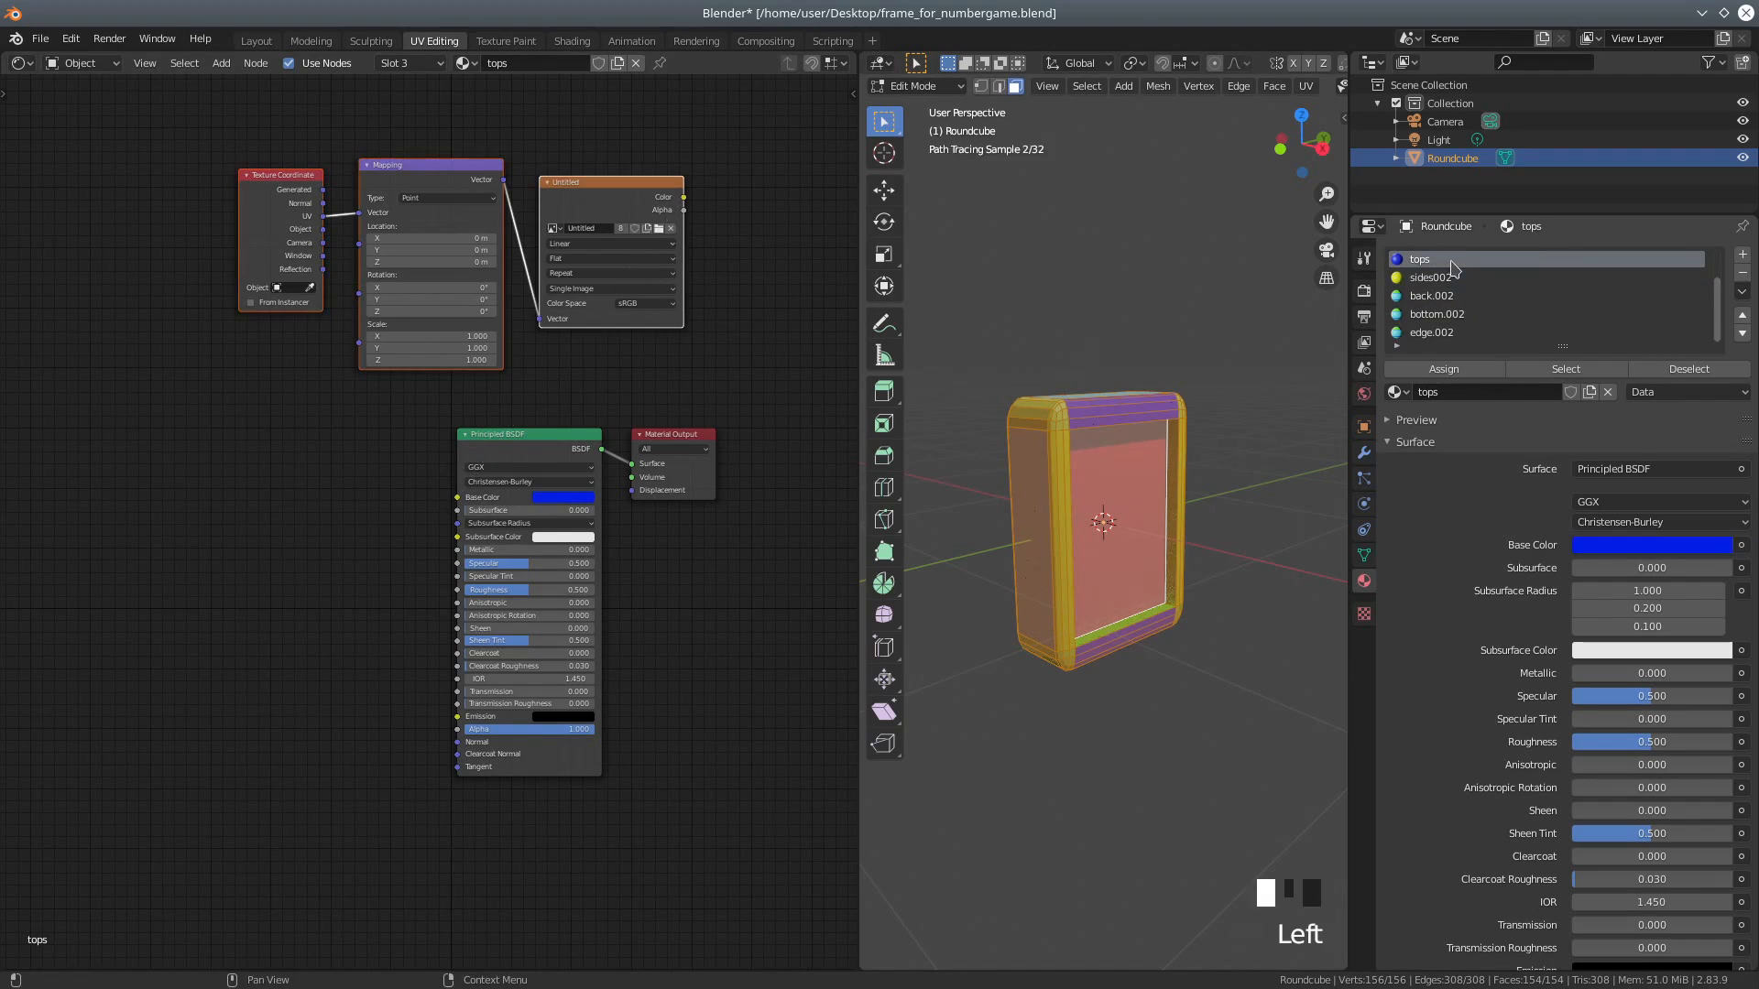
drag(684, 198, 457, 498)
Step: Connect the Untitled image's Color output to the Principled BSDF's Base Color in the frame and Material.001 materials
drag(1721, 299, 1722, 282)
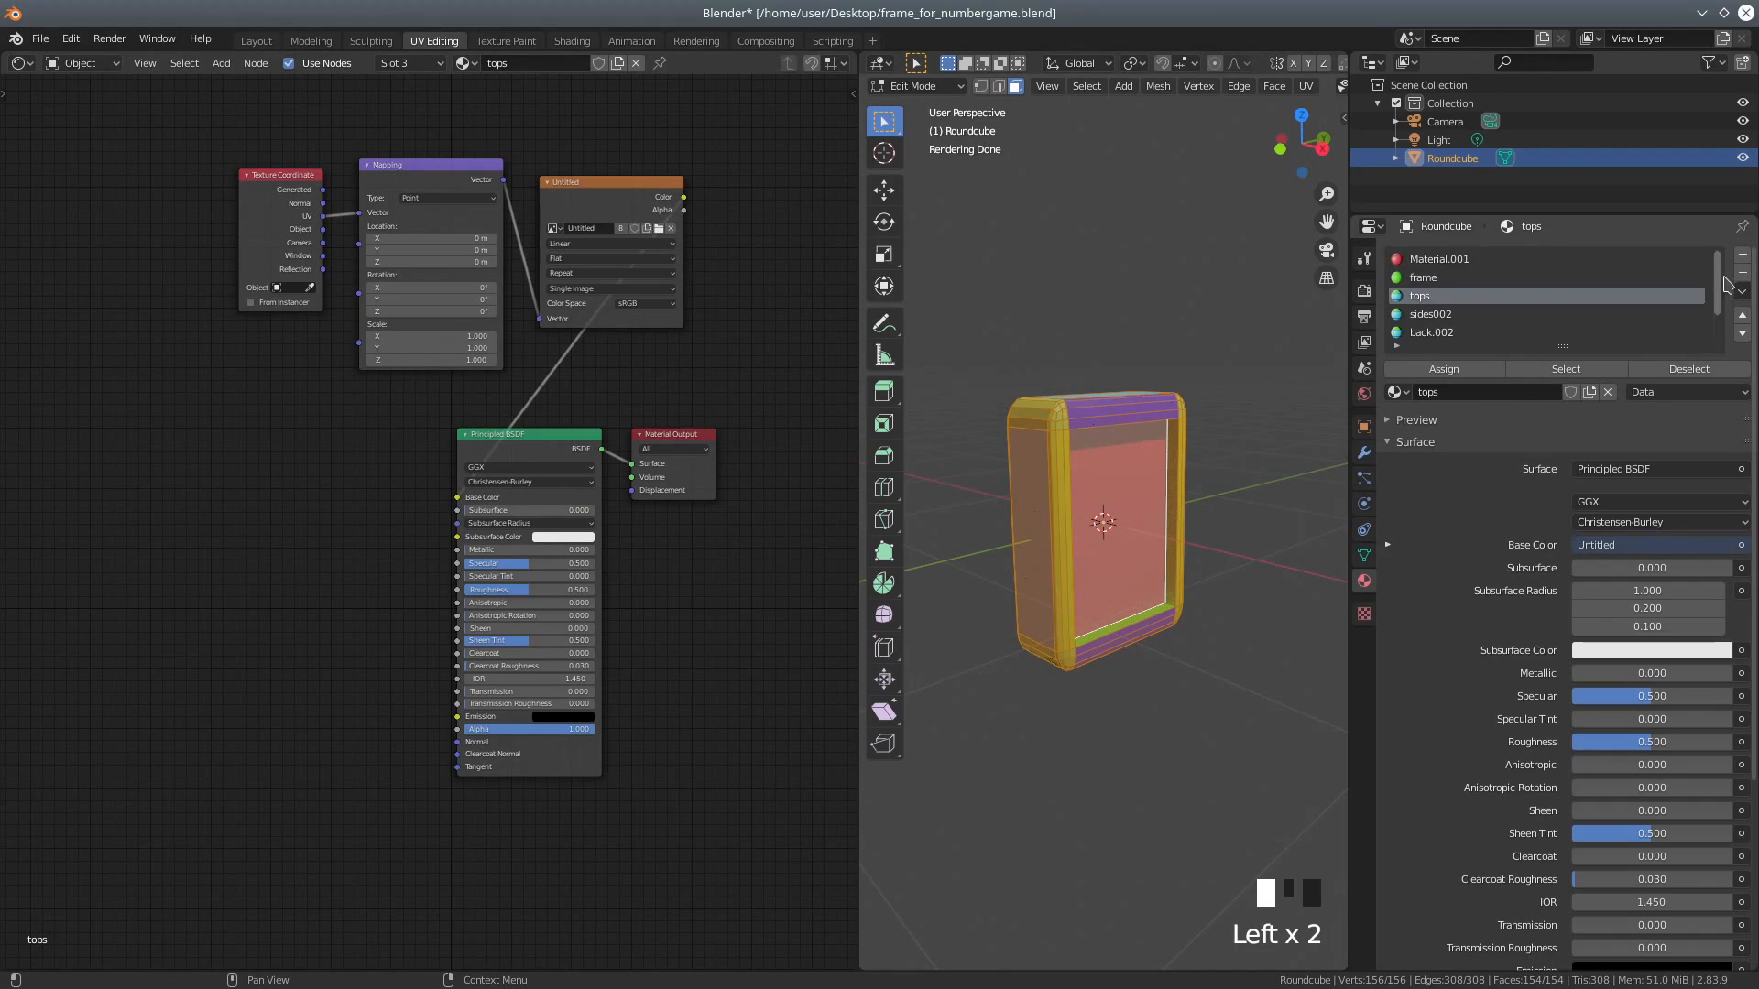
click(1599, 277)
drag(683, 197, 458, 498)
click(1427, 258)
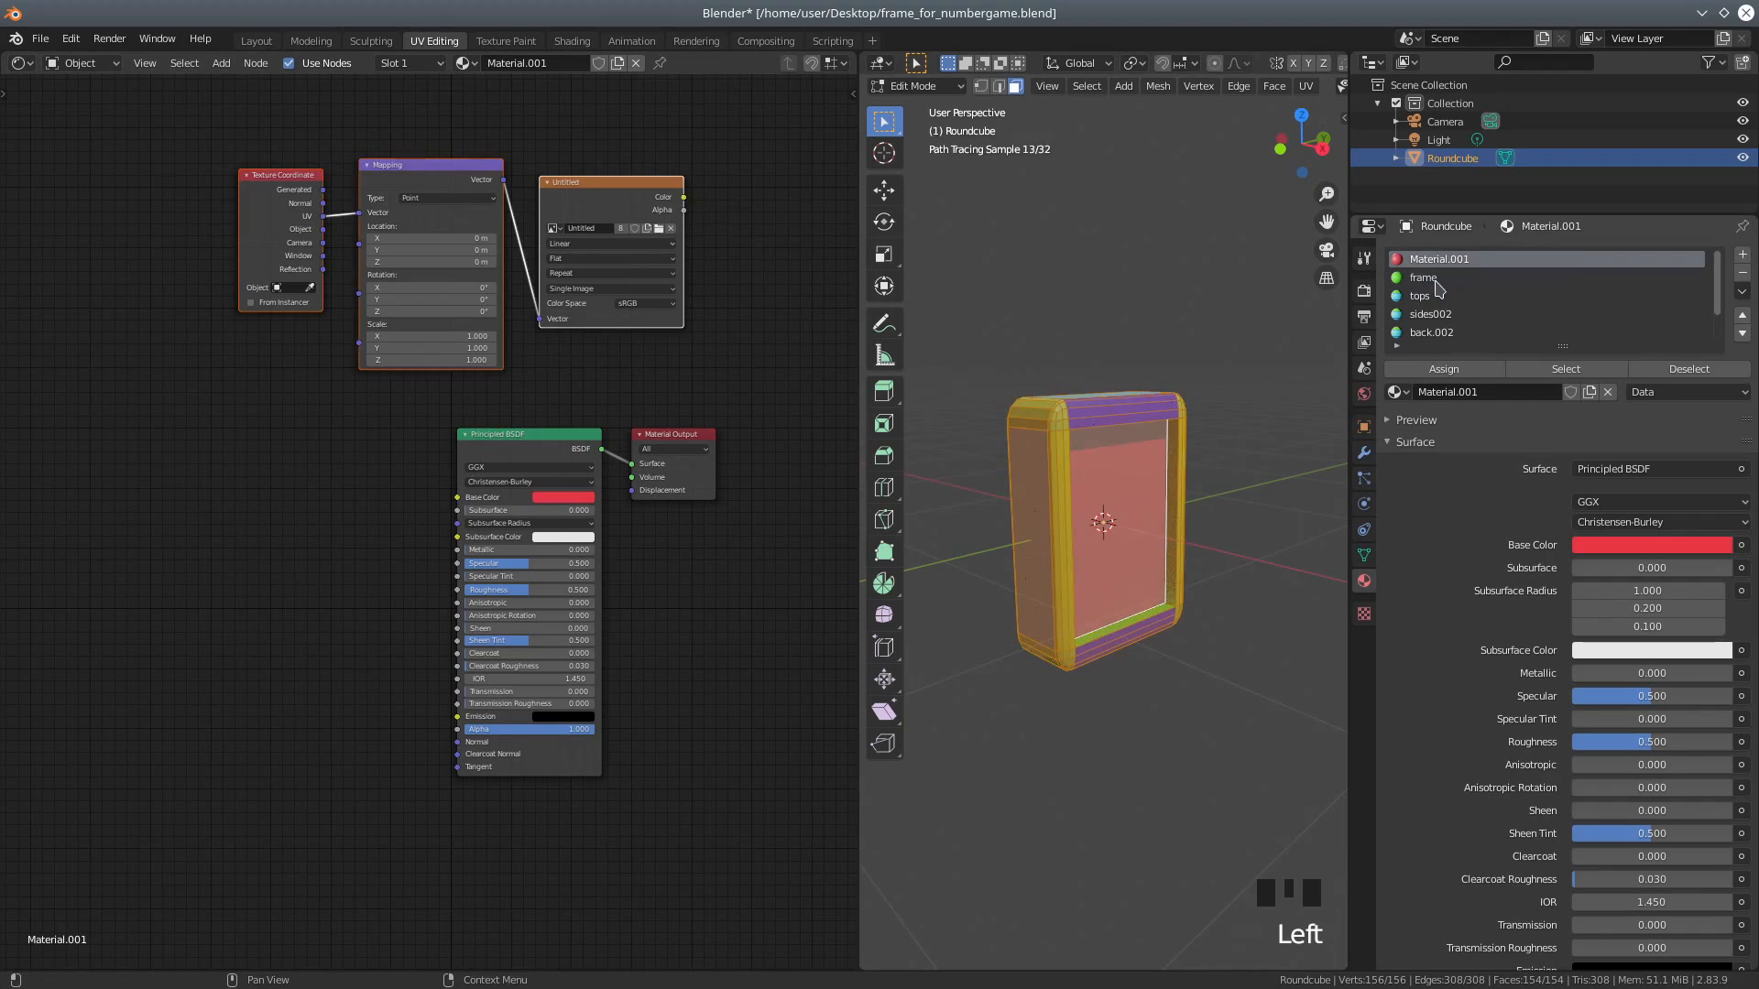
drag(683, 197, 457, 497)
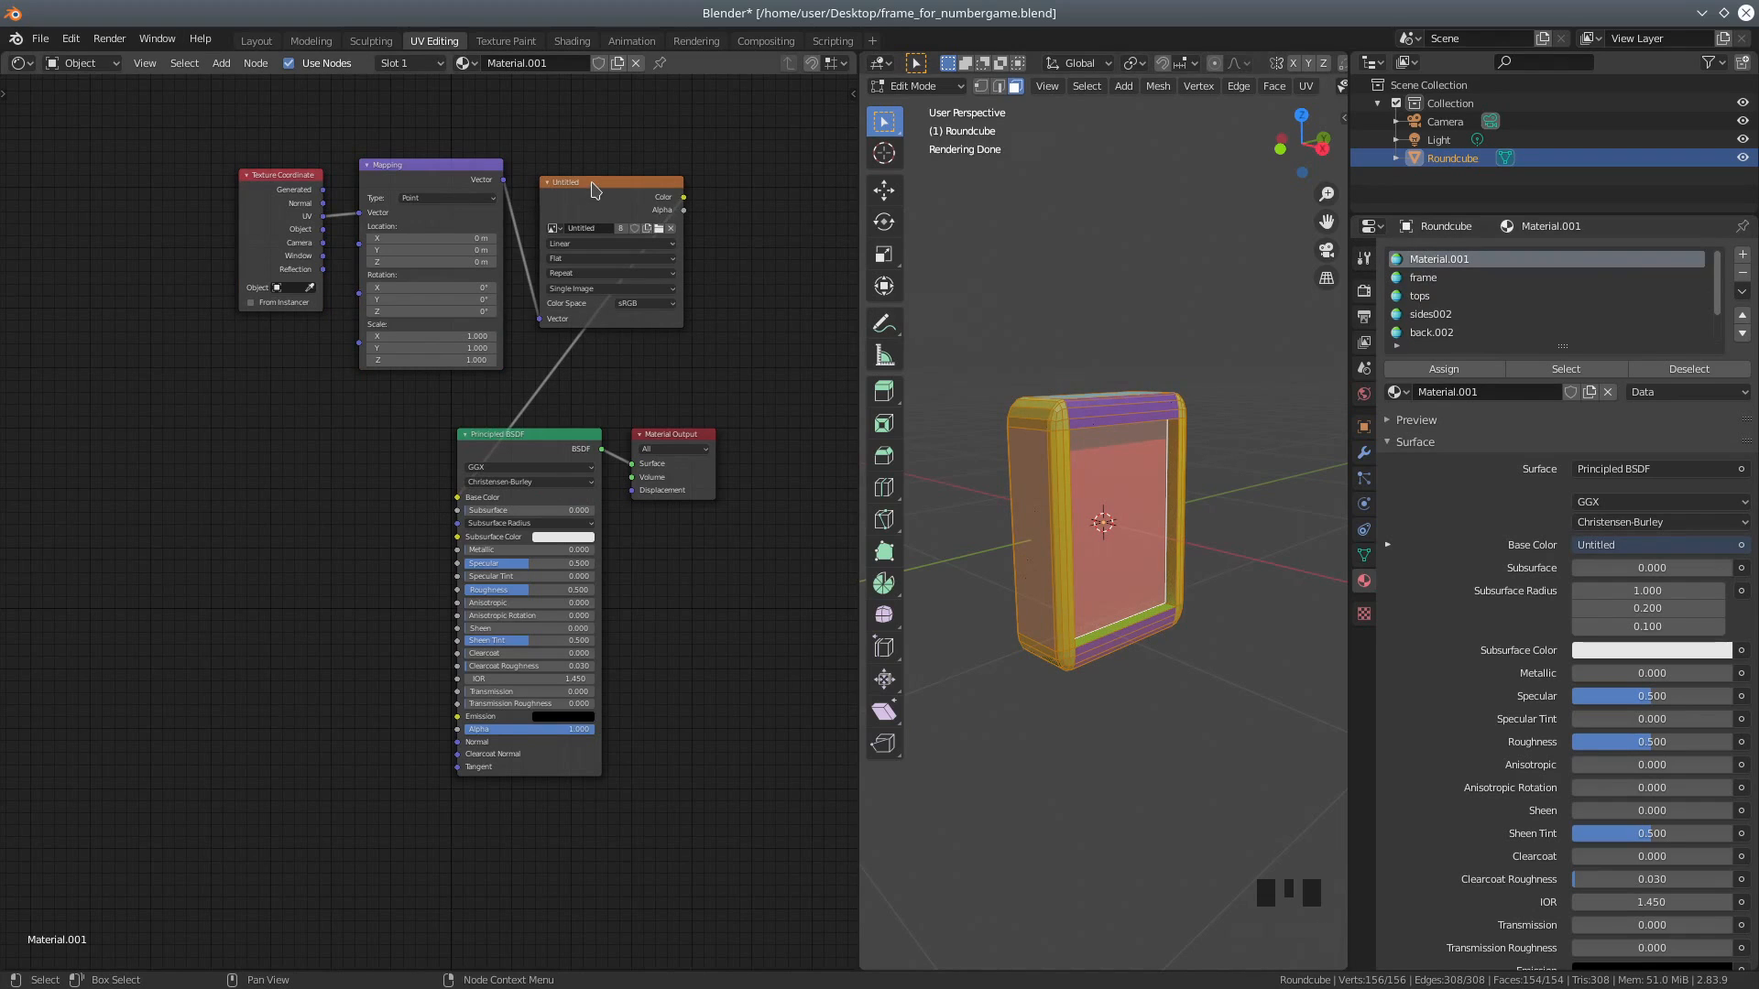
Step: Change the node editing area to the UV Editor to display the baked Untitled image with the UV layout
scroll(1112, 615, up, 2)
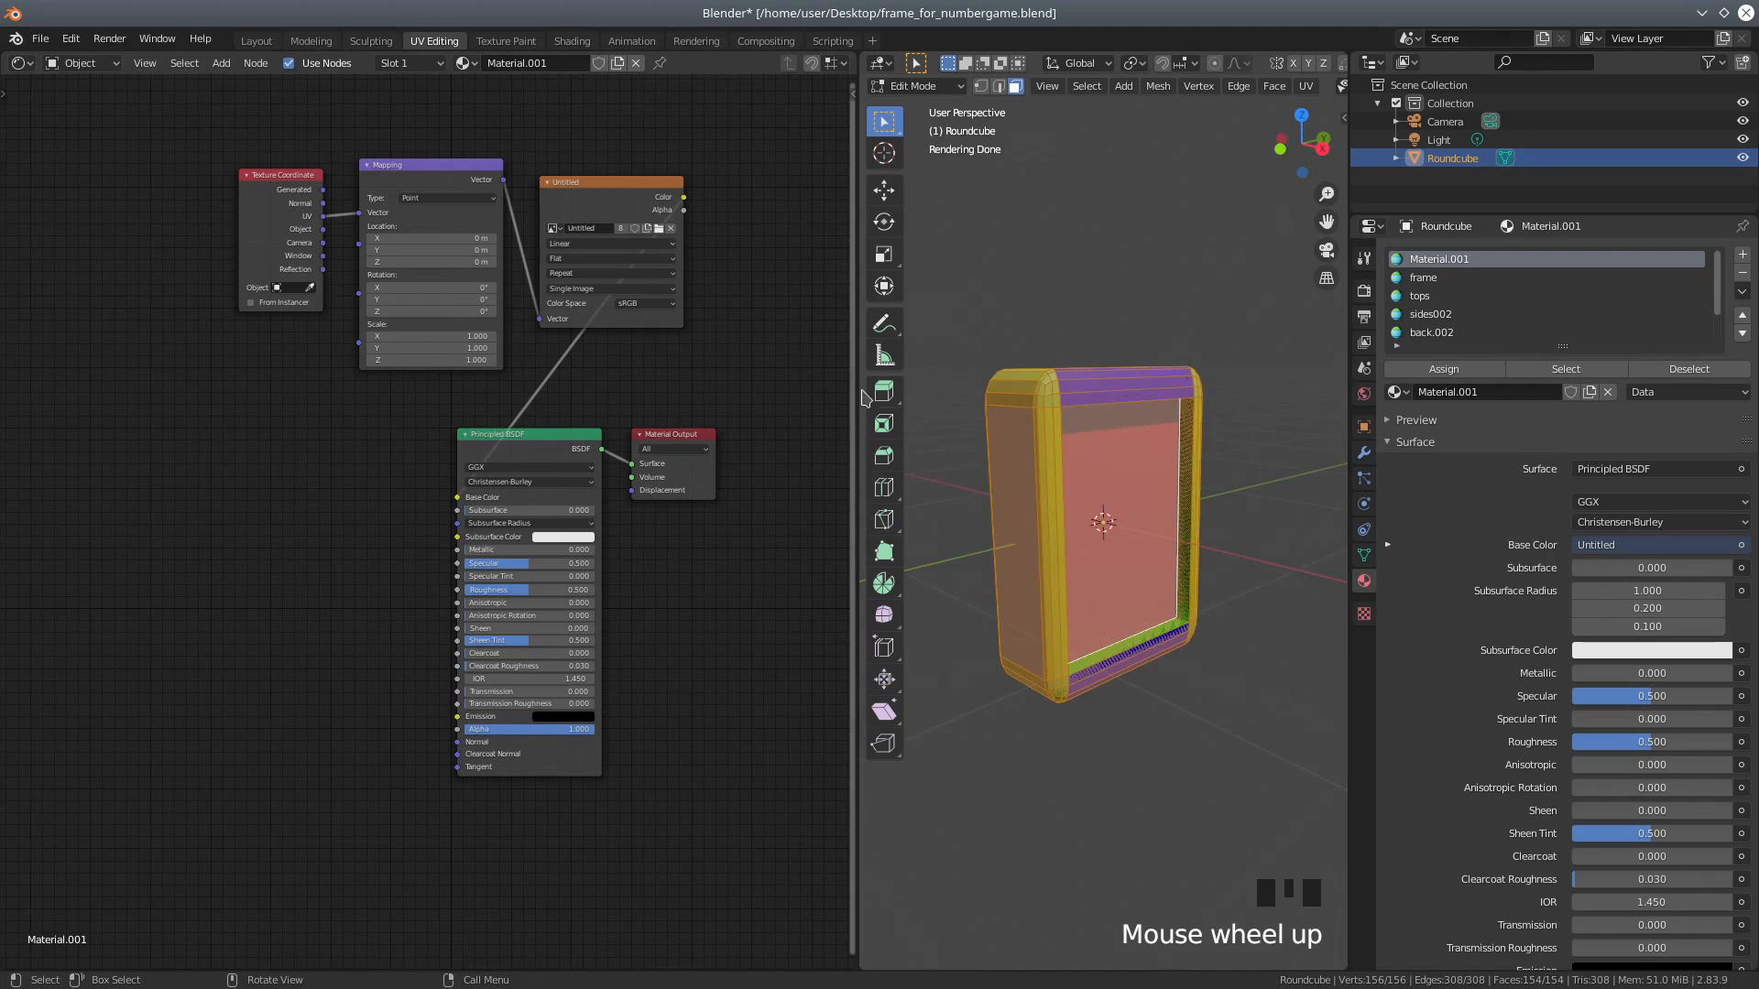
click(30, 64)
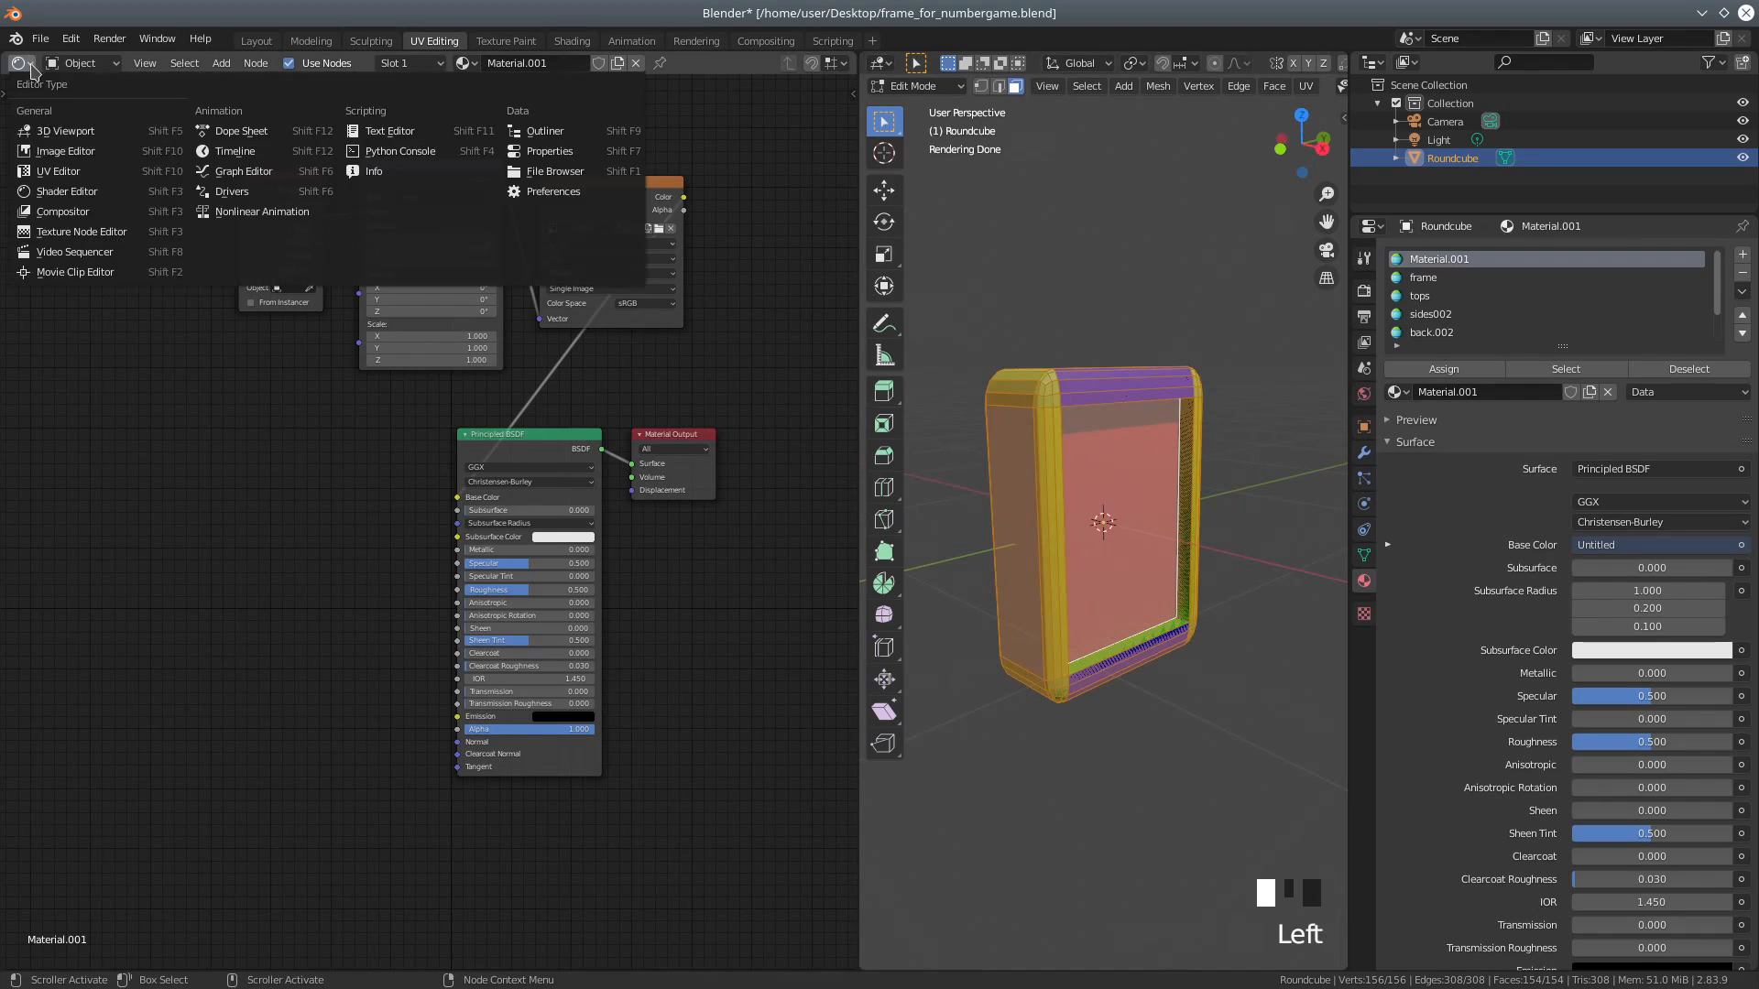
click(43, 173)
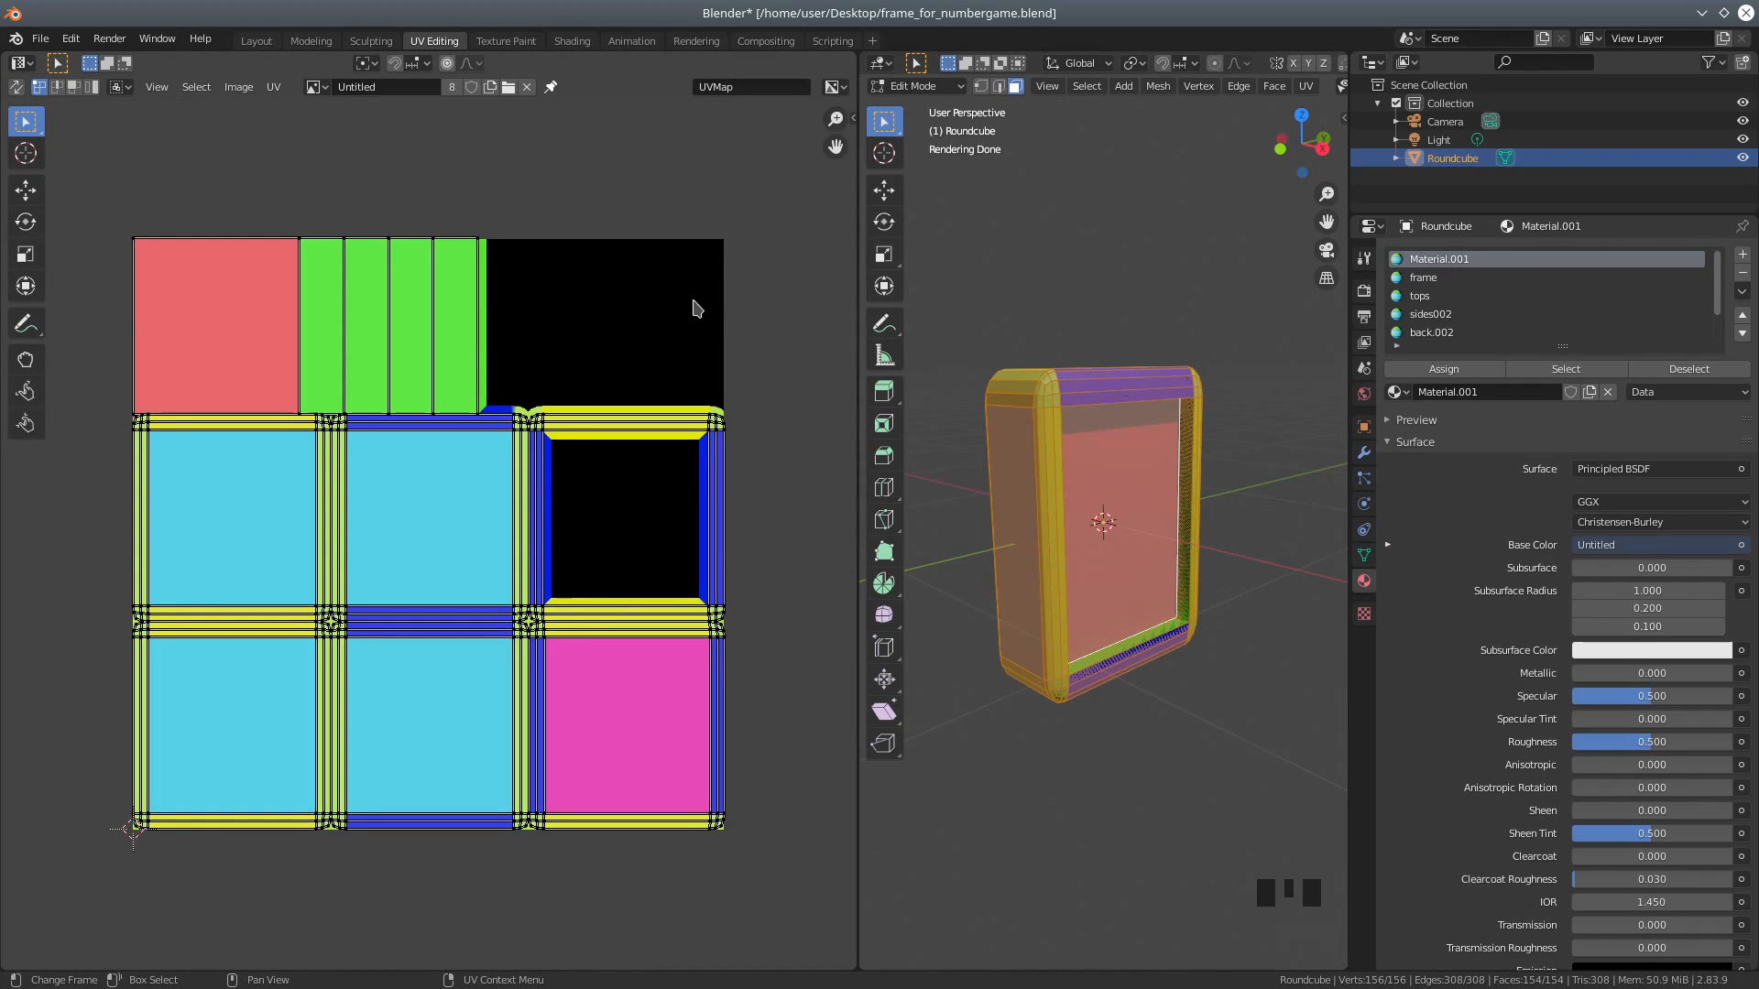
click(845, 88)
Step: Widen the 3D viewport and switch its shading to Material Preview
scroll(1063, 458, up, 2)
middle_drag(1111, 499, 931, 519)
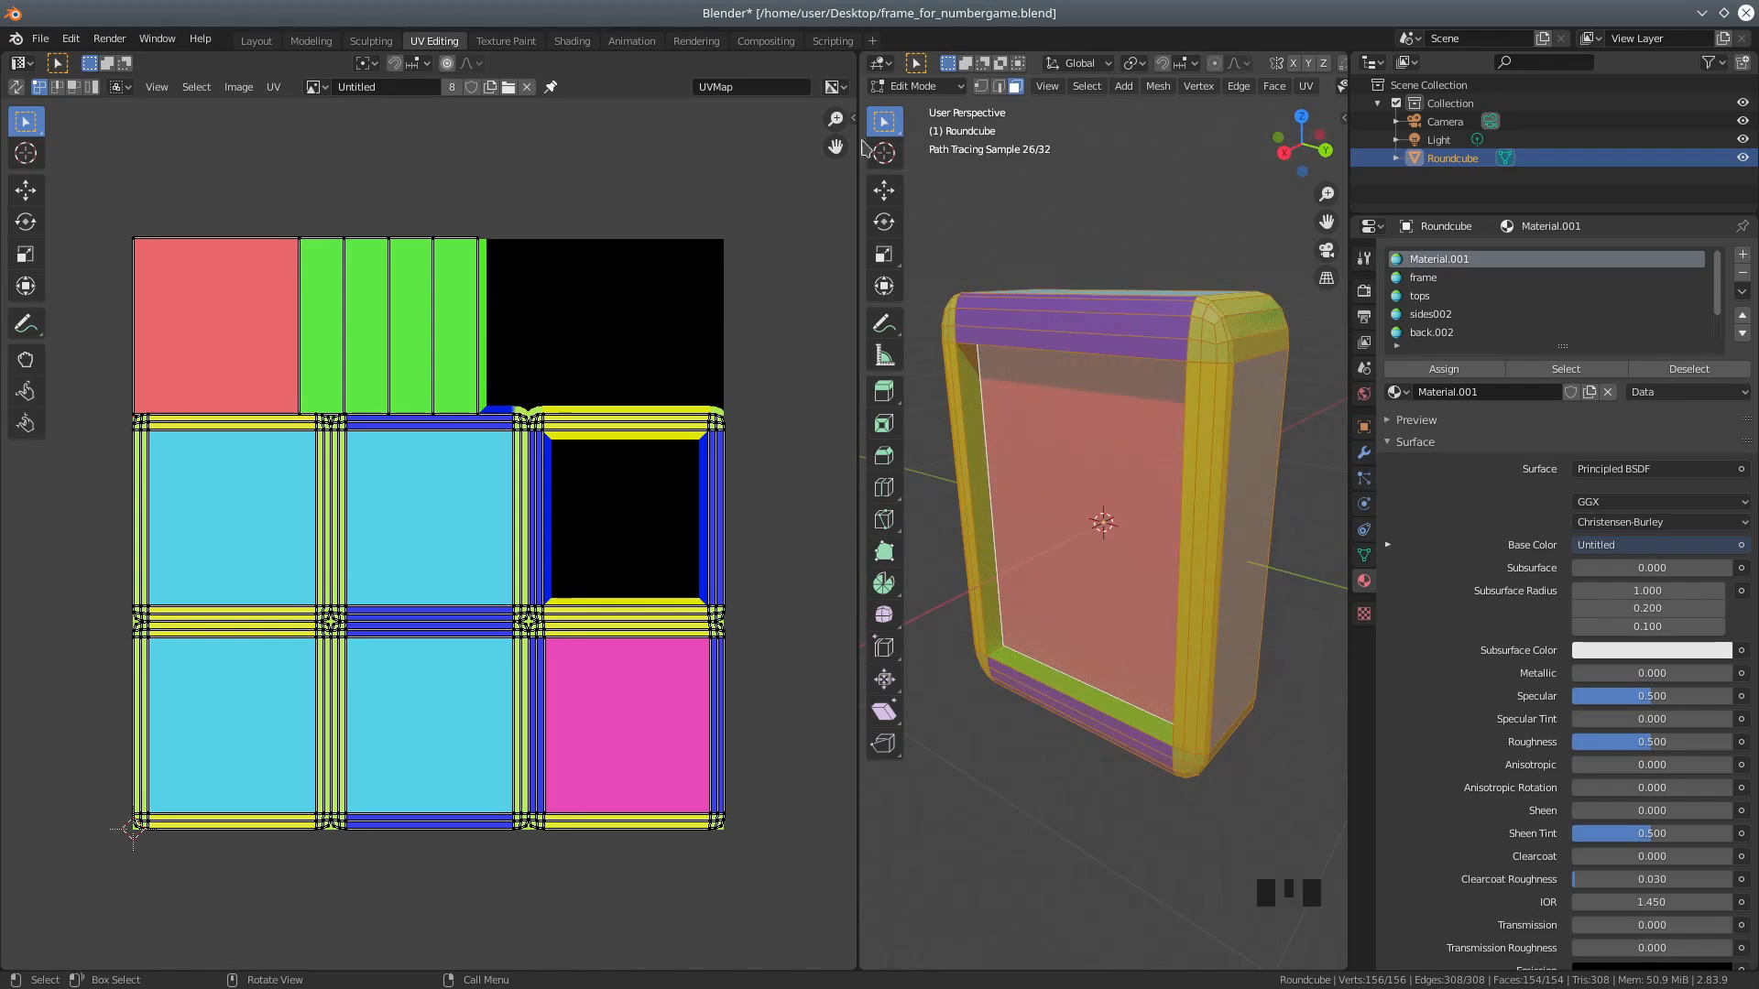
drag(857, 144, 645, 110)
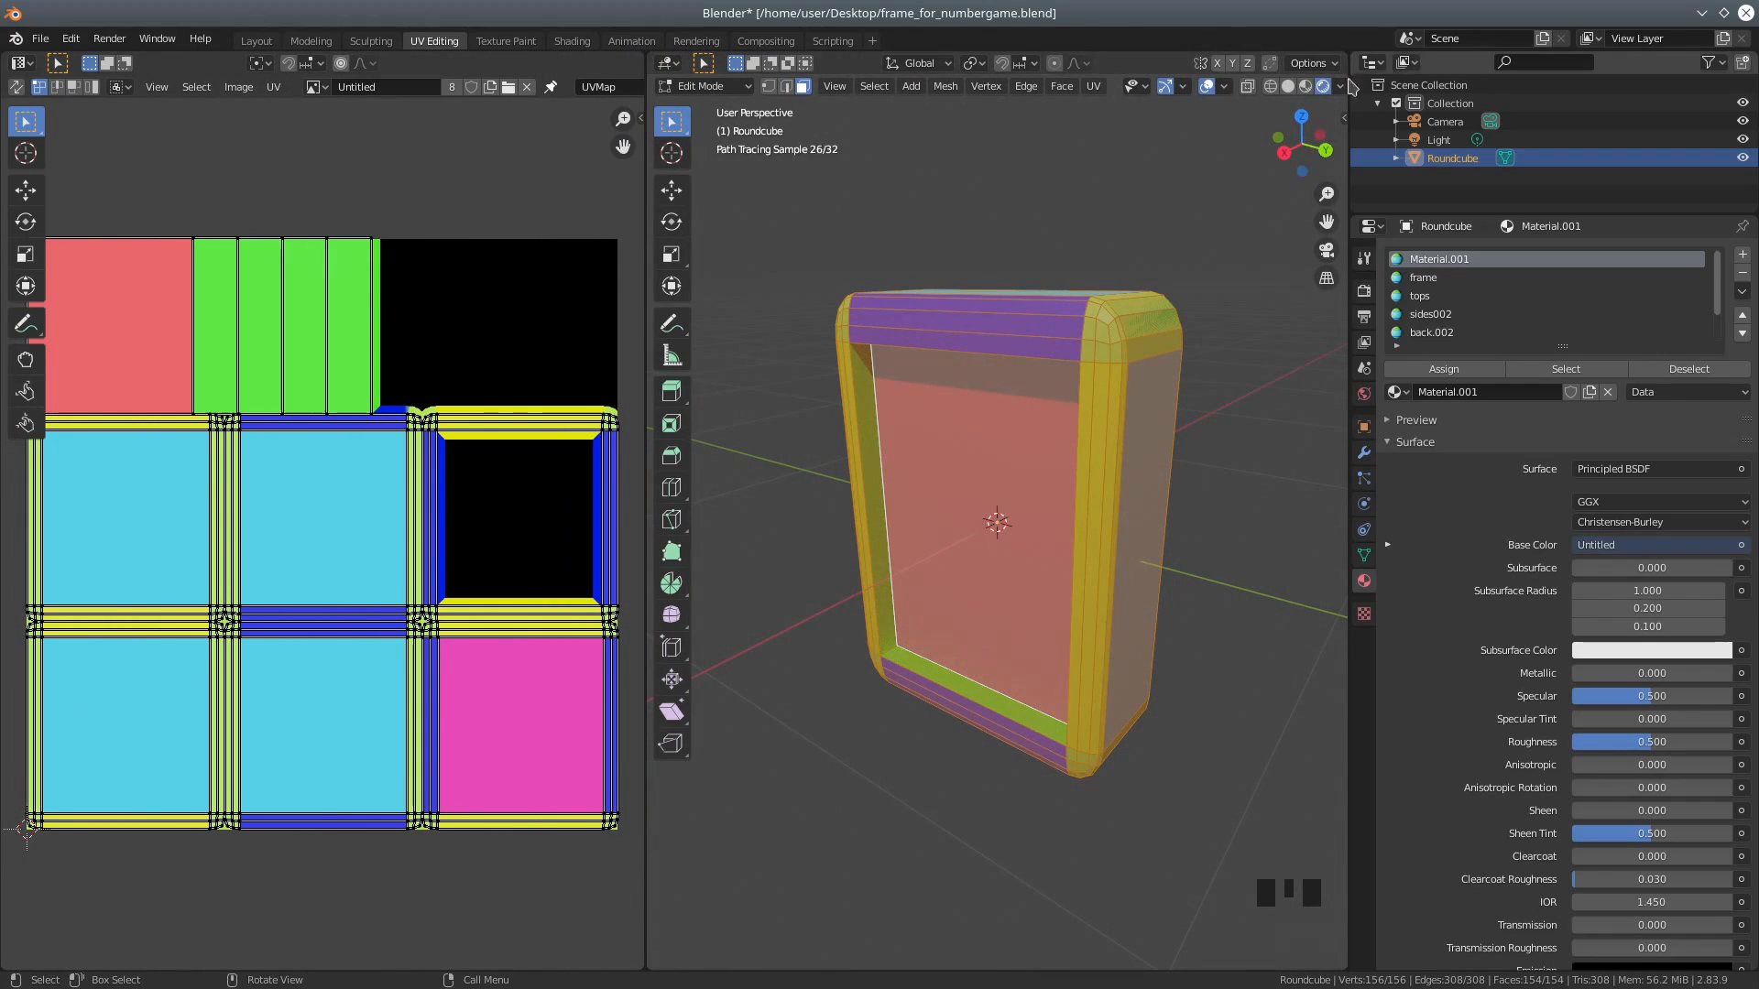
click(1305, 87)
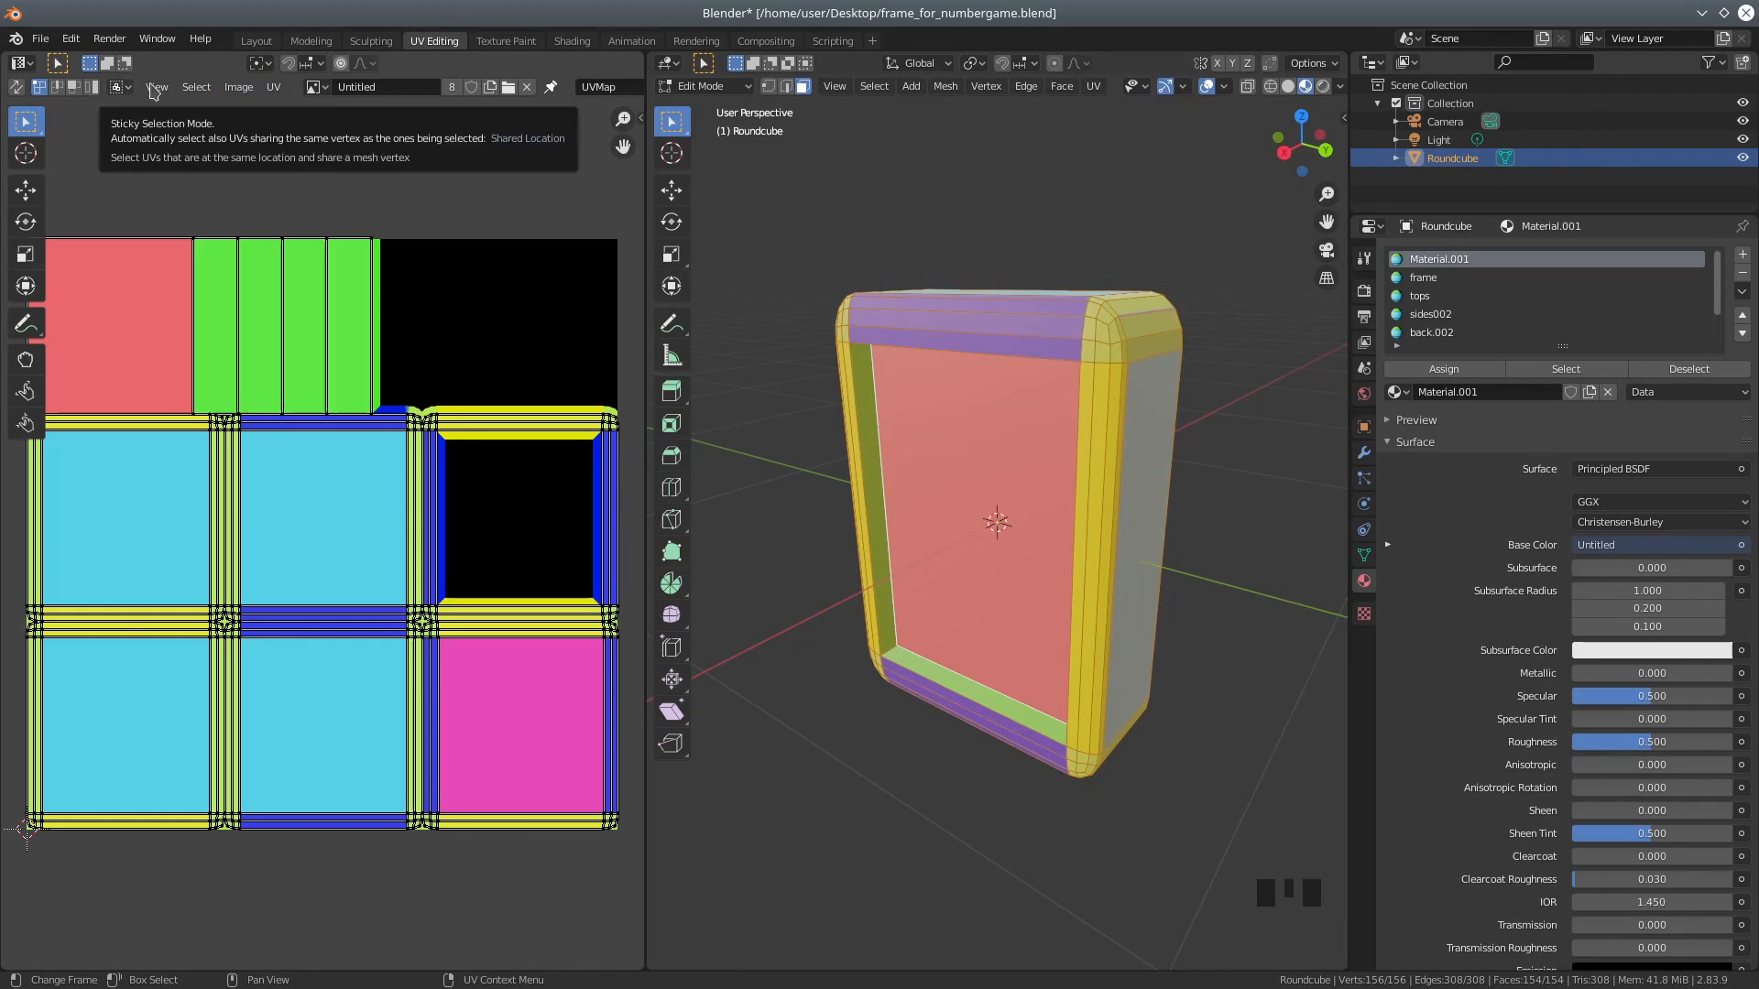
Step: Change the UV Editor to the Image Editor and set it to Paint mode for the Untitled image
scroll(589, 95, up, 2)
scroll(589, 96, down, 5)
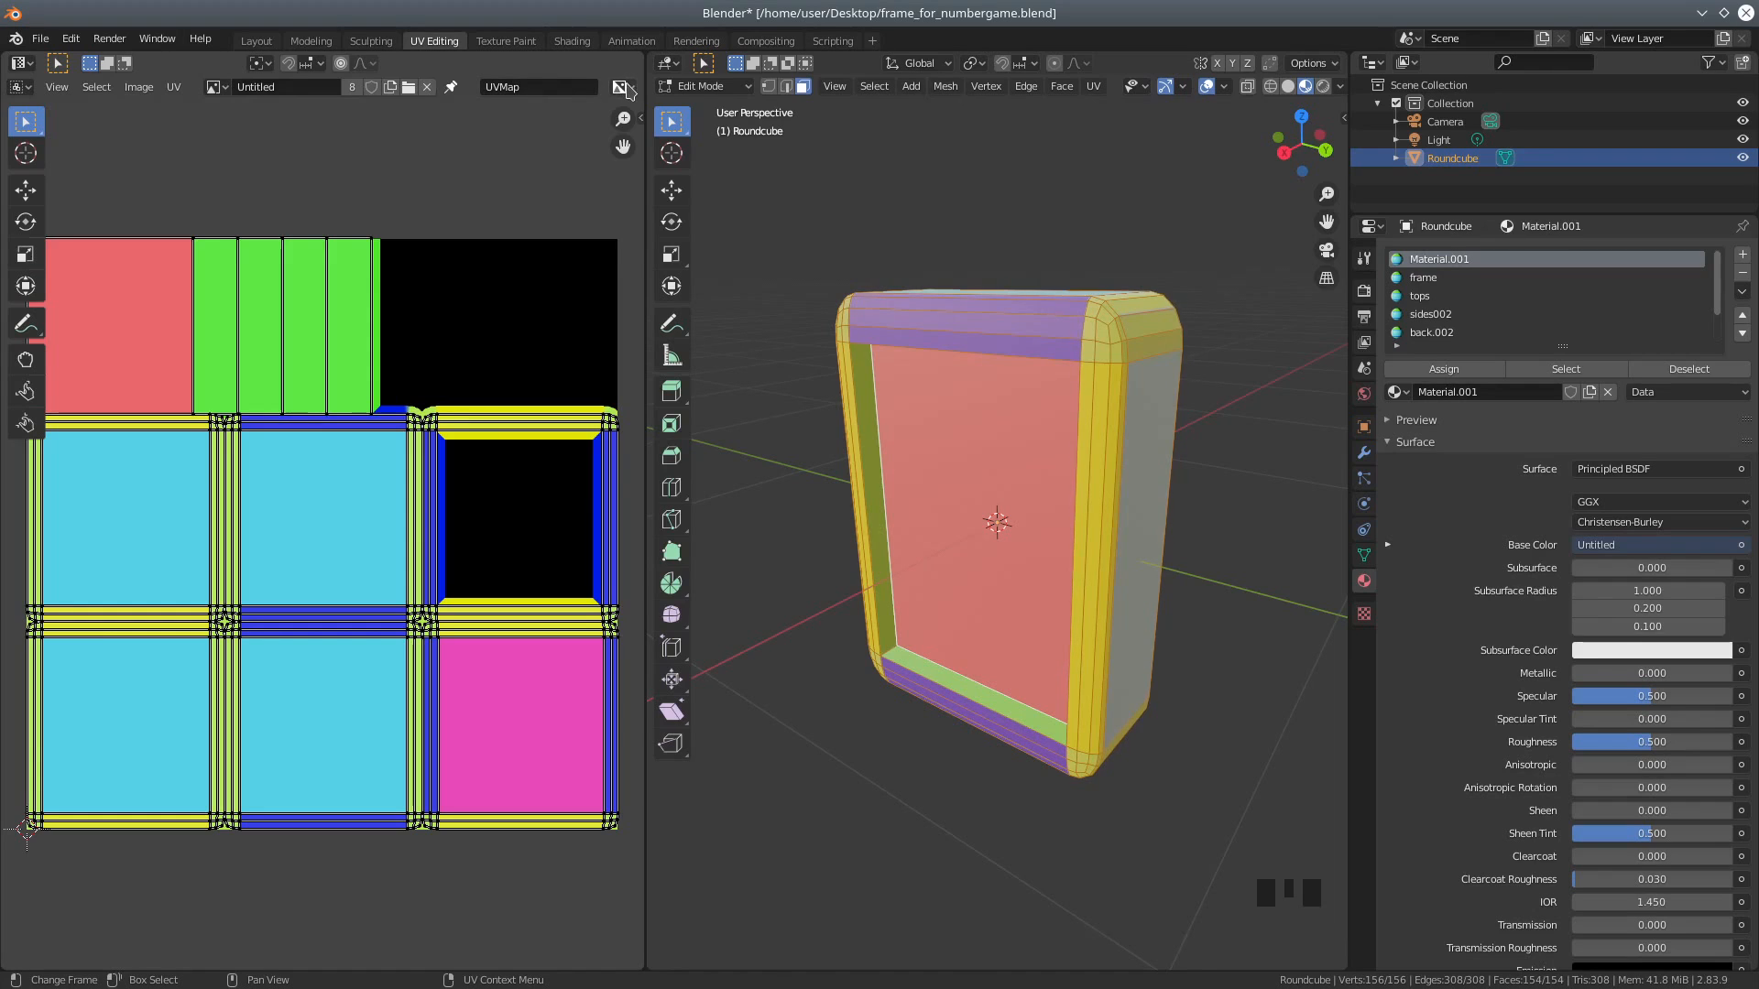
click(623, 87)
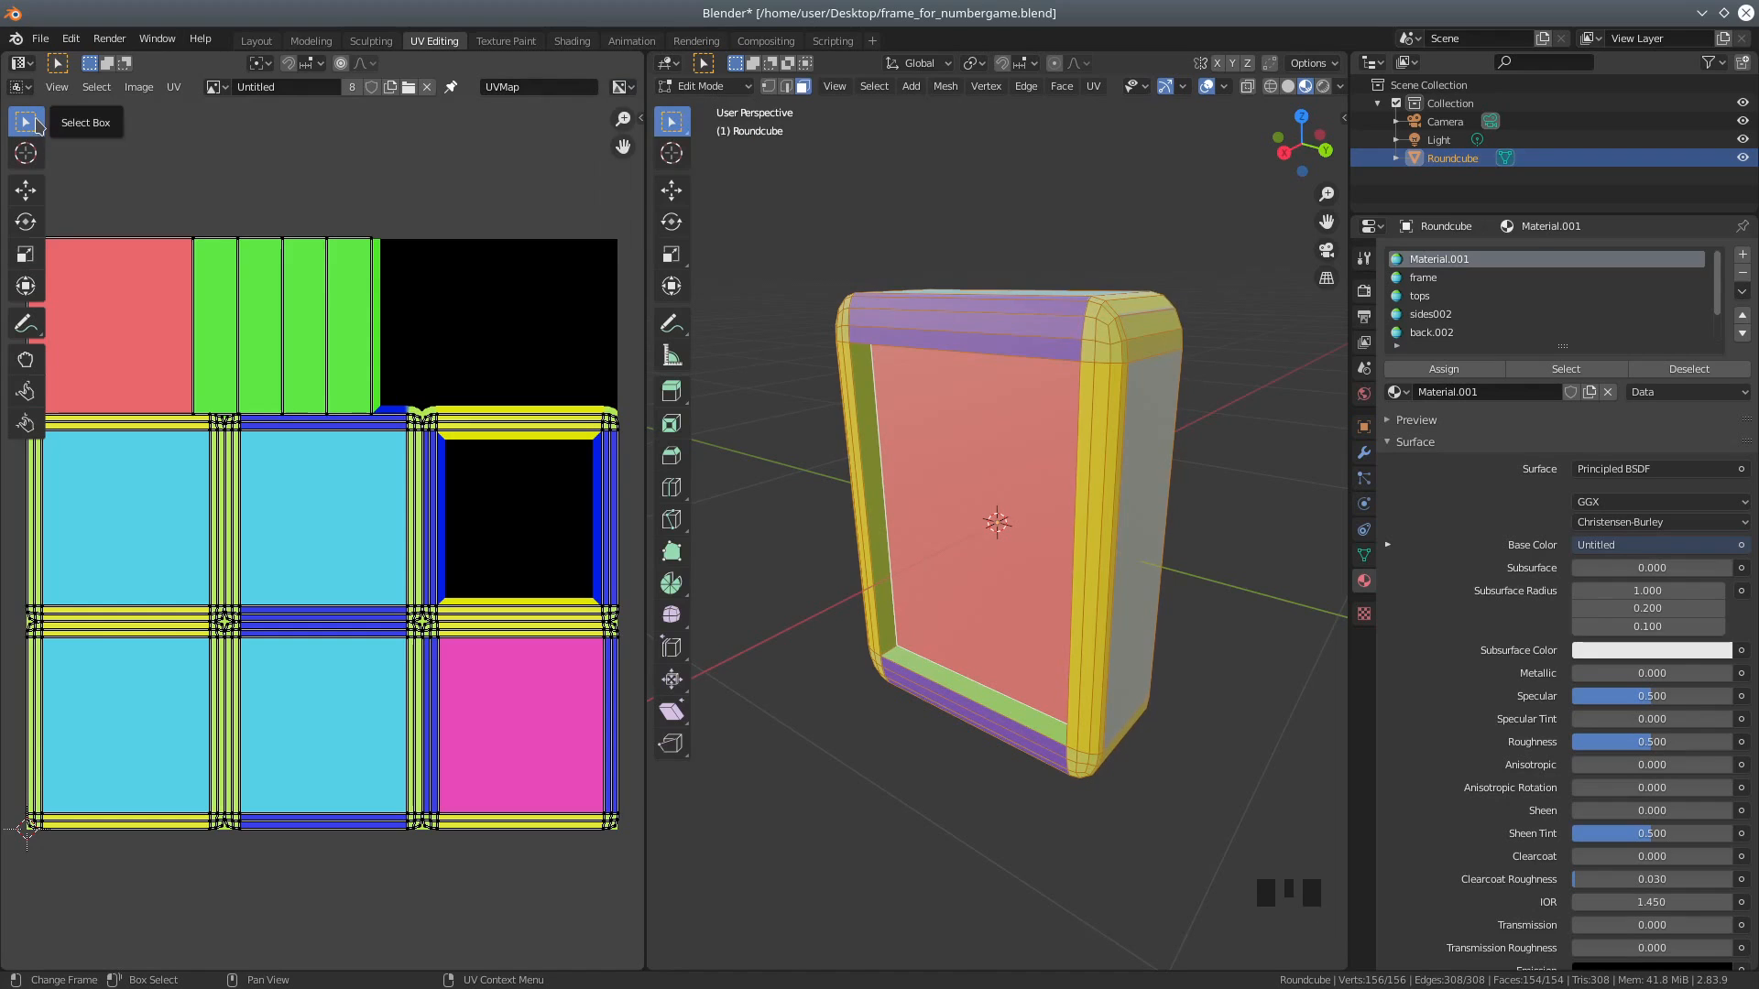
click(24, 63)
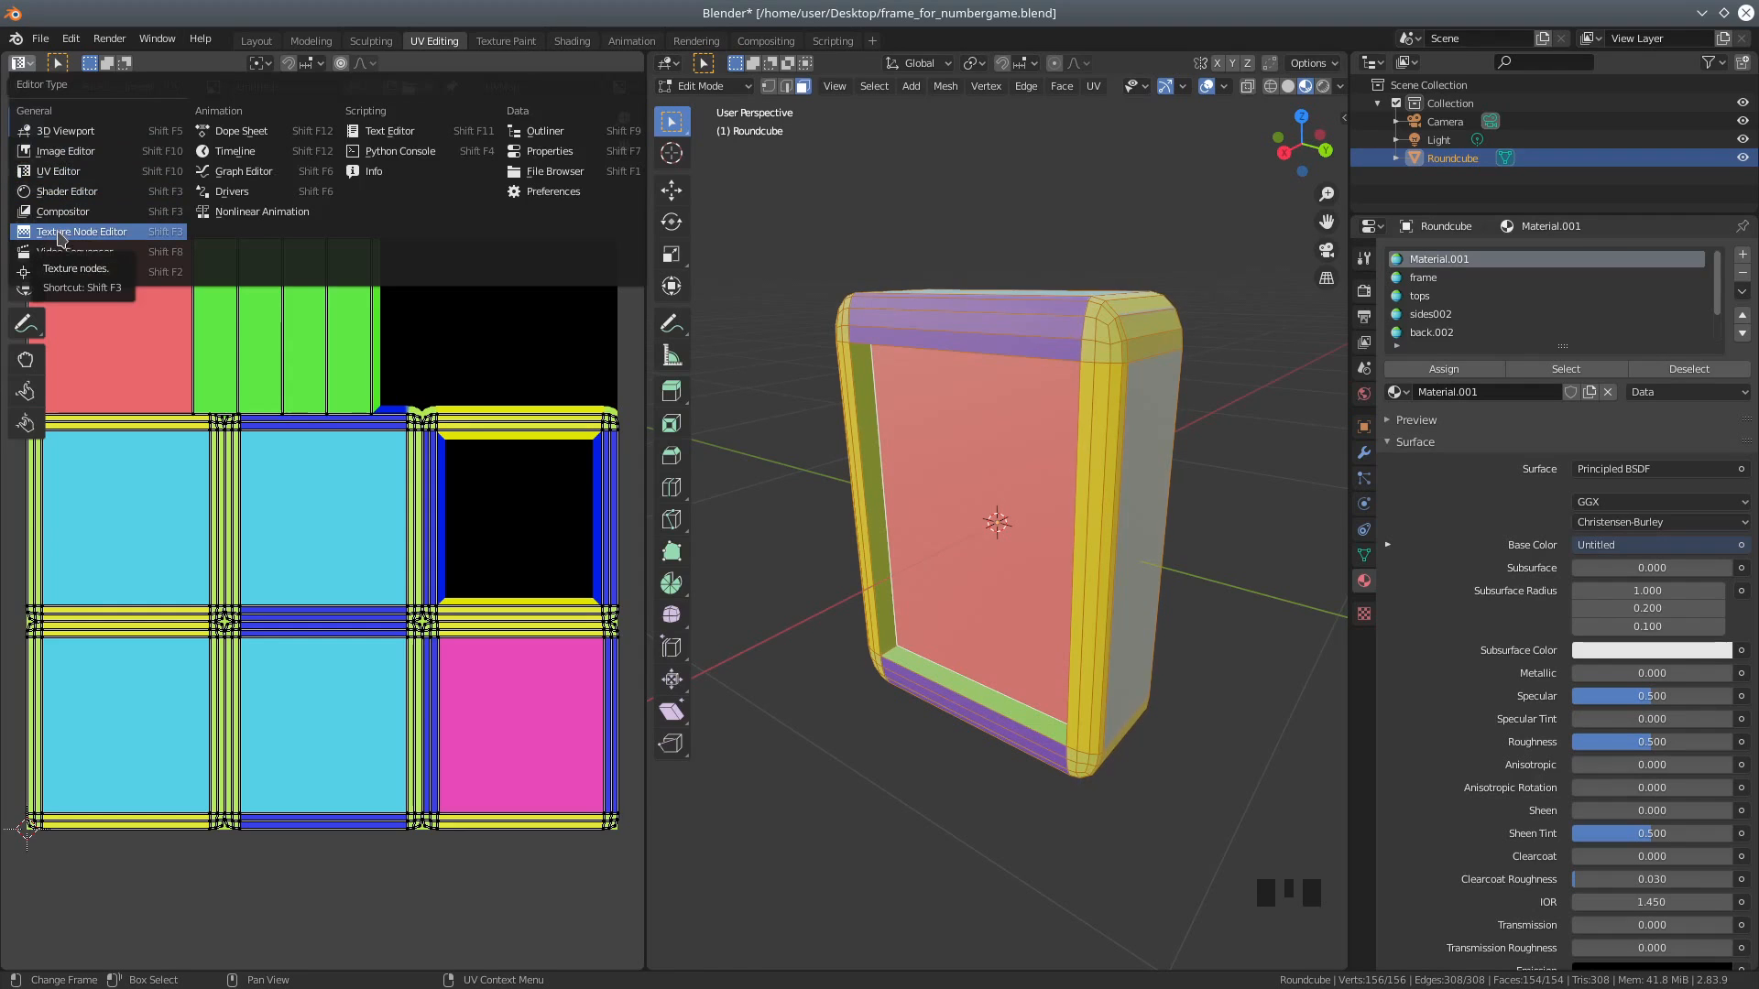
click(65, 154)
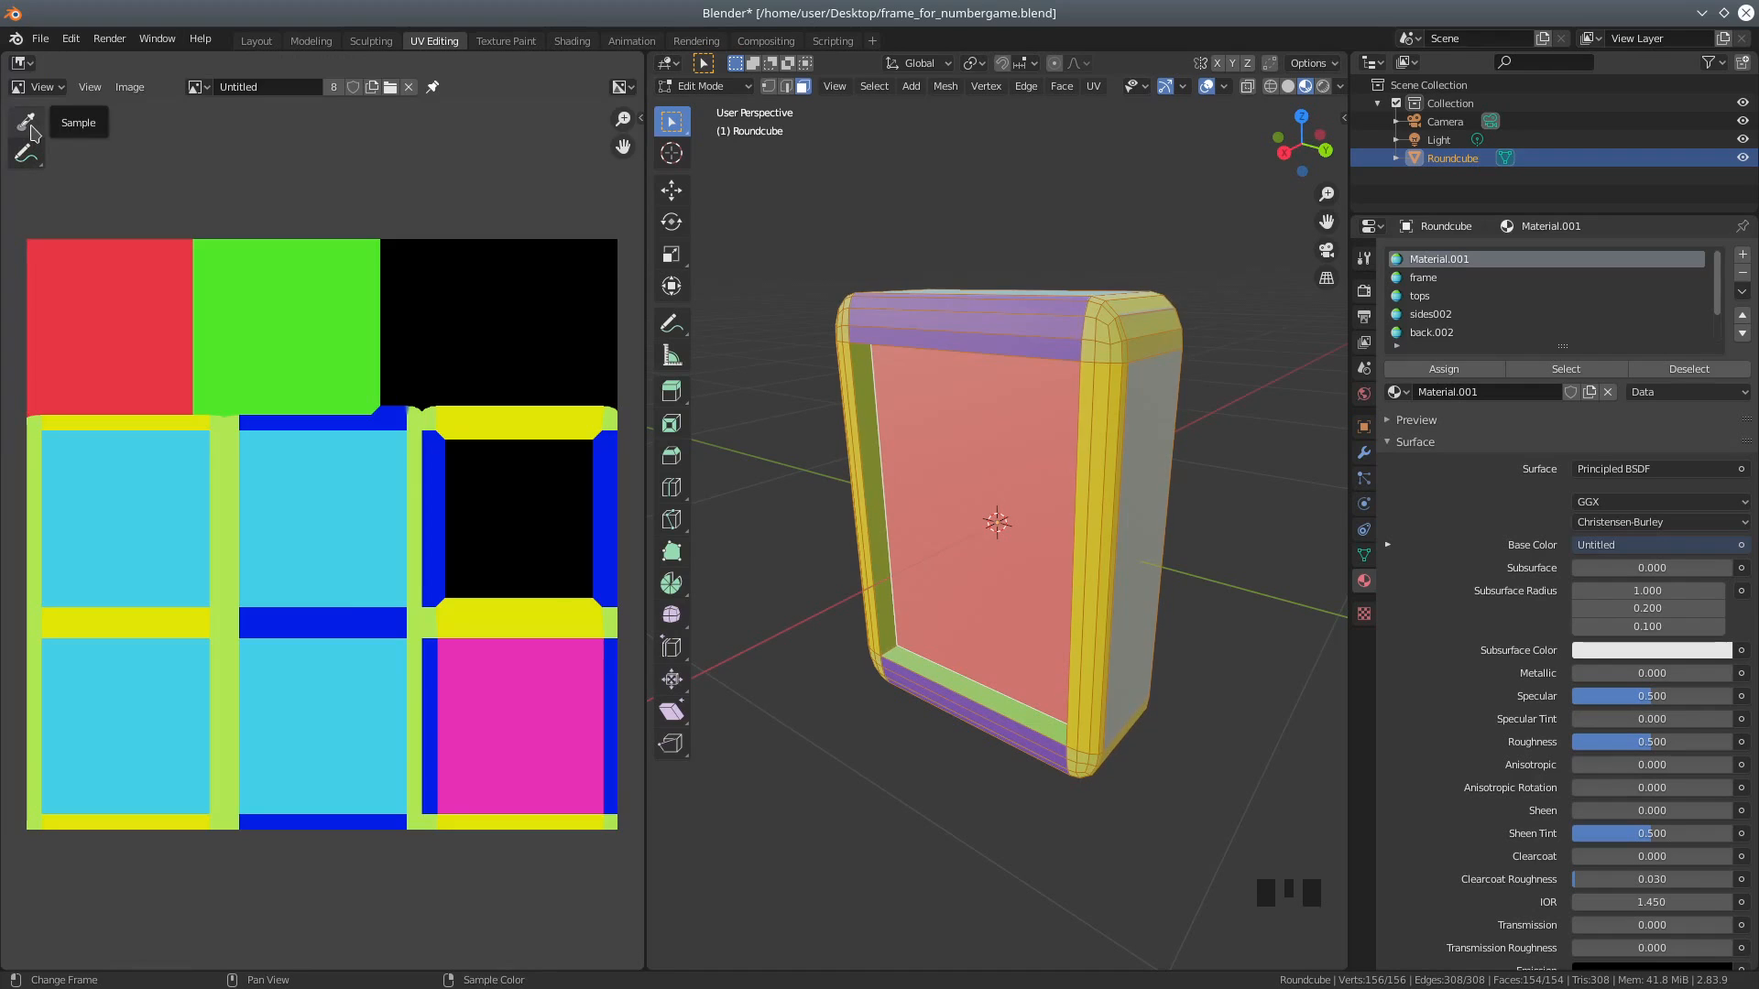
click(623, 87)
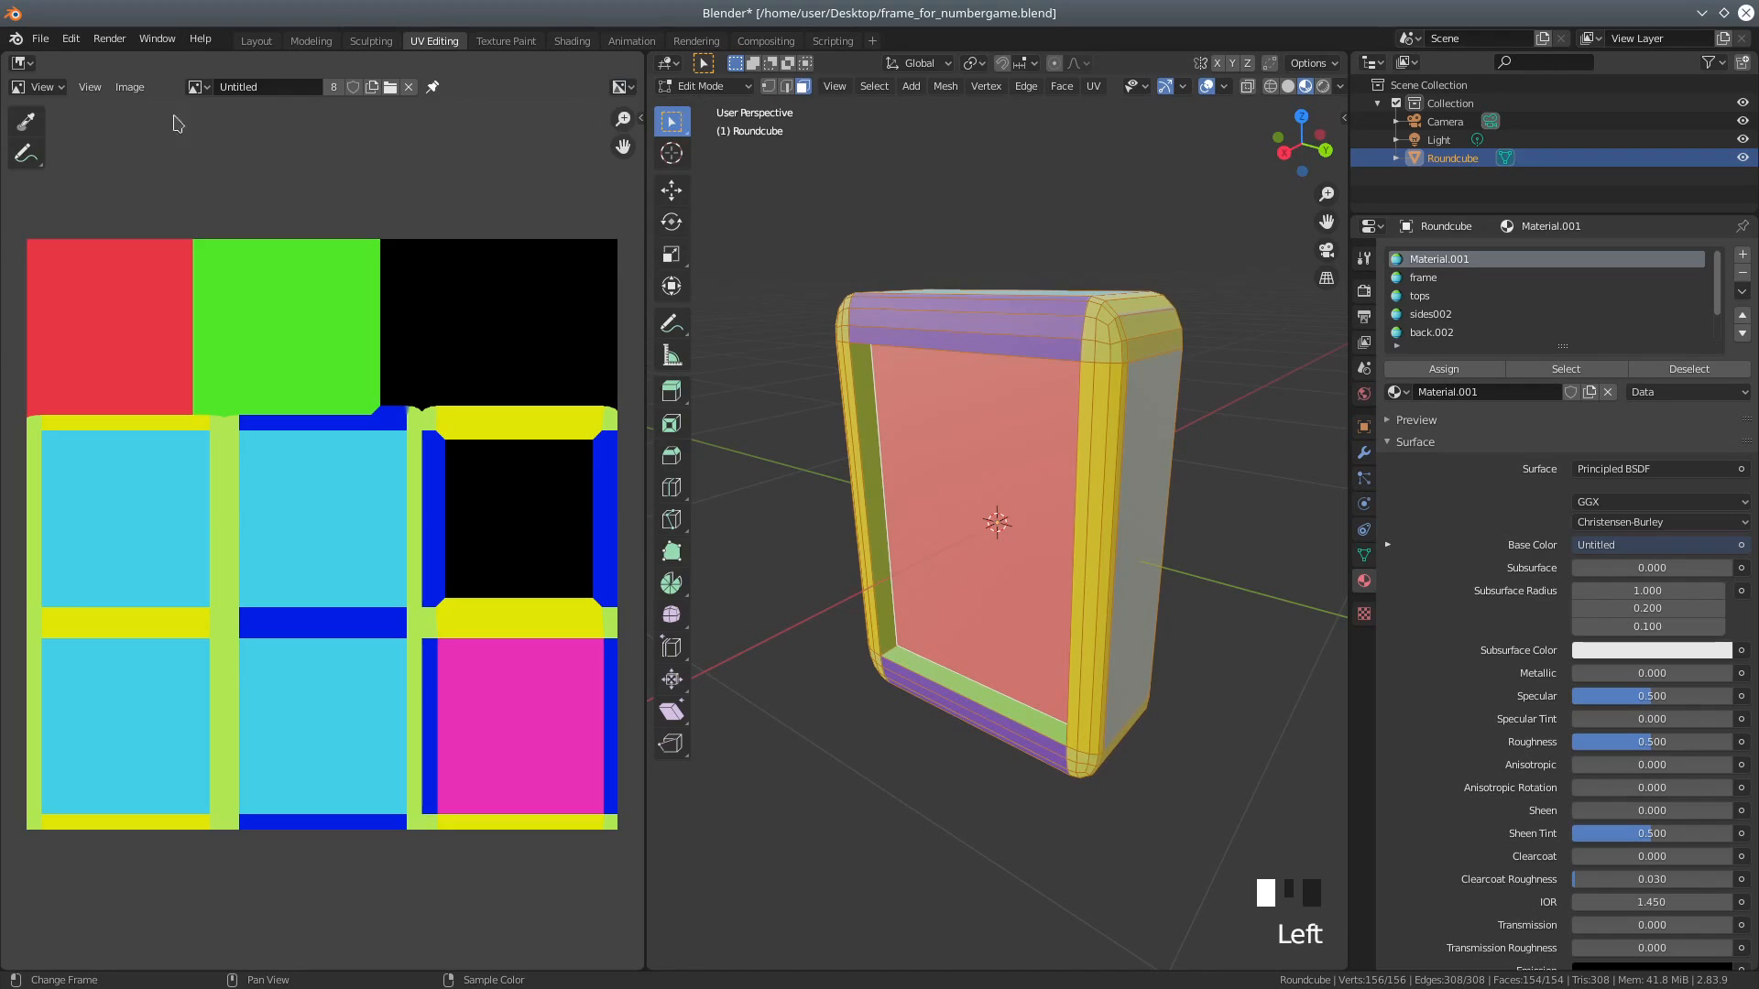
click(42, 87)
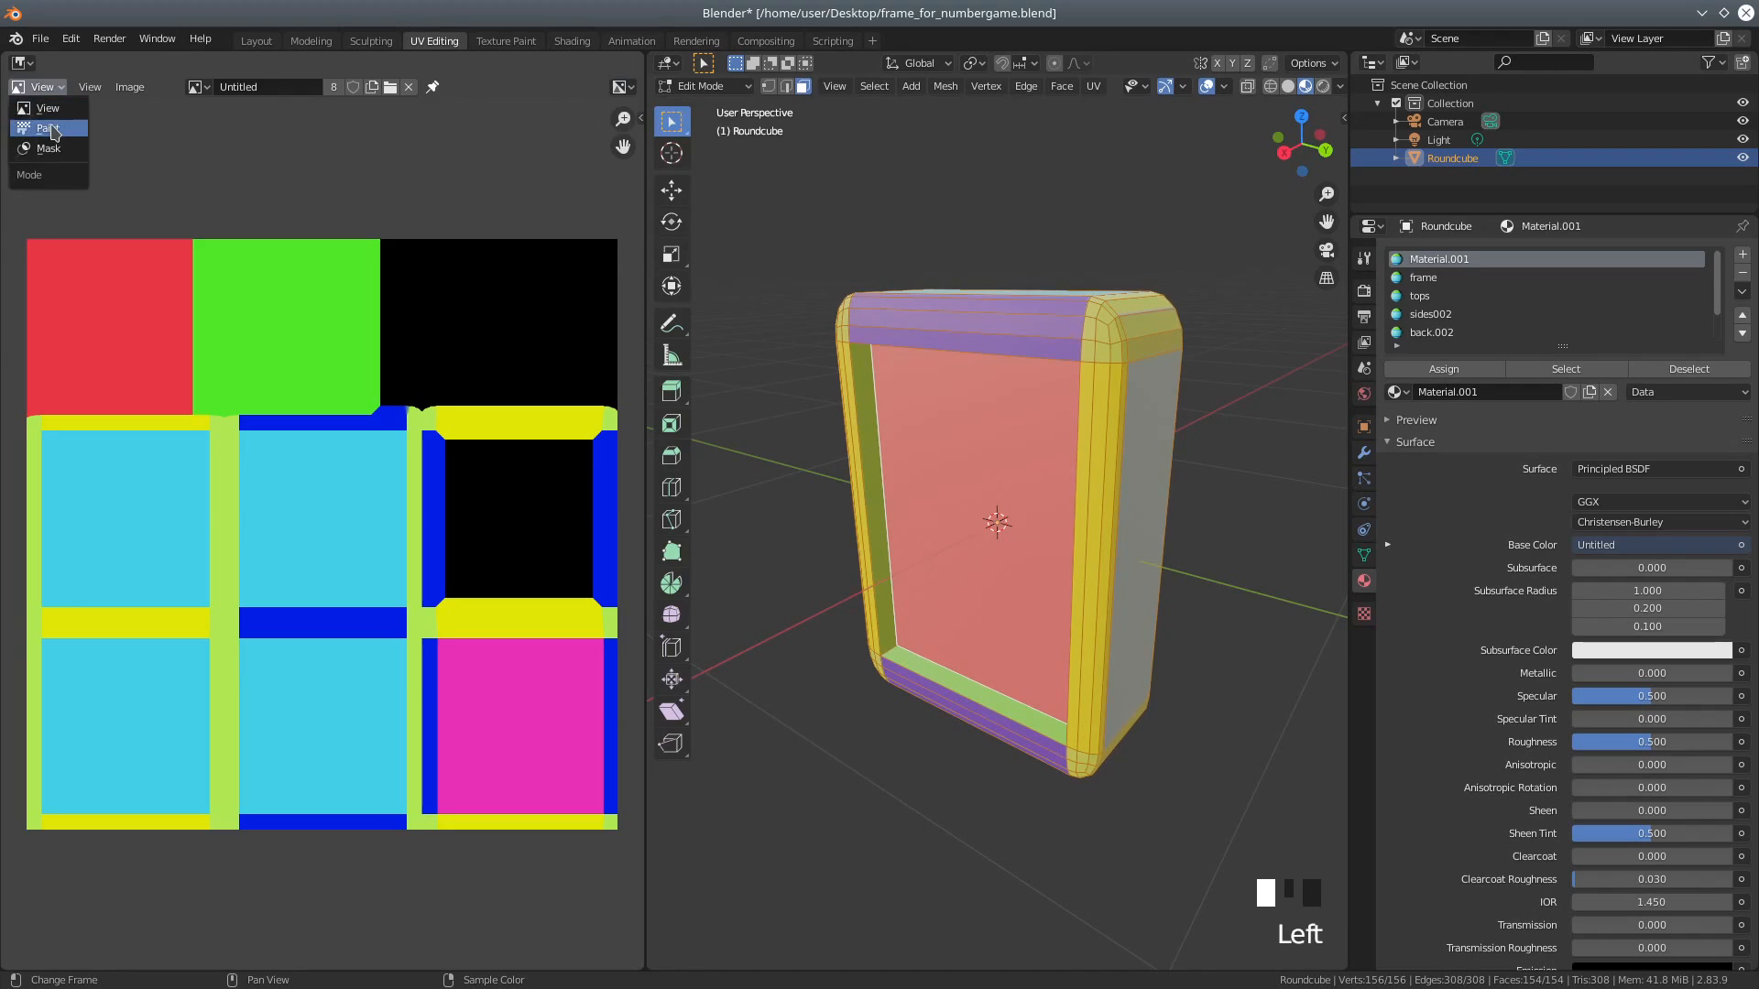
click(51, 124)
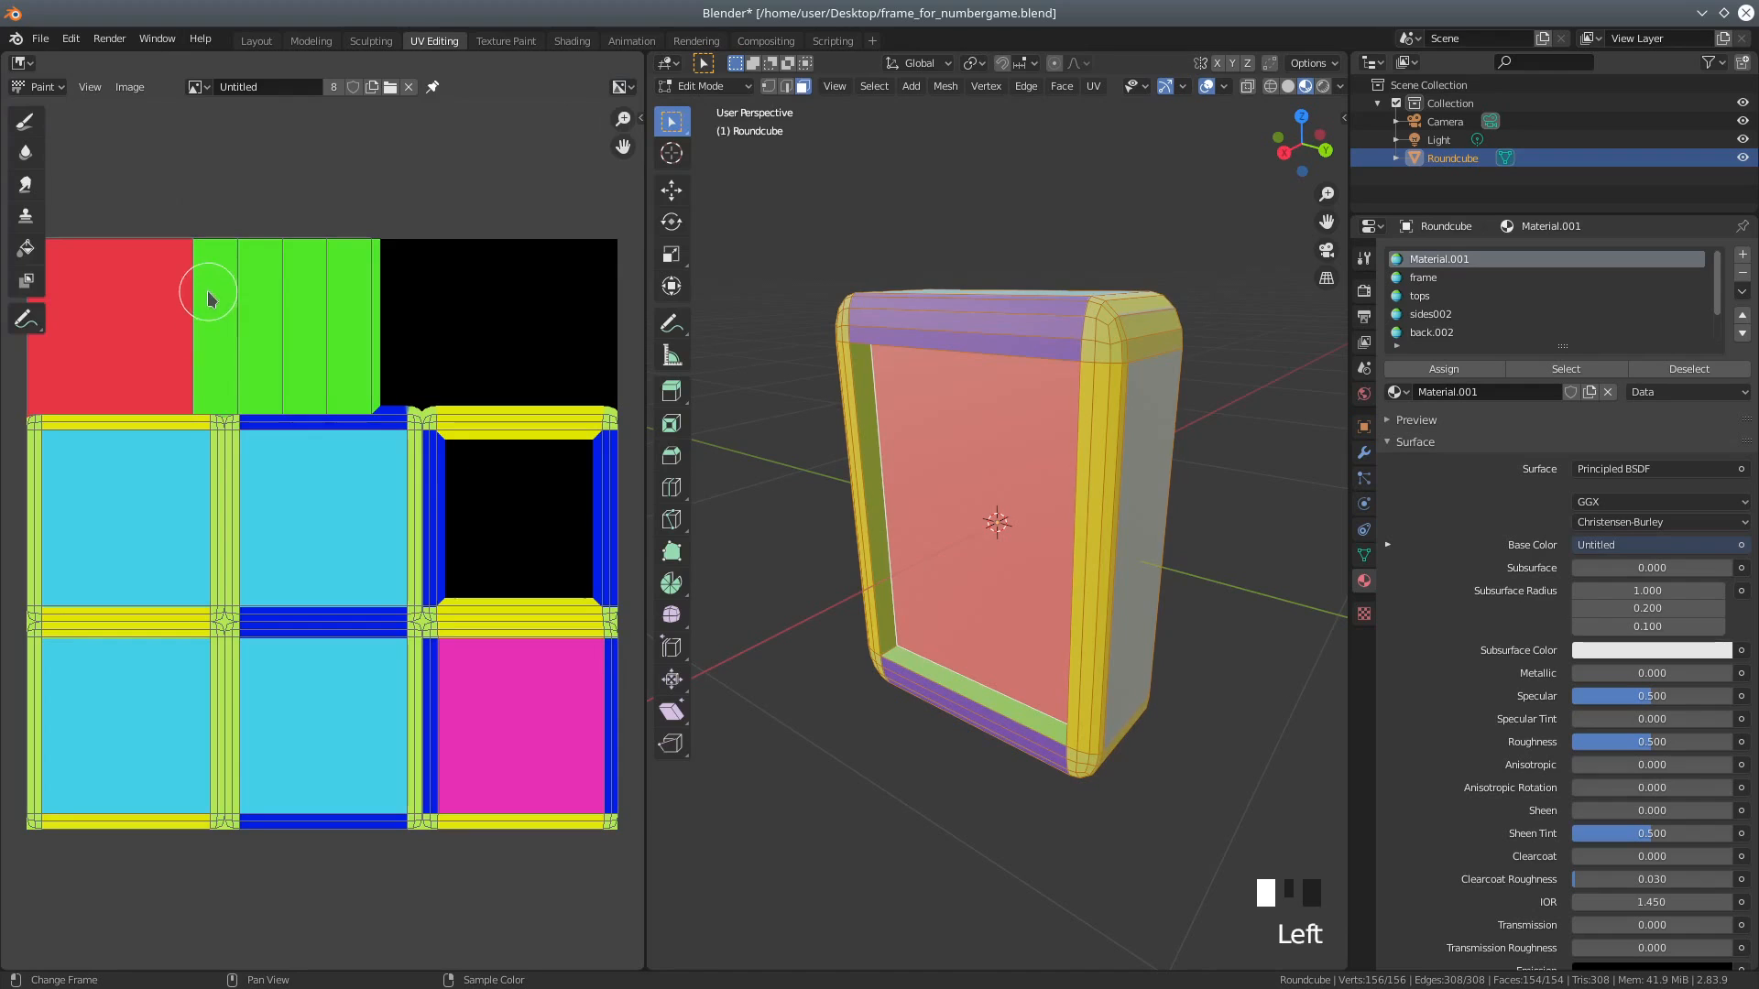
Step: Paint a long, winding white stroke across the Untitled image's colored regions and inspect it on the frame from several sides
mouse_move(284, 443)
mouse_down()
mouse_move(278, 485)
mouse_move(379, 524)
mouse_move(364, 622)
mouse_move(321, 691)
mouse_move(408, 713)
mouse_move(494, 678)
mouse_move(522, 520)
mouse_move(325, 284)
mouse_move(124, 300)
mouse_move(129, 611)
mouse_move(229, 698)
mouse_move(253, 683)
mouse_up()
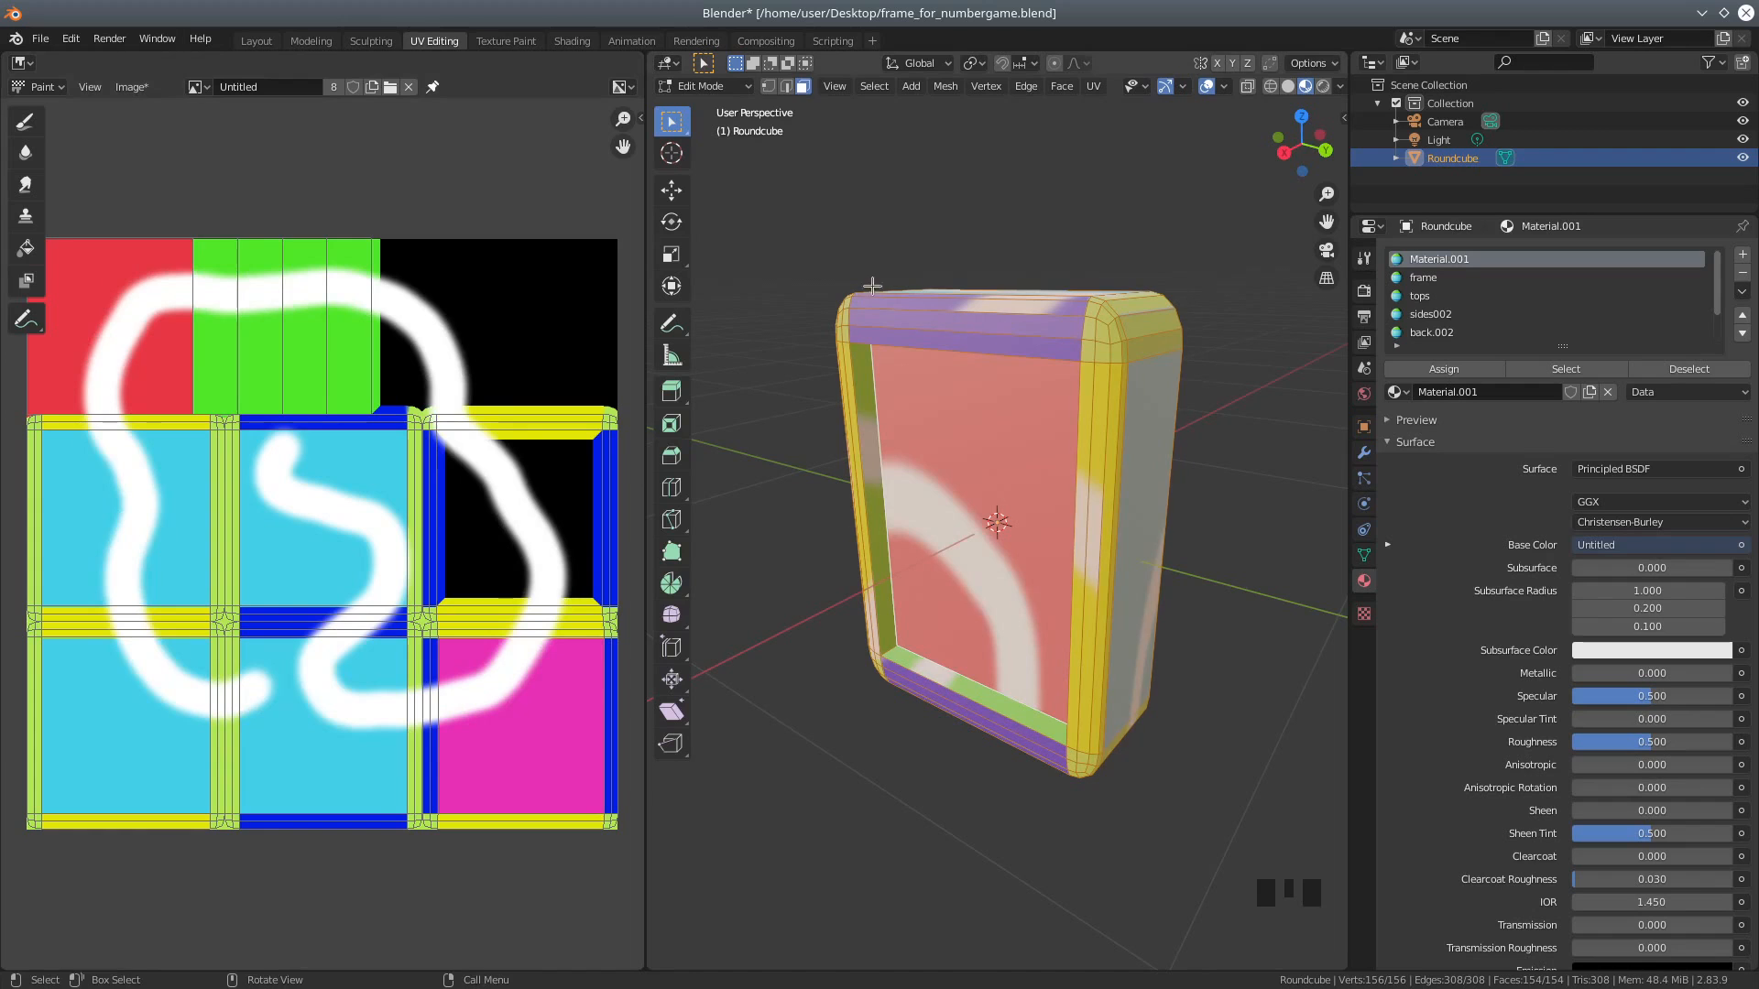
mouse_move(825, 261)
middle_down()
mouse_move(1240, 267)
mouse_move(1151, 275)
mouse_move(1062, 241)
middle_up()
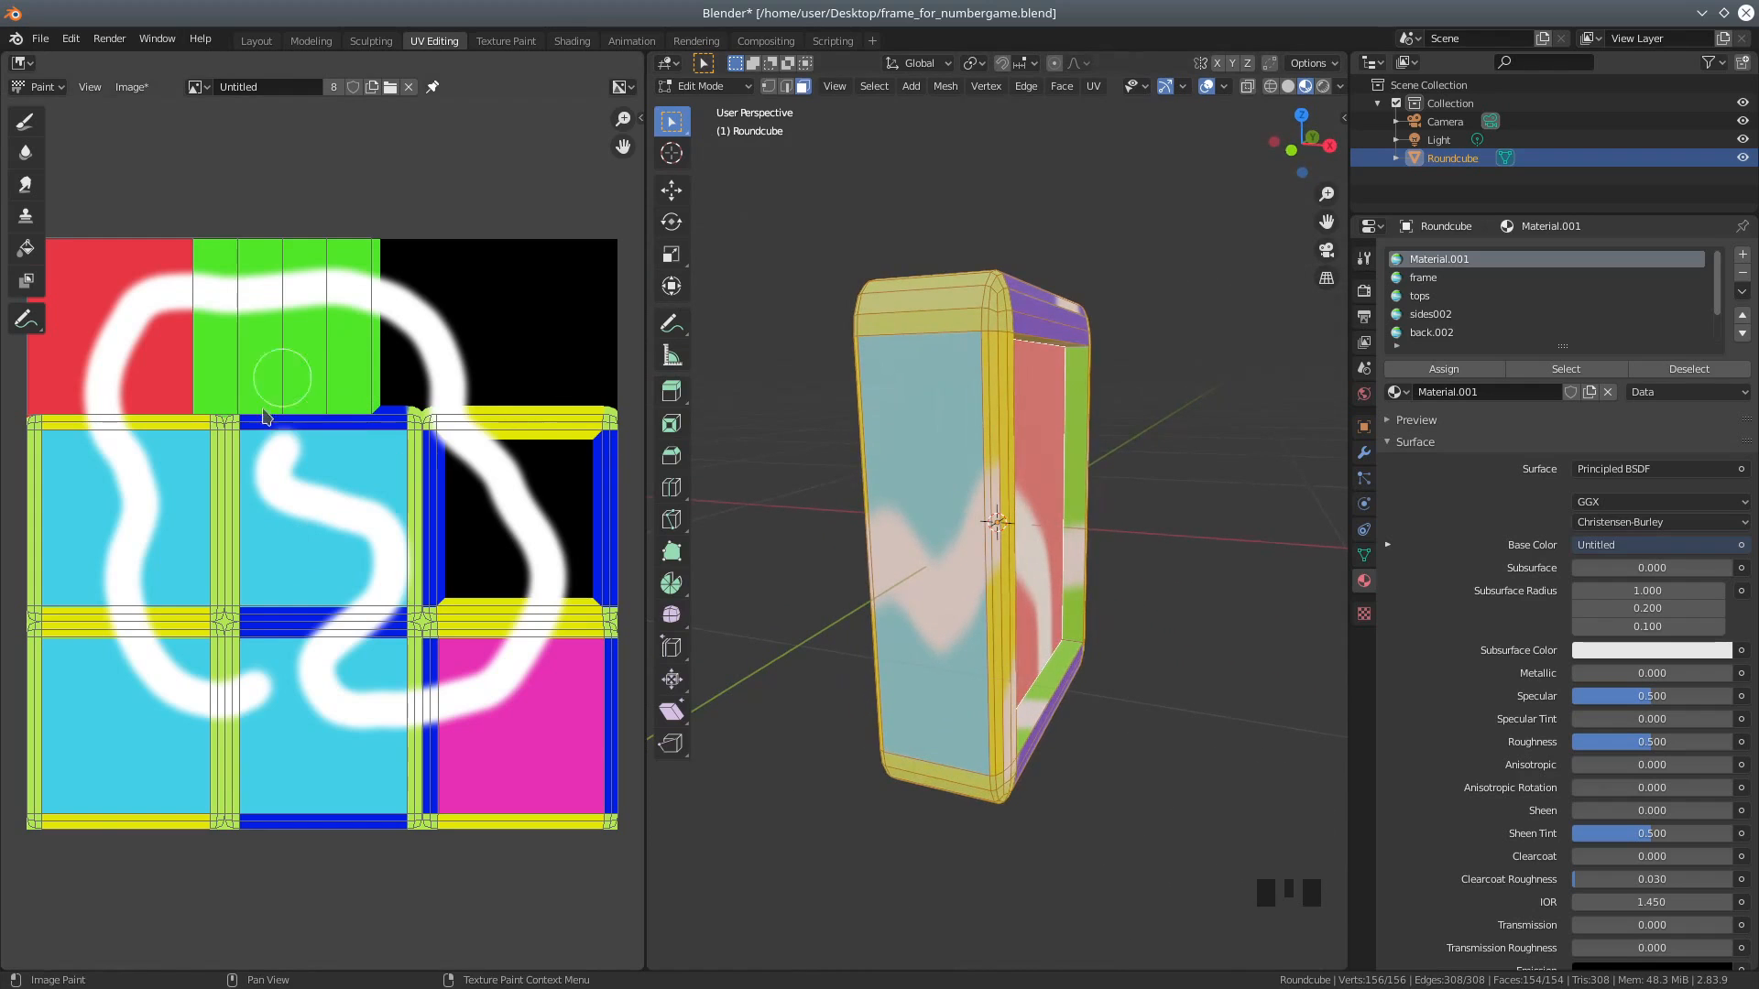
middle_drag(1106, 554, 971, 549)
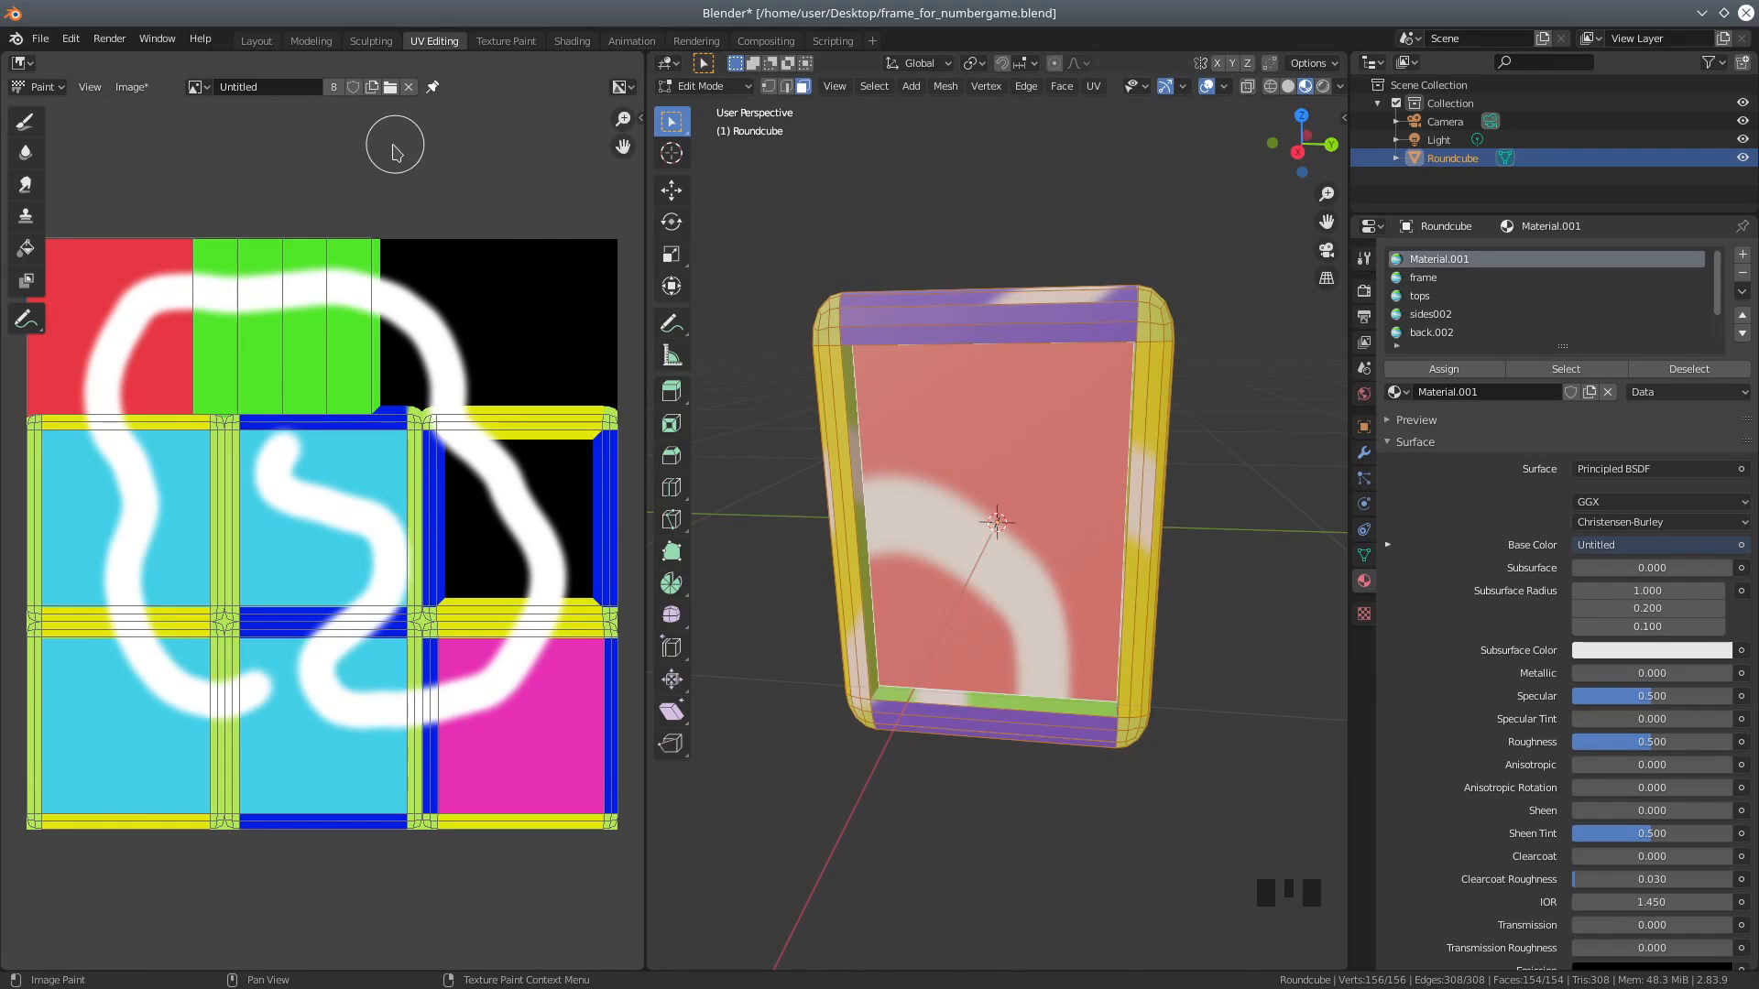
middle_drag(933, 393, 1029, 365)
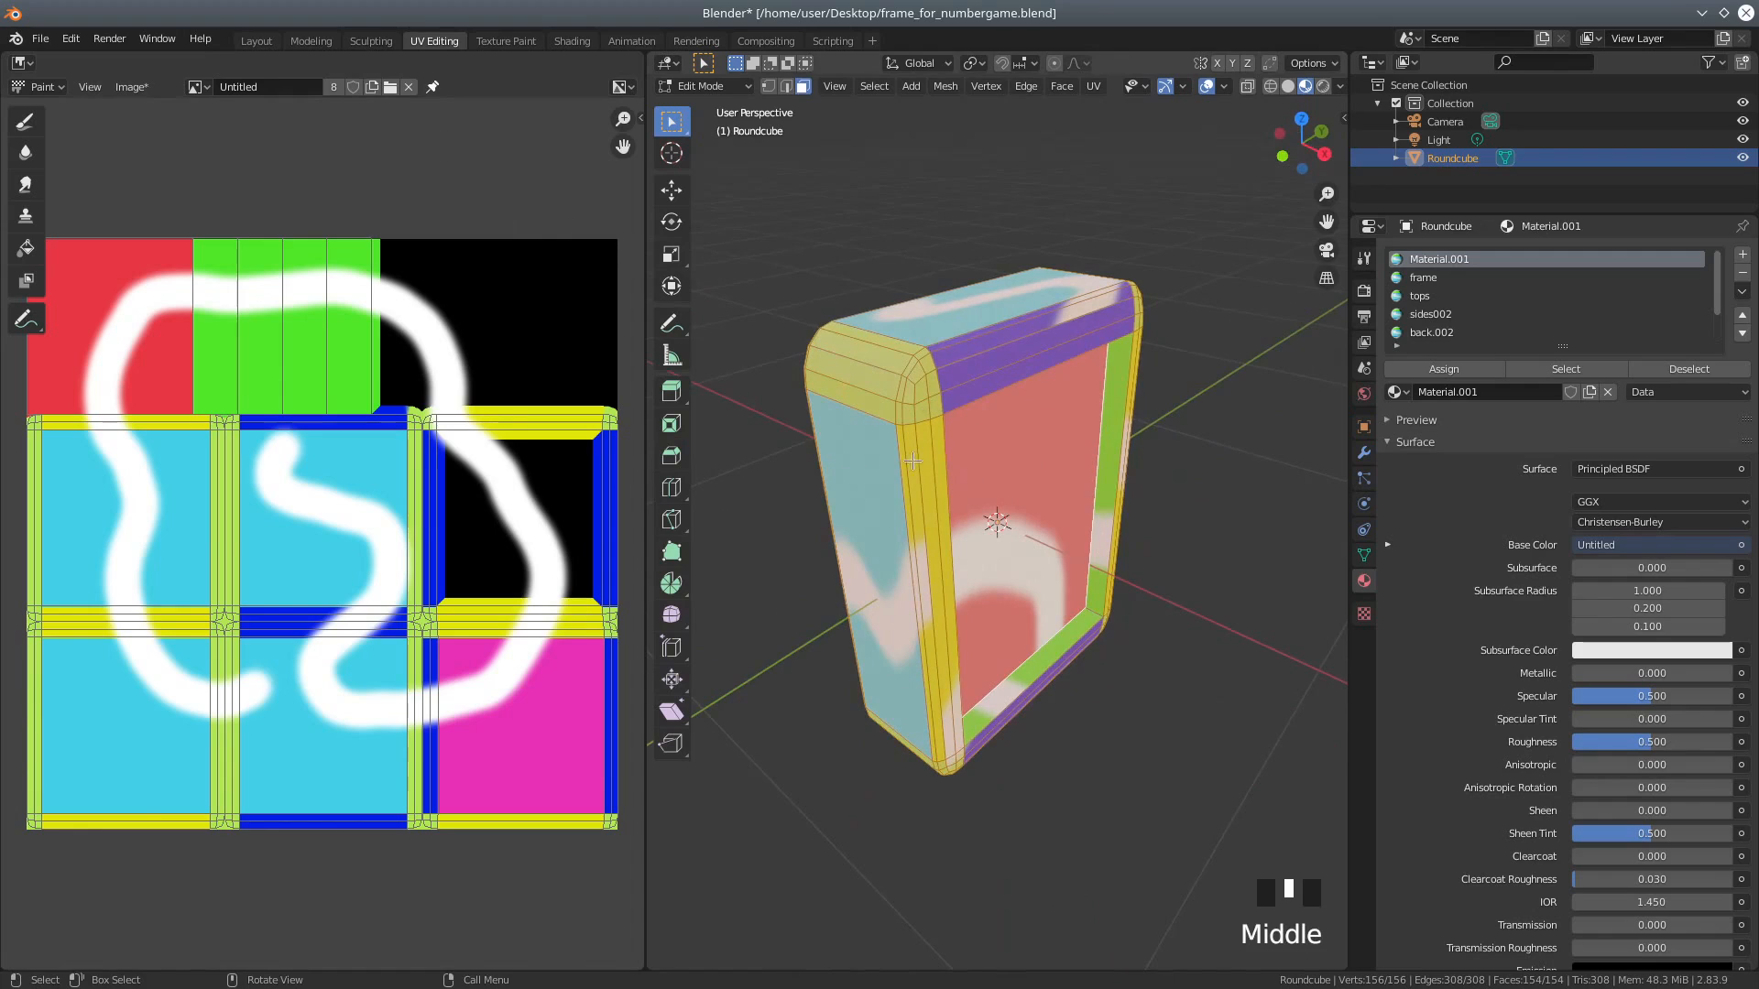